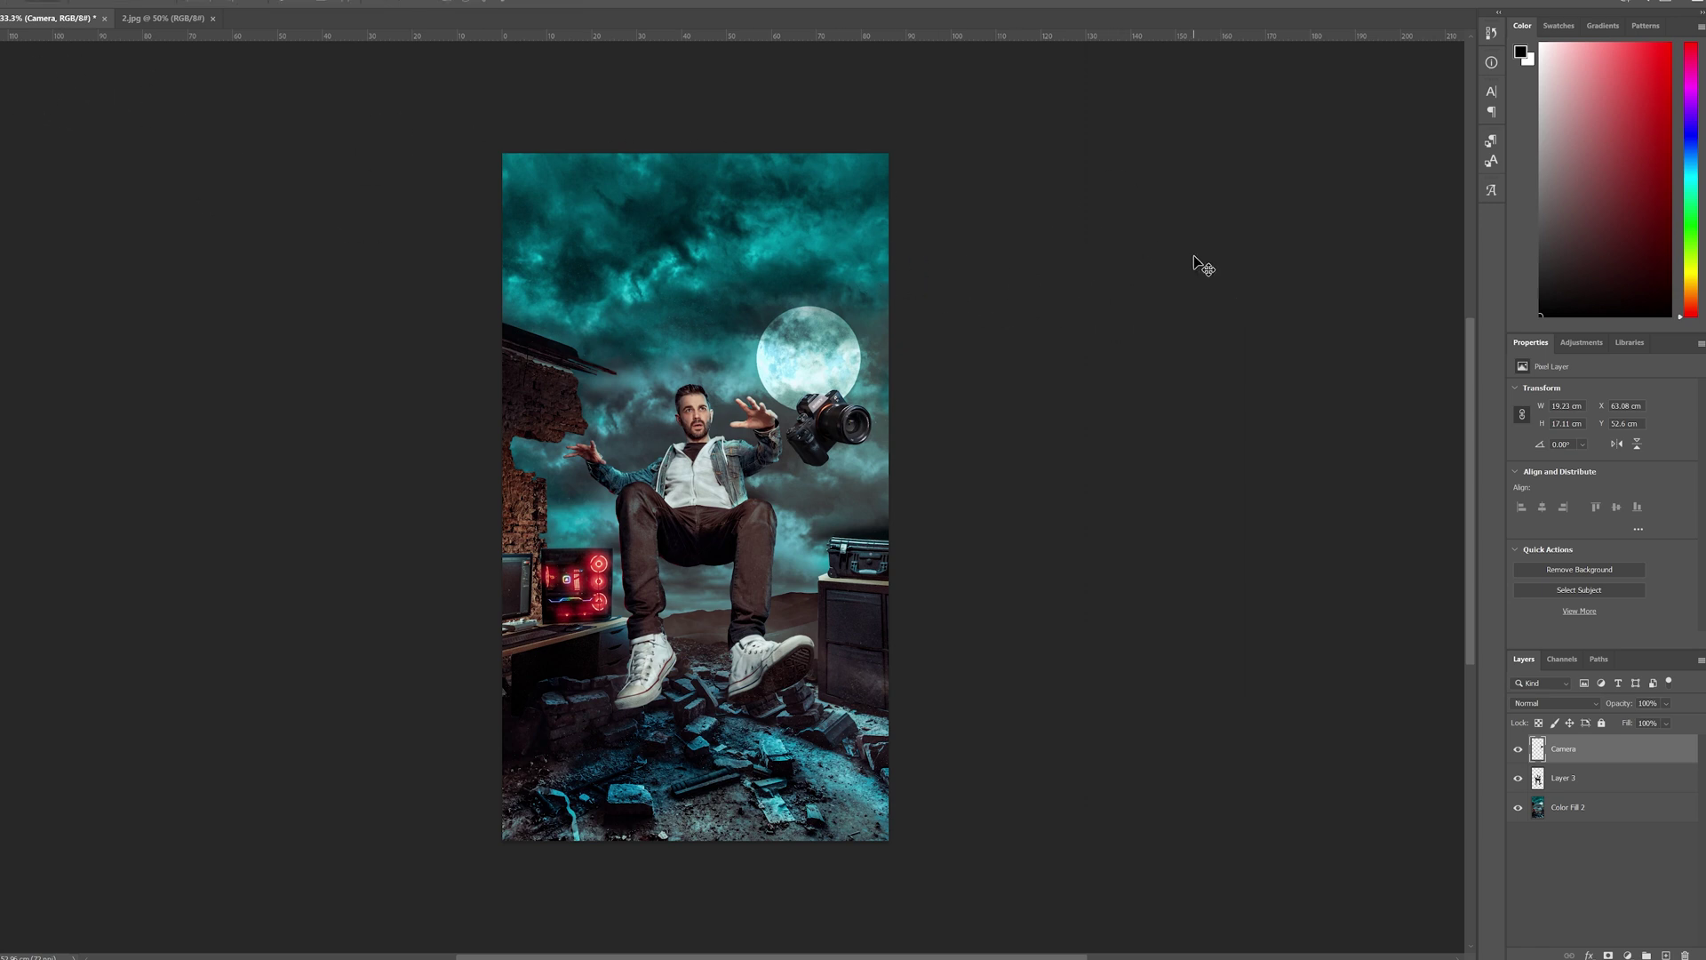
Step: Toggle the floating camera's visibility to compare, and make Layer 3 visible again
{"action": "left_click", "coordinate": [1517, 751]}
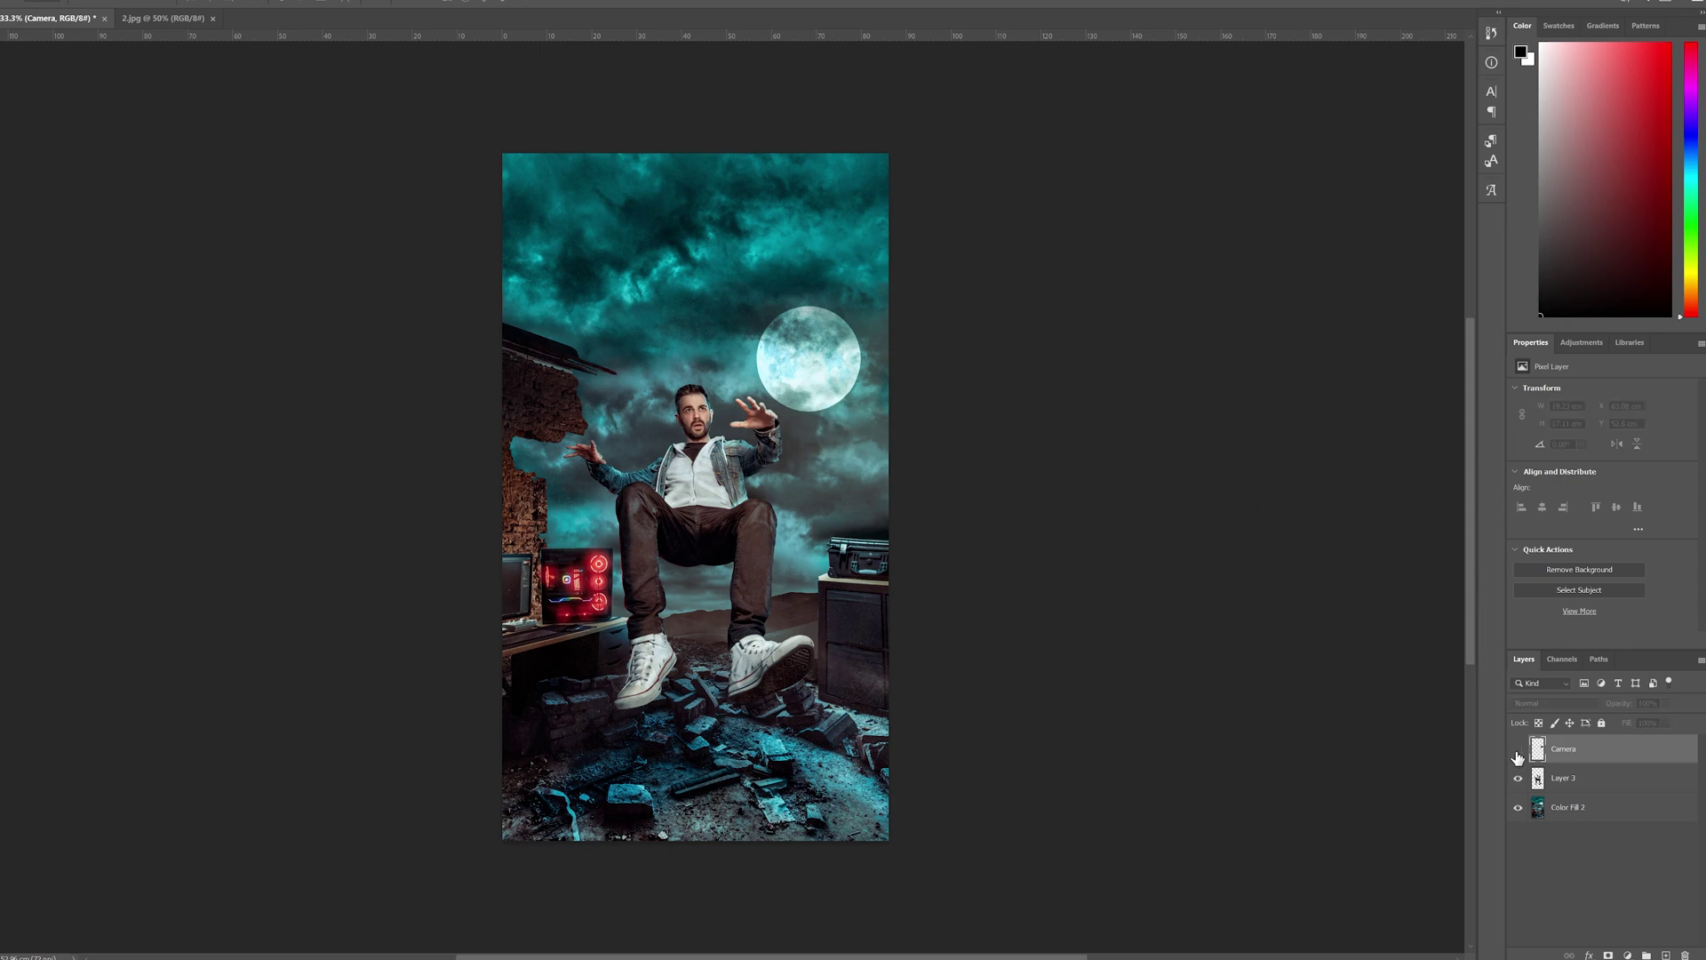
{"action": "left_click", "coordinate": [1518, 751]}
{"action": "left_click", "coordinate": [1518, 779]}
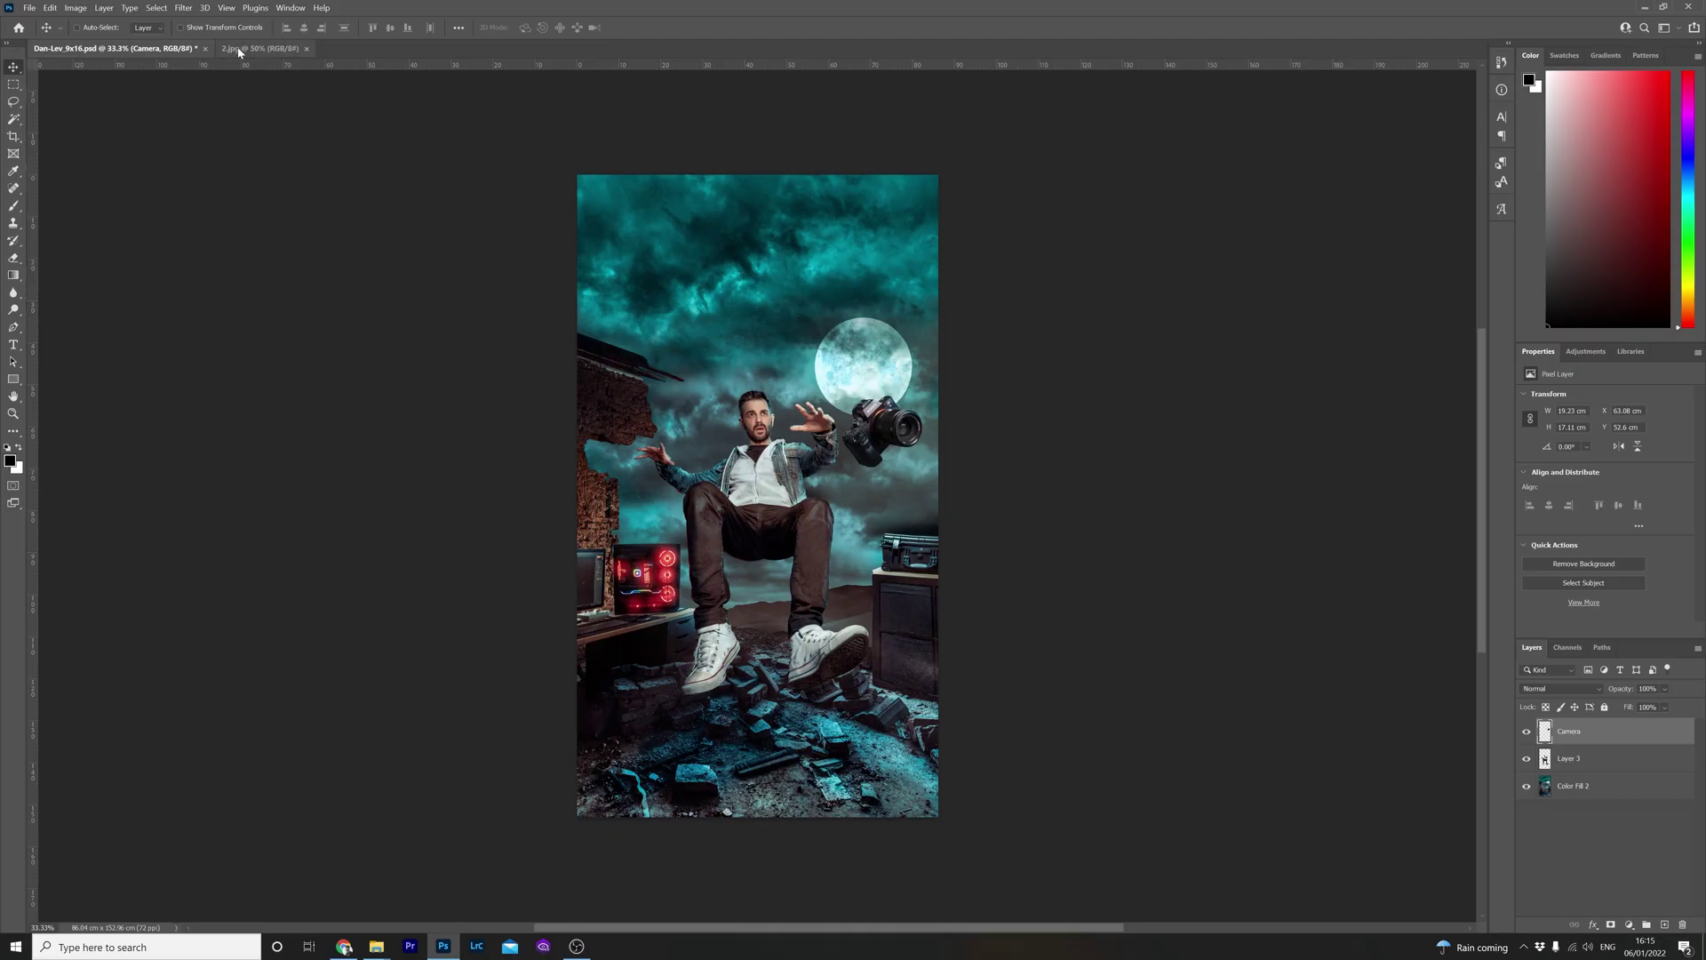
Step: In 2.jpg, unlock the Background into an editable Layer 0 and select it
{"action": "left_click", "coordinate": [240, 49]}
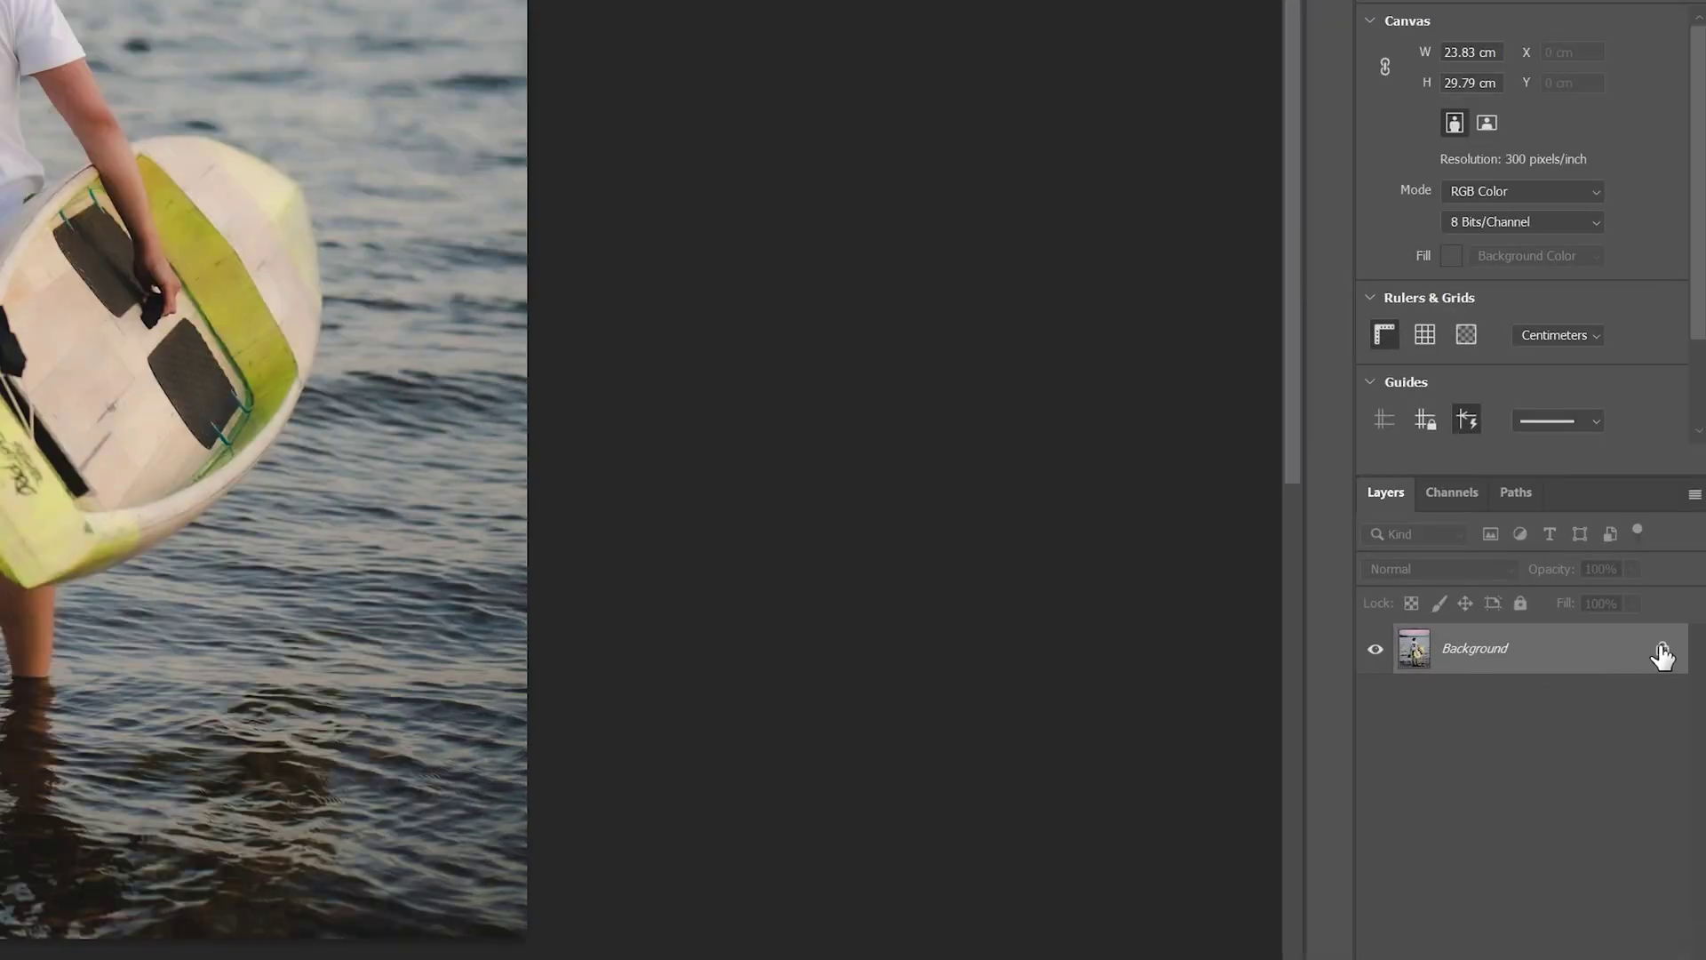
{"action": "left_click", "coordinate": [1680, 732]}
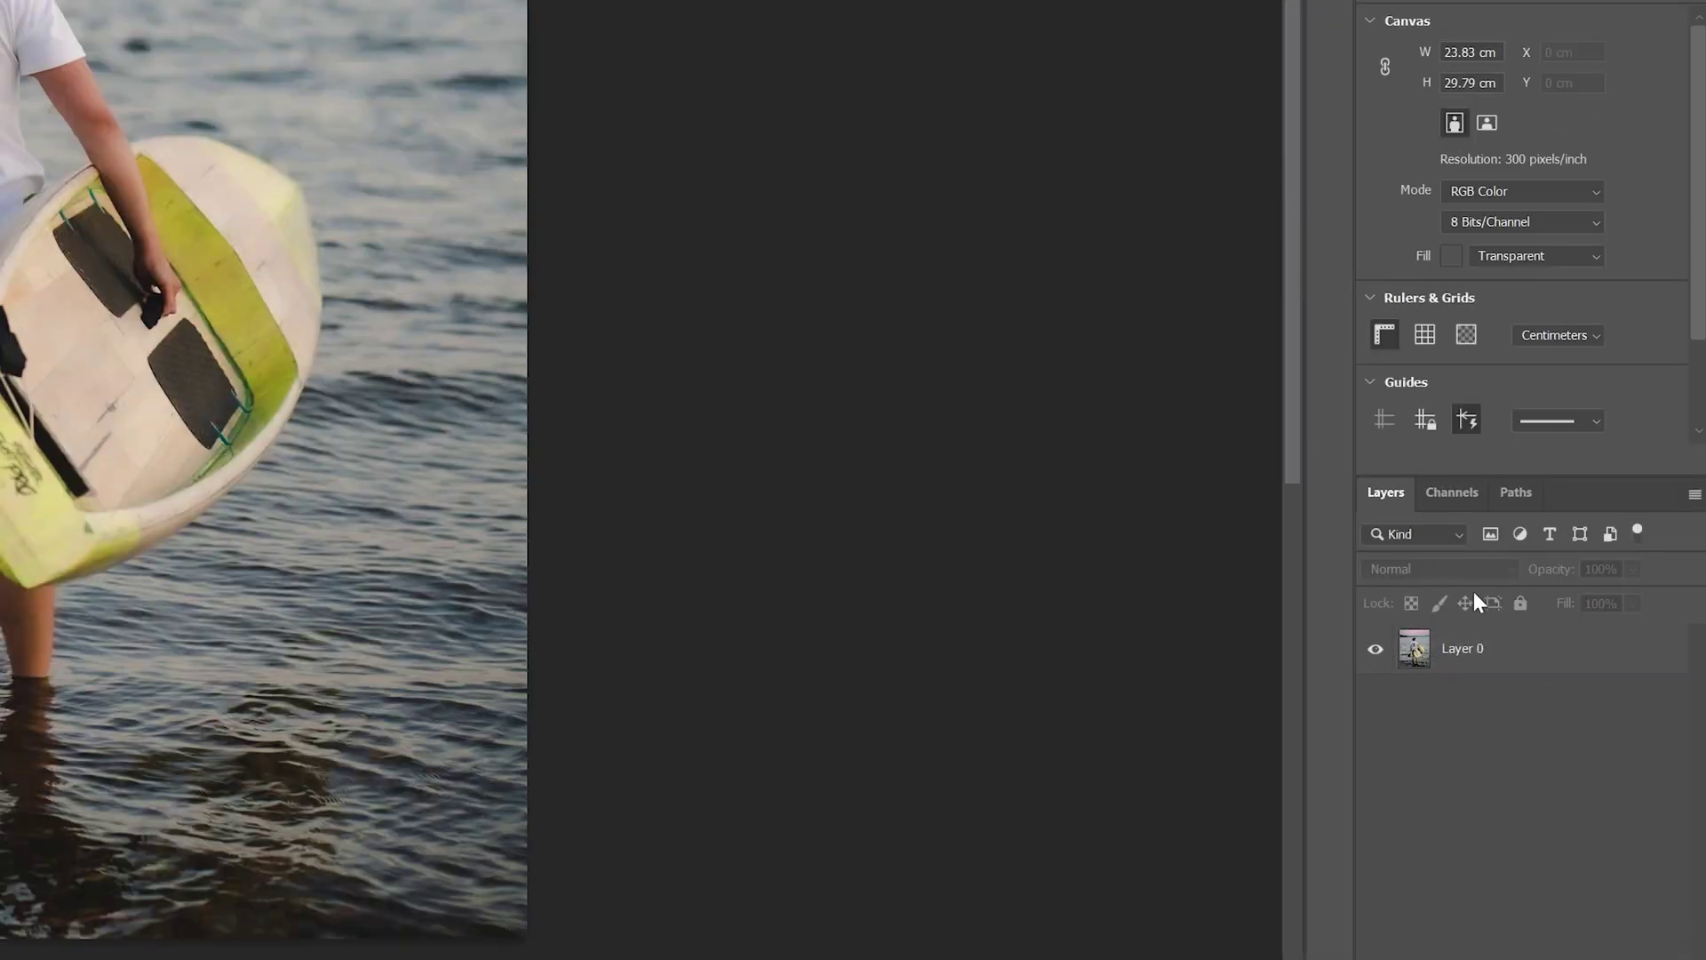
{"action": "left_click", "coordinate": [1475, 655]}
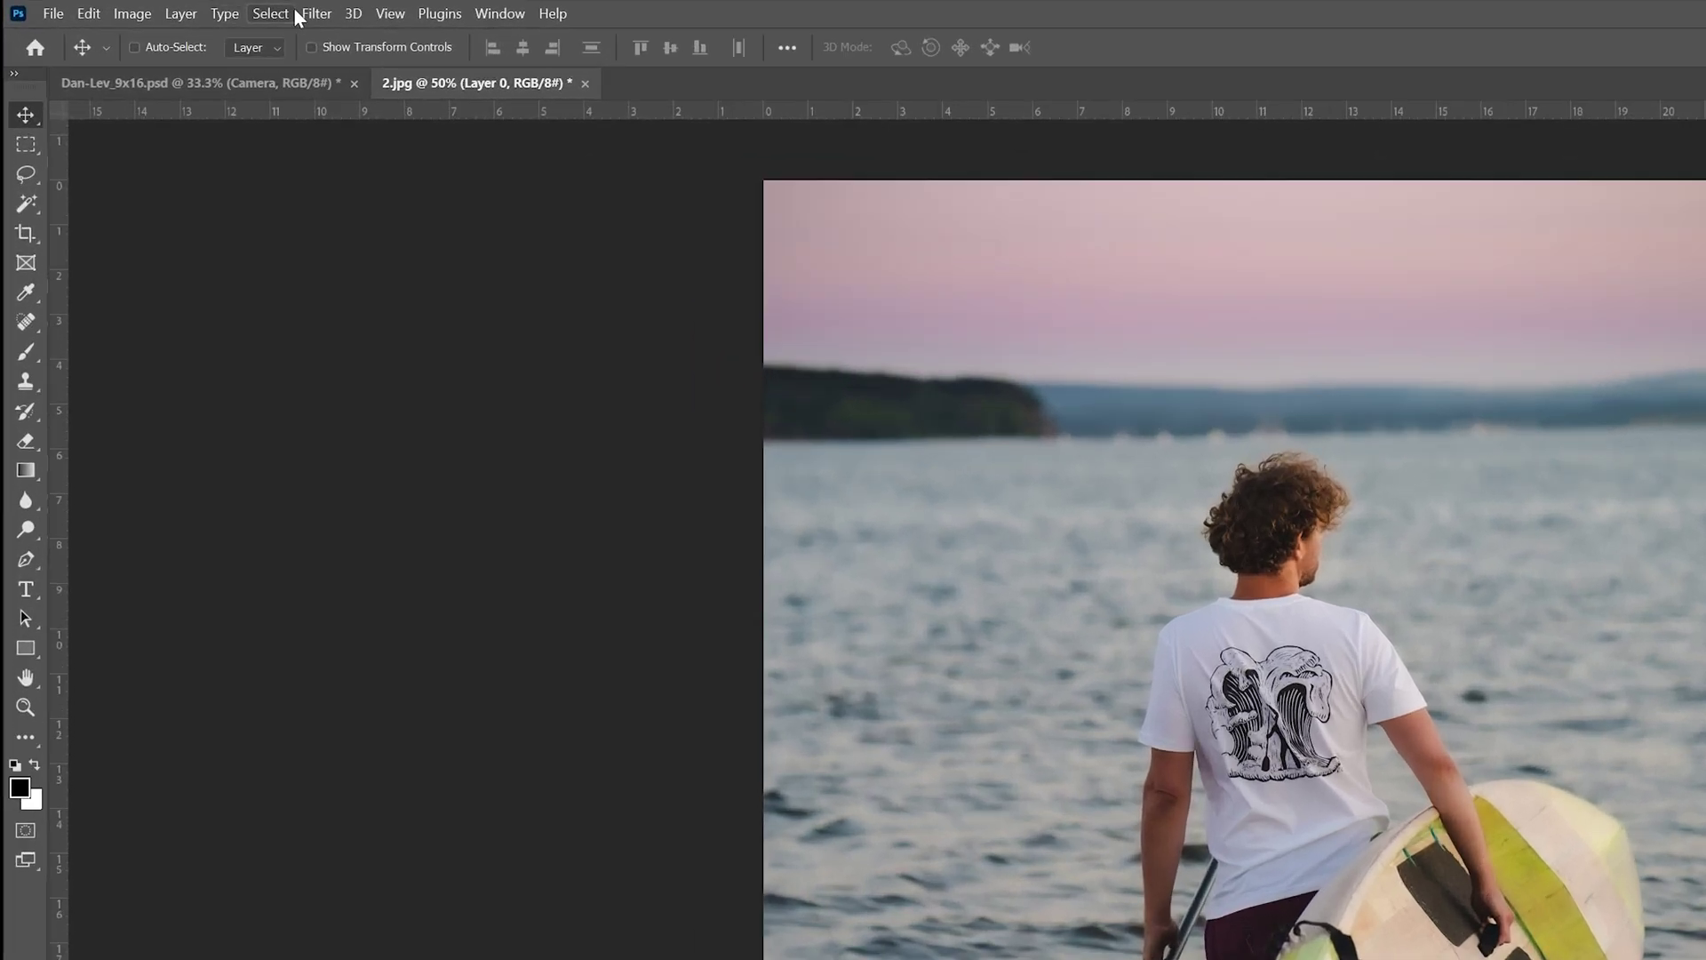
Step: Select the subject, cut it, and paste it in place on a new Layer 1
{"action": "left_click", "coordinate": [169, 8]}
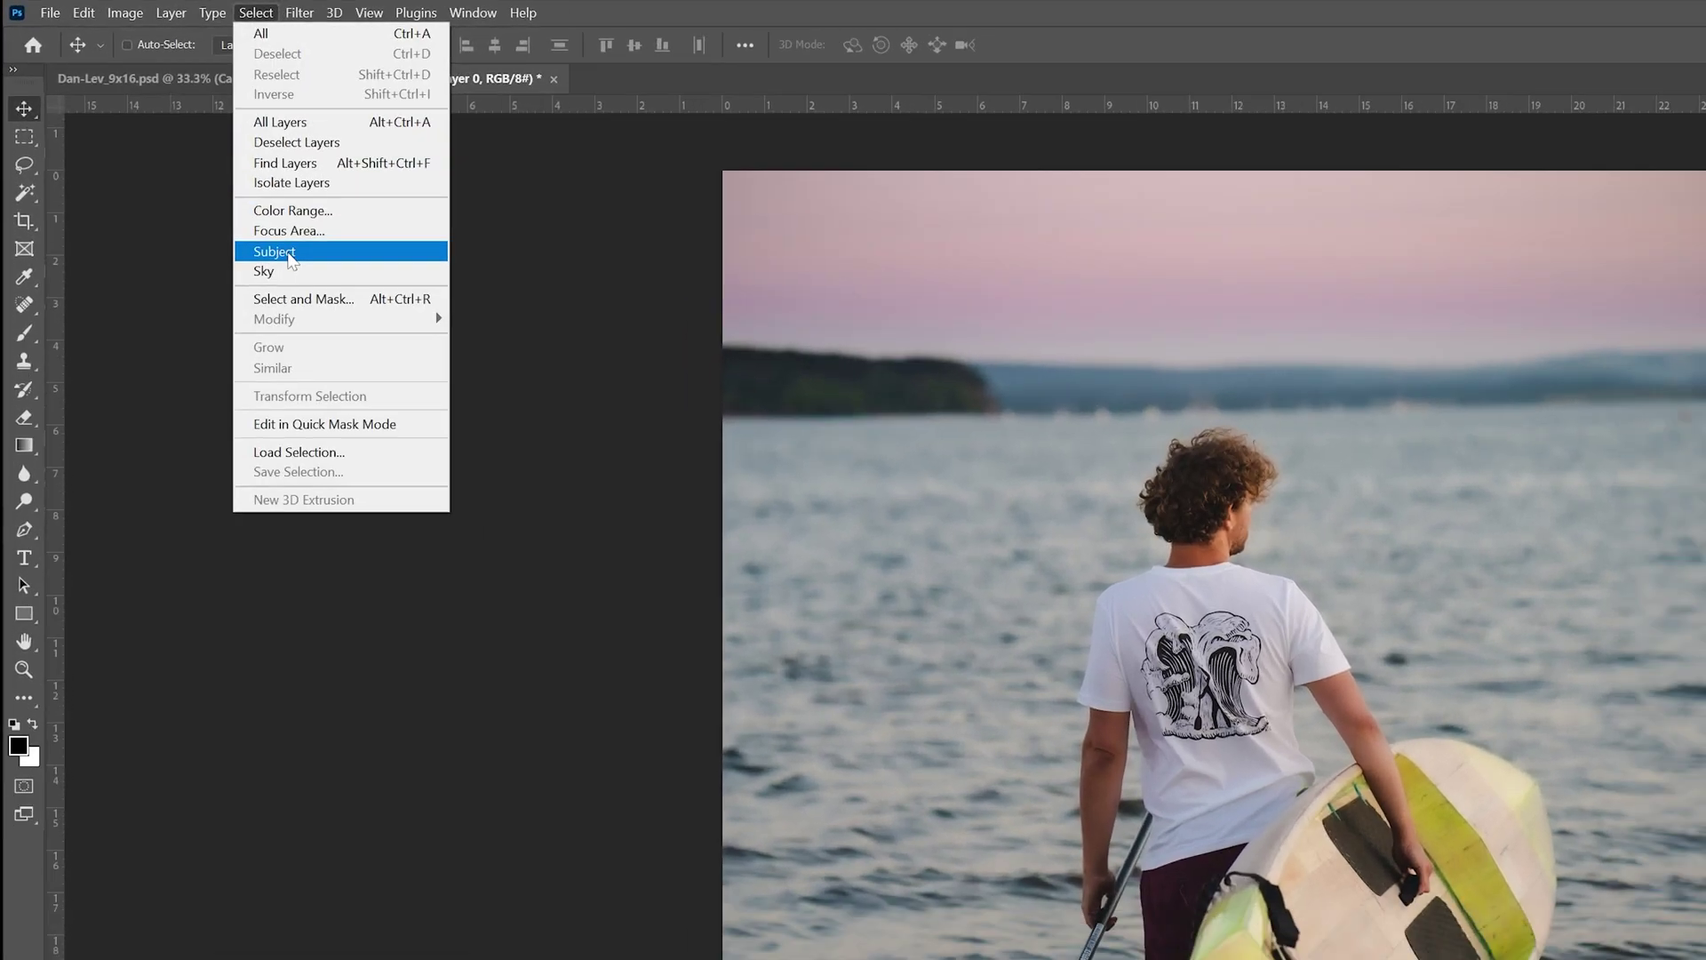
{"action": "left_click", "coordinate": [289, 266]}
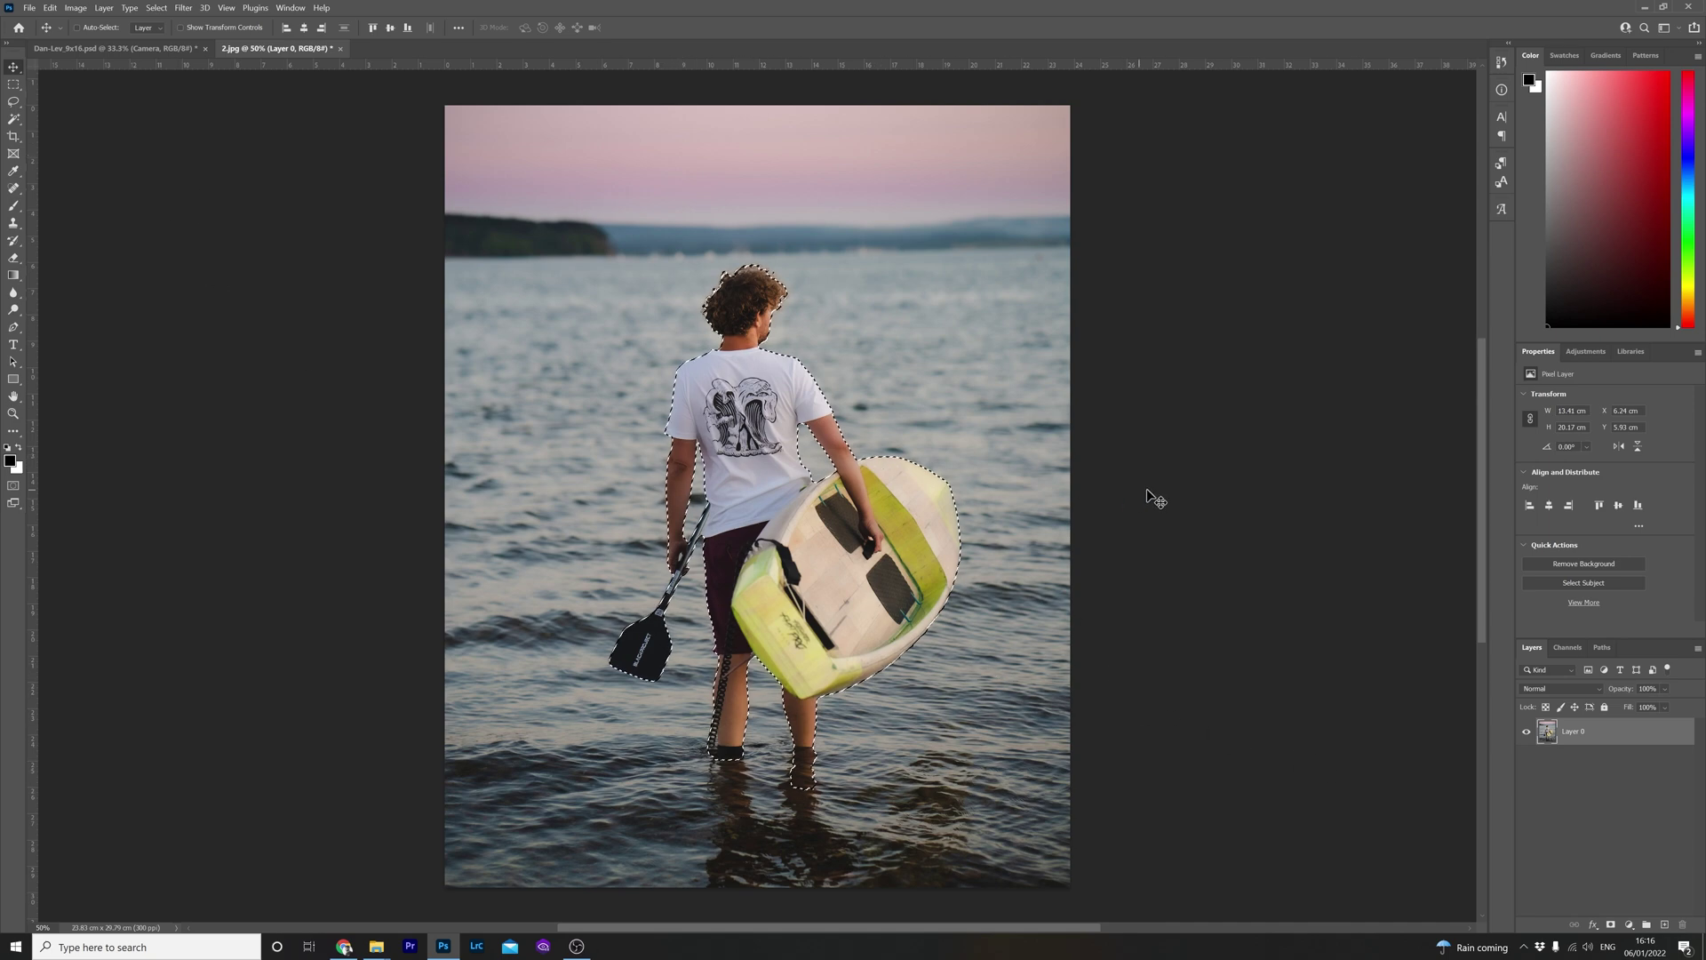
{"action": "key", "text": "ctrl+x"}
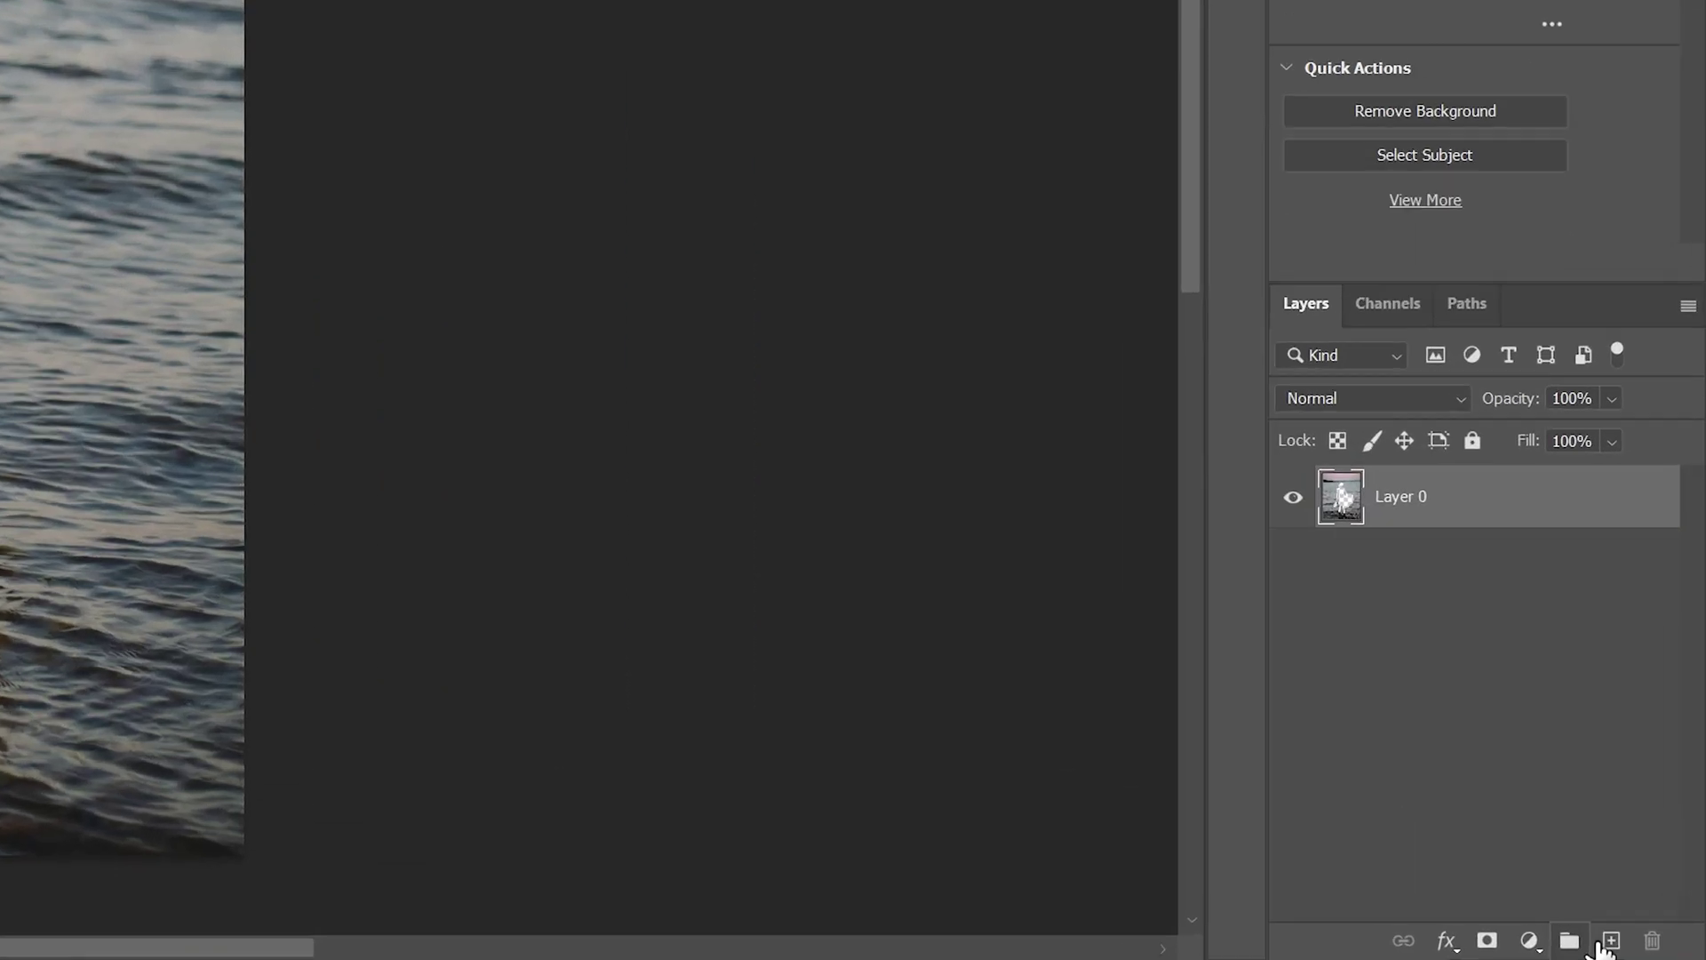
{"action": "left_click", "coordinate": [1608, 942]}
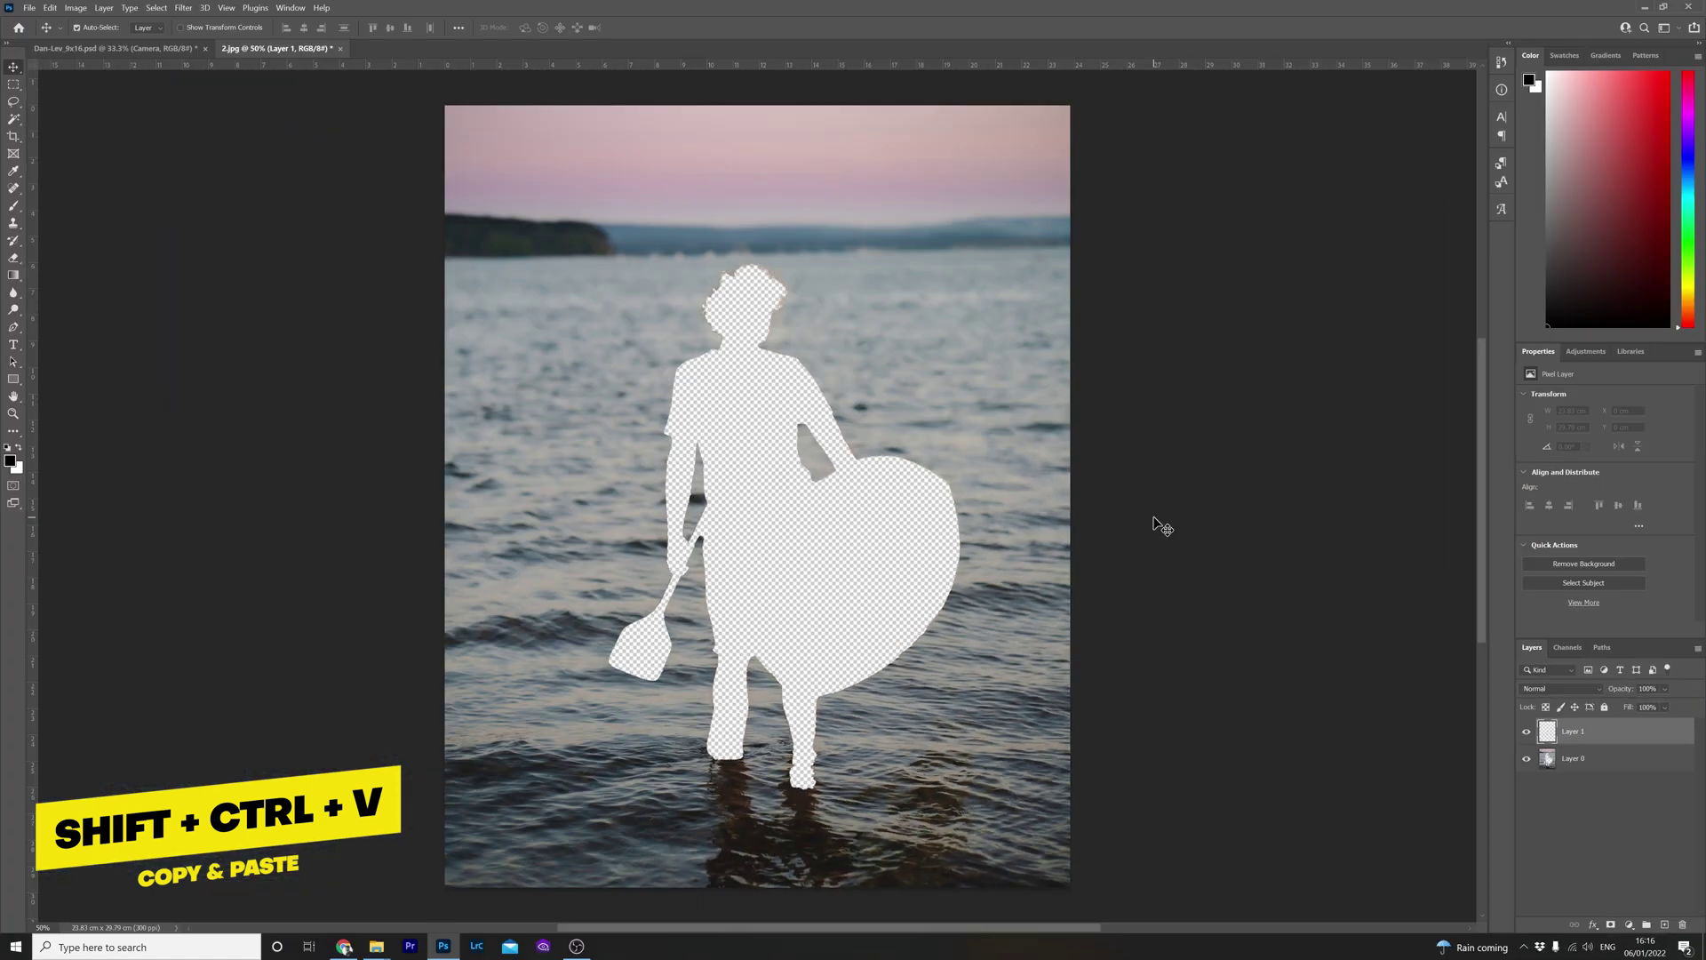
{"action": "key", "text": "ctrl+shift+v"}
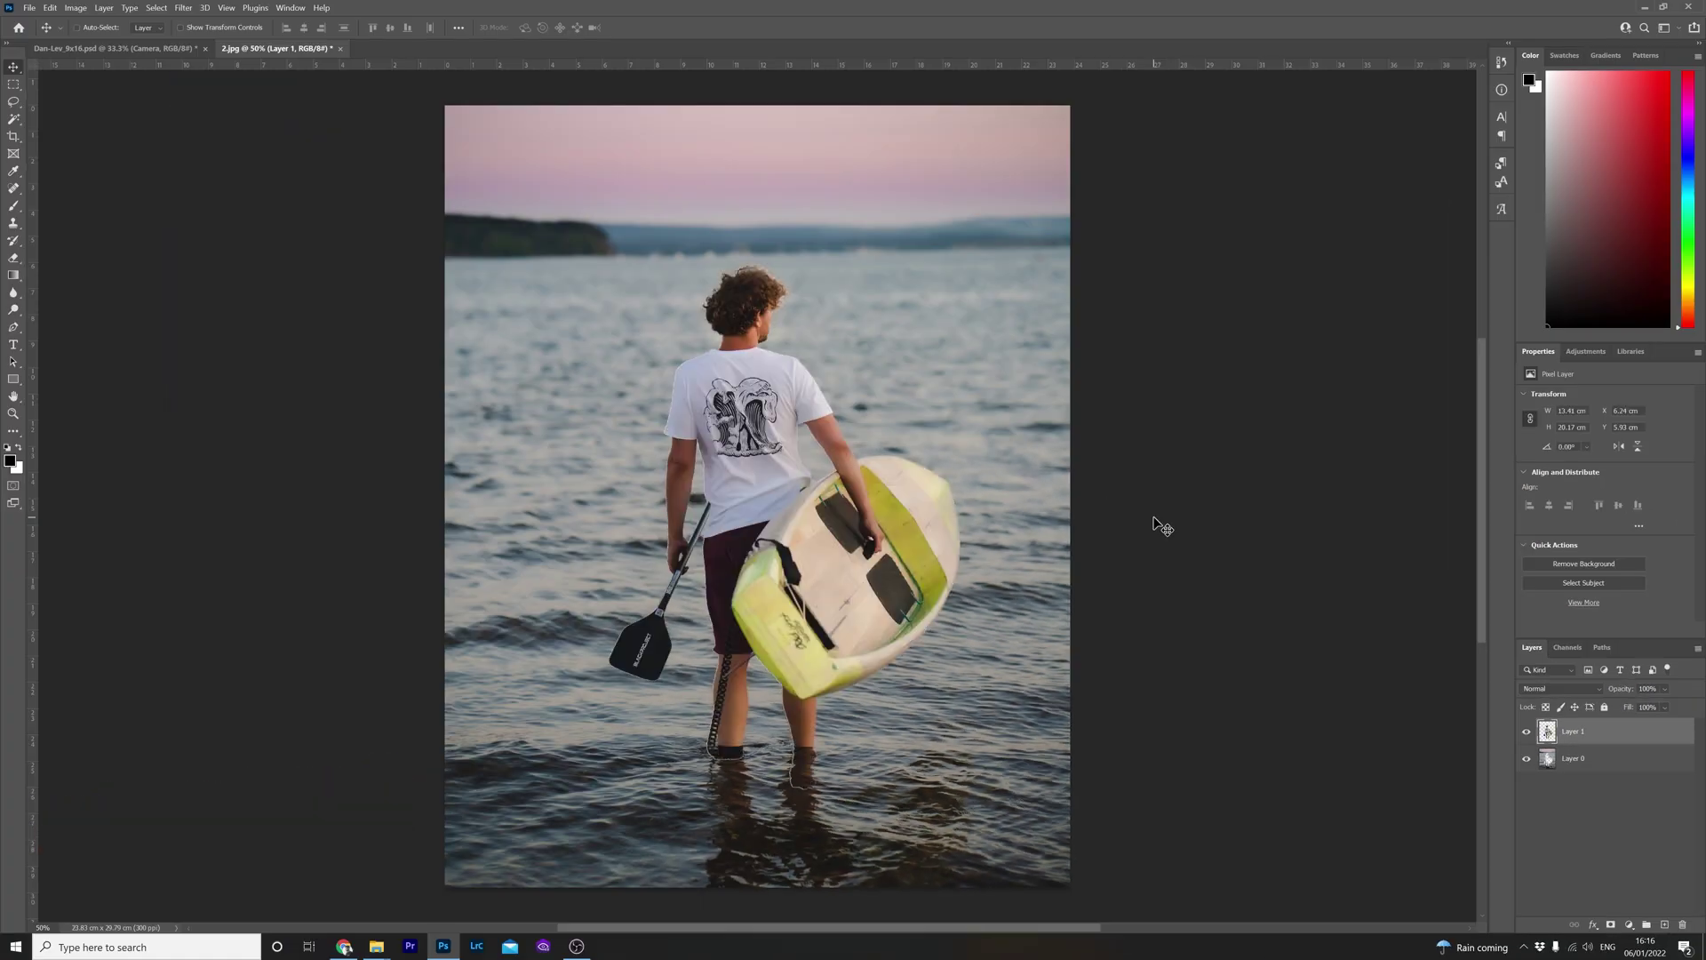
Step: Toggle Layer 1 and Layer 0 visibility to check the cut-out, then deselect Layer 1
{"action": "left_click", "coordinate": [1527, 733]}
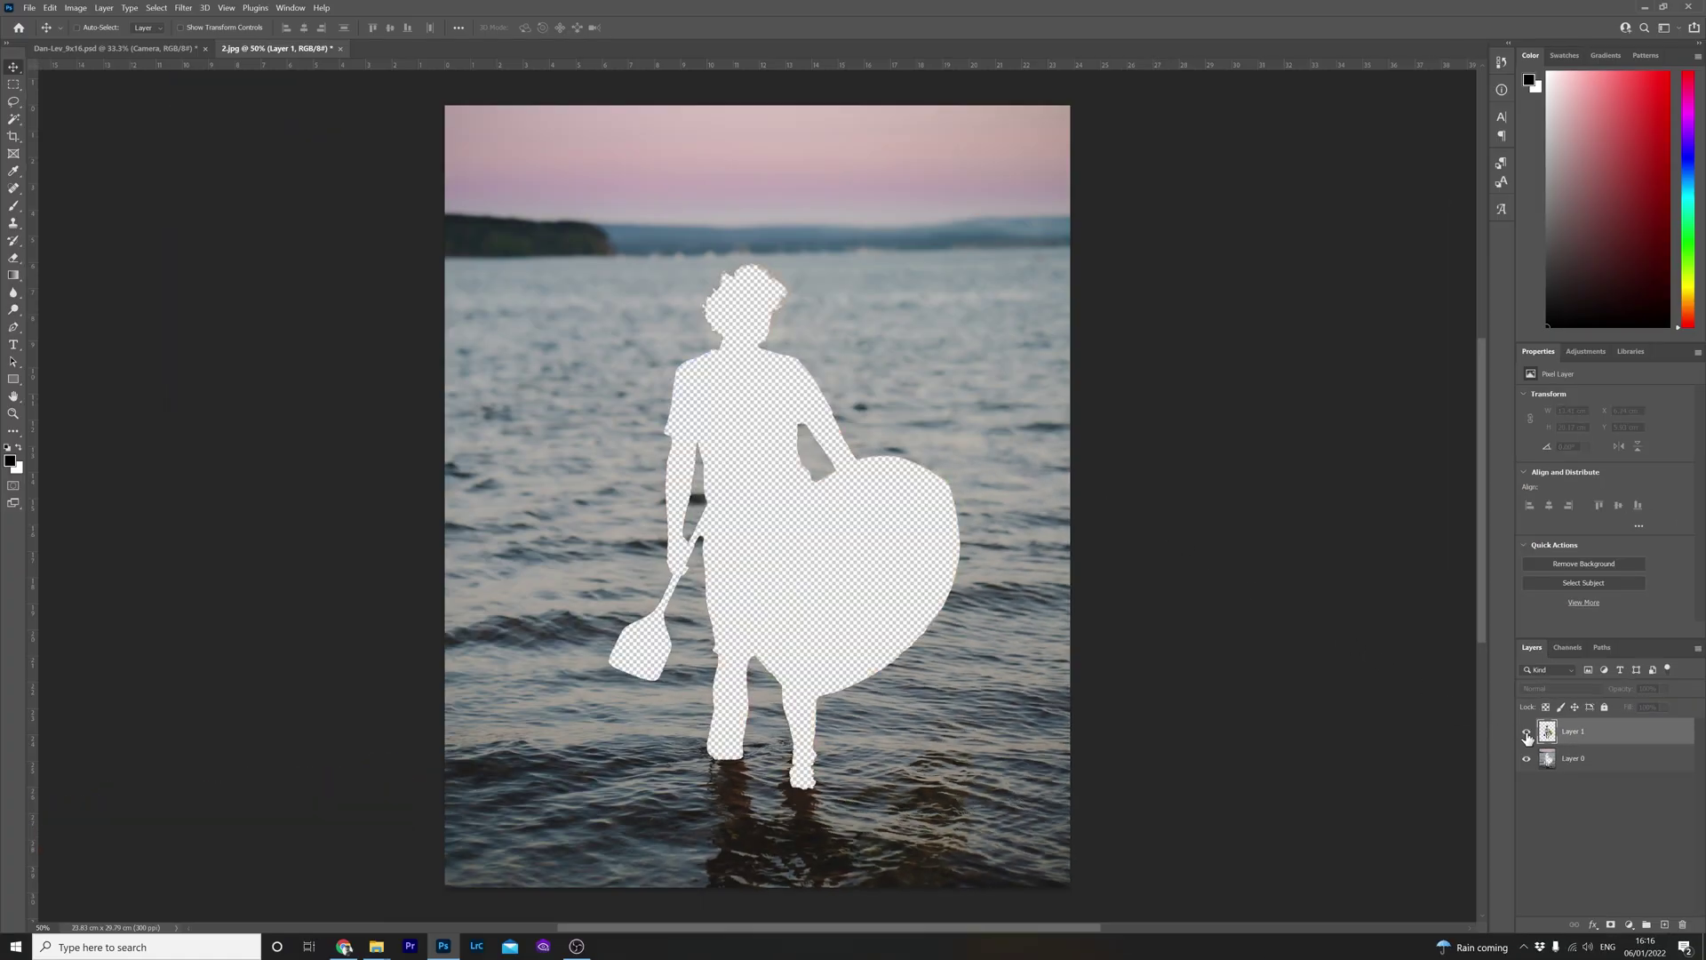
{"action": "left_click", "coordinate": [1527, 733]}
{"action": "left_click", "coordinate": [1528, 760]}
{"action": "left_click", "coordinate": [1529, 760]}
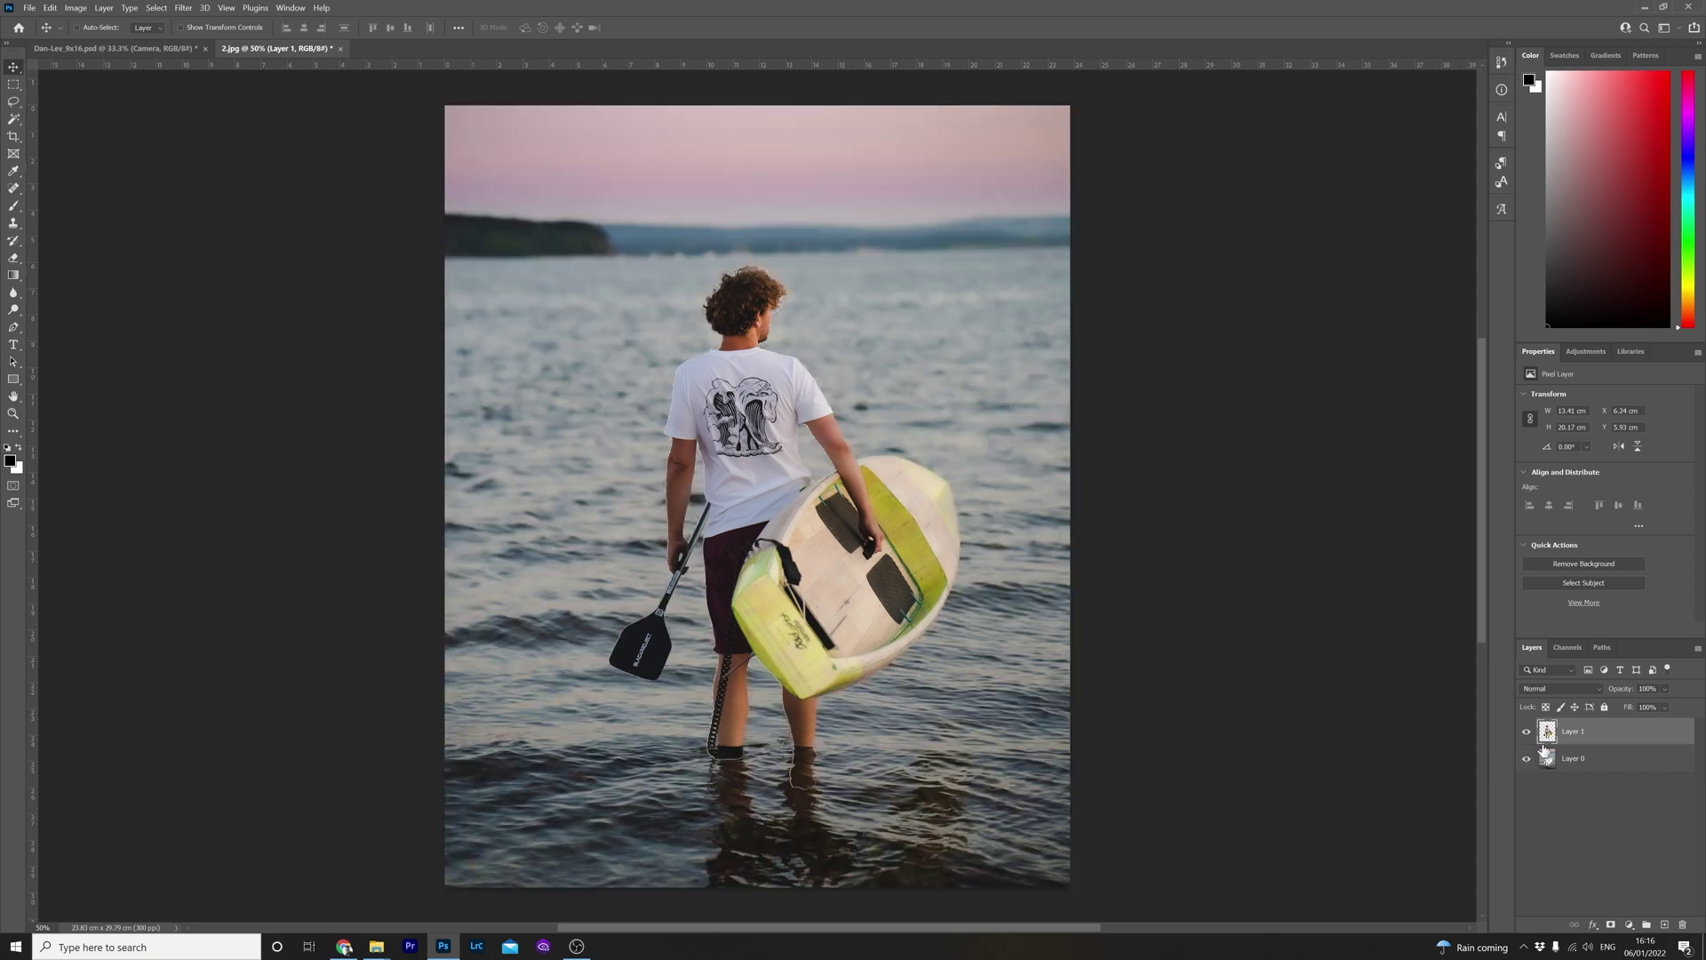
{"action": "left_click", "coordinate": [1628, 818]}
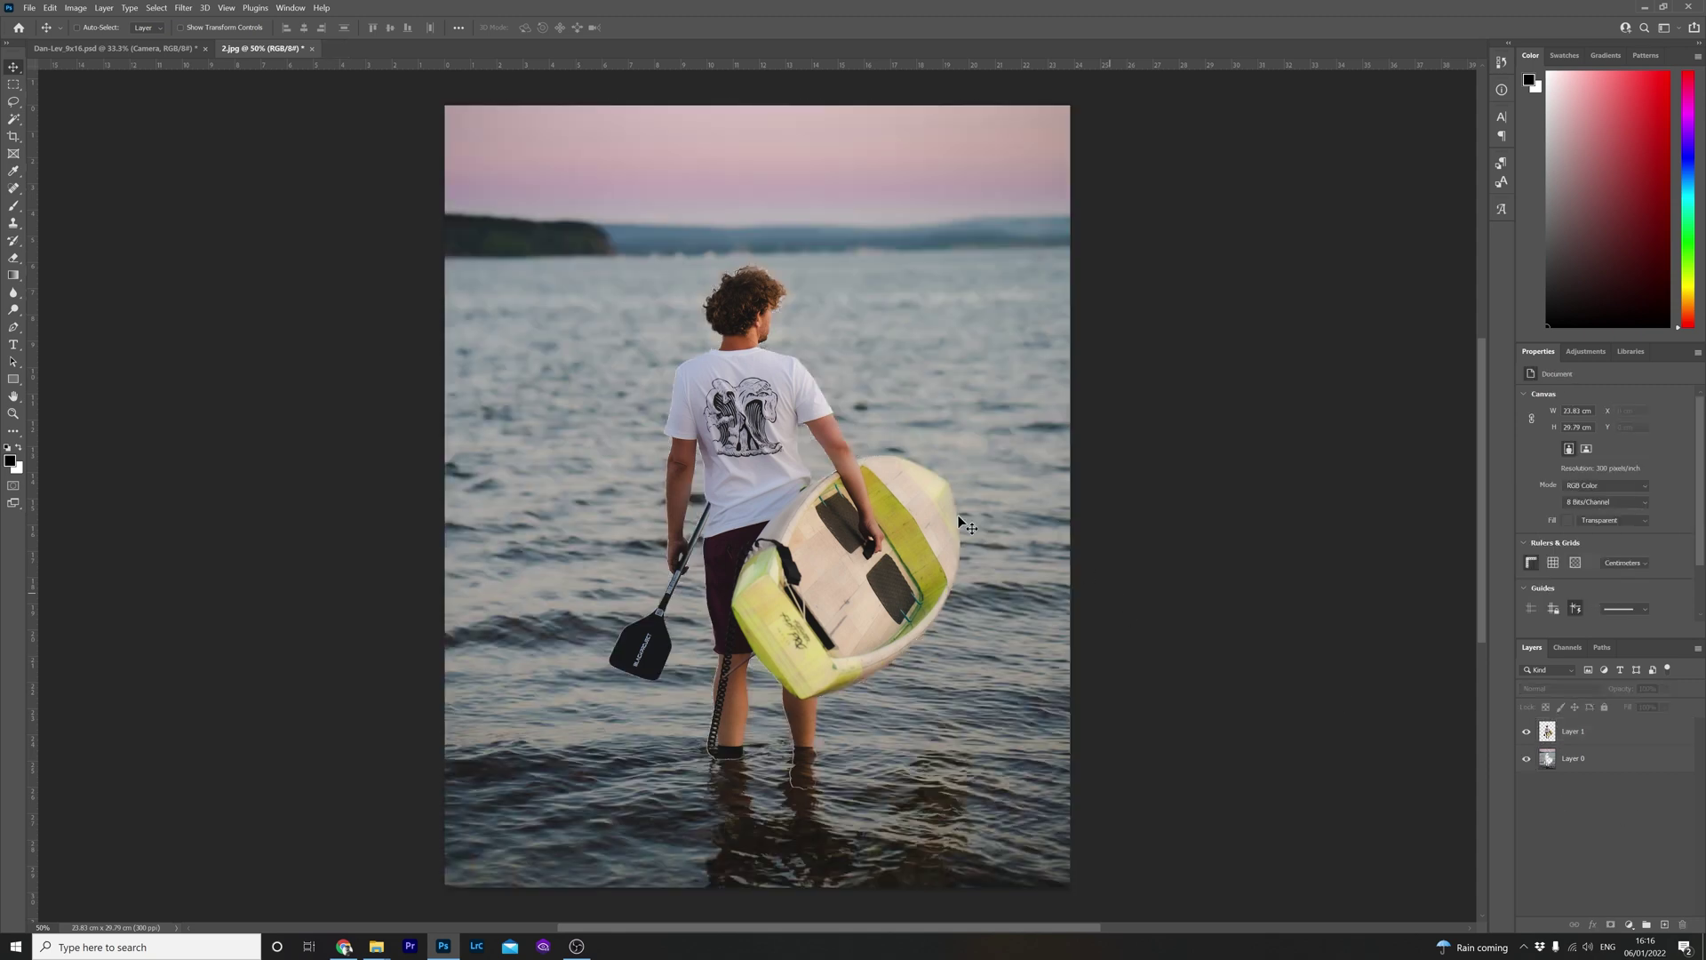
Step: Load Layer 1's man-and-board outline as a selection on Layer 0 and expand it 30 pixels
{"action": "left_click", "coordinate": [1588, 733]}
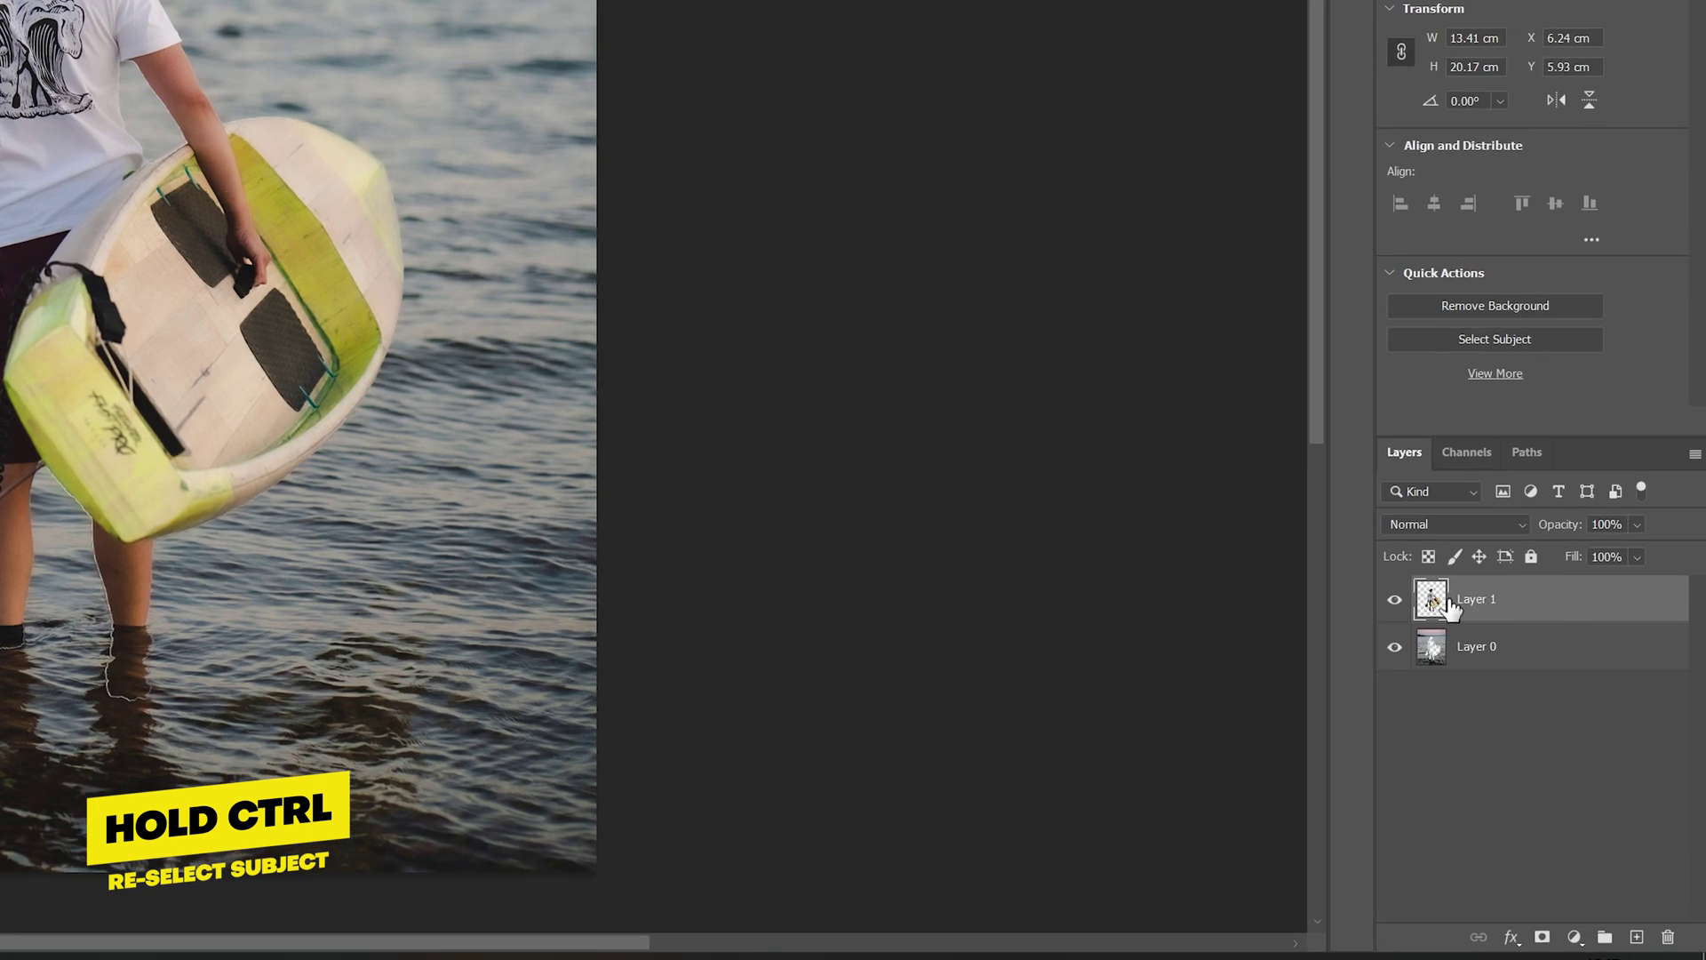
{"action": "left_click", "coordinate": [1461, 633], "text": "ctrl"}
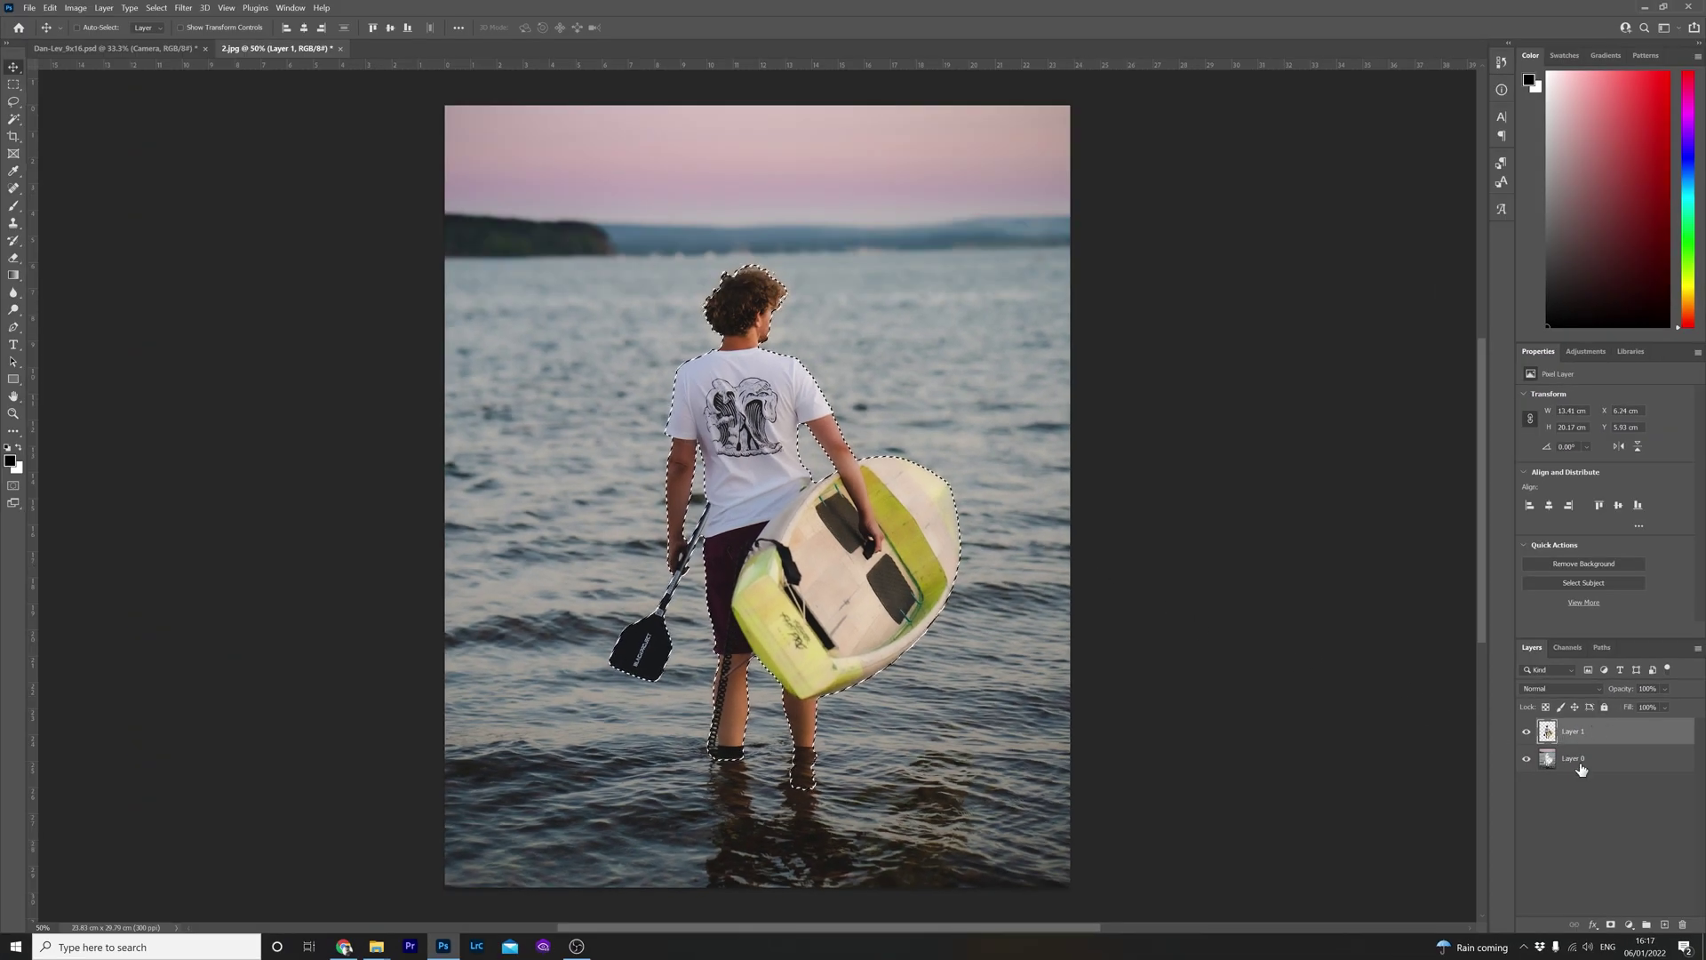
{"action": "left_click", "coordinate": [1580, 764]}
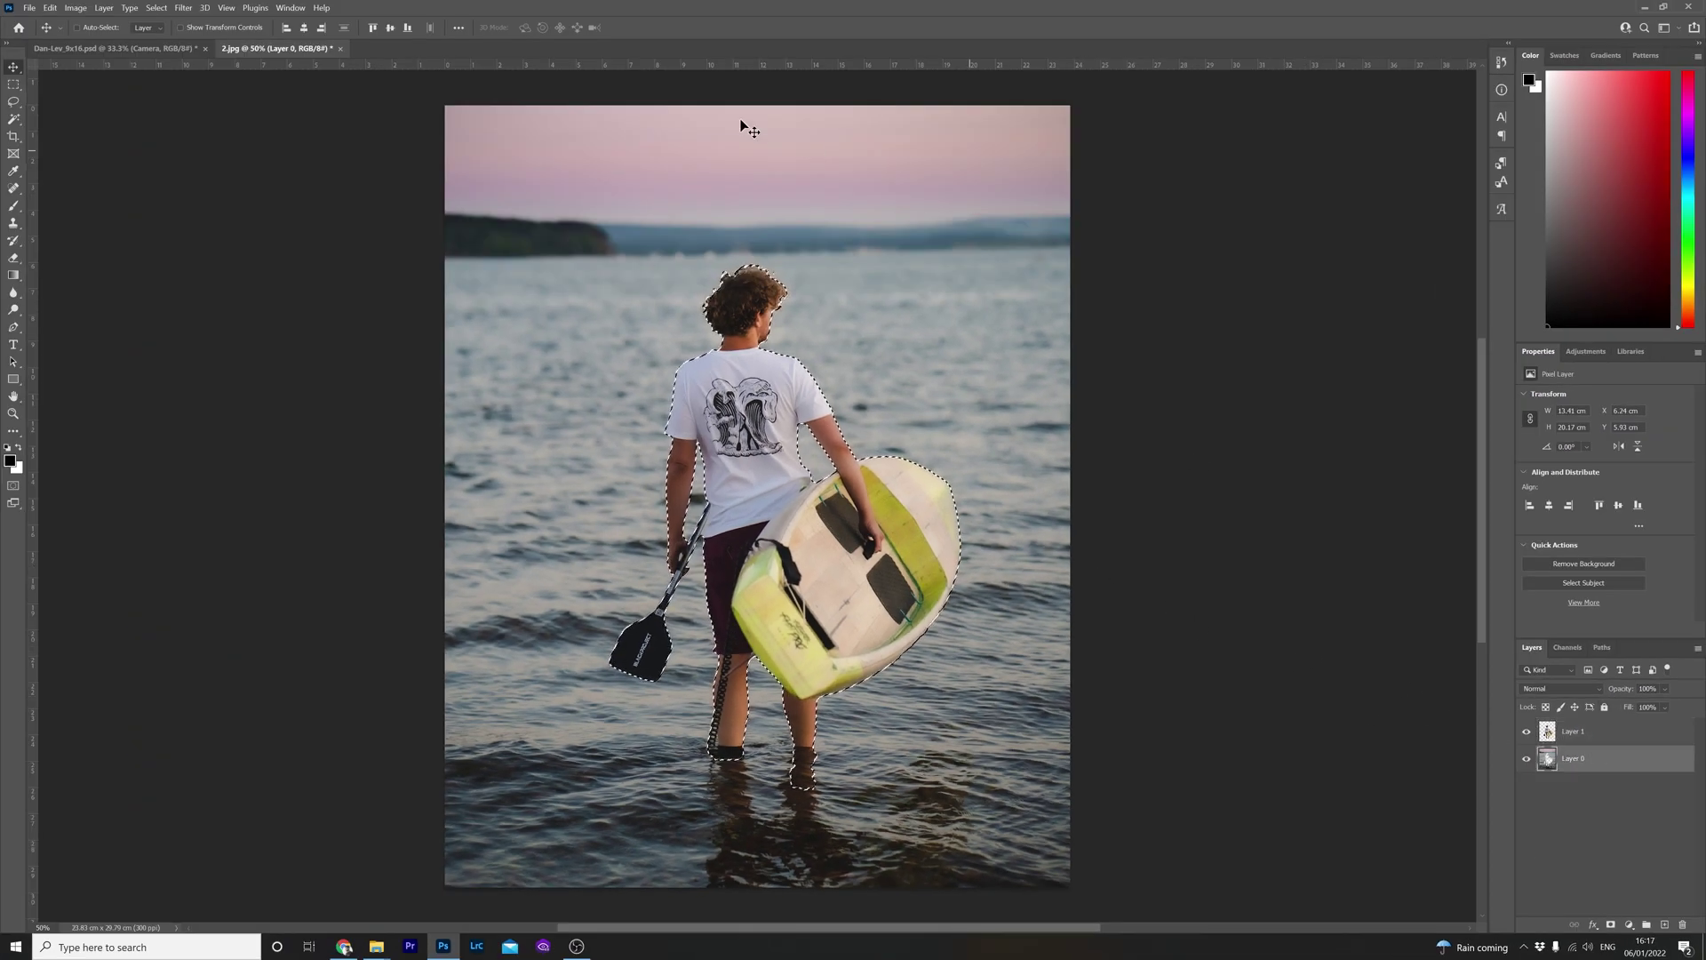
{"action": "left_click", "coordinate": [157, 8]}
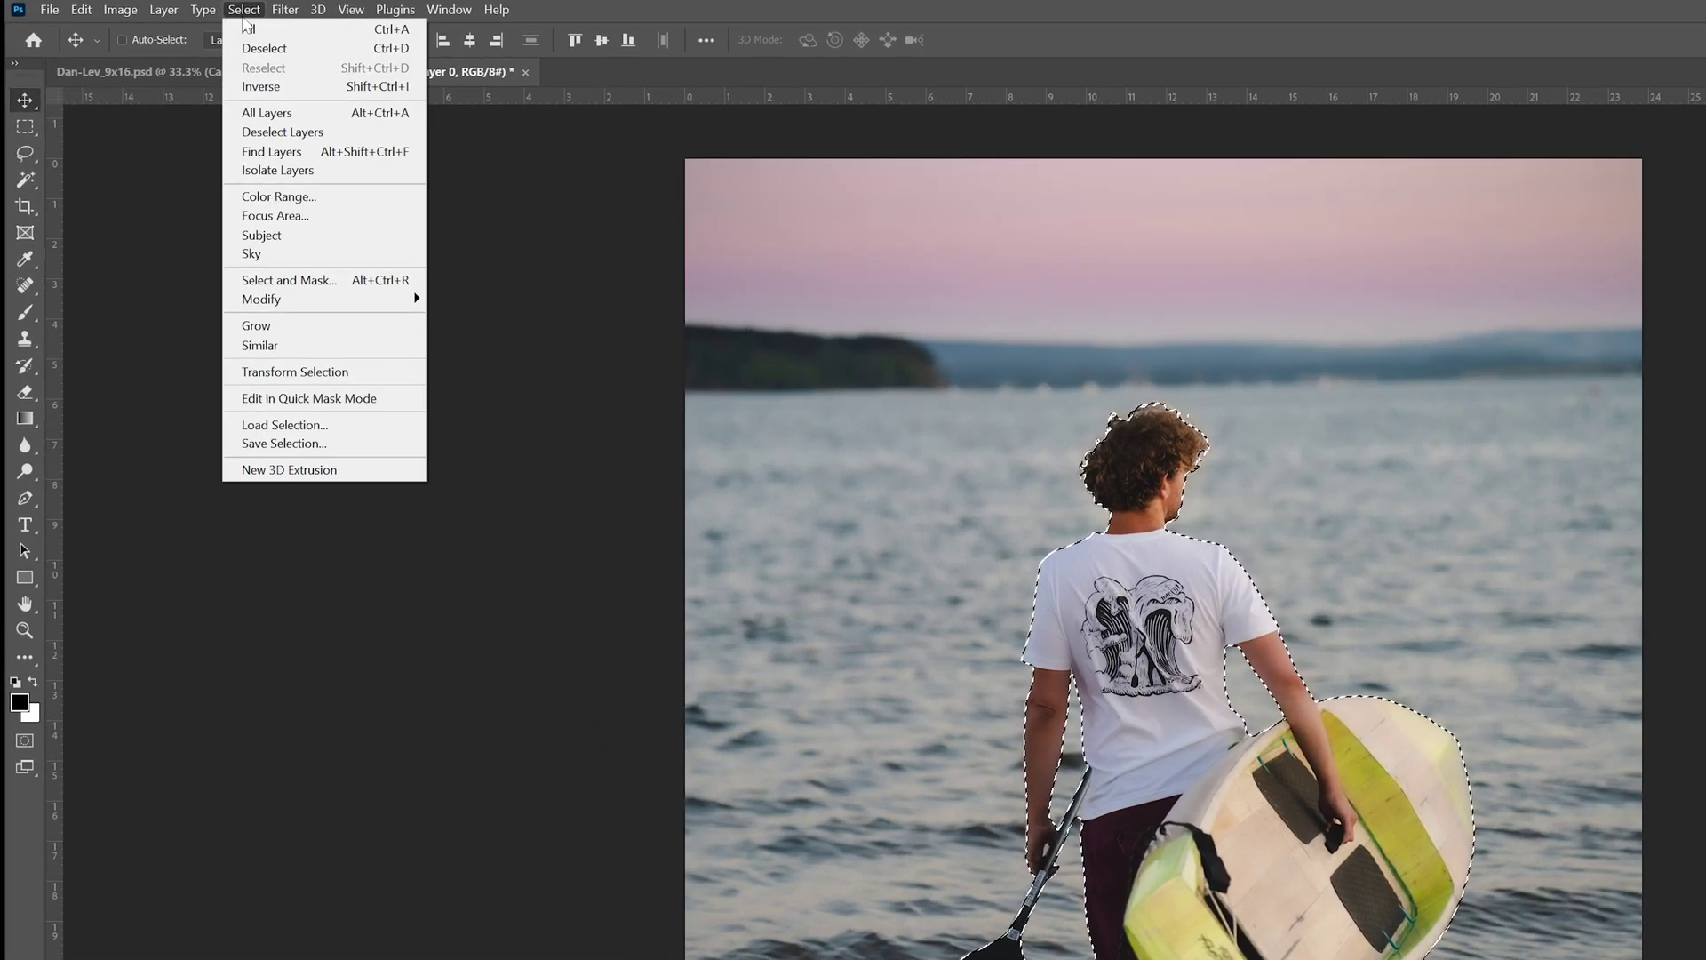
{"action": "mouse_move", "coordinate": [343, 298]}
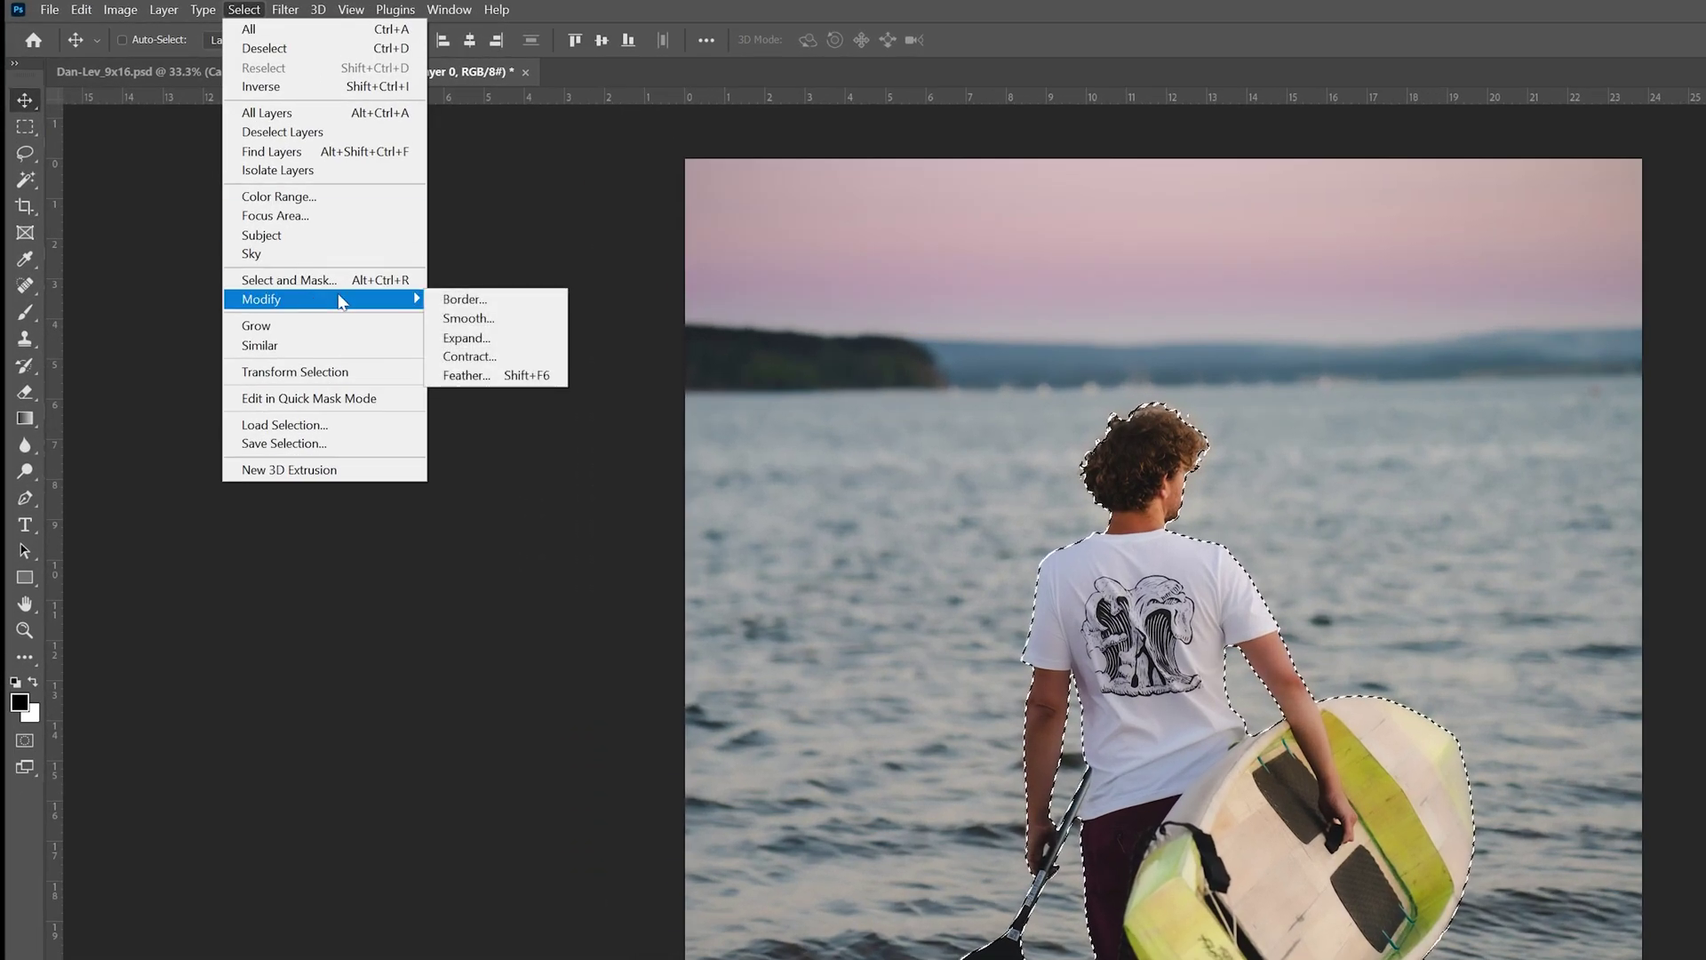
{"action": "left_click", "coordinate": [497, 338]}
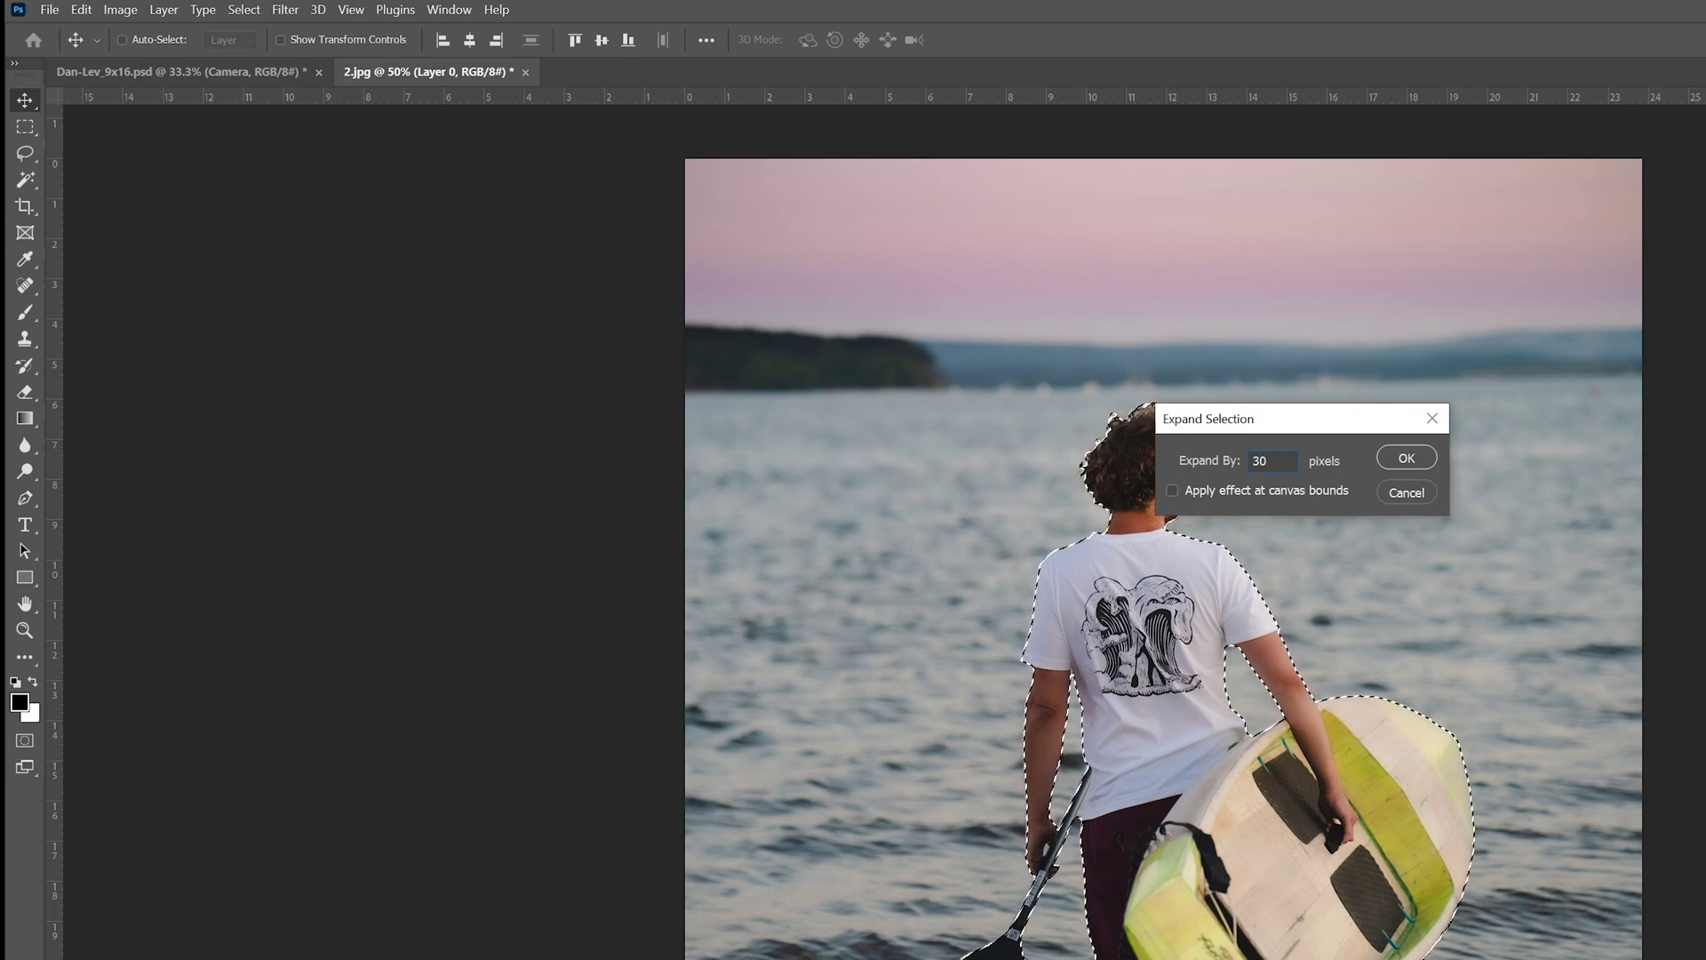
{"action": "left_click", "coordinate": [1389, 457]}
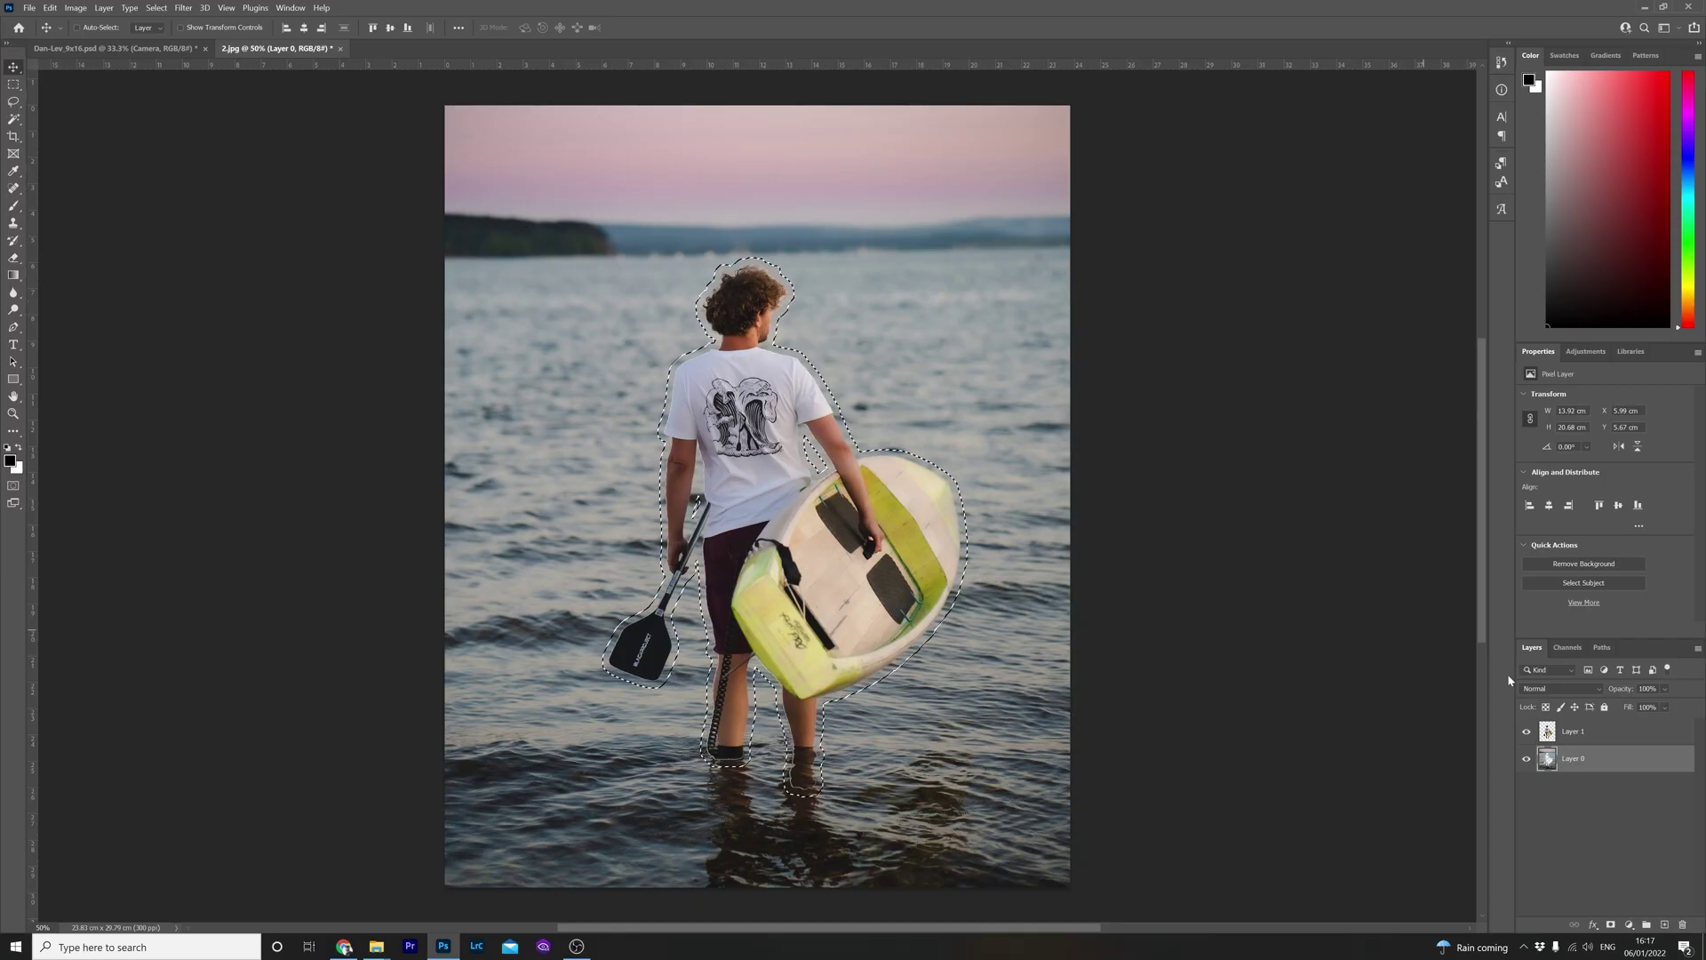
Step: With Layer 1 hidden, Content-Aware Fill the selection with output to a new layer
{"action": "left_click", "coordinate": [1527, 735]}
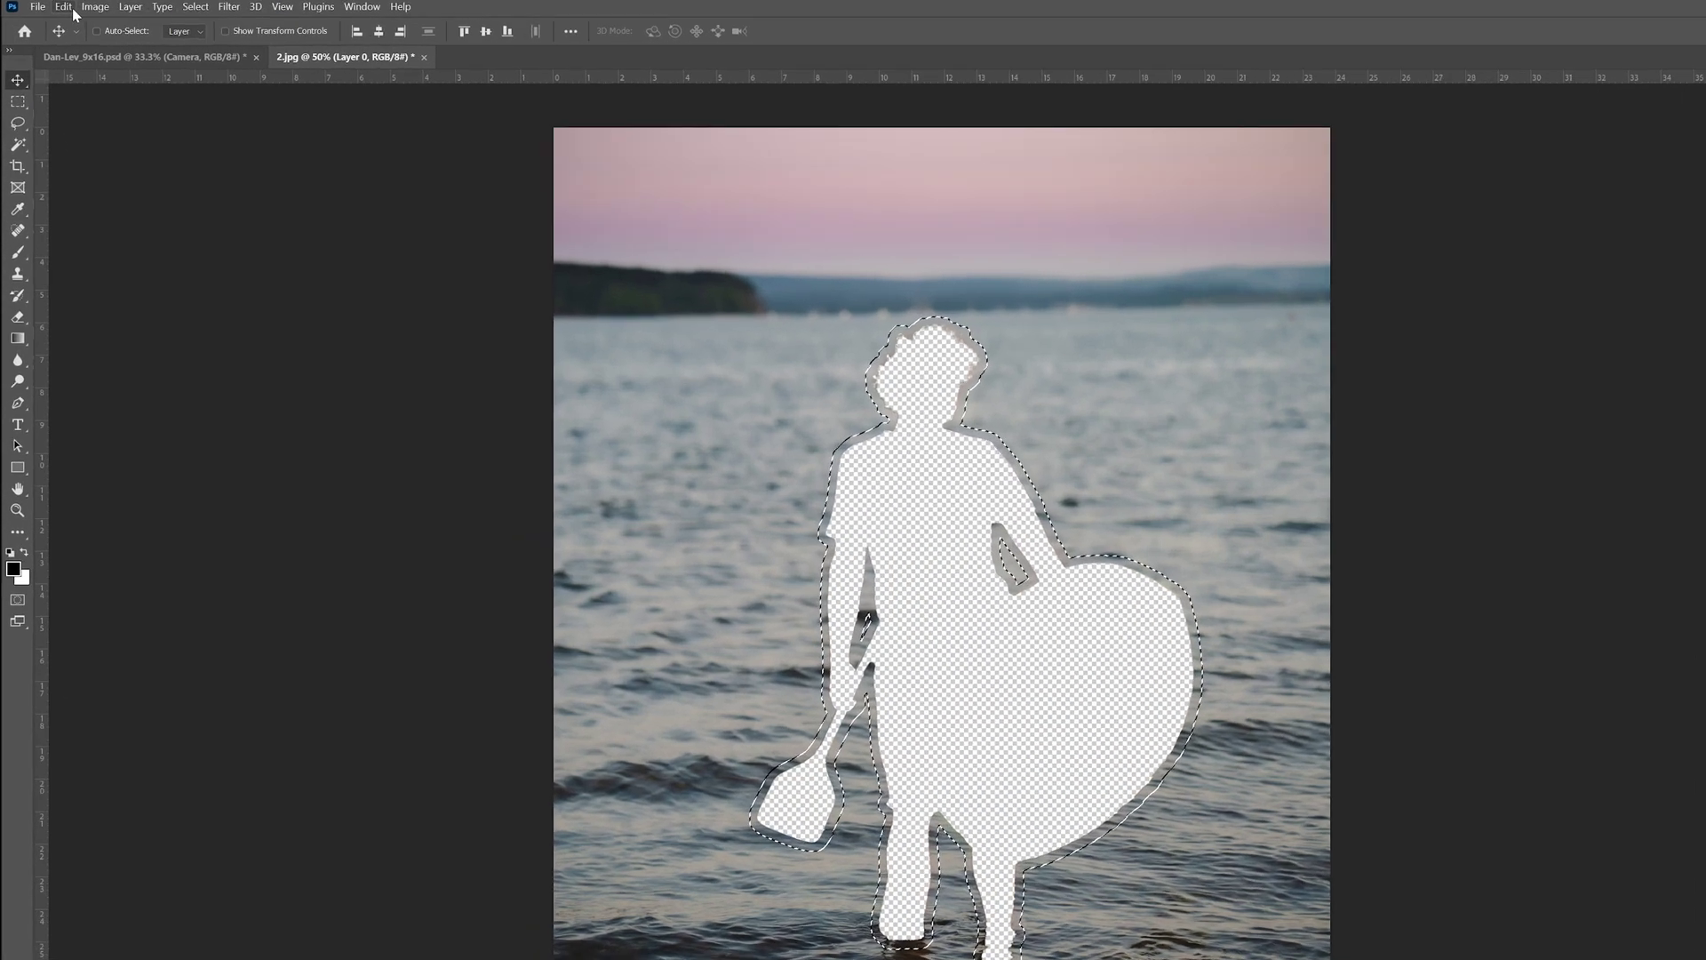
{"action": "left_click", "coordinate": [50, 8]}
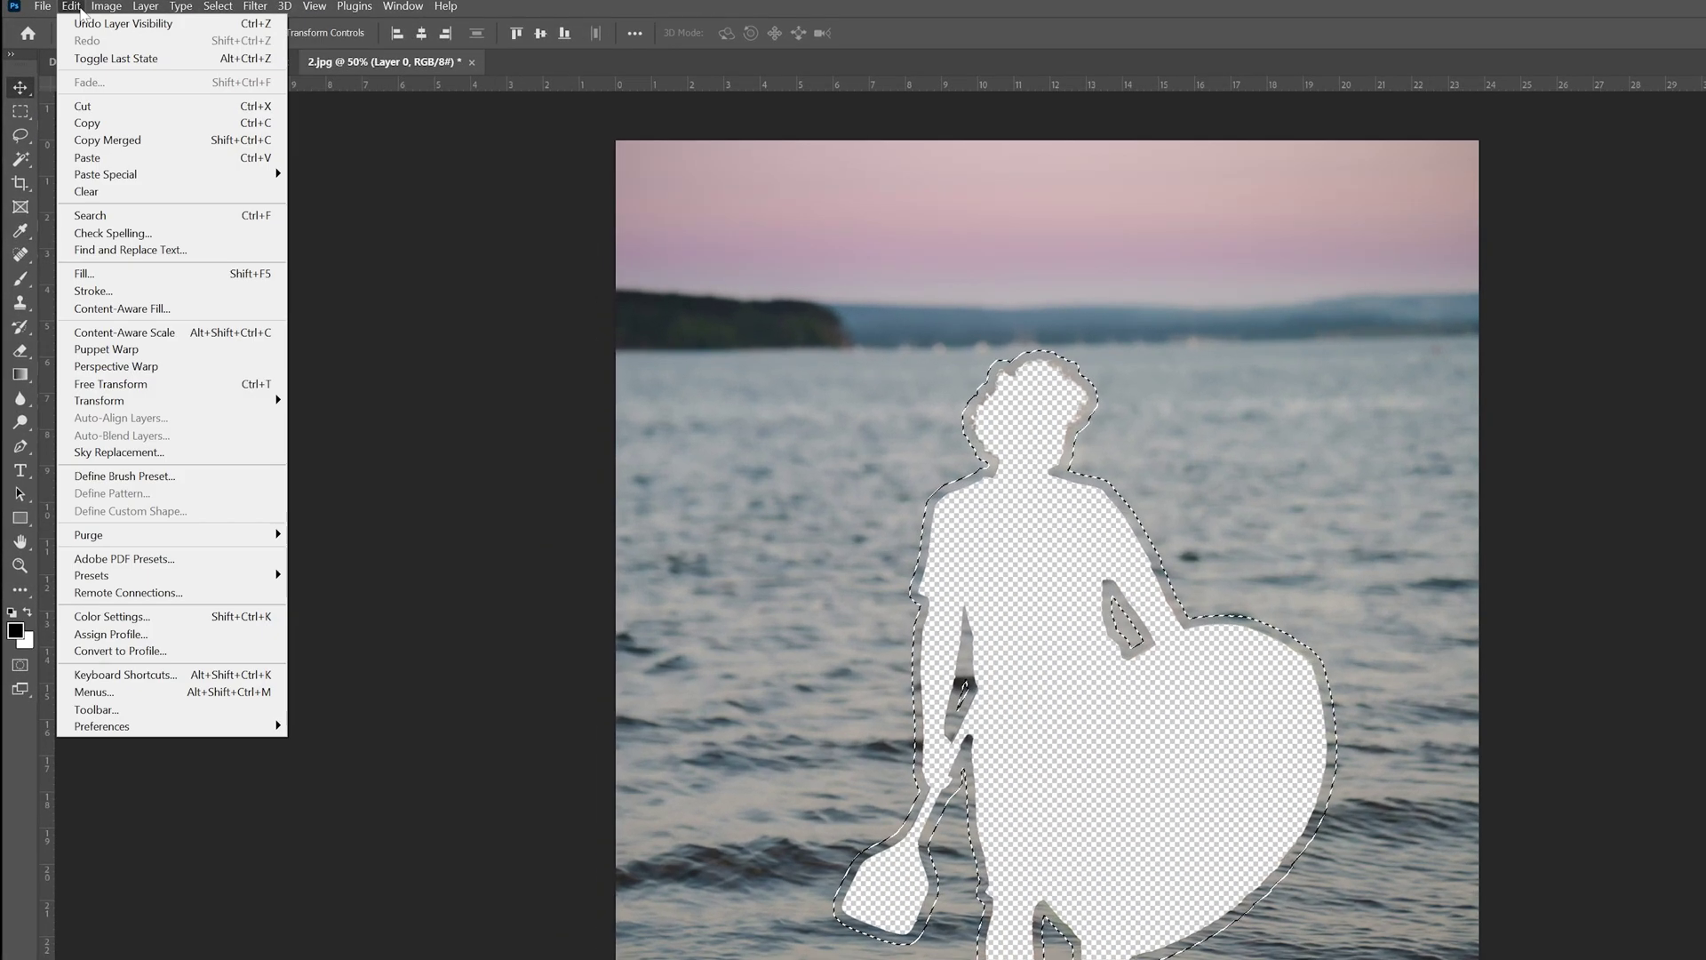
{"action": "left_click", "coordinate": [144, 311]}
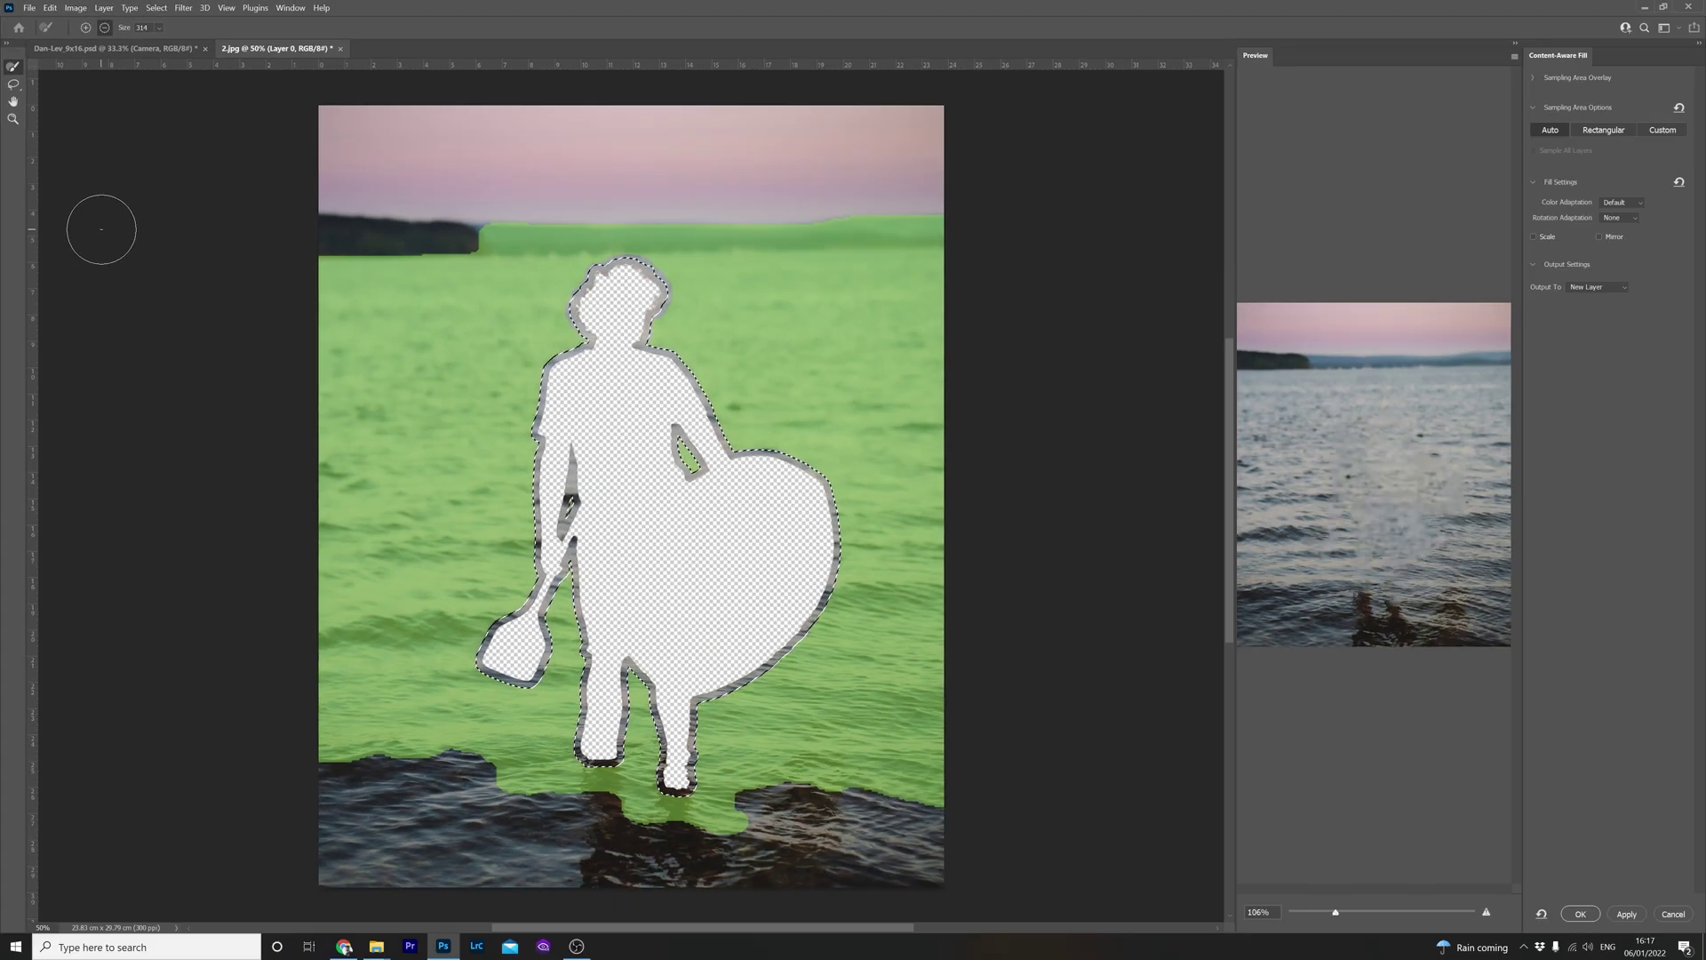
{"action": "left_click", "coordinate": [1580, 913]}
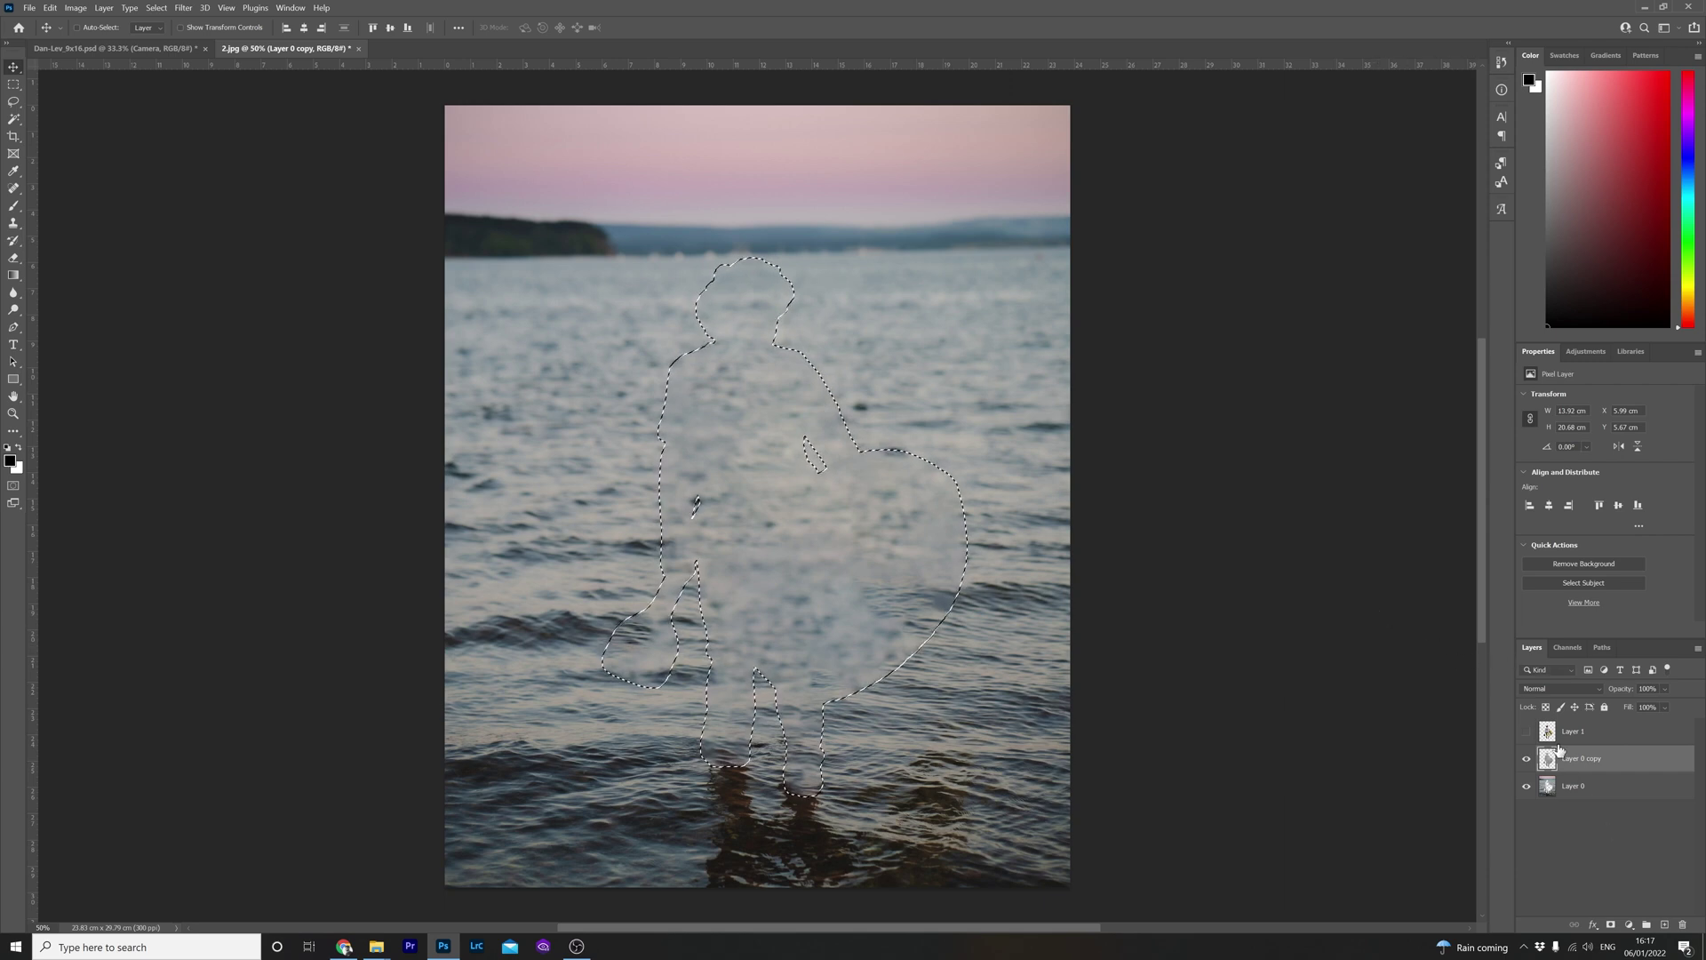
{"action": "left_click", "coordinate": [1245, 627]}
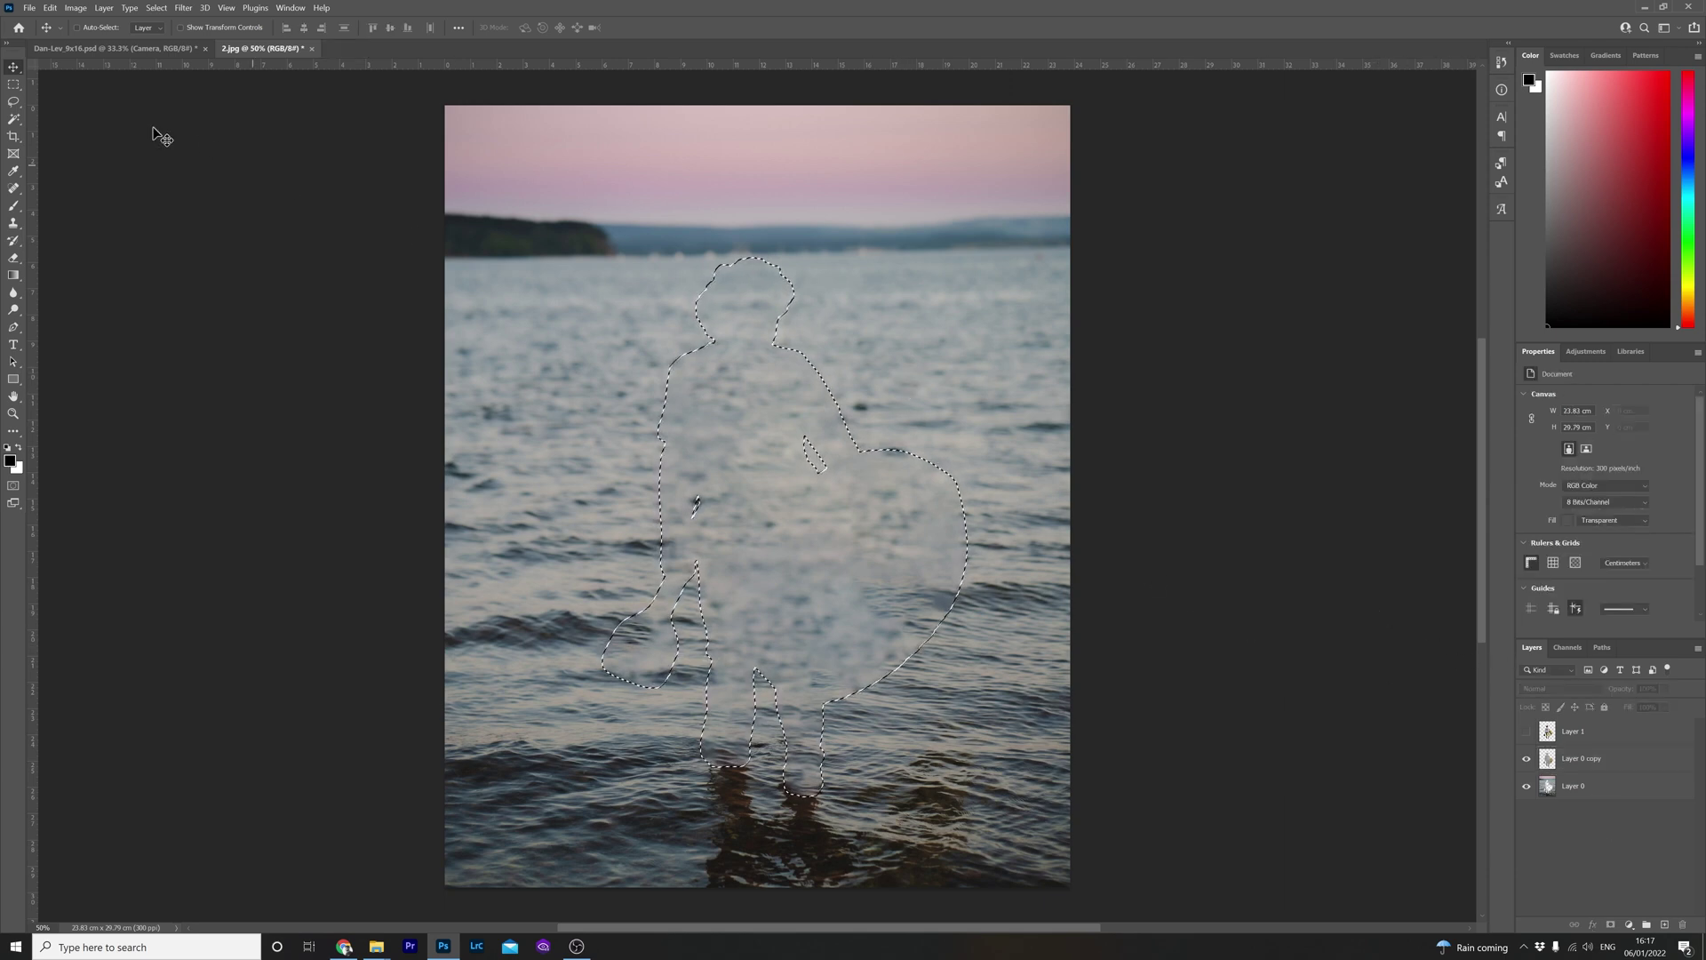
Step: Deselect, then Clone Stamp horizon water onto Layer 0 copy to cover the filled patch
{"action": "key", "text": "m"}
{"action": "key", "text": "ctrl+d"}
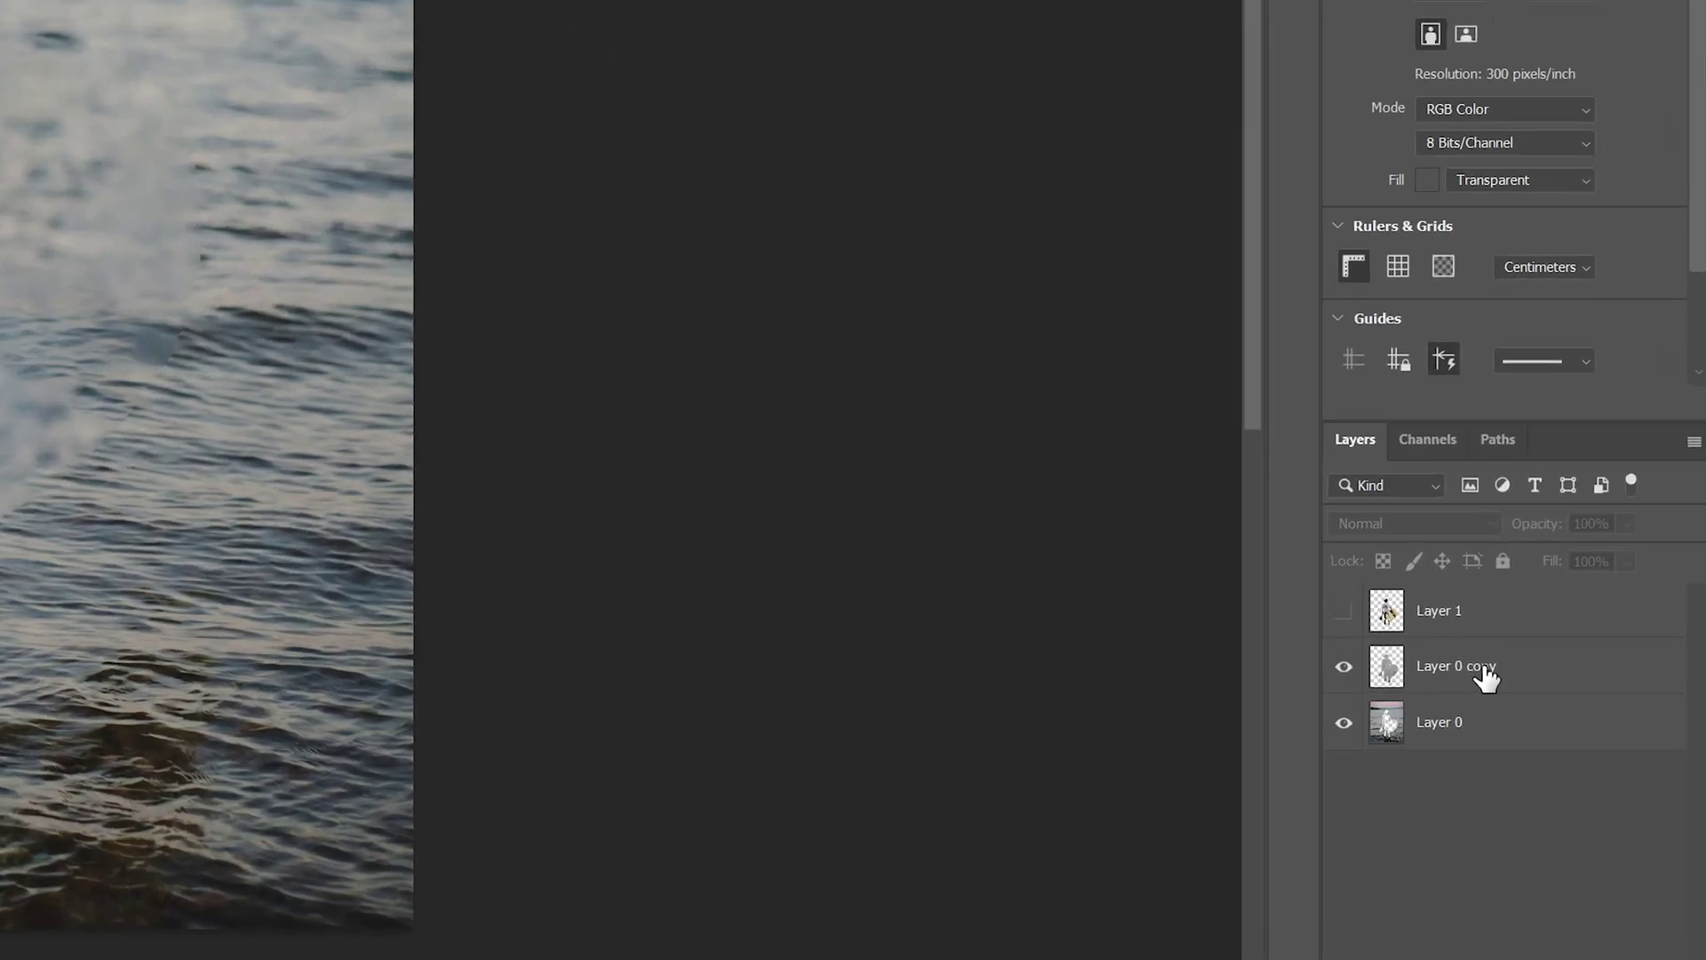
{"action": "left_click", "coordinate": [1486, 677]}
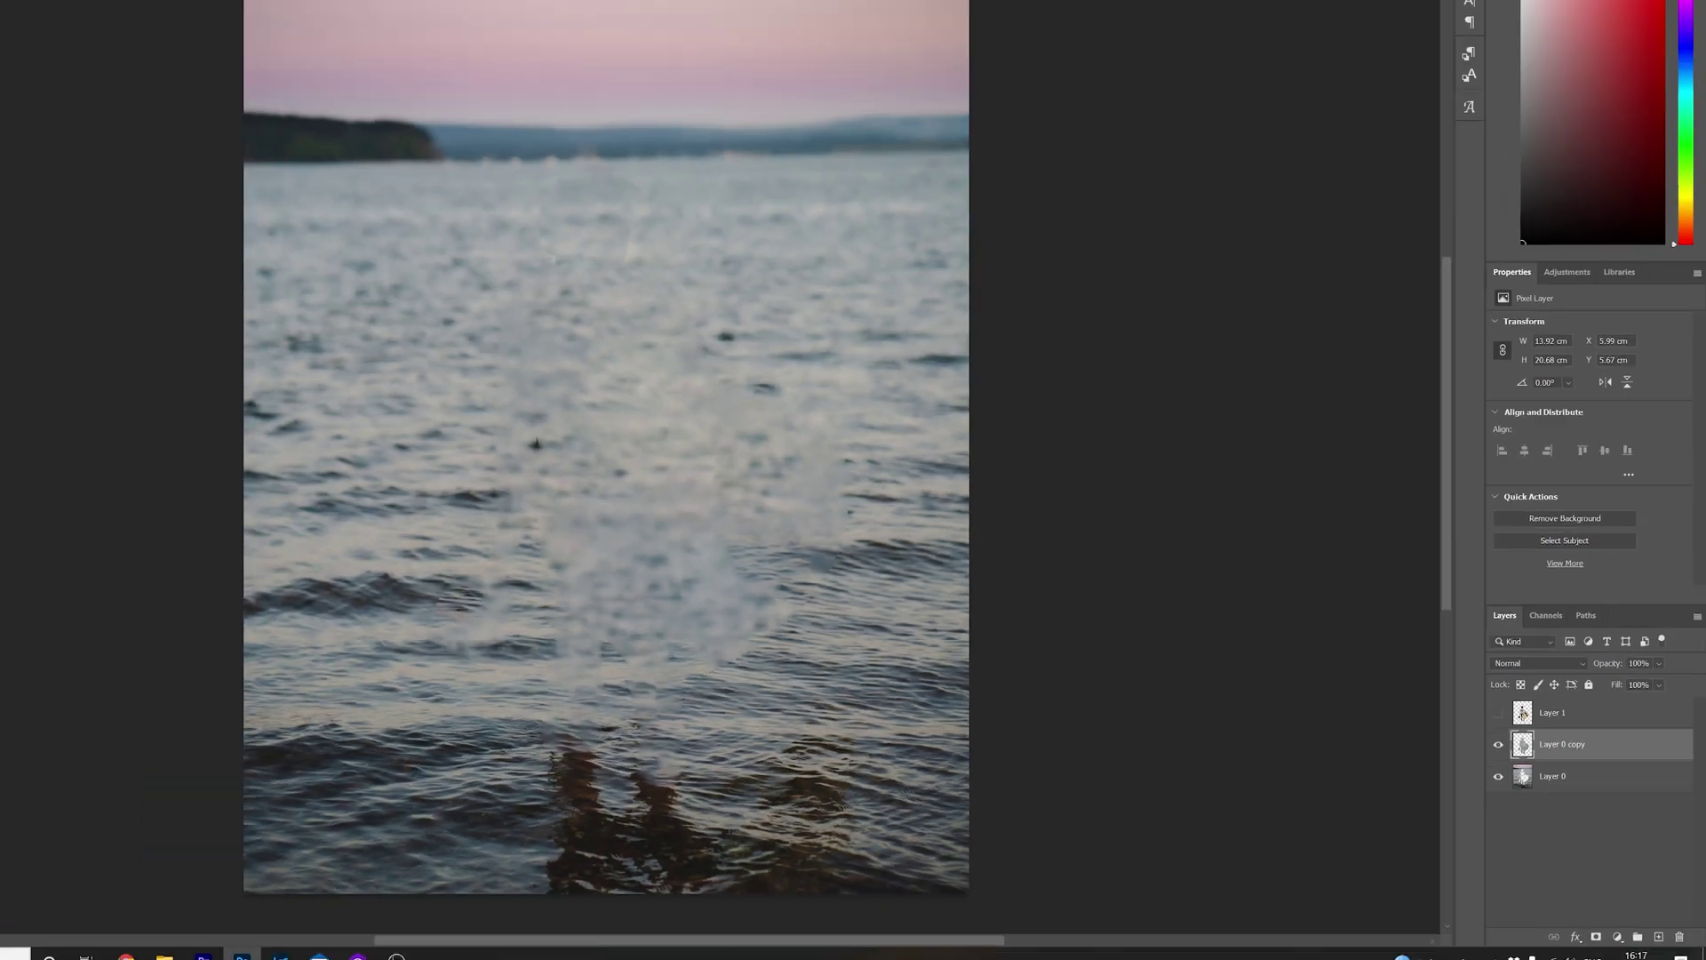
{"action": "key", "text": "s"}
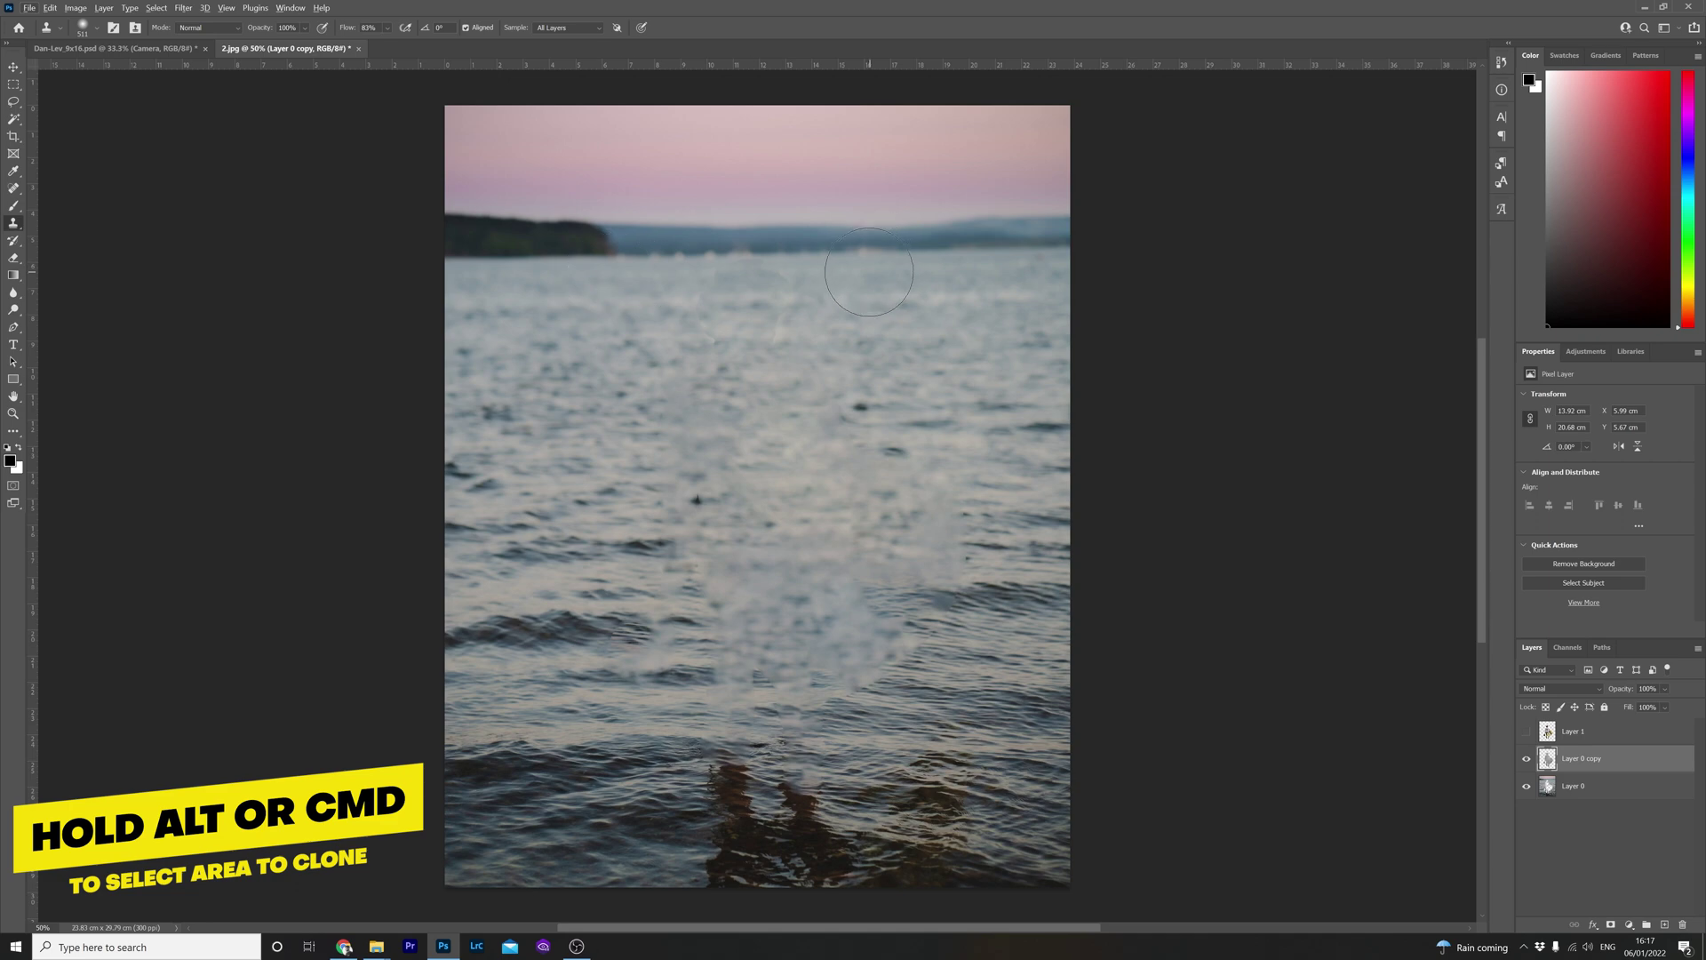
{"action": "left_click", "coordinate": [842, 271], "text": "alt"}
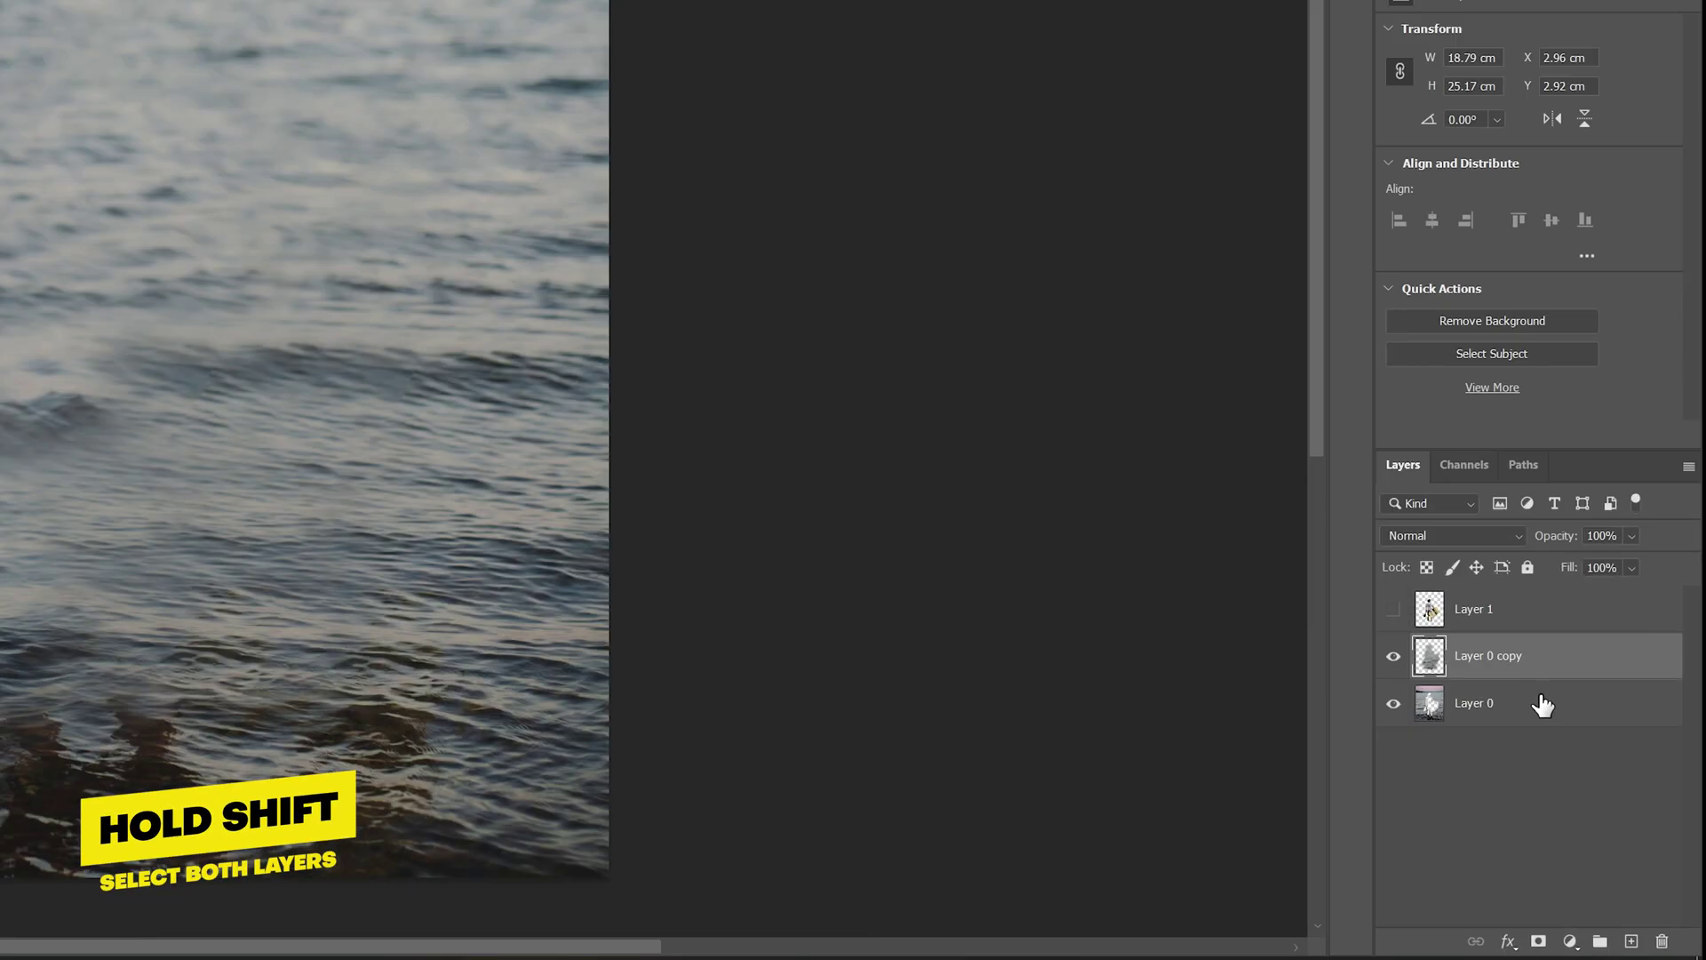
Step: Merge the two background layers into a single BG layer
{"action": "left_click", "coordinate": [1613, 786], "text": "shift"}
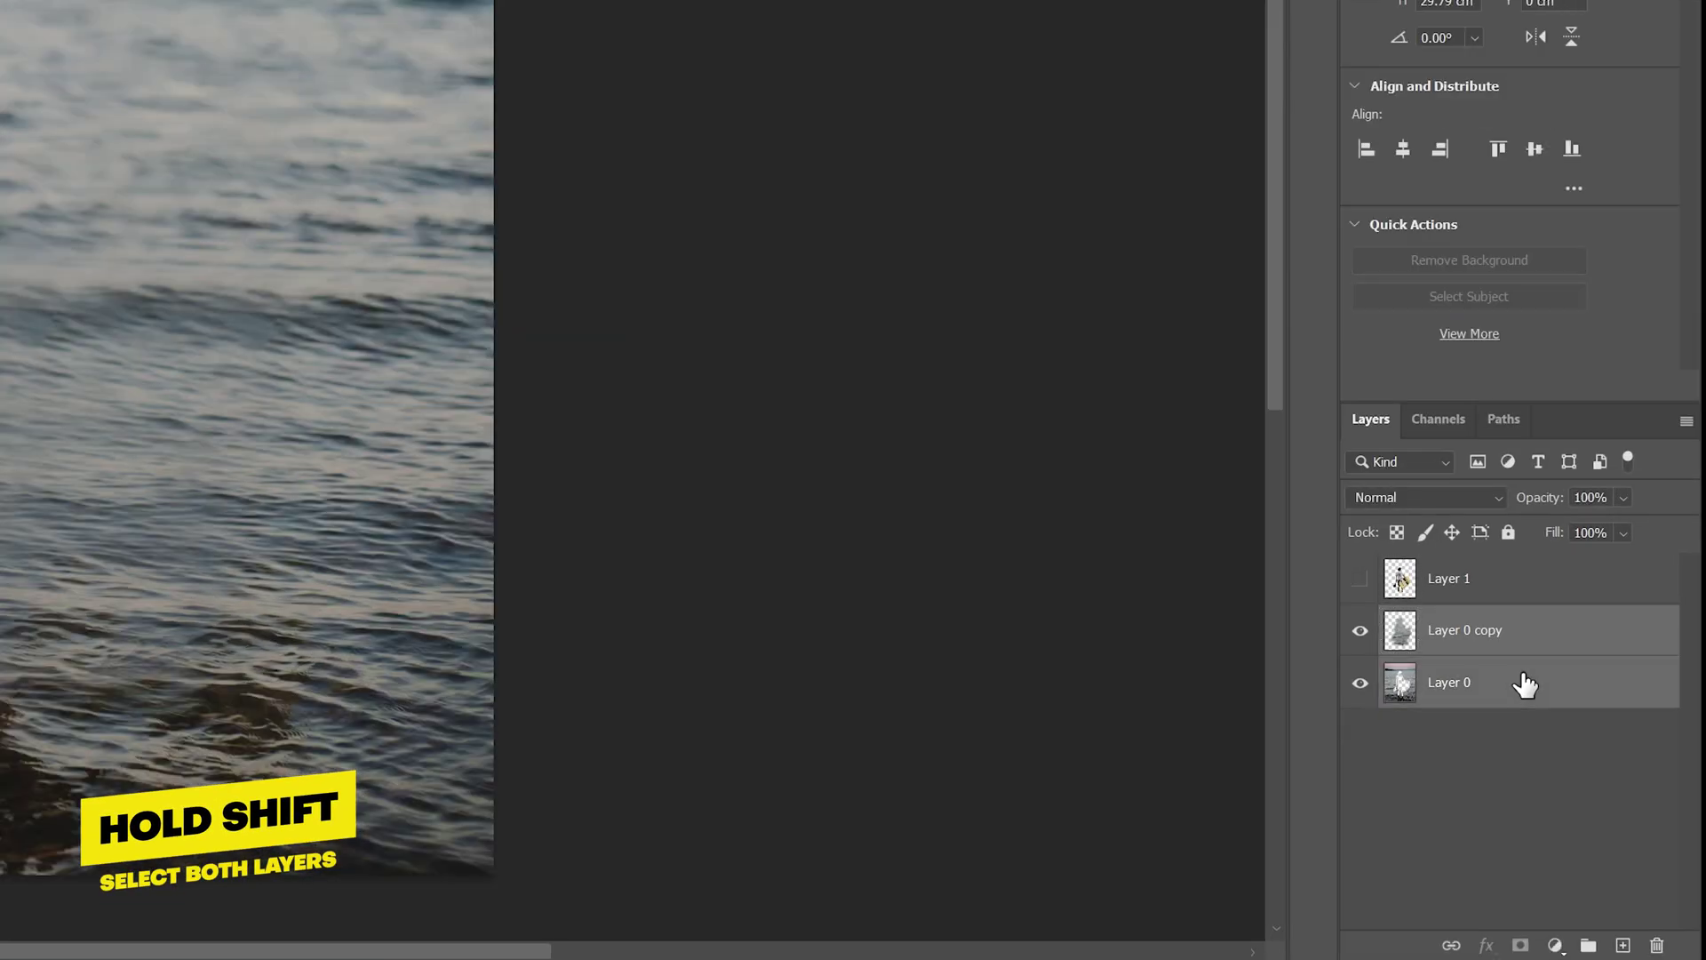
{"action": "right_click", "coordinate": [1522, 673]}
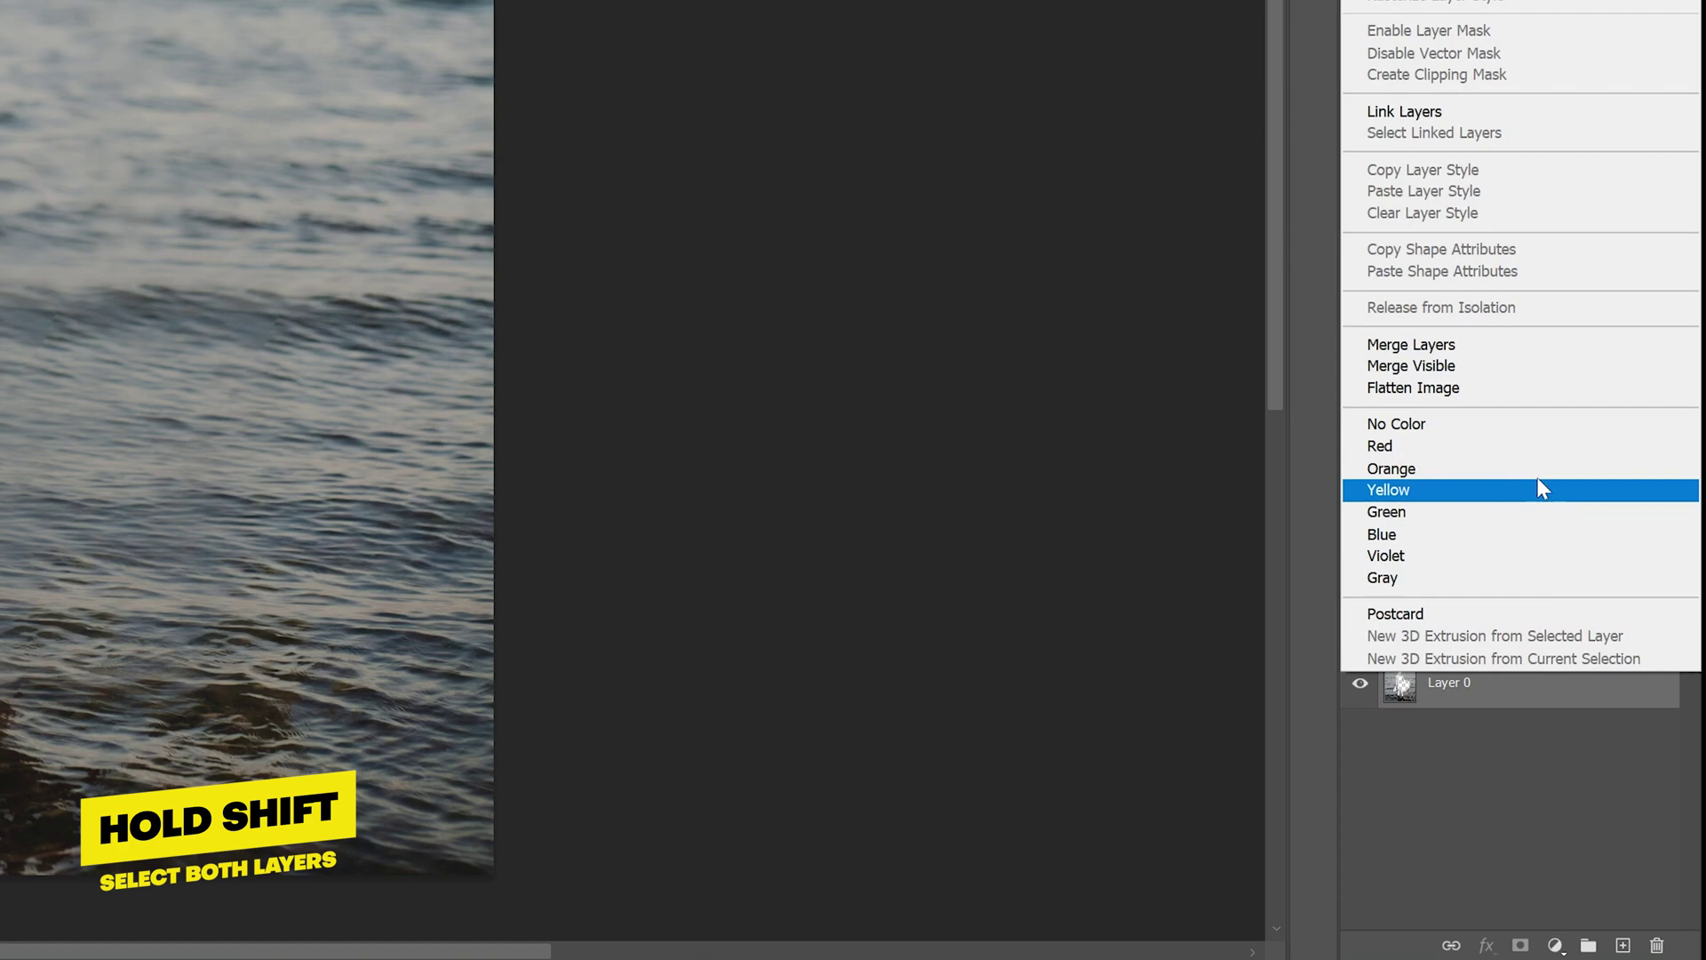
{"action": "left_click", "coordinate": [1452, 346]}
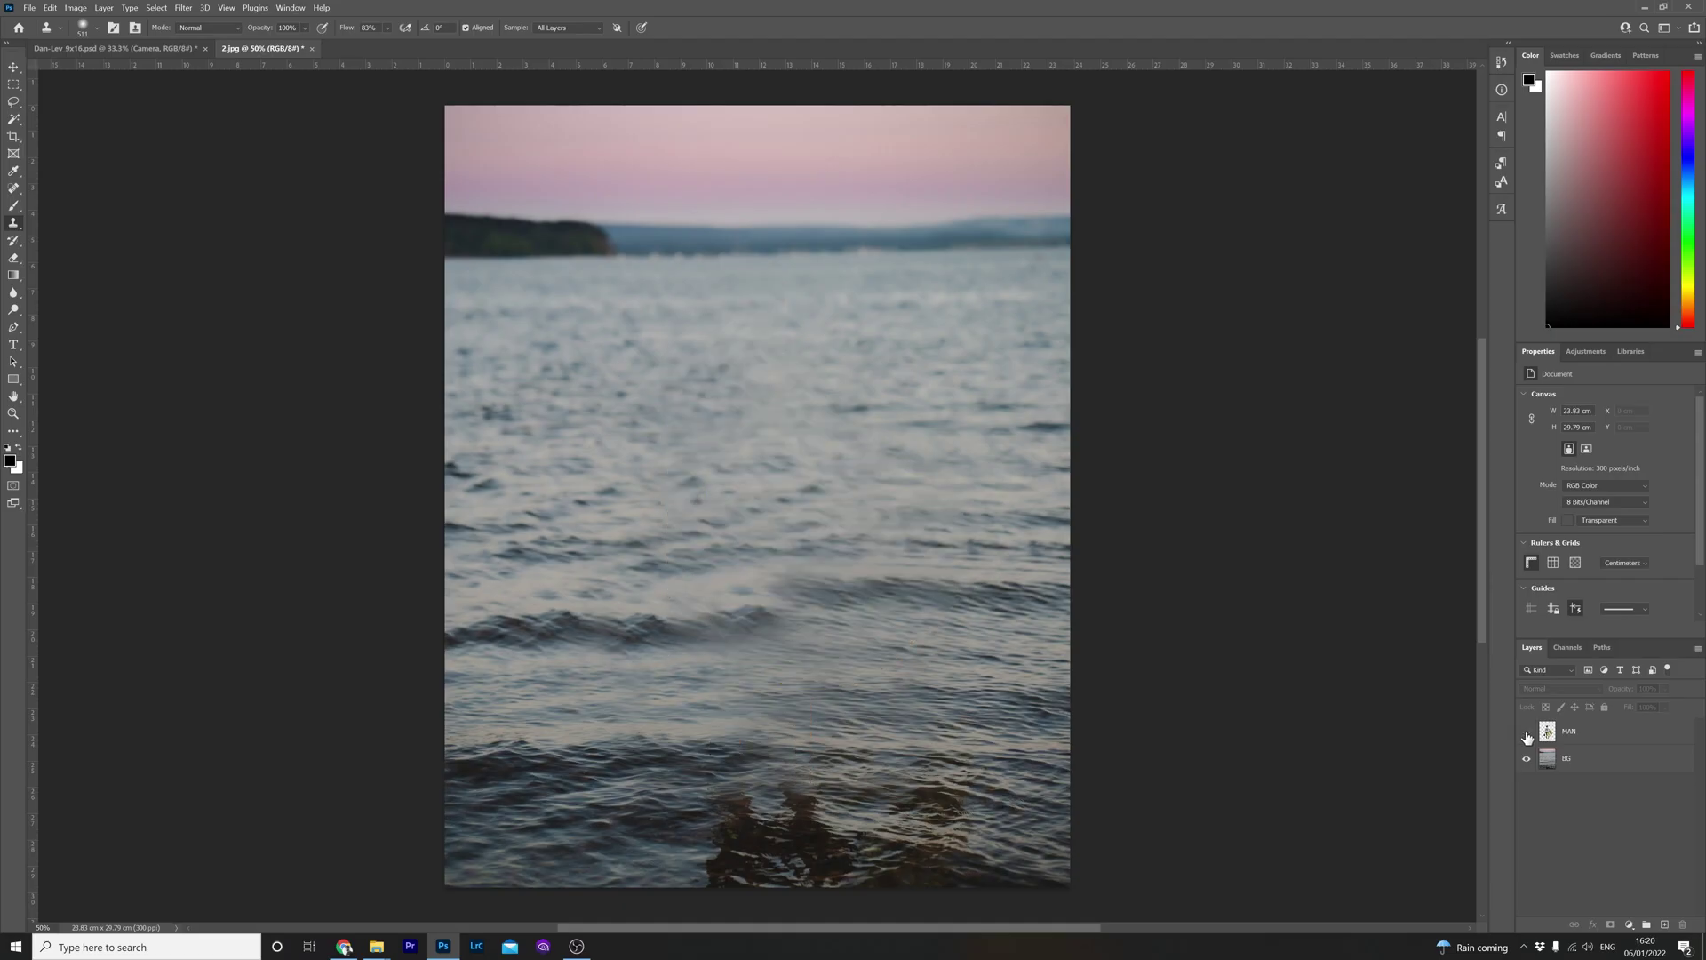
Step: Show the man layer, check the cutout against BG, and switch to Dan-Lev_9x16
{"action": "left_click", "coordinate": [1526, 732]}
{"action": "left_click", "coordinate": [1526, 758]}
{"action": "left_click", "coordinate": [1526, 758]}
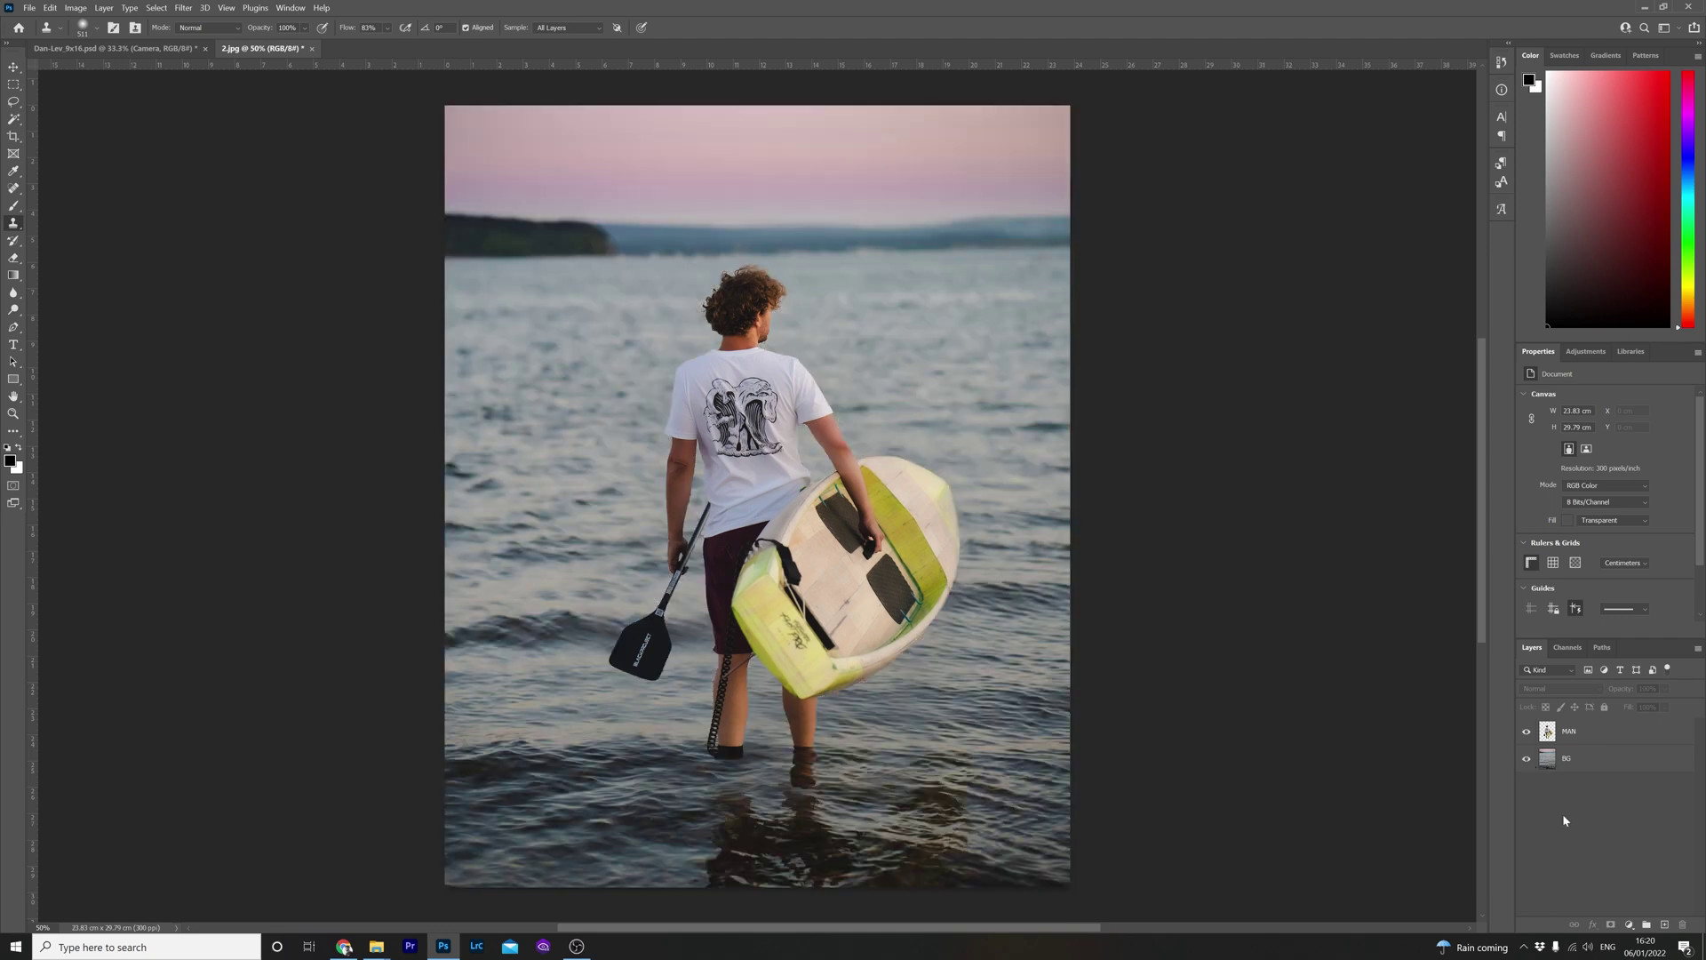
{"action": "key", "text": "v"}
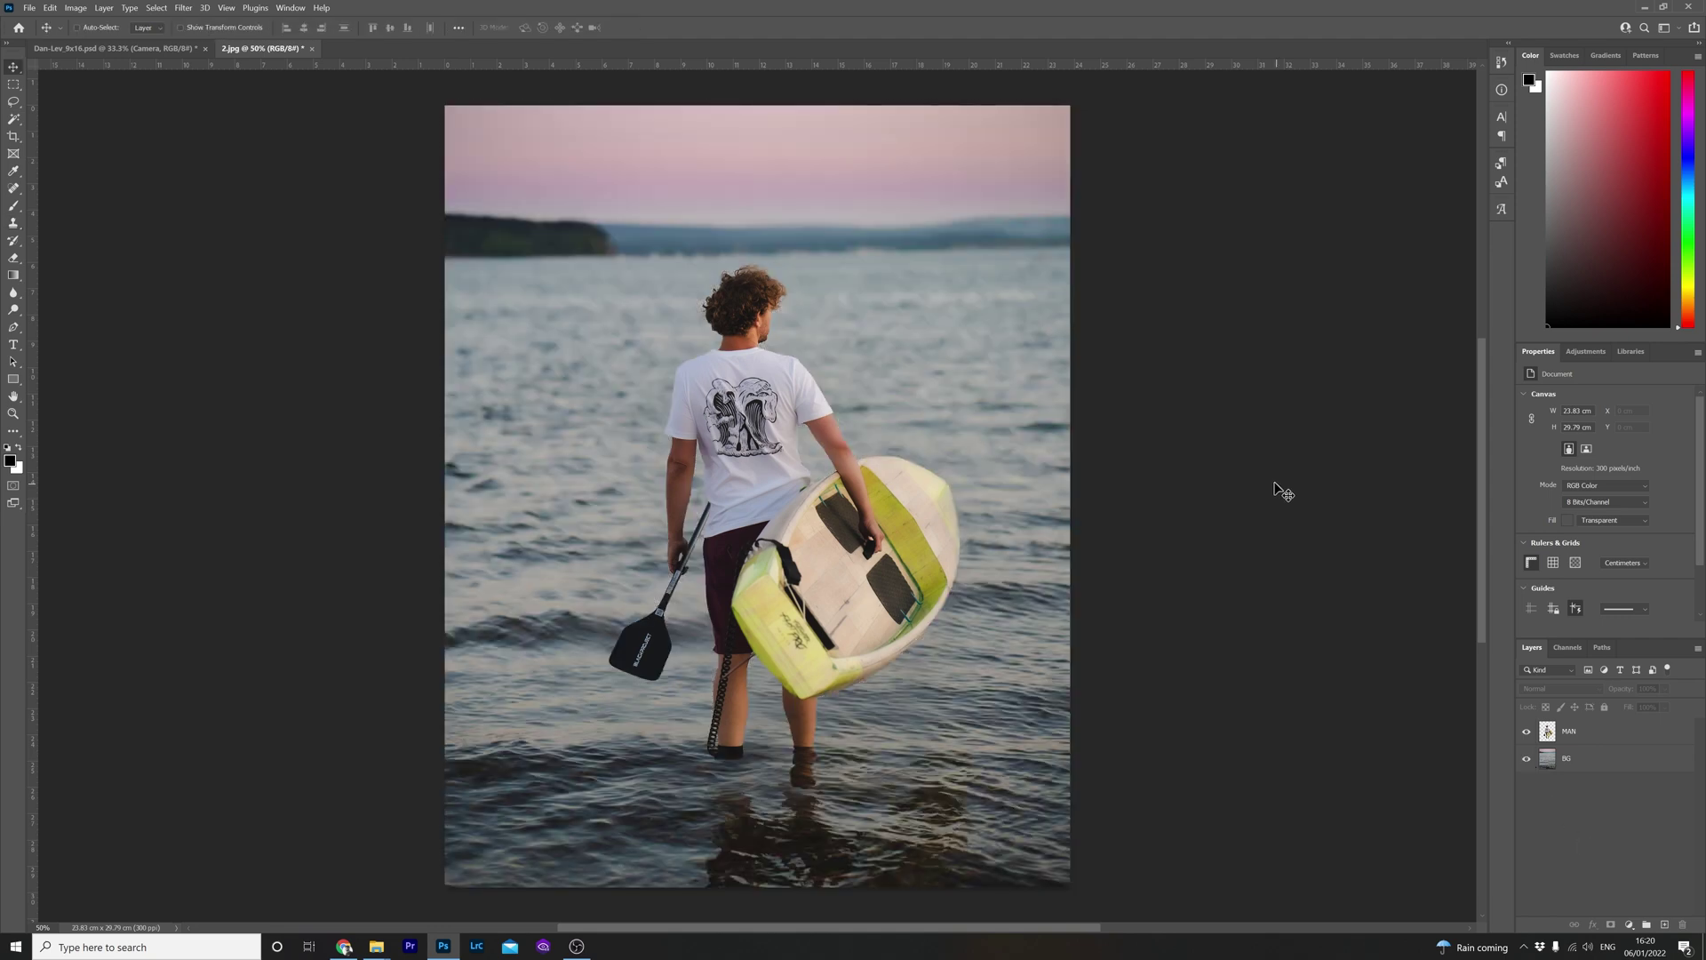
{"action": "left_click", "coordinate": [115, 48]}
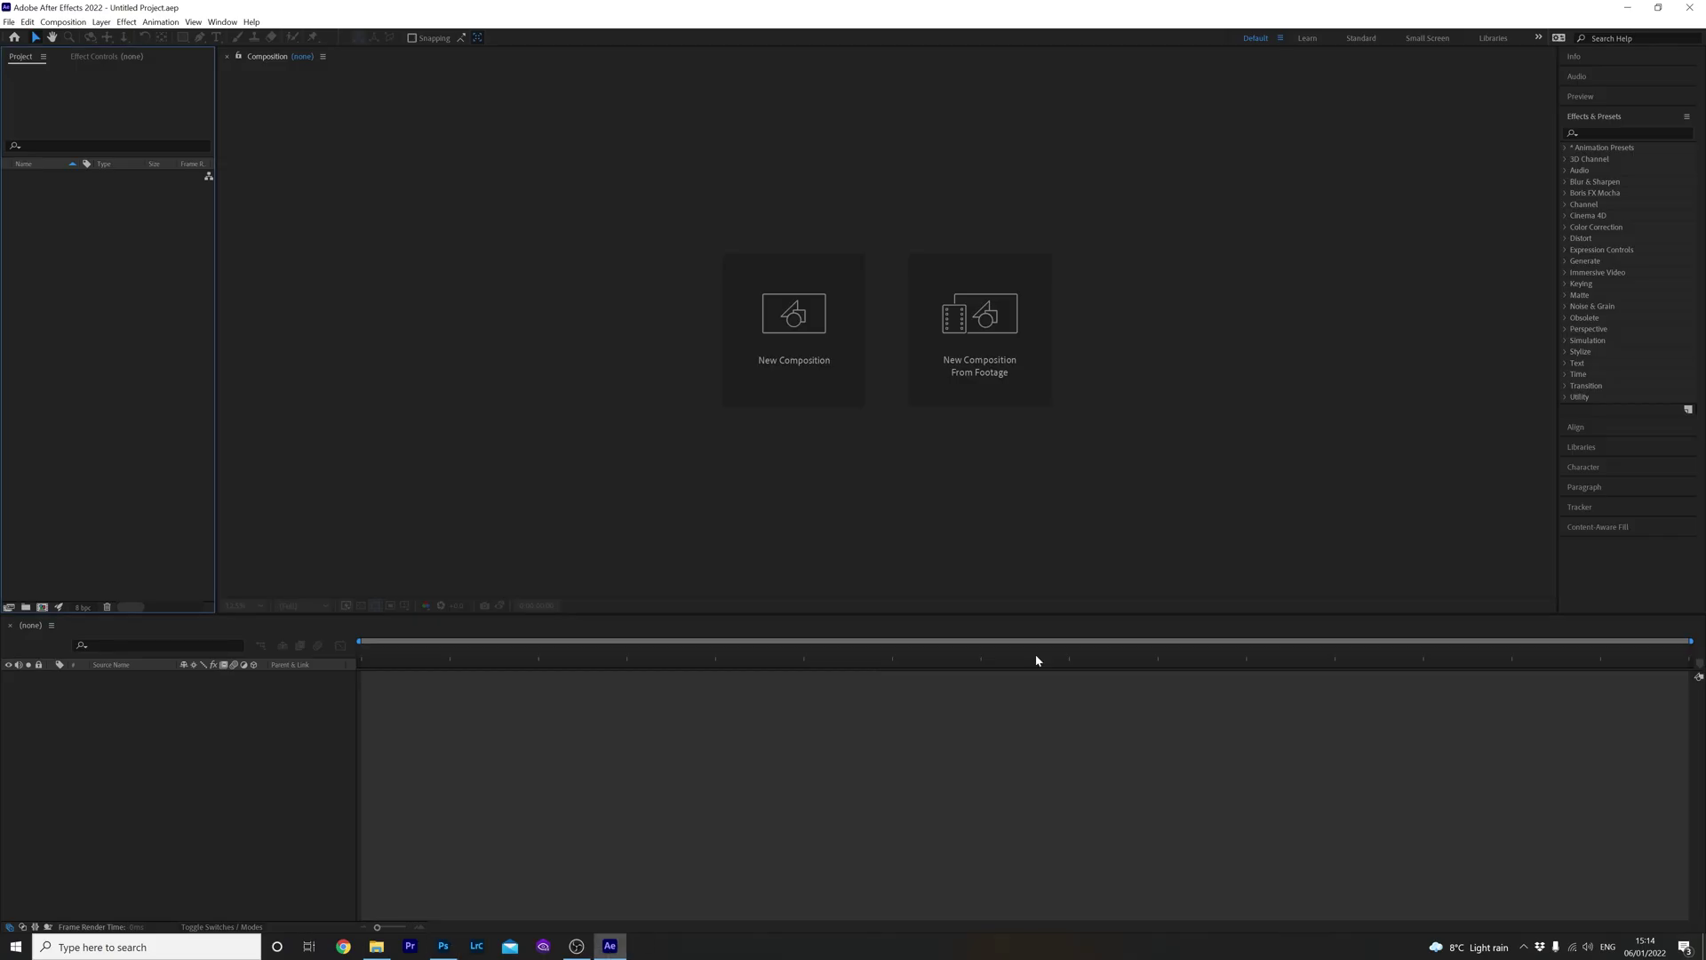
Step: Import Dan-Lev_9x16.psd as a Composition - Retain Layer Sizes
{"action": "right_click", "coordinate": [103, 375]}
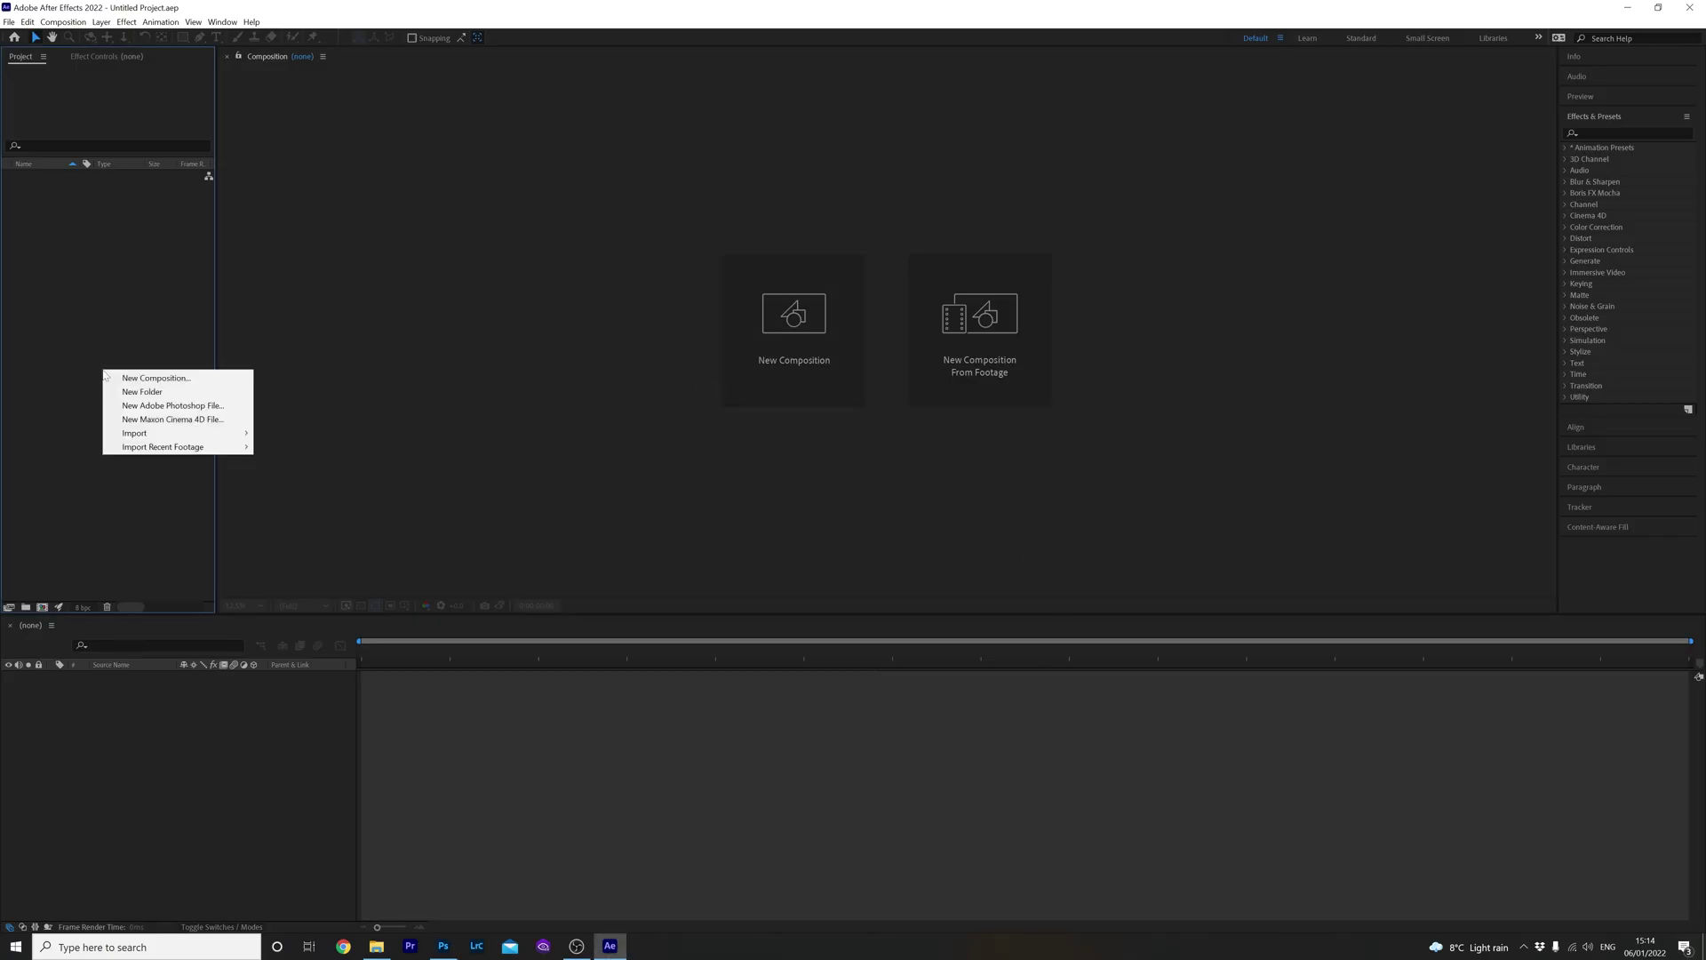
{"action": "left_click", "coordinate": [101, 319]}
{"action": "right_click", "coordinate": [87, 226]}
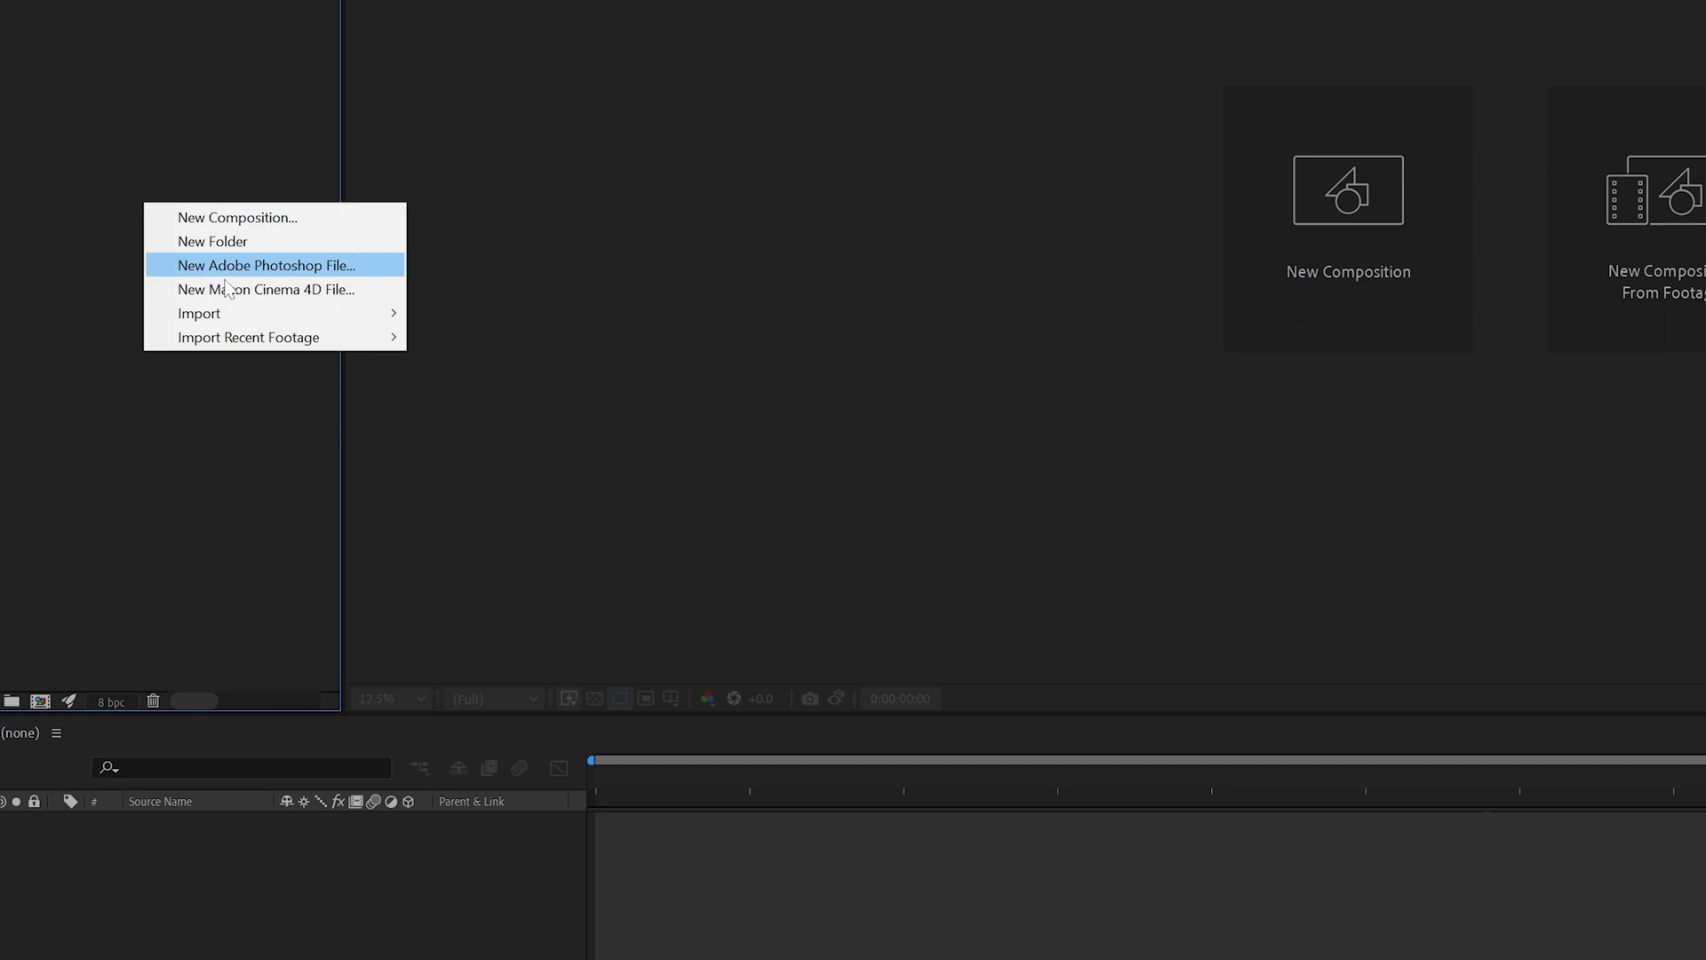
{"action": "mouse_move", "coordinate": [178, 320]}
{"action": "left_click", "coordinate": [415, 328]}
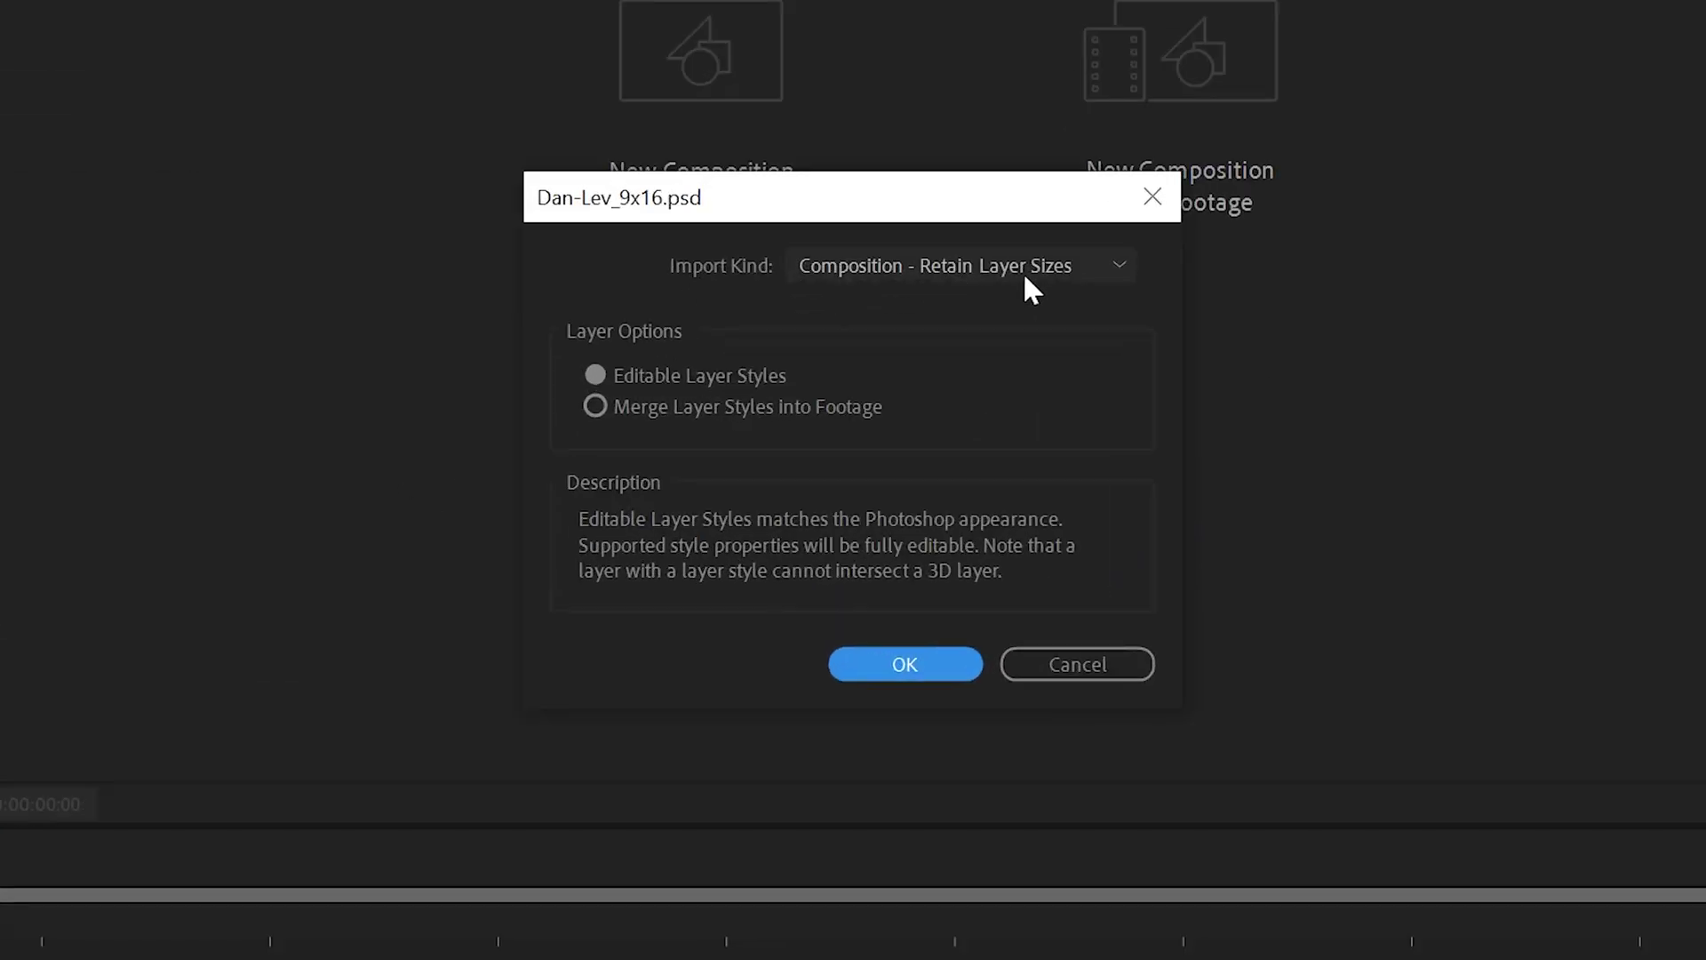
{"action": "left_click", "coordinate": [1111, 271]}
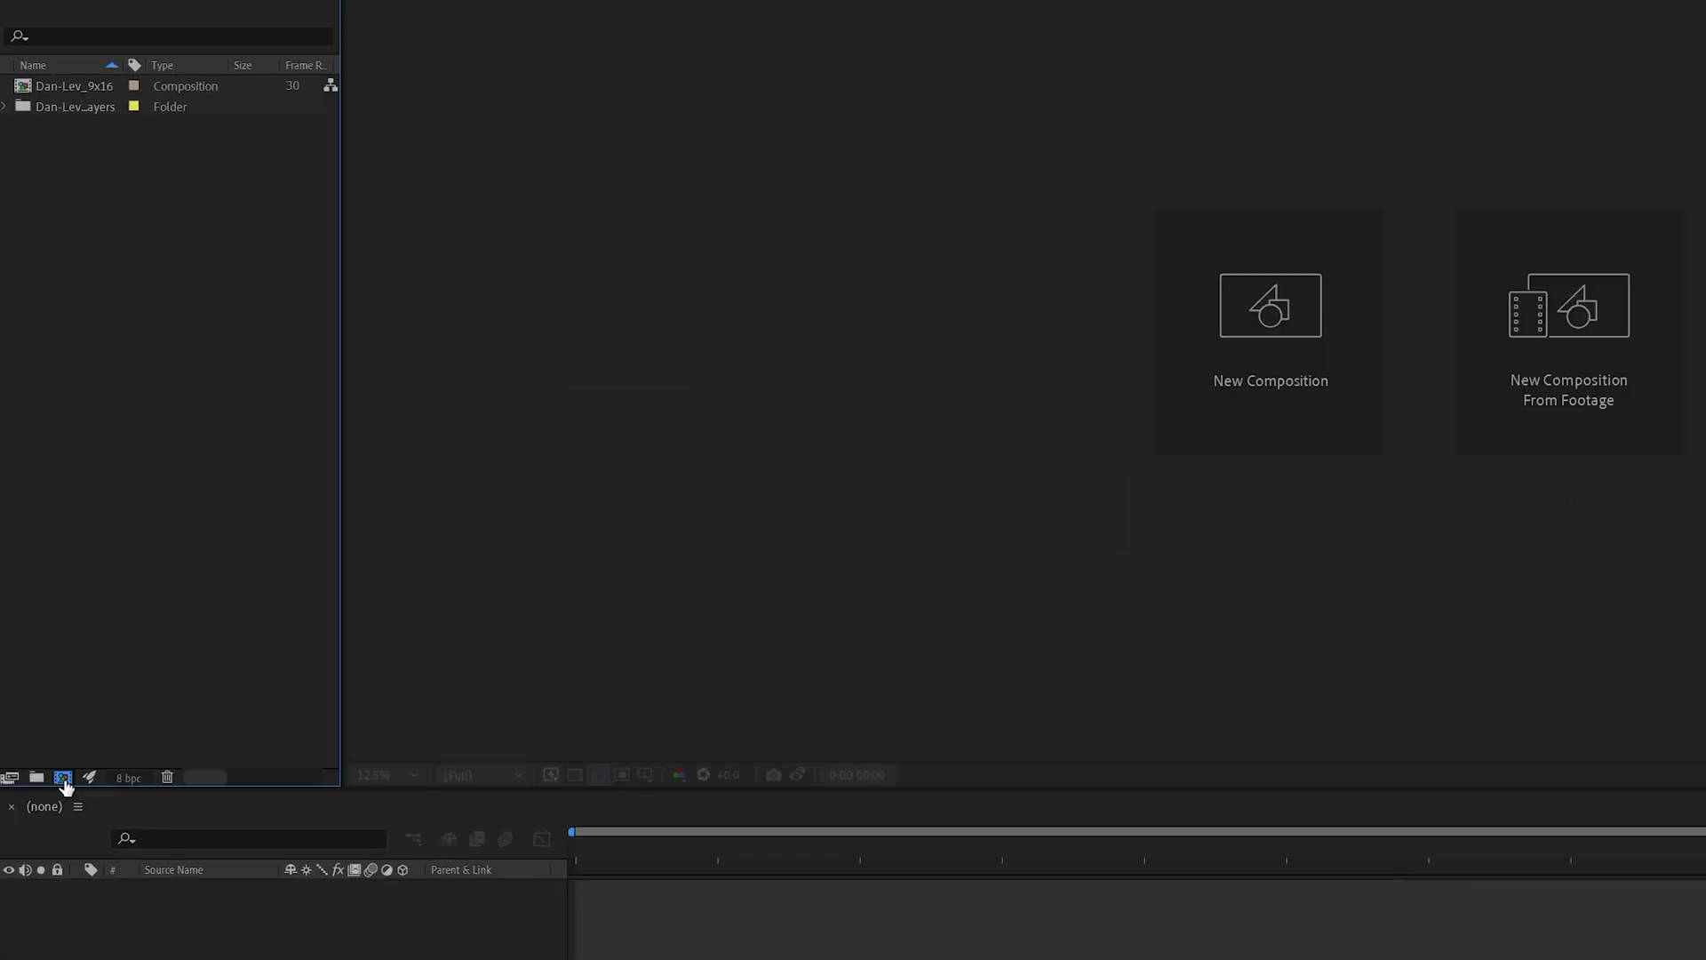
Step: Create the 'Float IG Reel' composition at 1080x1920, 30 fps, with 0:00:08:00 duration
{"action": "left_click", "coordinate": [62, 778]}
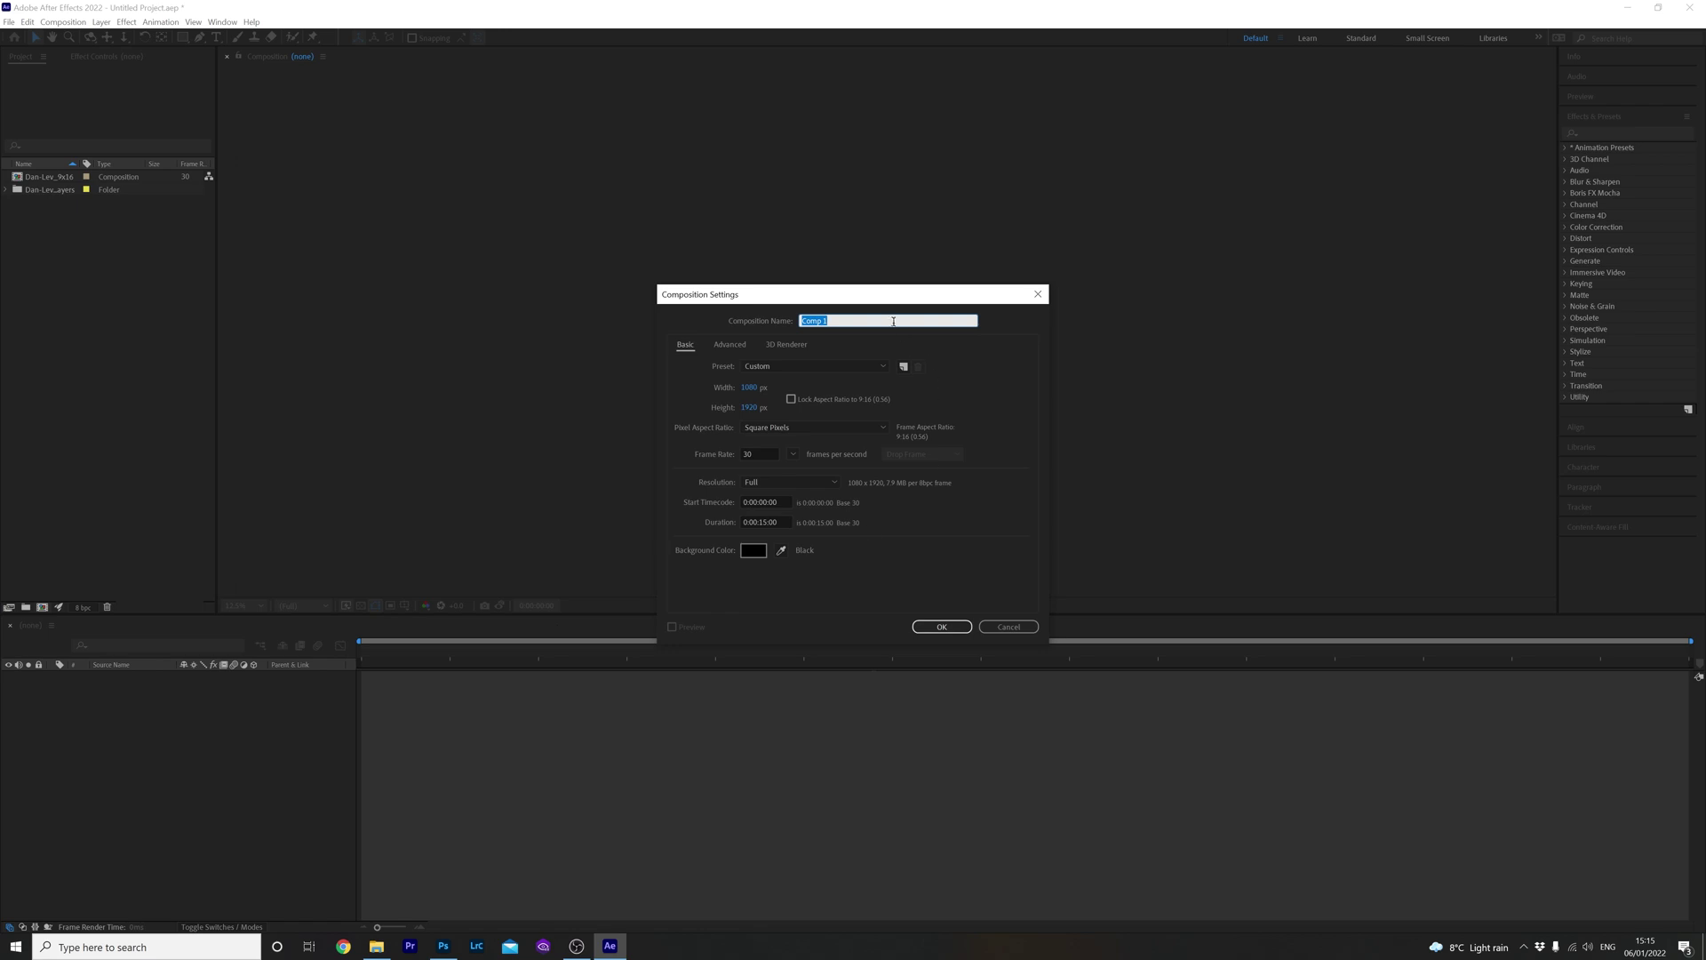
{"action": "type", "text": "Floa"}
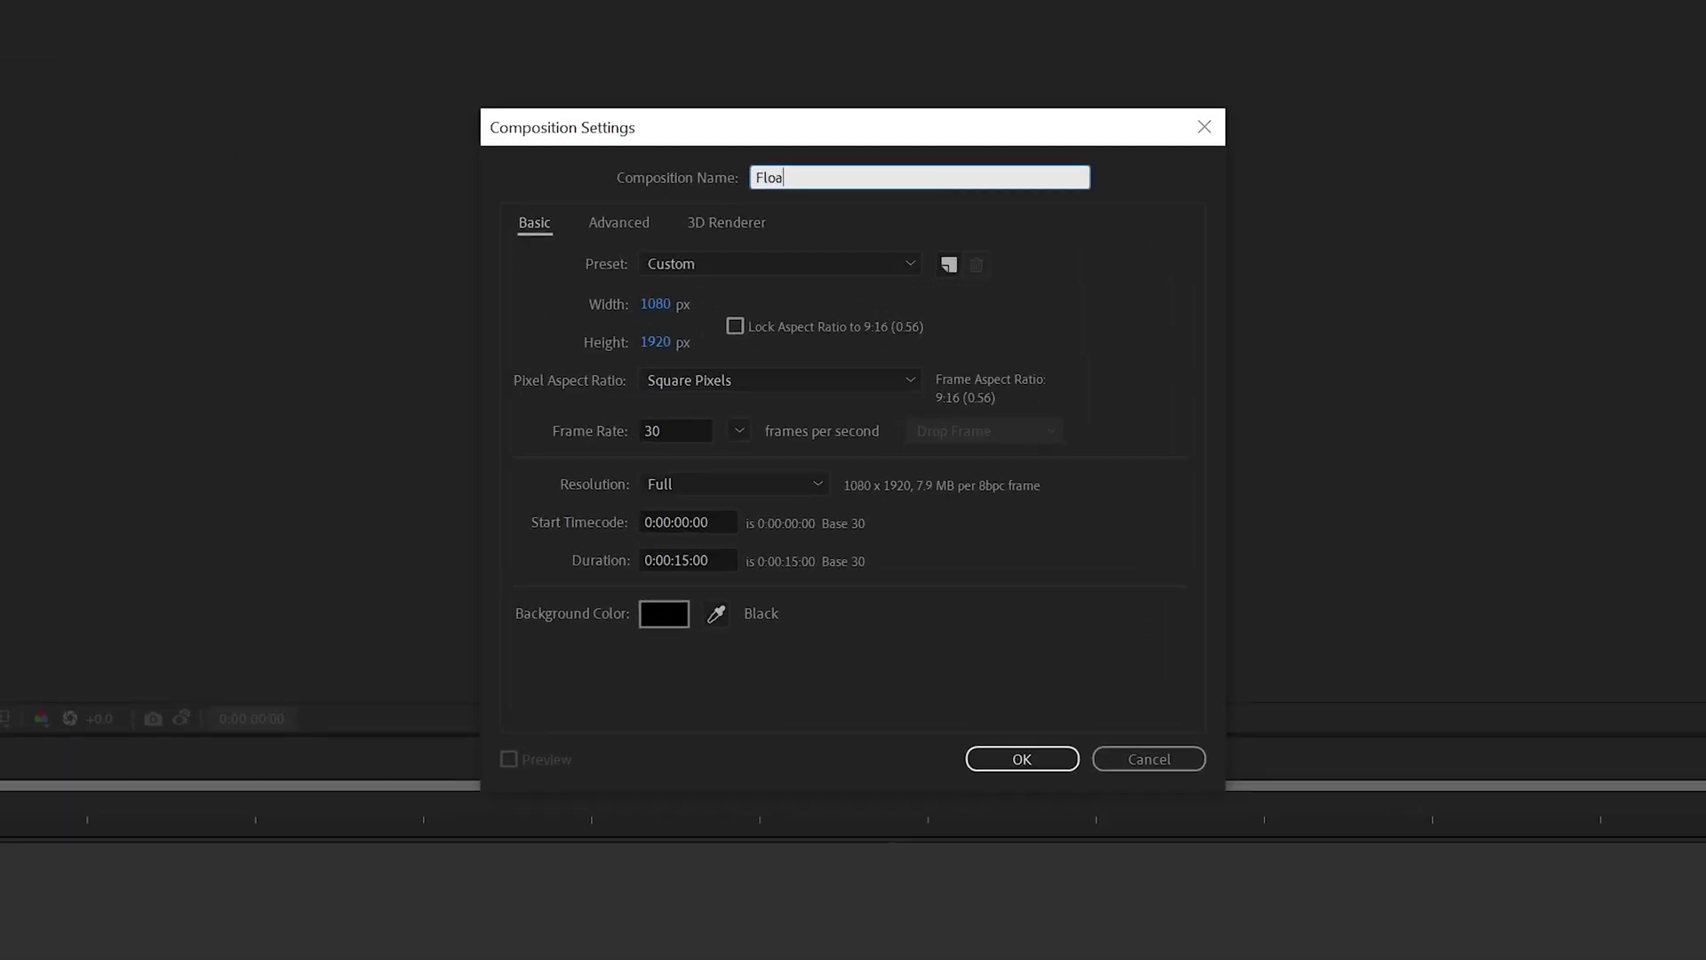
{"action": "type", "text": "t IG Reel"}
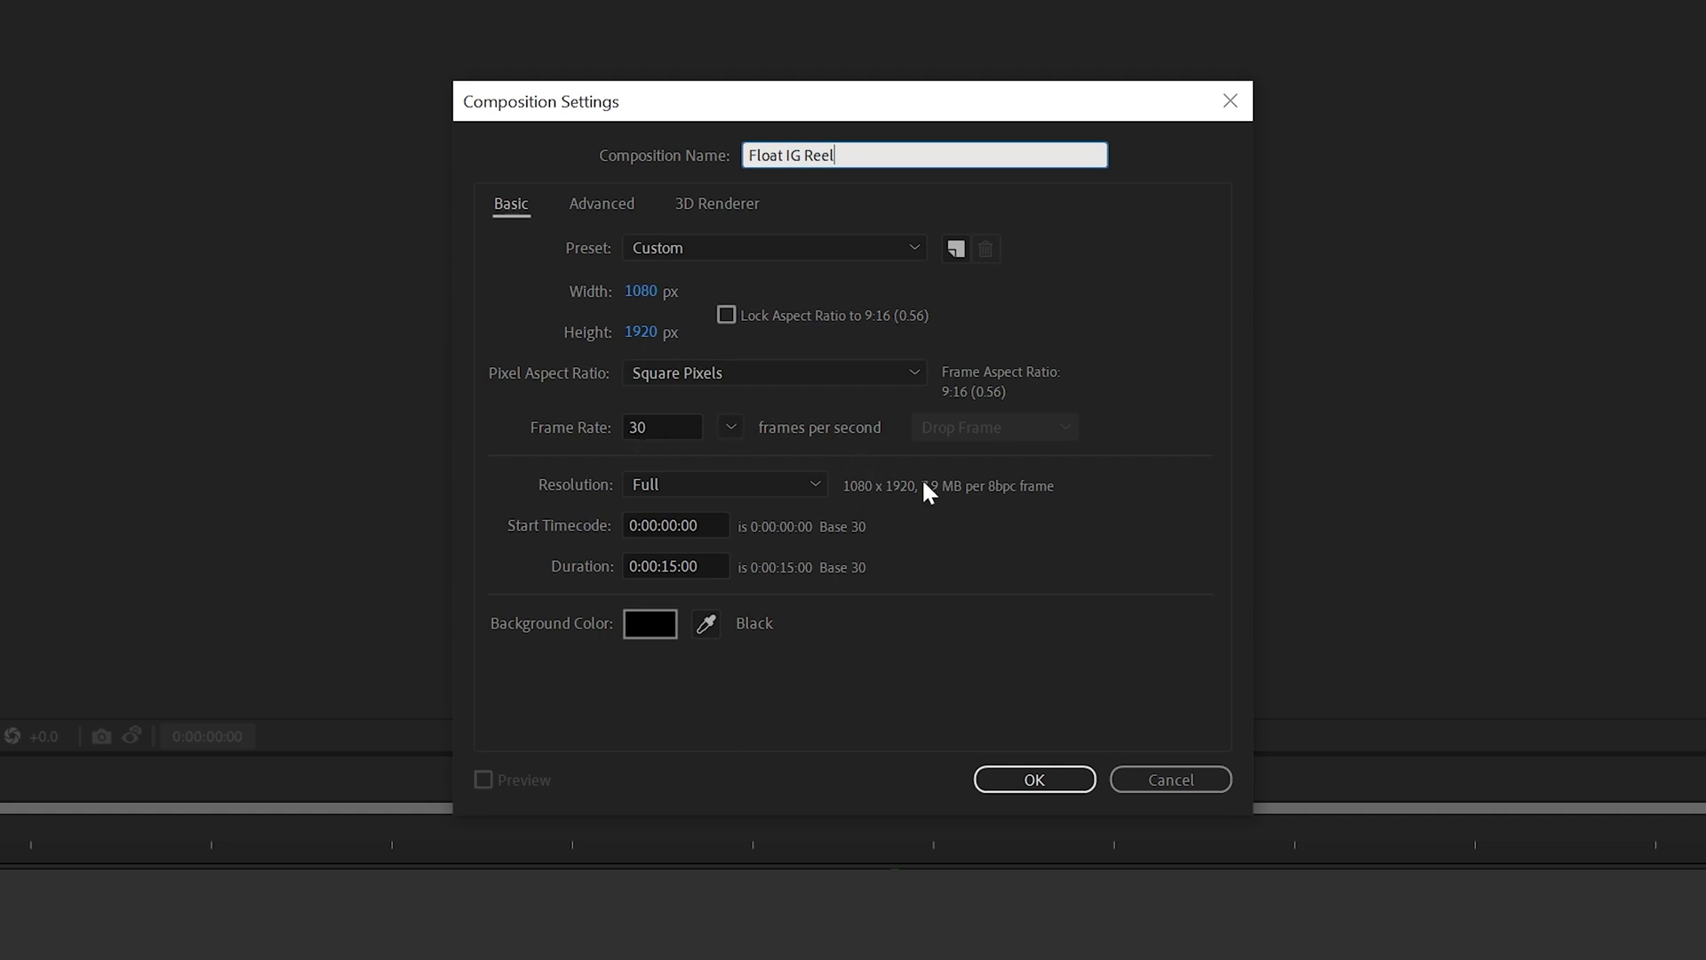
{"action": "left_click", "coordinate": [679, 565]}
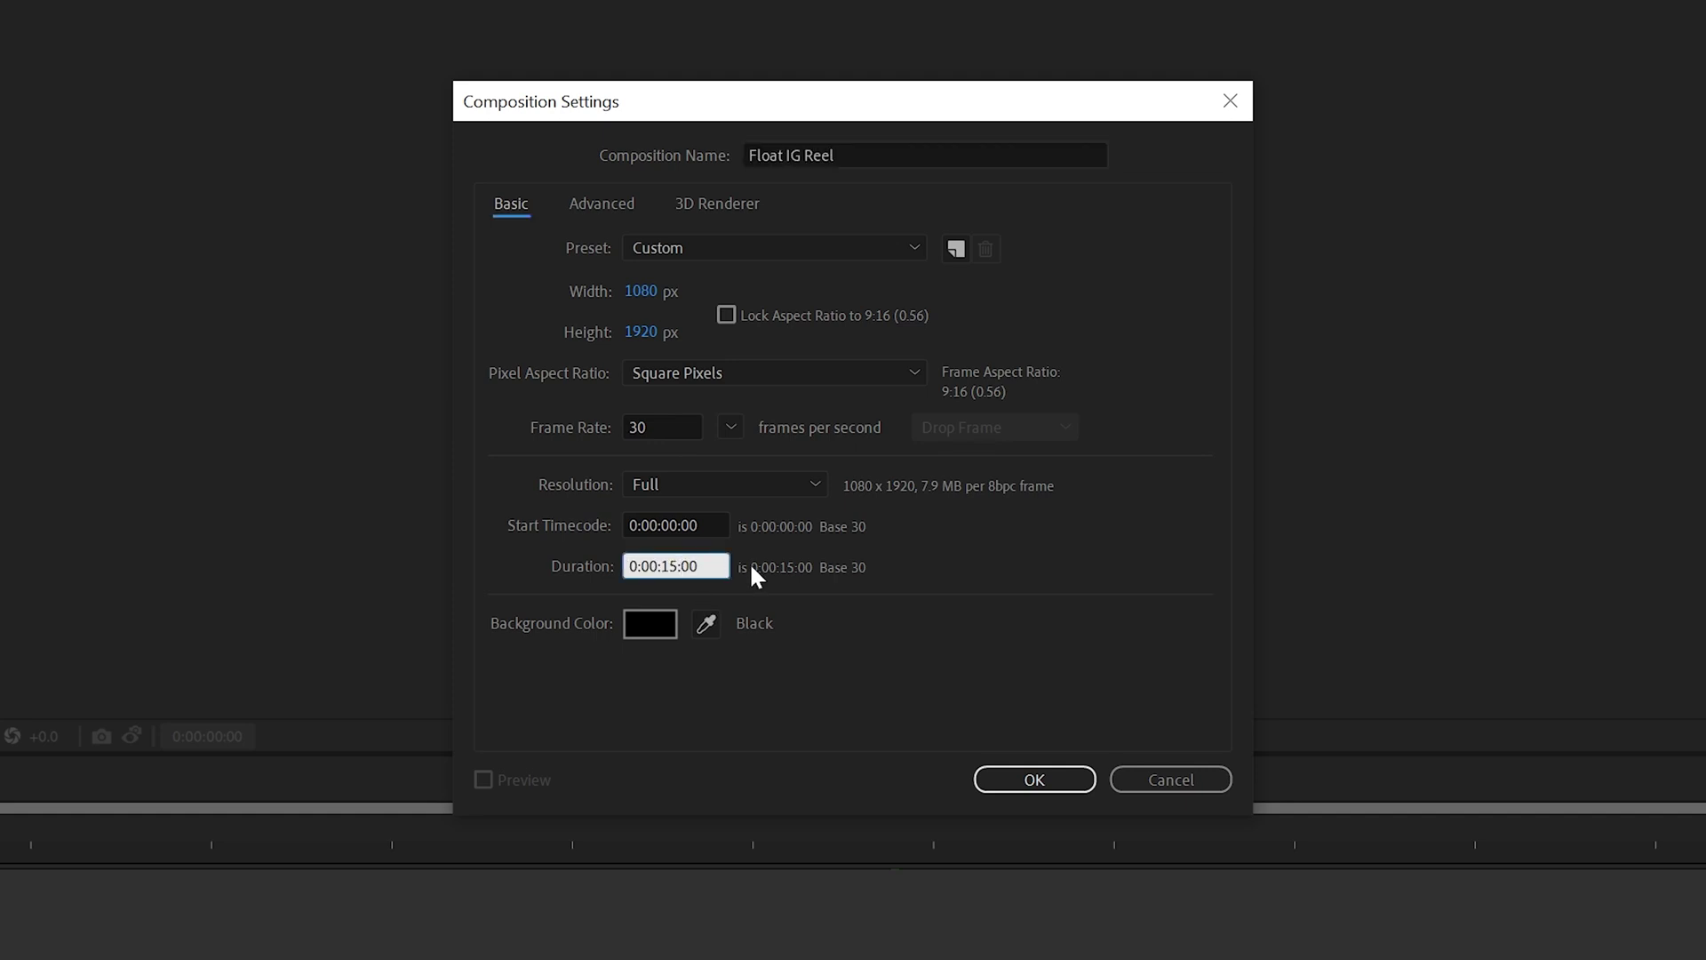
{"action": "key", "text": "BackSpace"}
{"action": "key", "text": "BackSpace"}
{"action": "type", "text": "08"}
{"action": "left_click", "coordinate": [953, 553]}
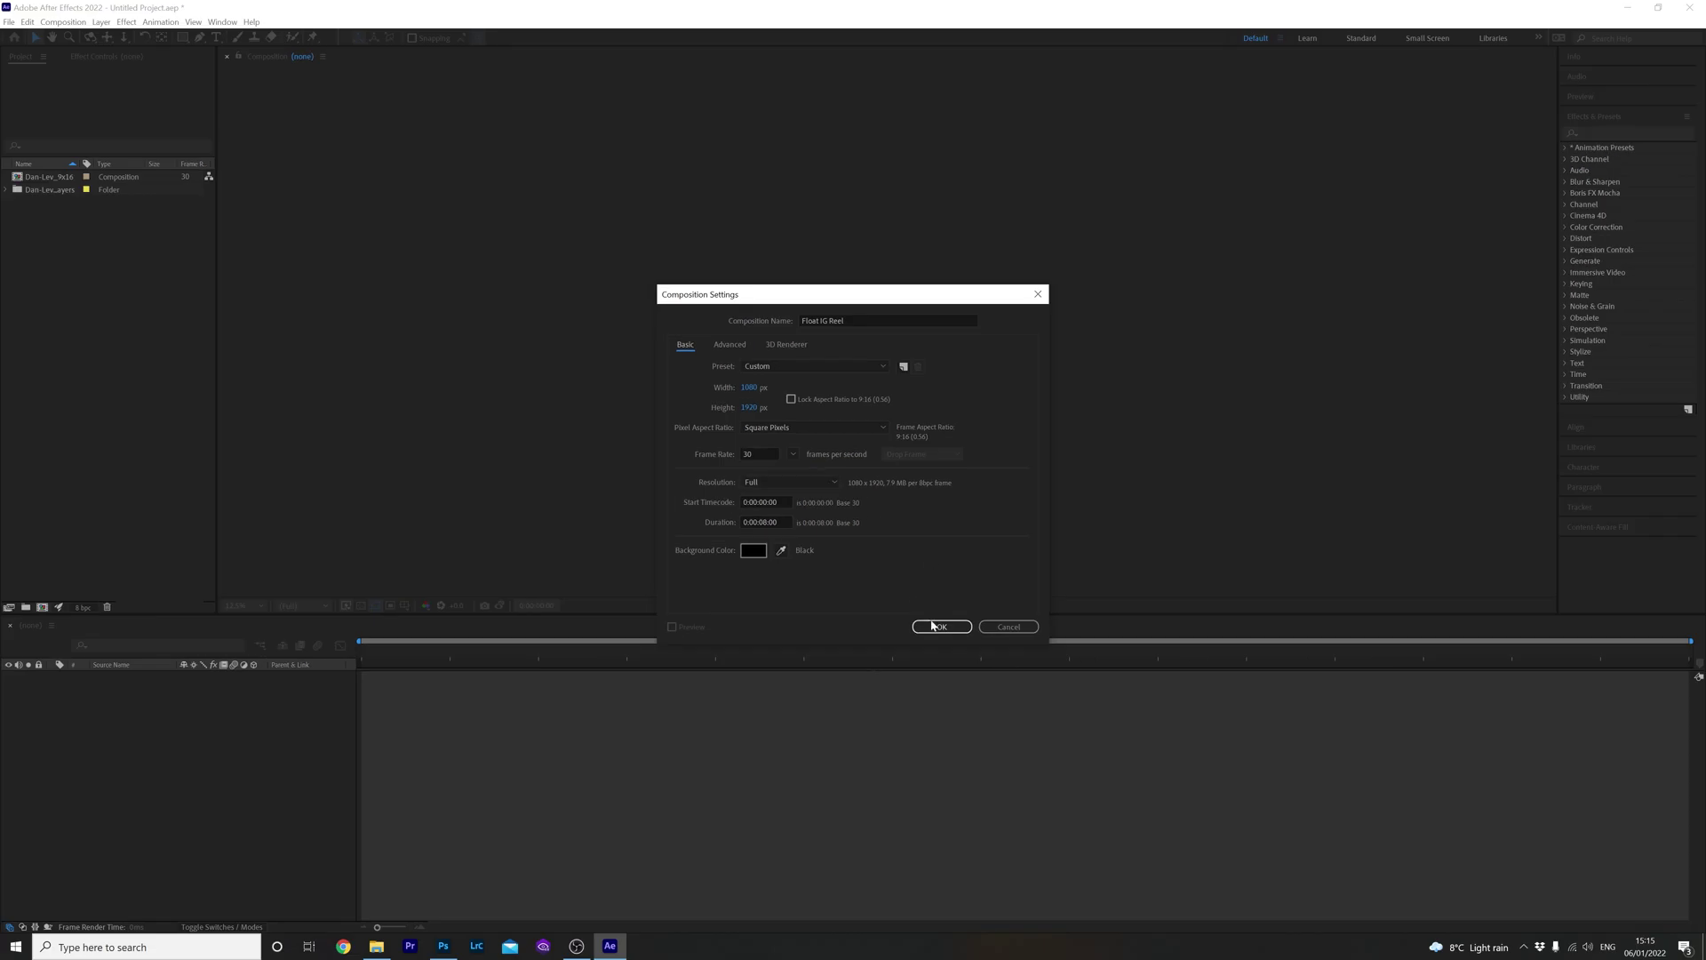
{"action": "left_click", "coordinate": [933, 625]}
Step: Add Dan-Lev_9x16 to the Float IG Reel timeline at 46% scale, then open it
{"action": "scroll", "coordinate": [924, 455], "scroll_direction": "up", "scroll_amount": 3}
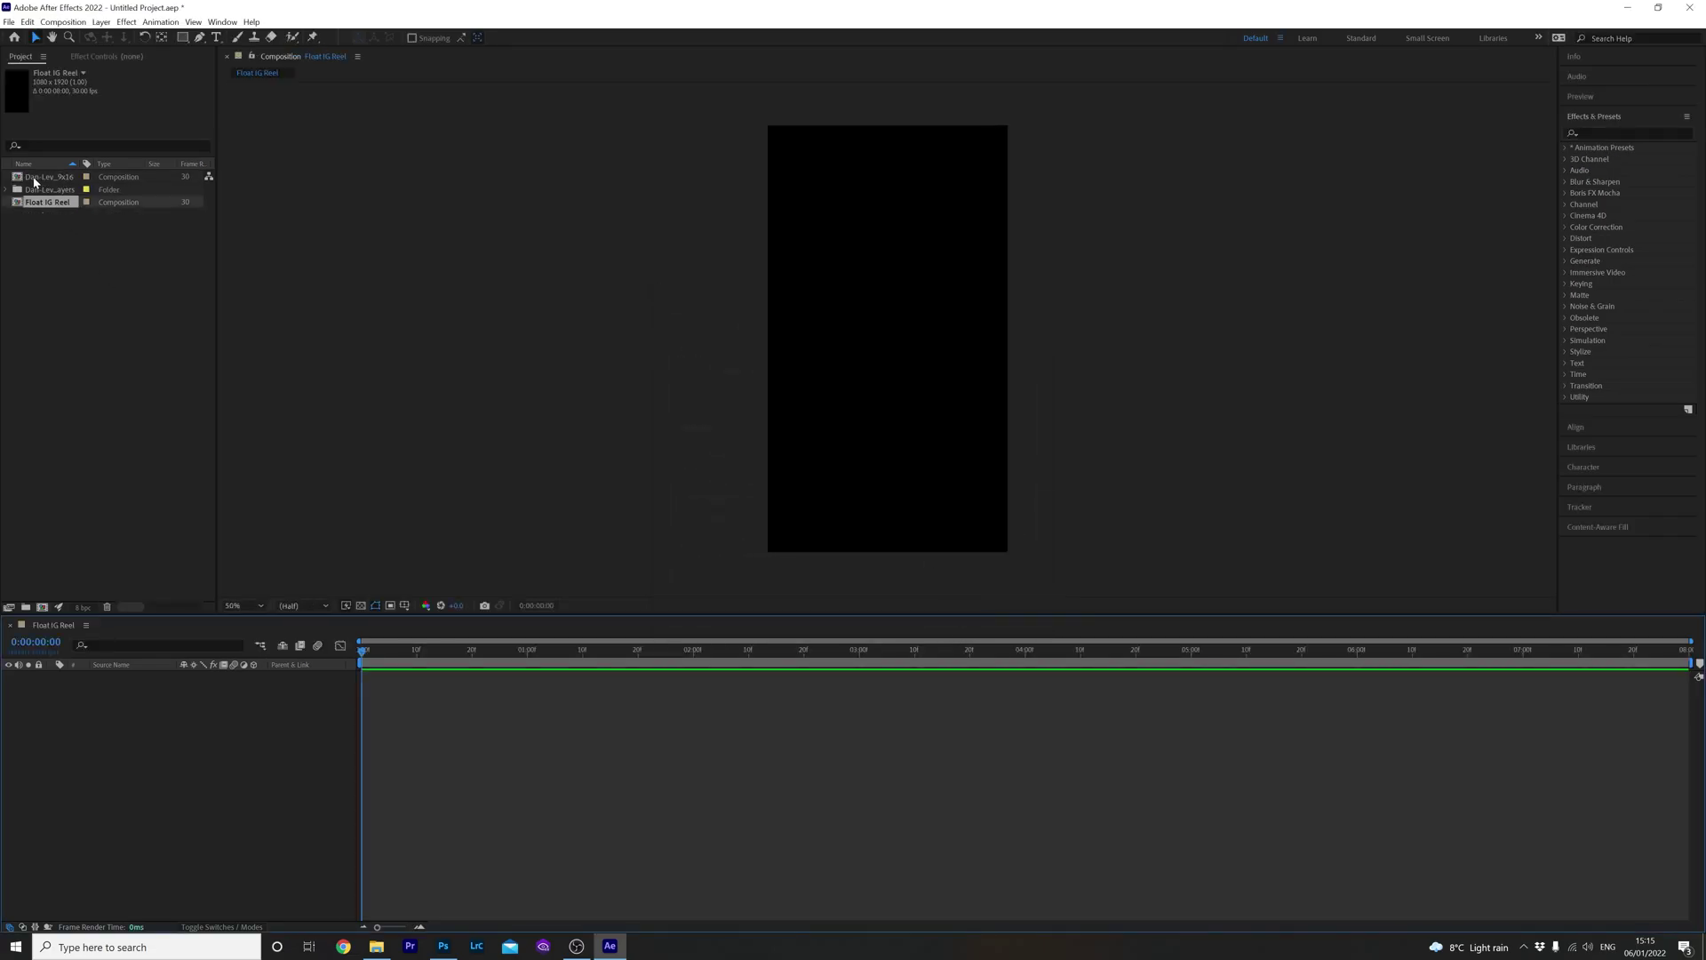
{"action": "left_click_drag", "start_coordinate": [31, 178], "coordinate": [362, 719]}
{"action": "key", "text": "s"}
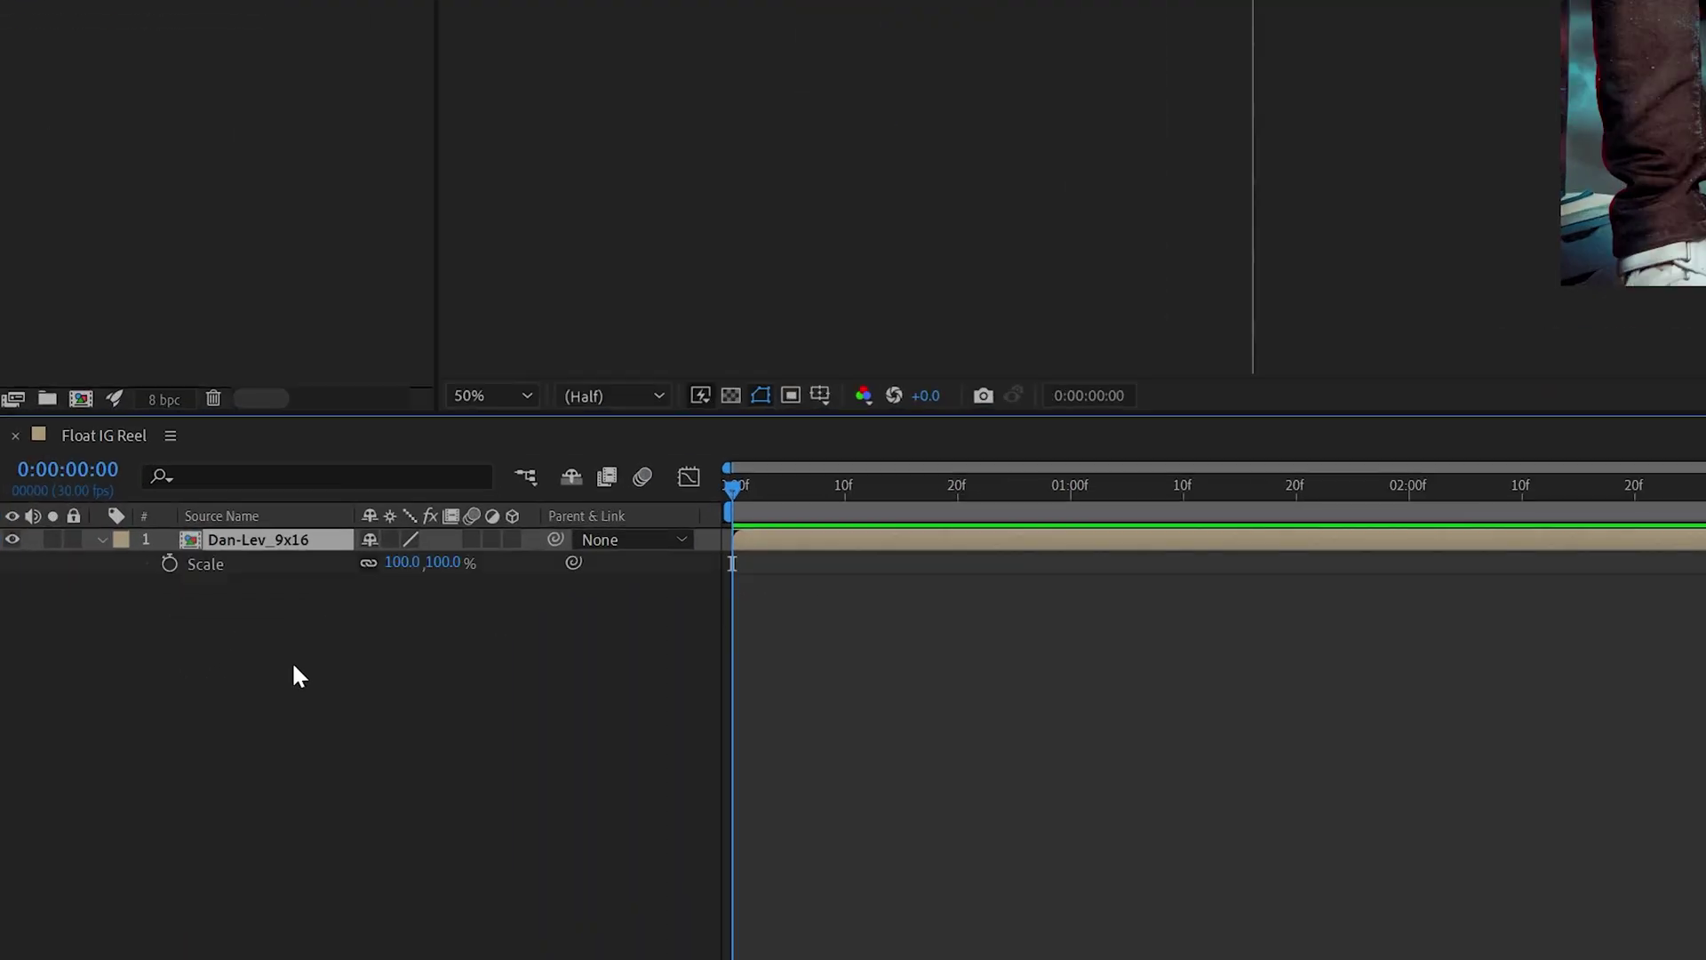
{"action": "left_click_drag", "start_coordinate": [200, 693], "coordinate": [196, 690]}
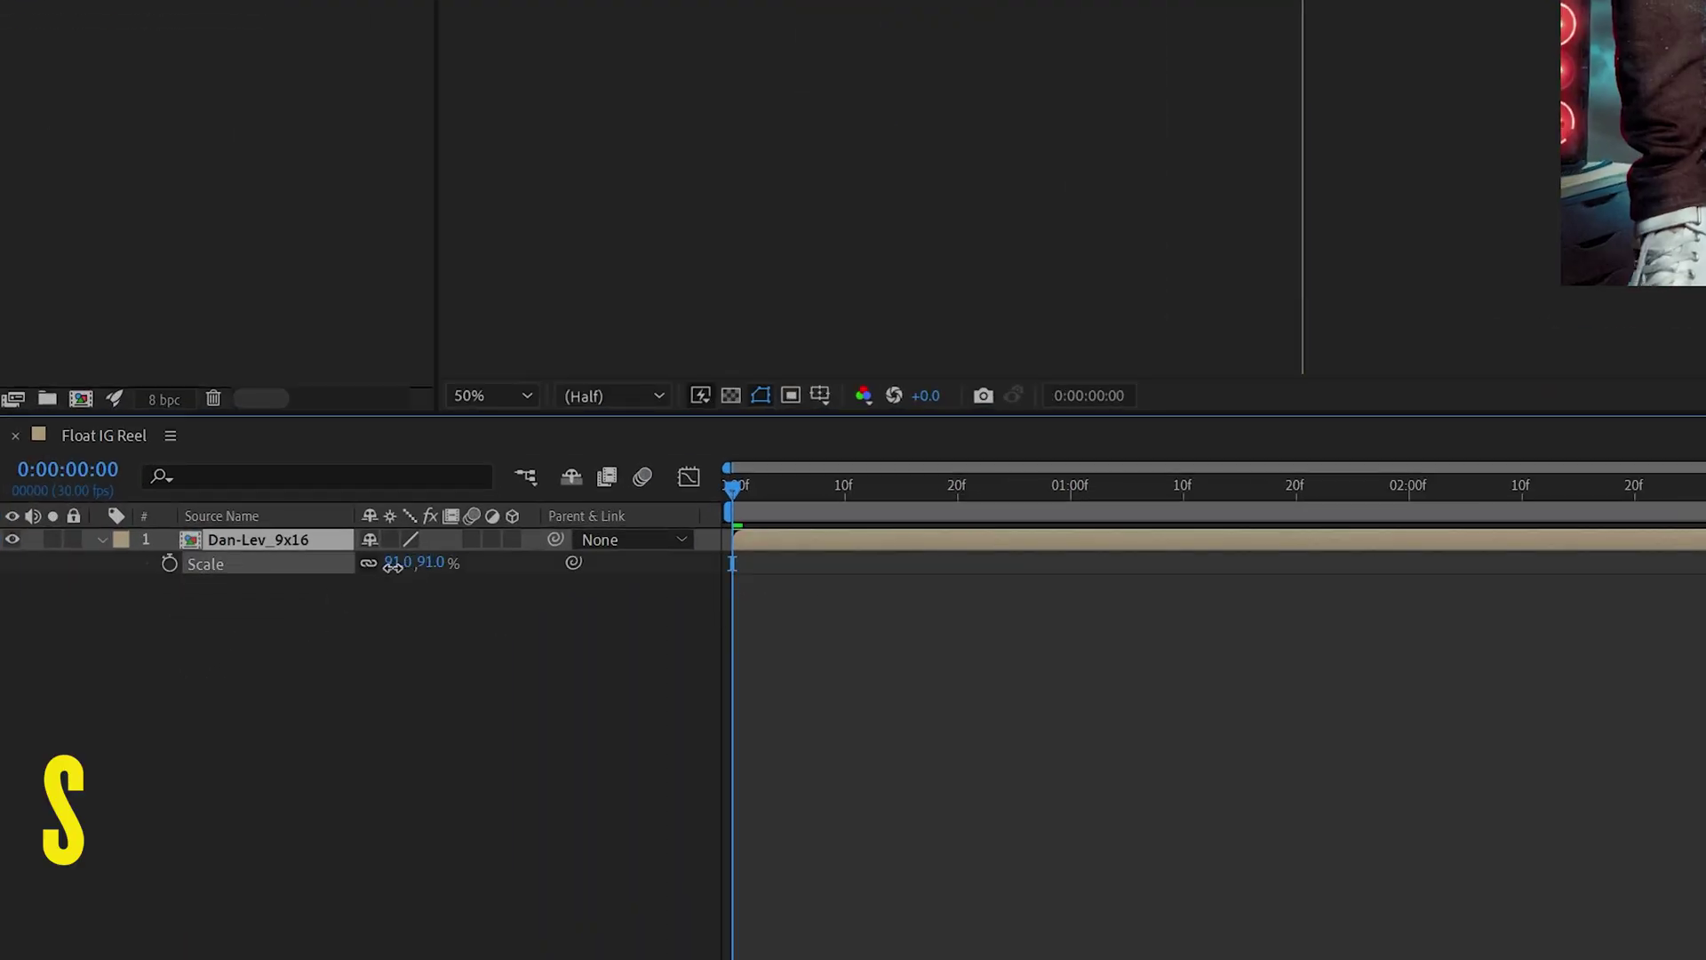
{"action": "left_click_drag", "start_coordinate": [392, 566], "coordinate": [341, 572]}
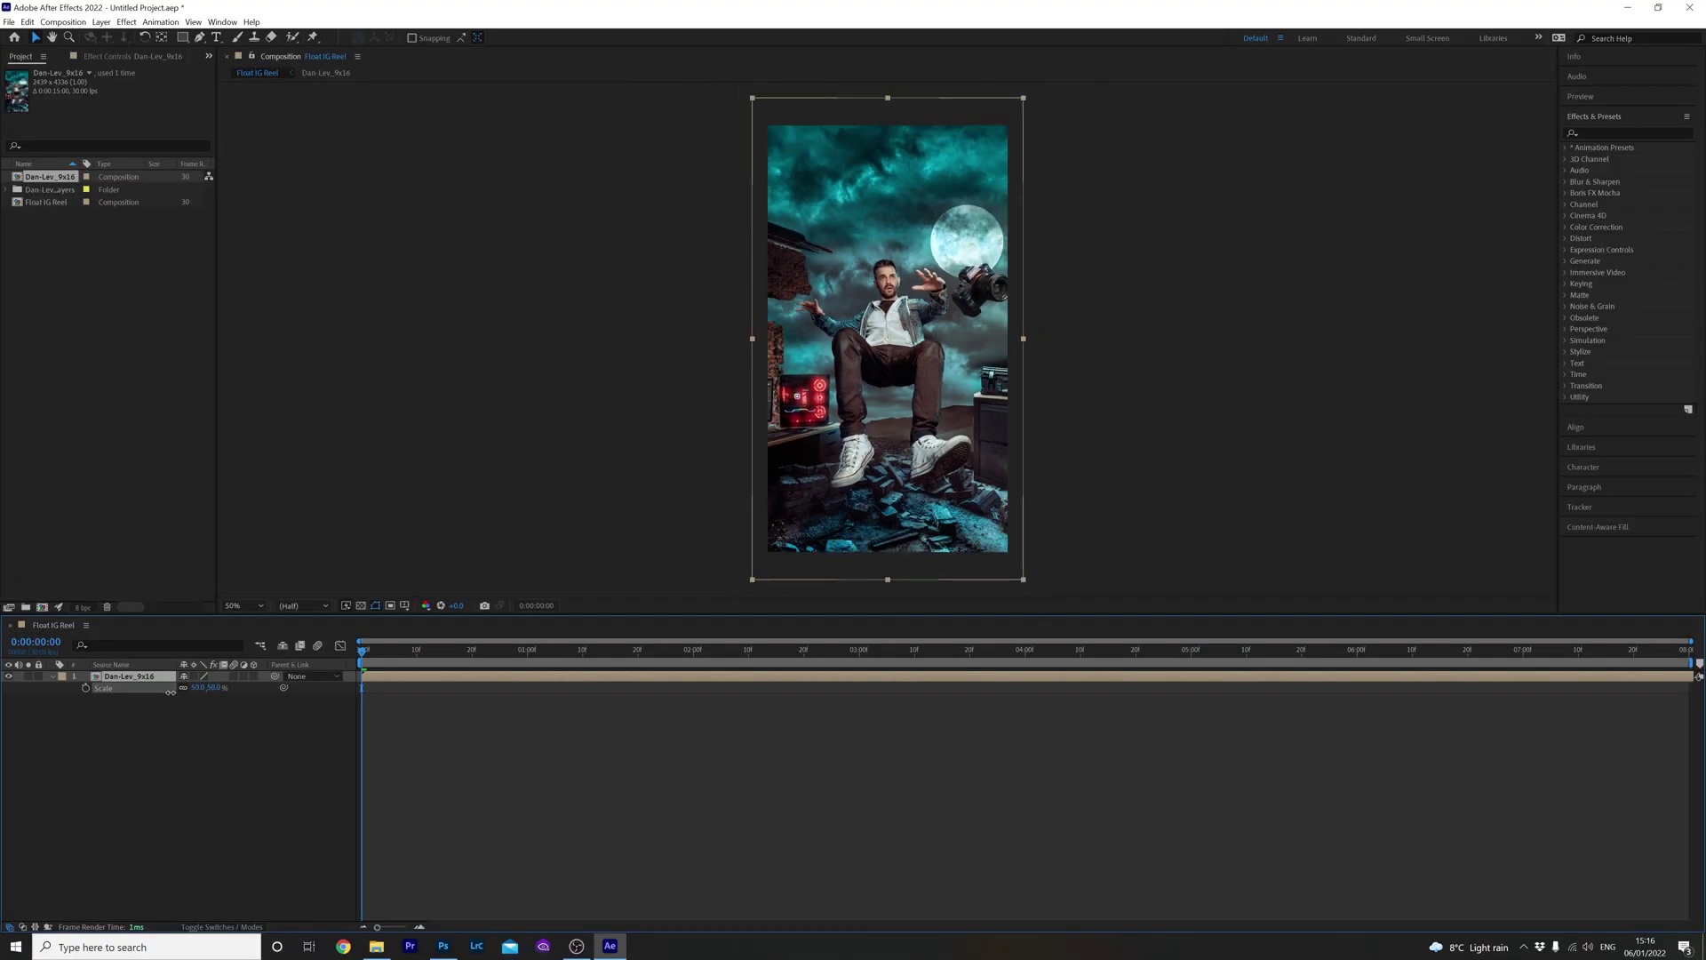
{"action": "left_click_drag", "start_coordinate": [170, 692], "coordinate": [168, 693]}
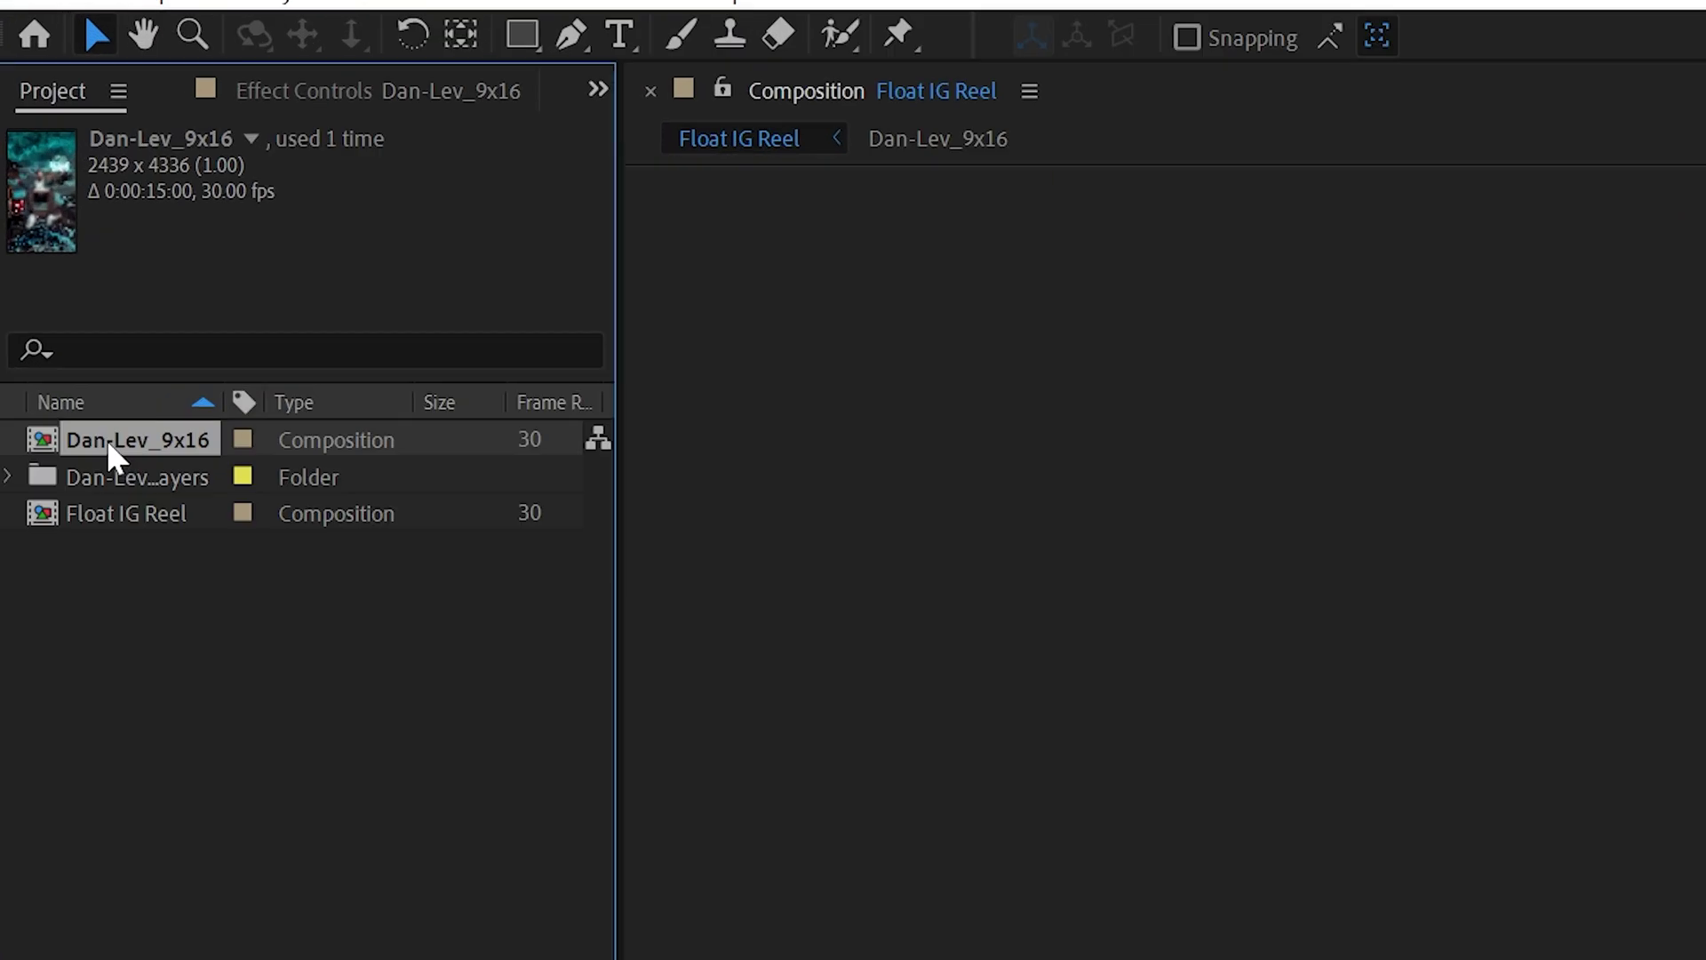
{"action": "double_click", "coordinate": [106, 439]}
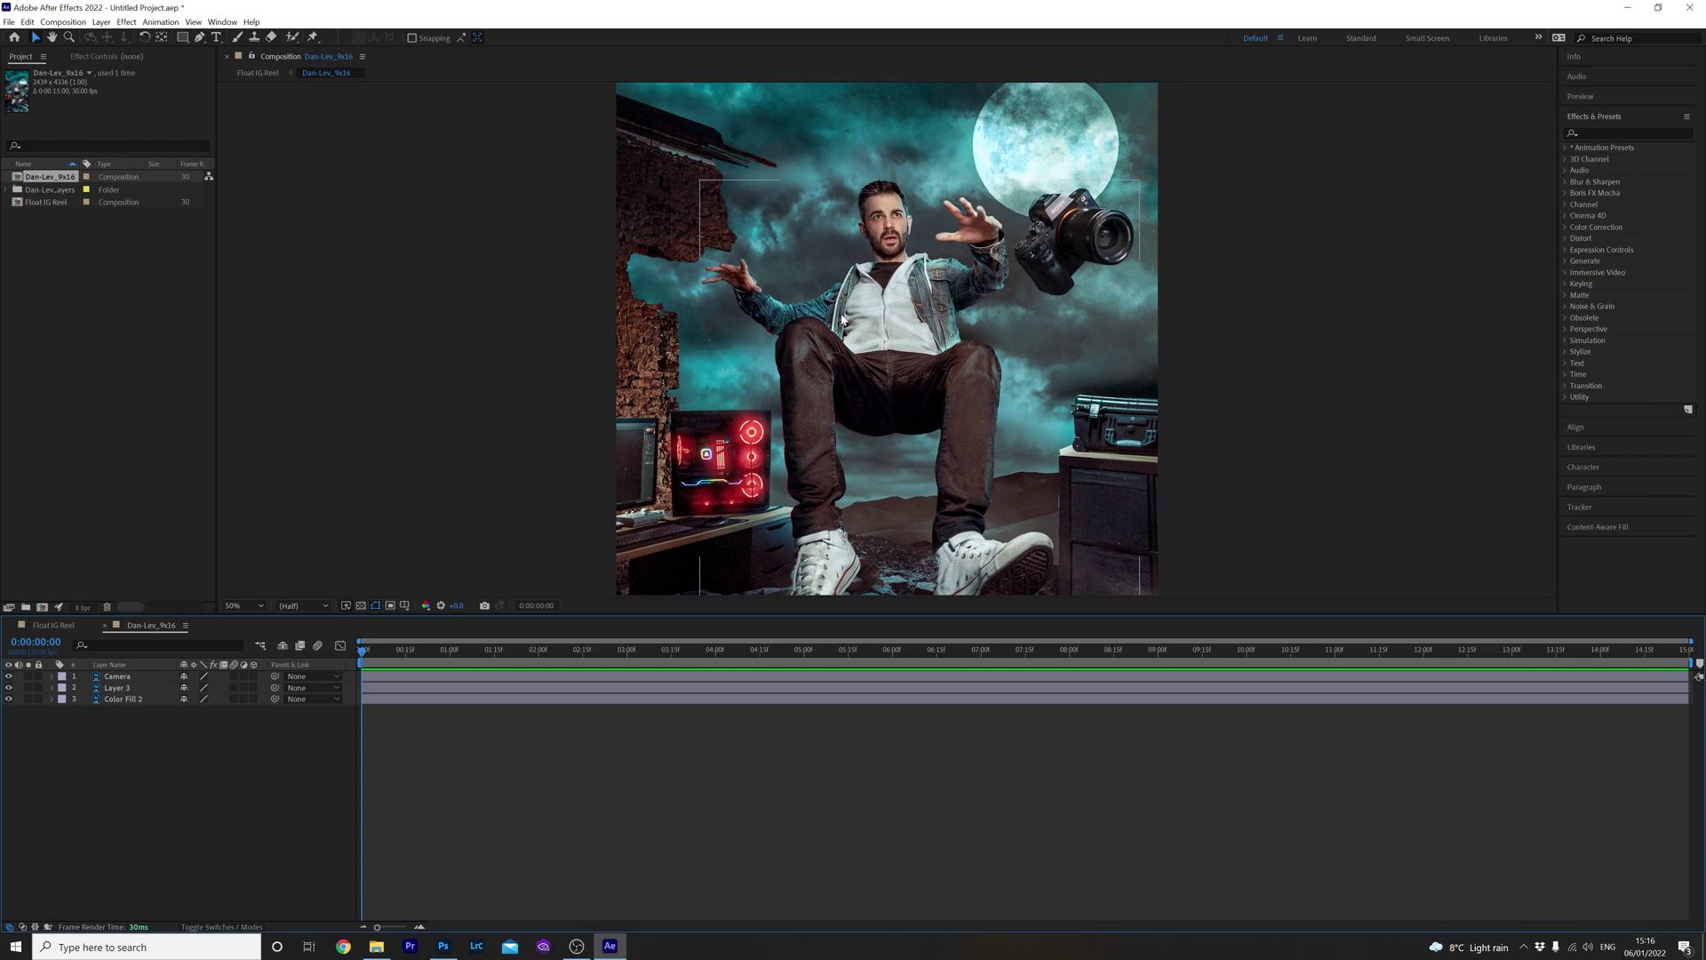
Step: Fit the viewer, check Layer 3 and the fill, then make Camera and Layer 3 3D
{"action": "key", "text": "comma"}
{"action": "key", "text": "comma"}
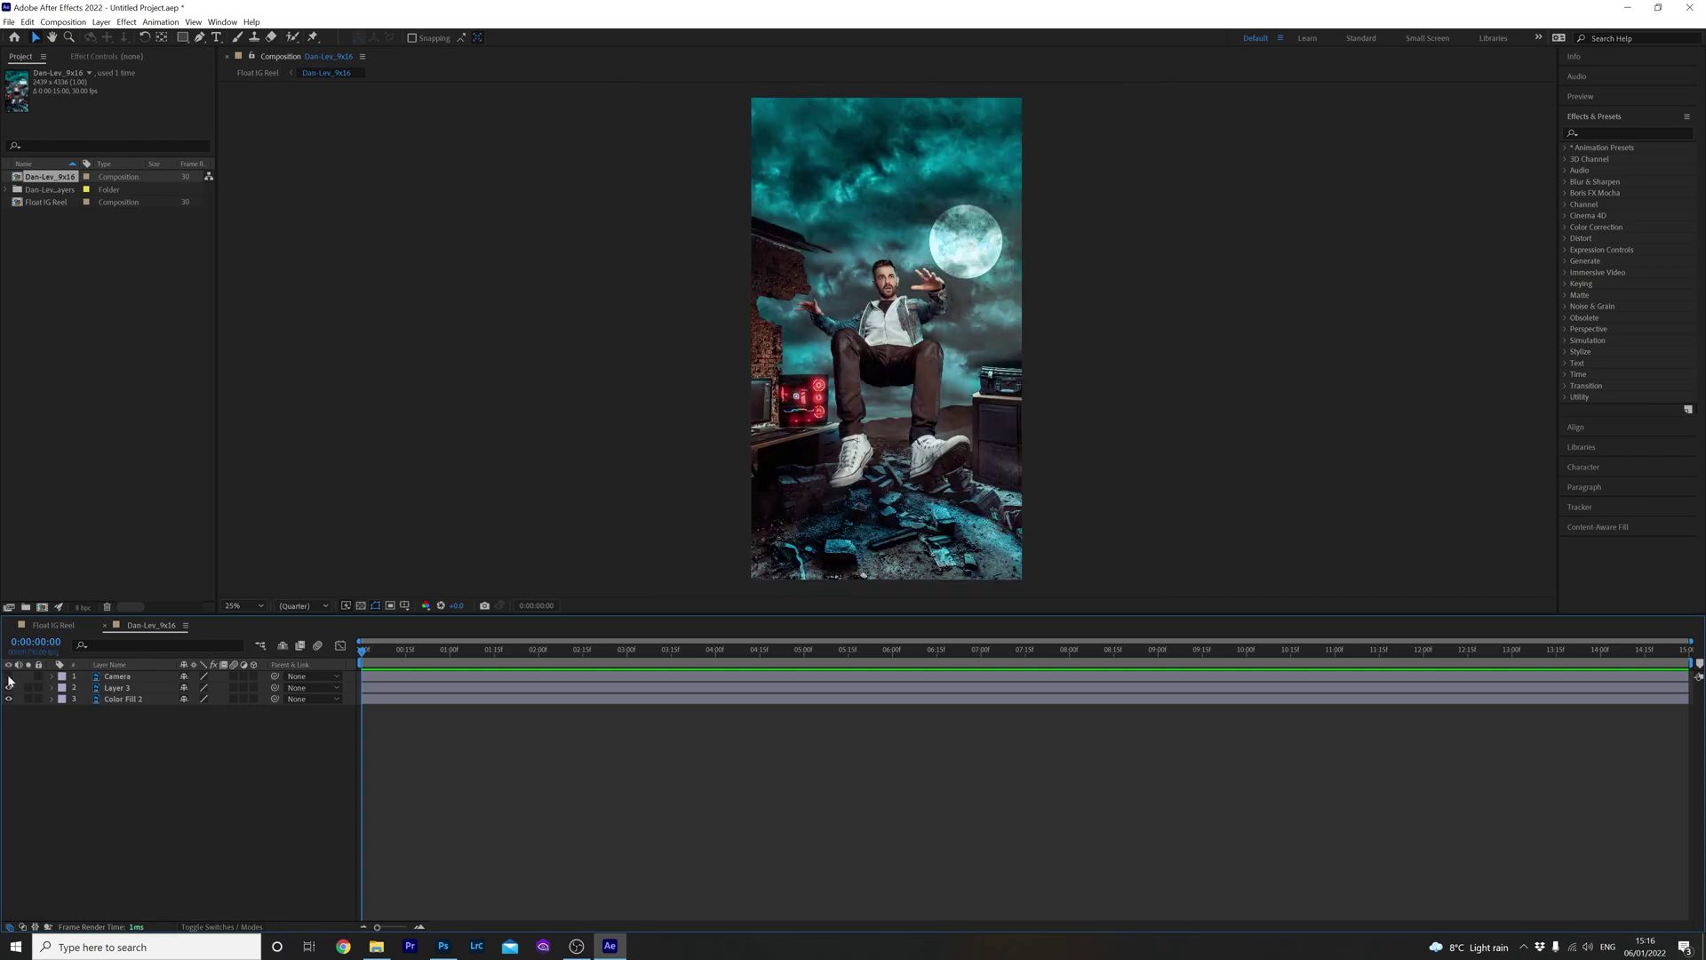
{"action": "left_click", "coordinate": [9, 688]}
{"action": "left_click", "coordinate": [9, 688]}
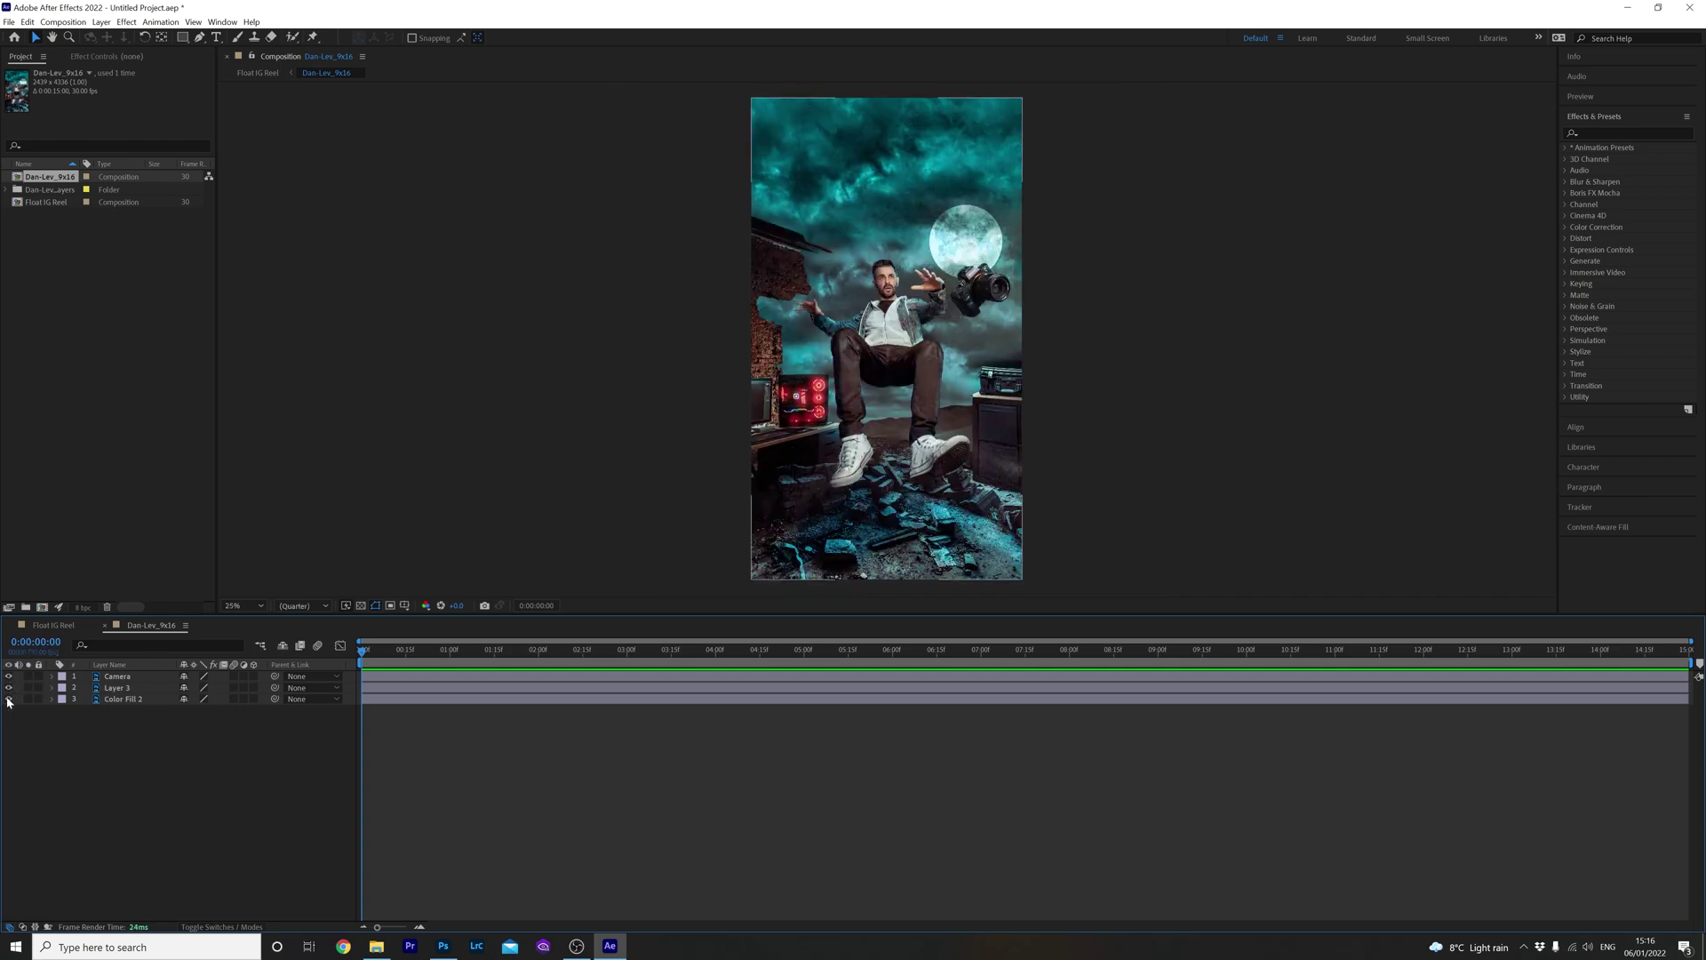
{"action": "left_click", "coordinate": [9, 698]}
{"action": "left_click", "coordinate": [9, 699]}
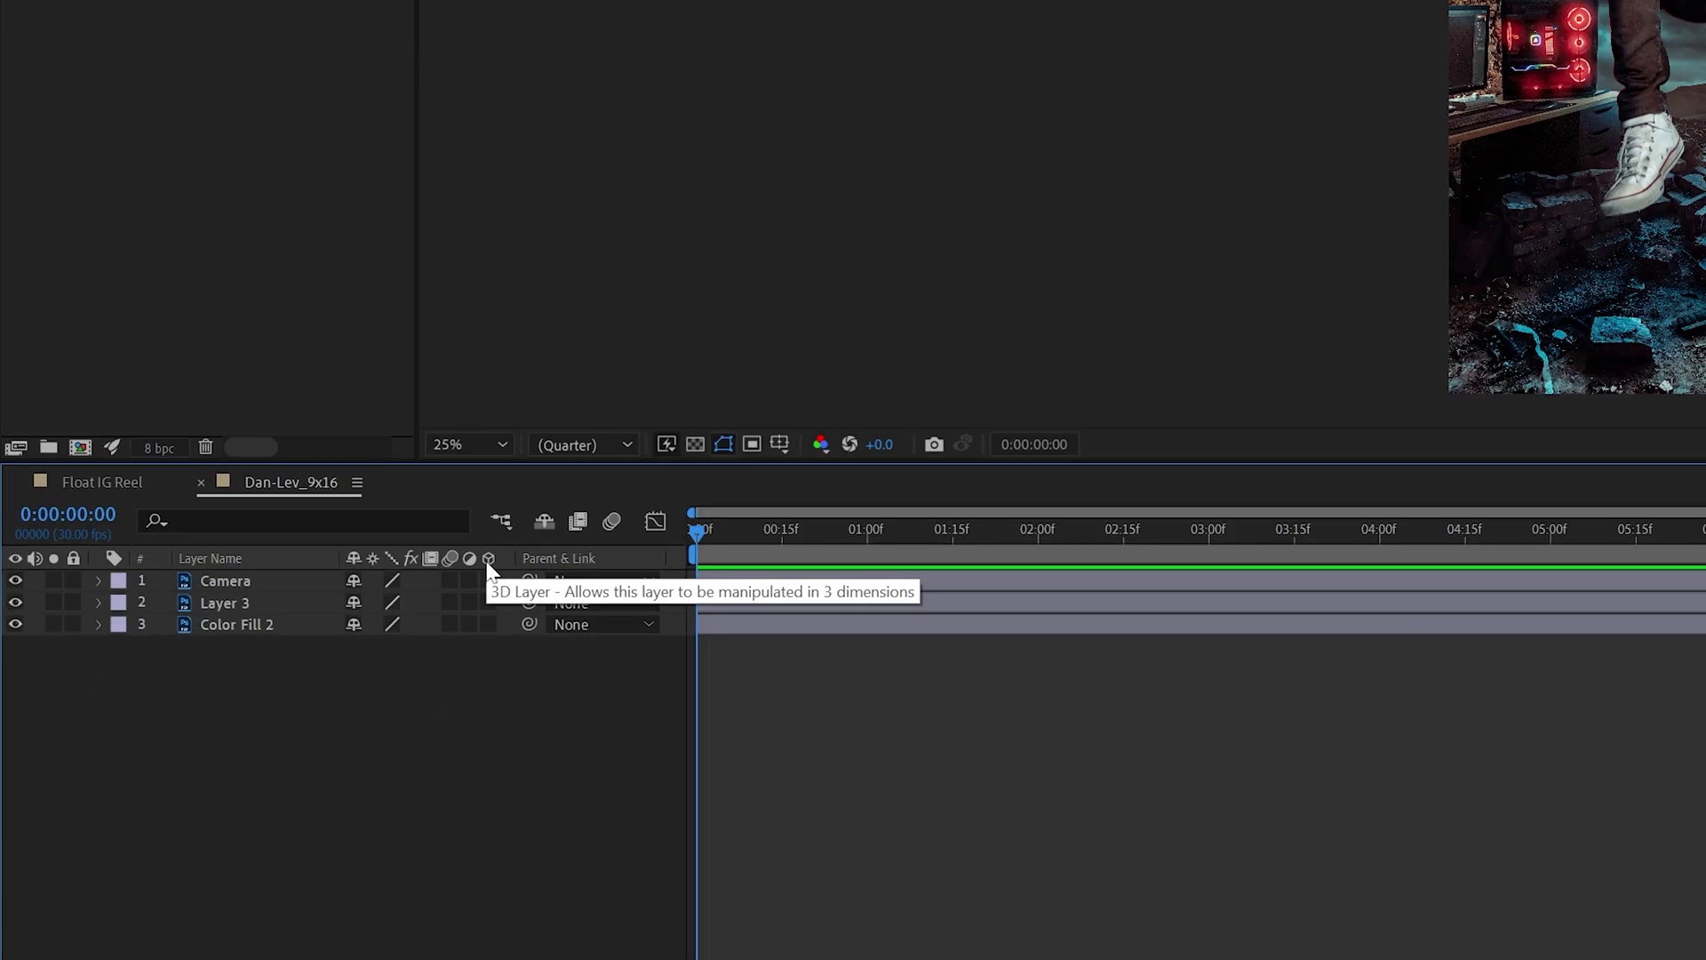
{"action": "left_click", "coordinate": [488, 580]}
{"action": "left_click", "coordinate": [488, 602]}
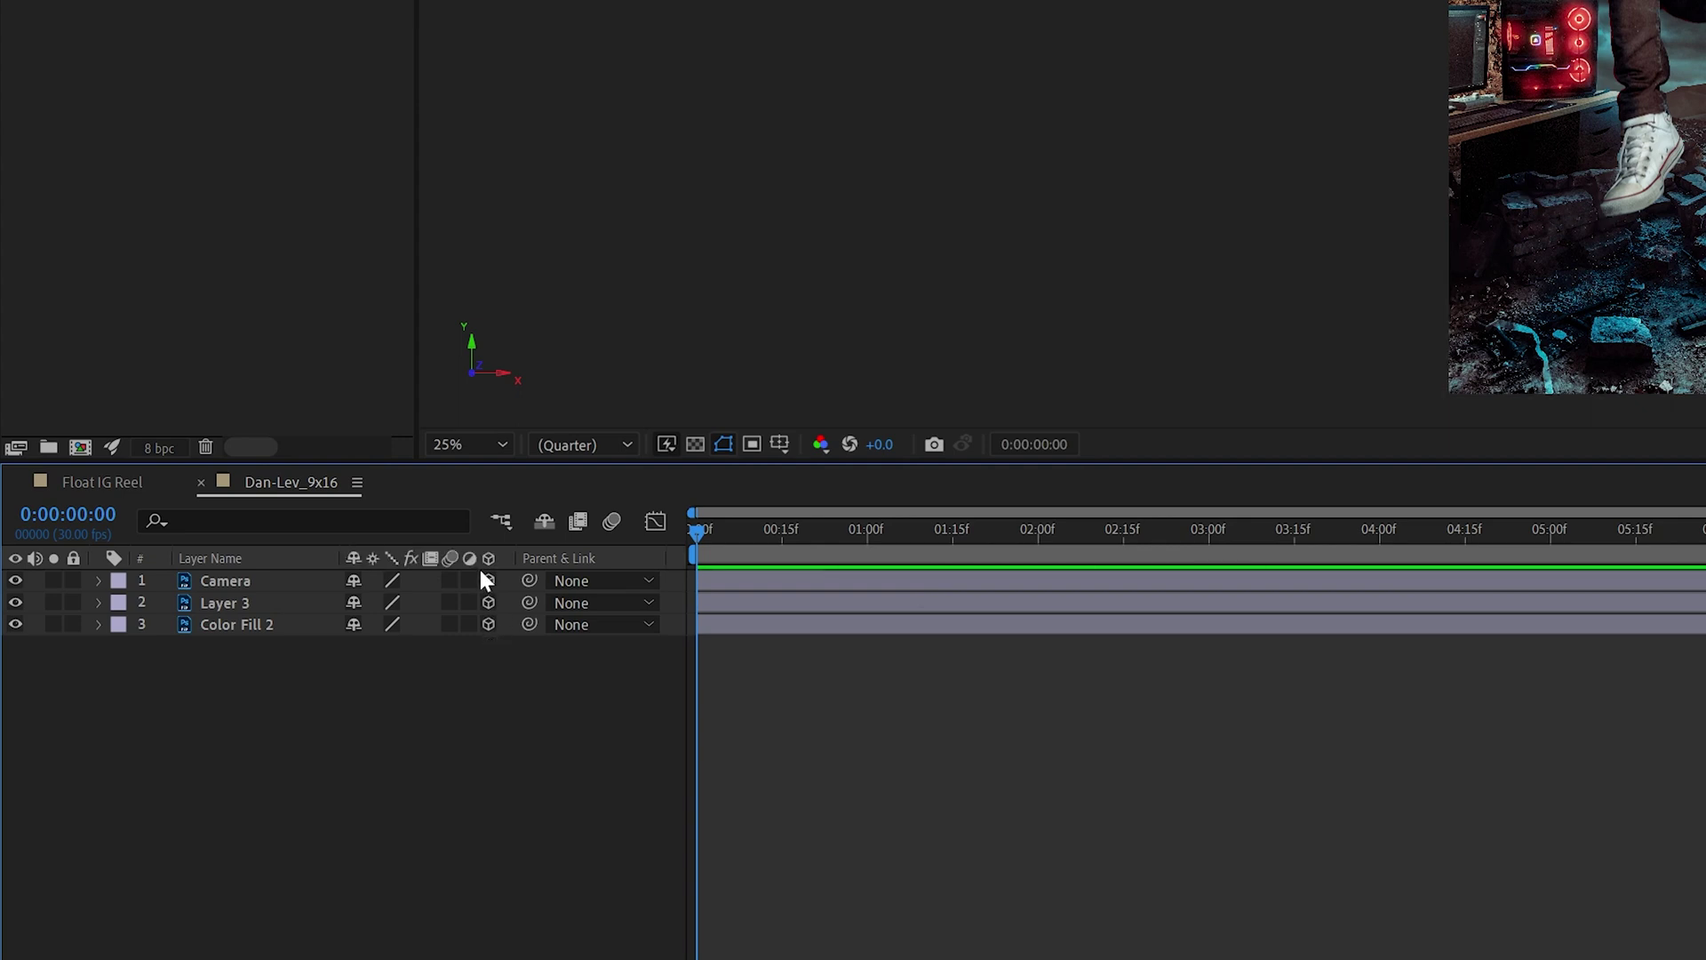
Step: Add Camera 2 to Dan-Lev_9x16 with the default 50mm preset
{"action": "right_click", "coordinate": [254, 731]}
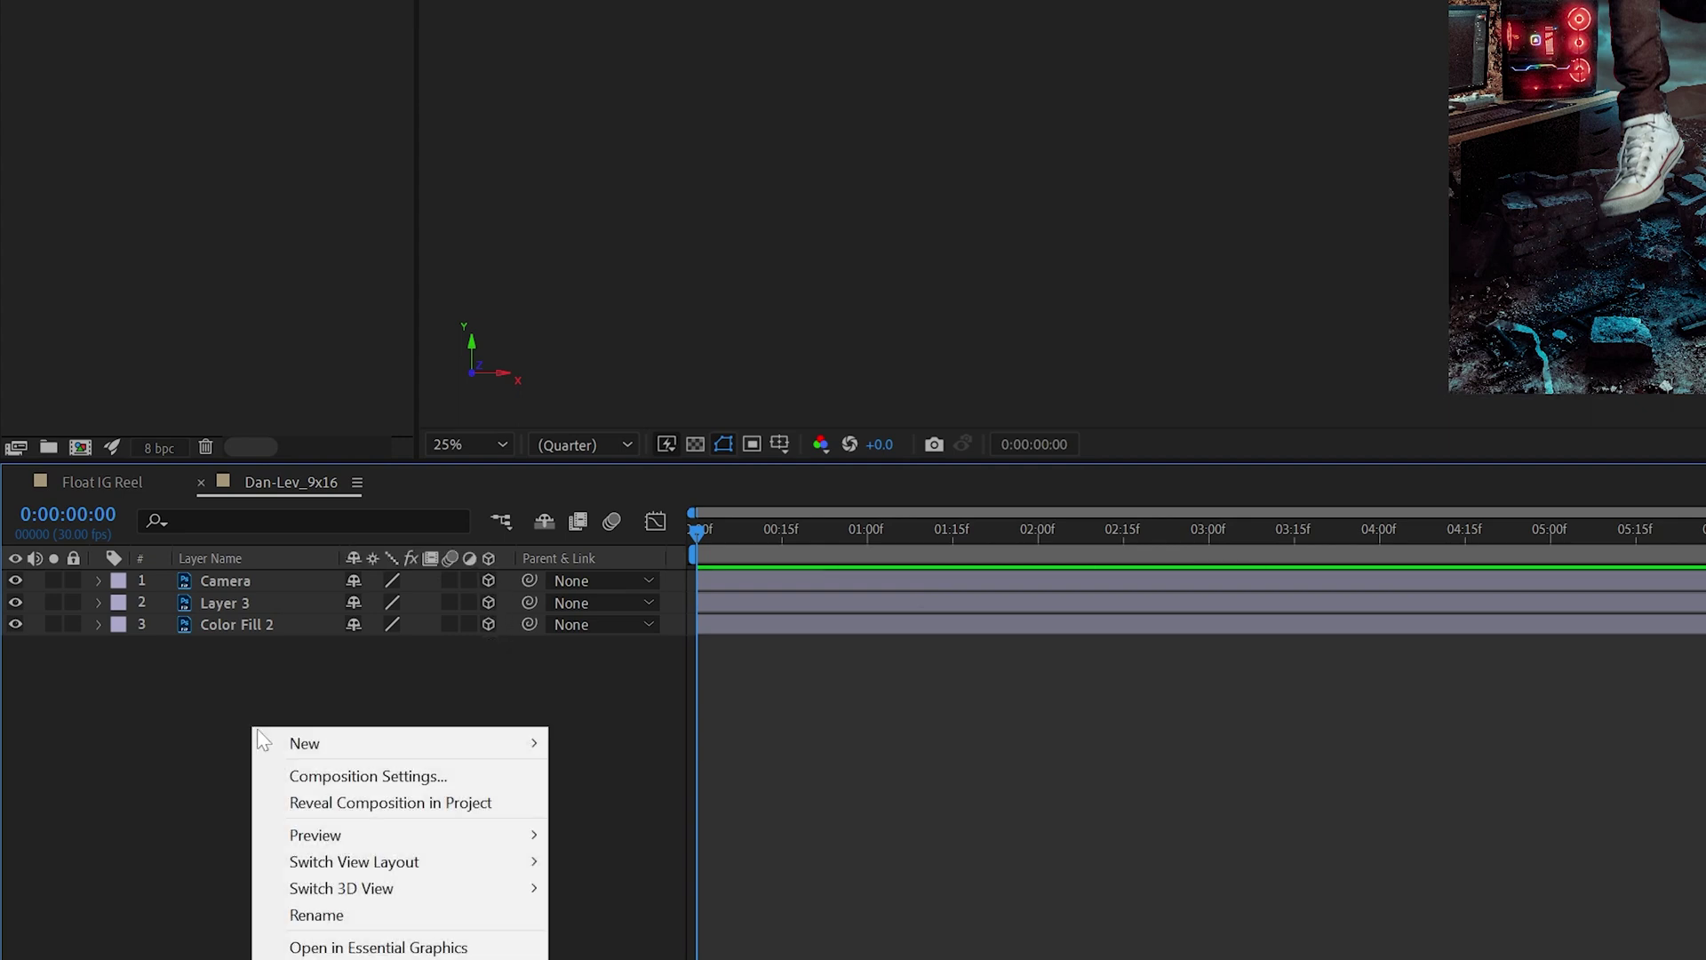
{"action": "mouse_move", "coordinate": [320, 744]}
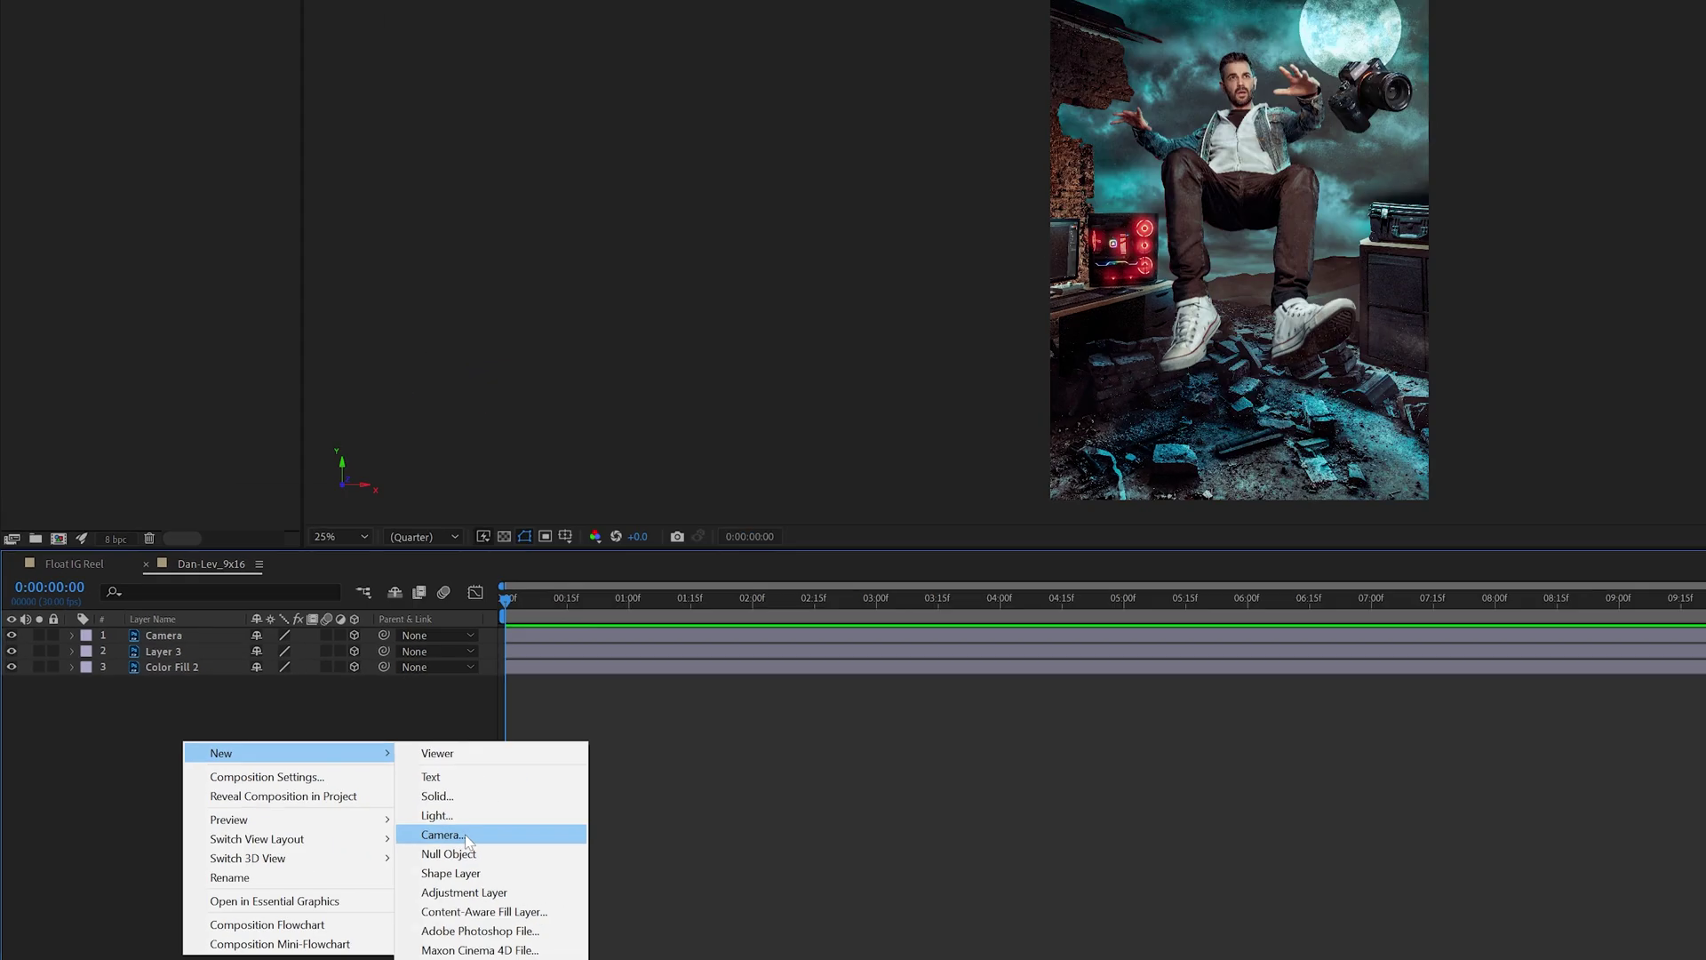
{"action": "left_click", "coordinate": [611, 855]}
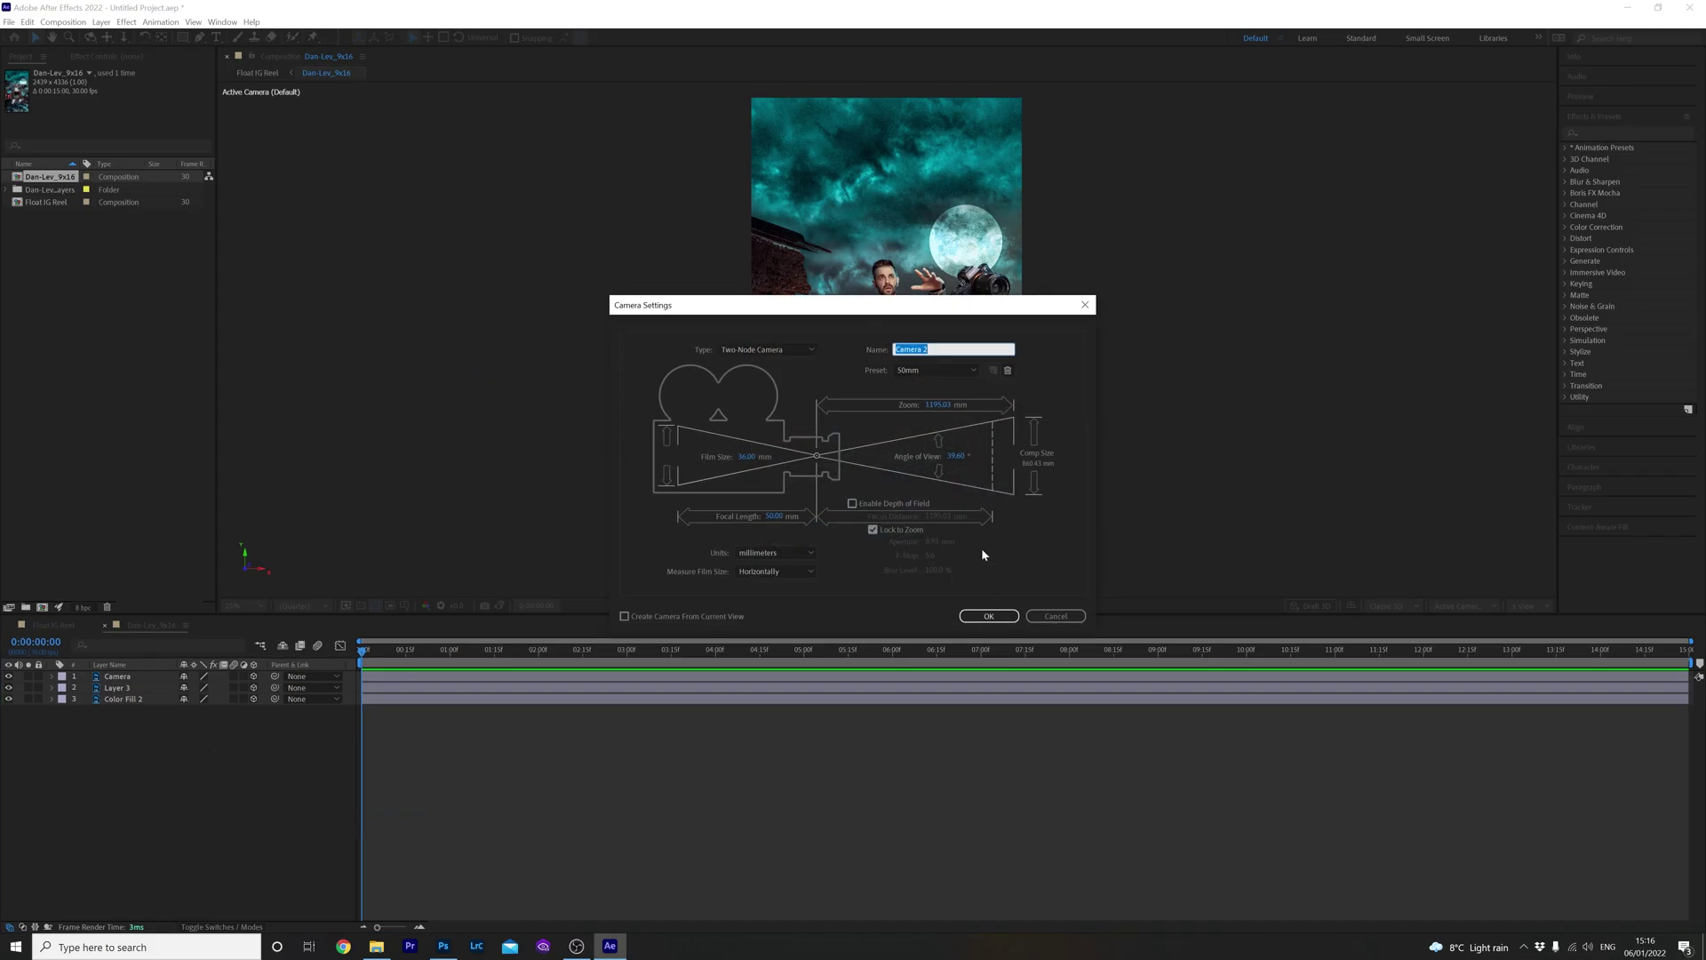
{"action": "left_click", "coordinate": [989, 616]}
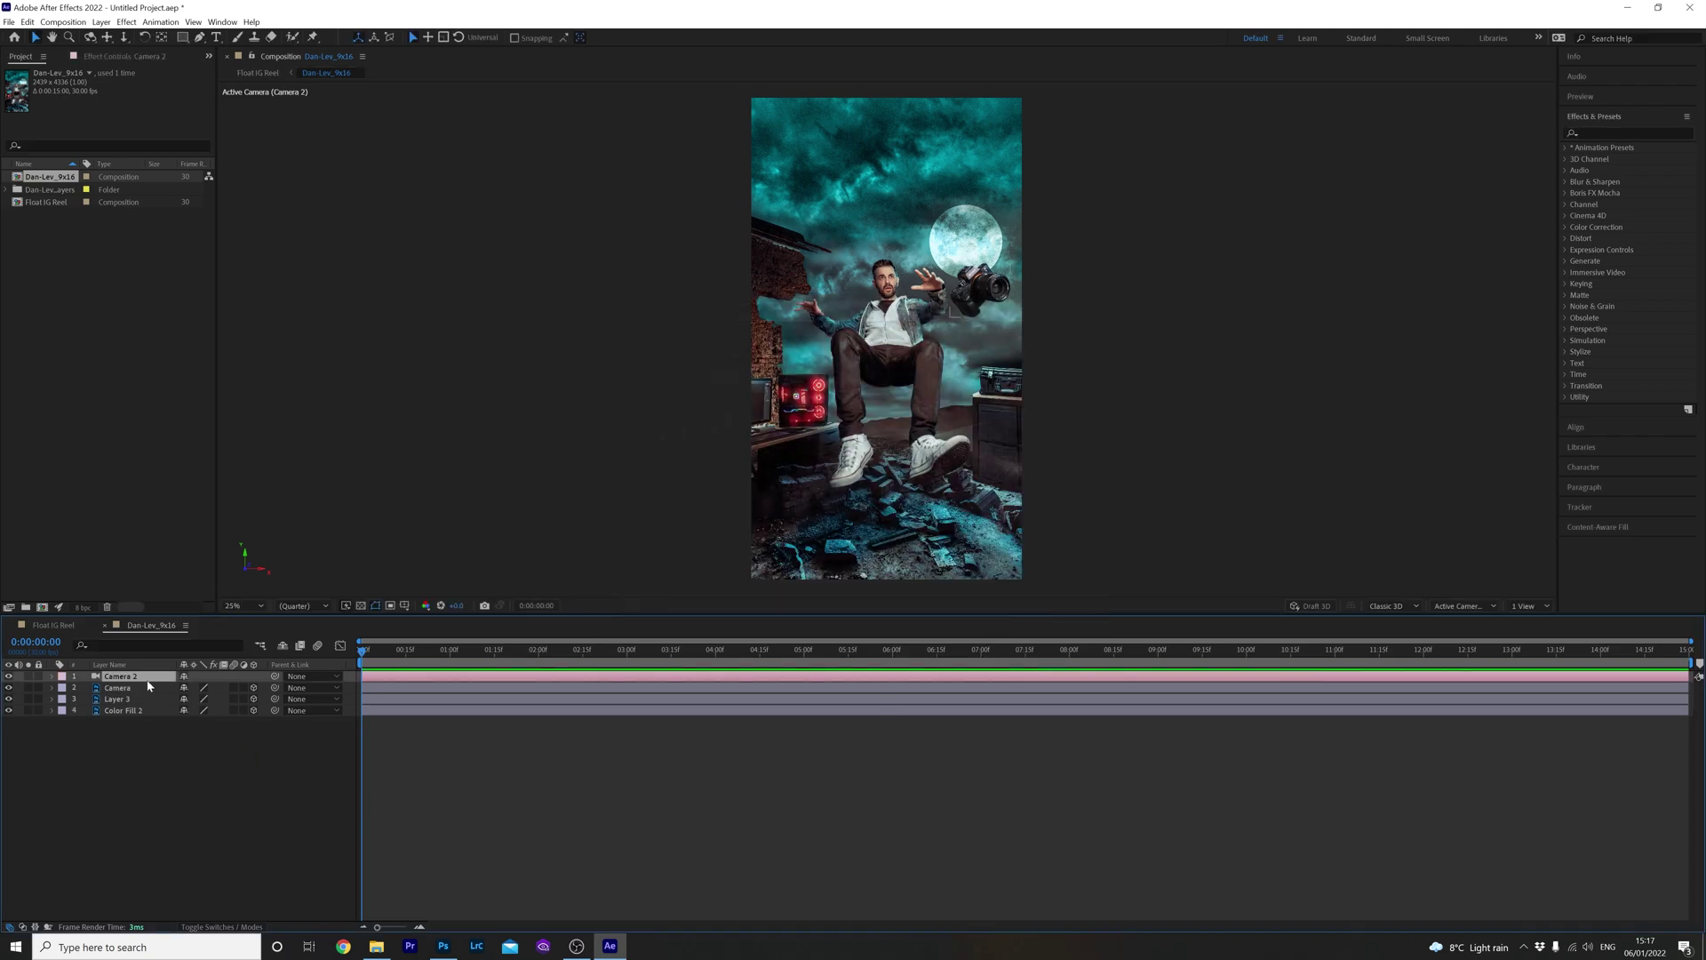
Step: Switch the viewer to 2 Views, the second set to Top and zoomed out, then select Color Fill 2
{"action": "left_click", "coordinate": [1537, 607]}
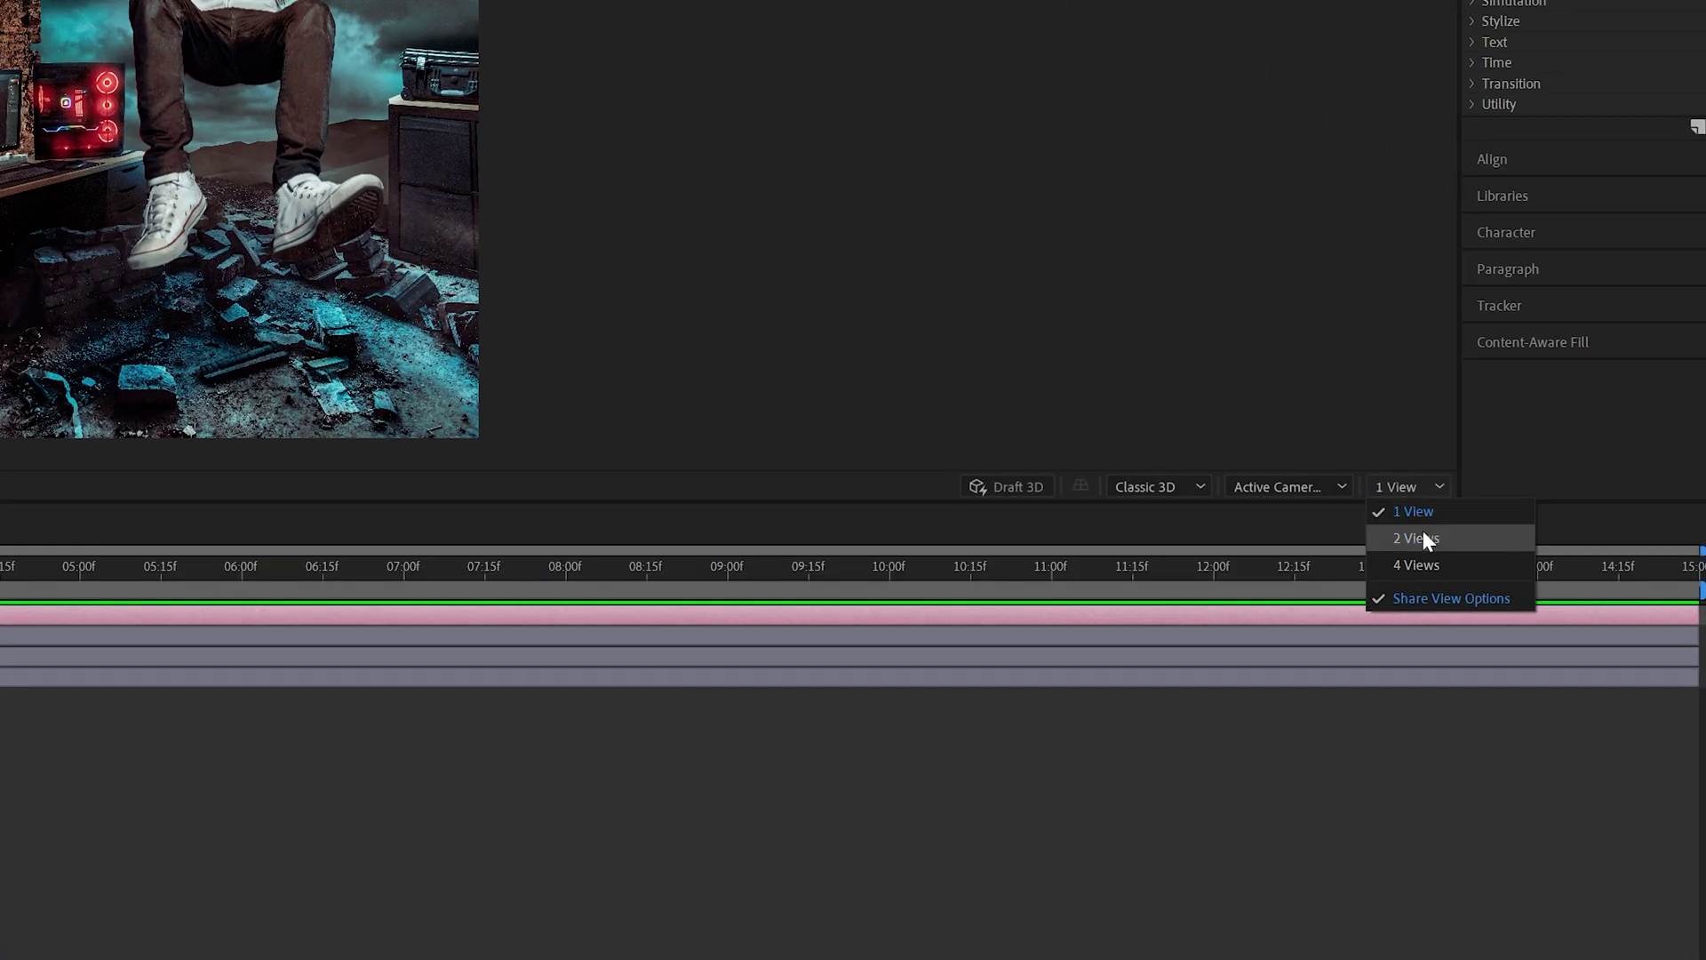
{"action": "left_click", "coordinate": [1417, 538]}
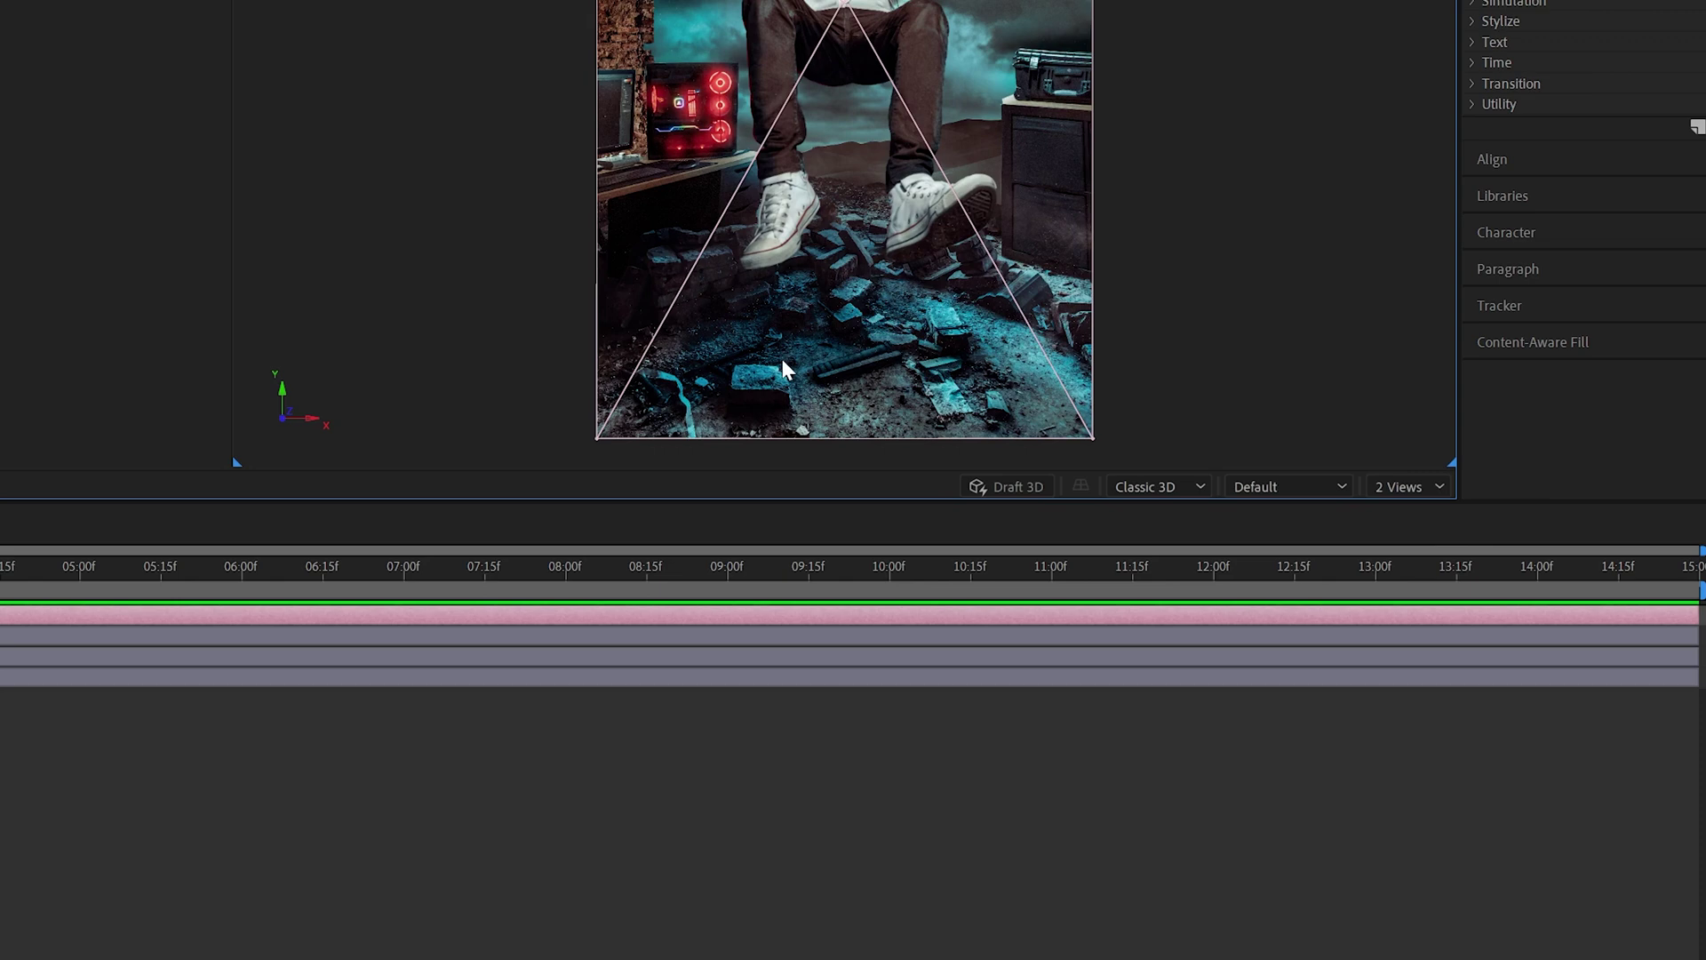
{"action": "left_click", "coordinate": [1304, 487]}
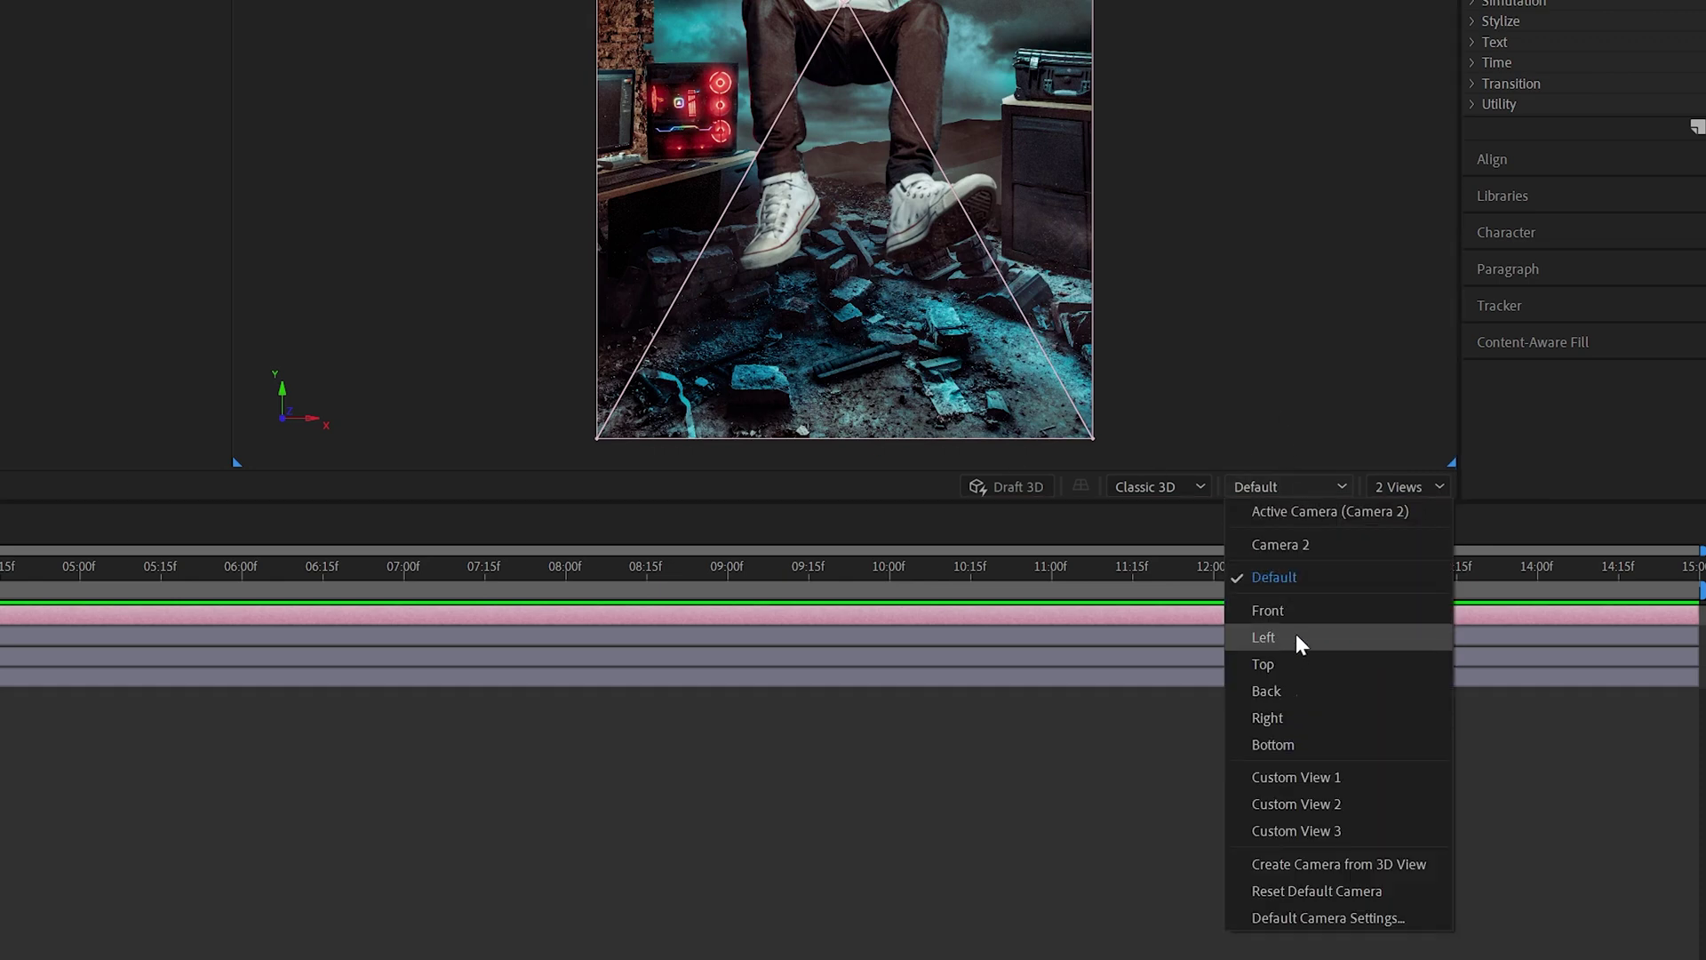
{"action": "left_click", "coordinate": [1291, 662]}
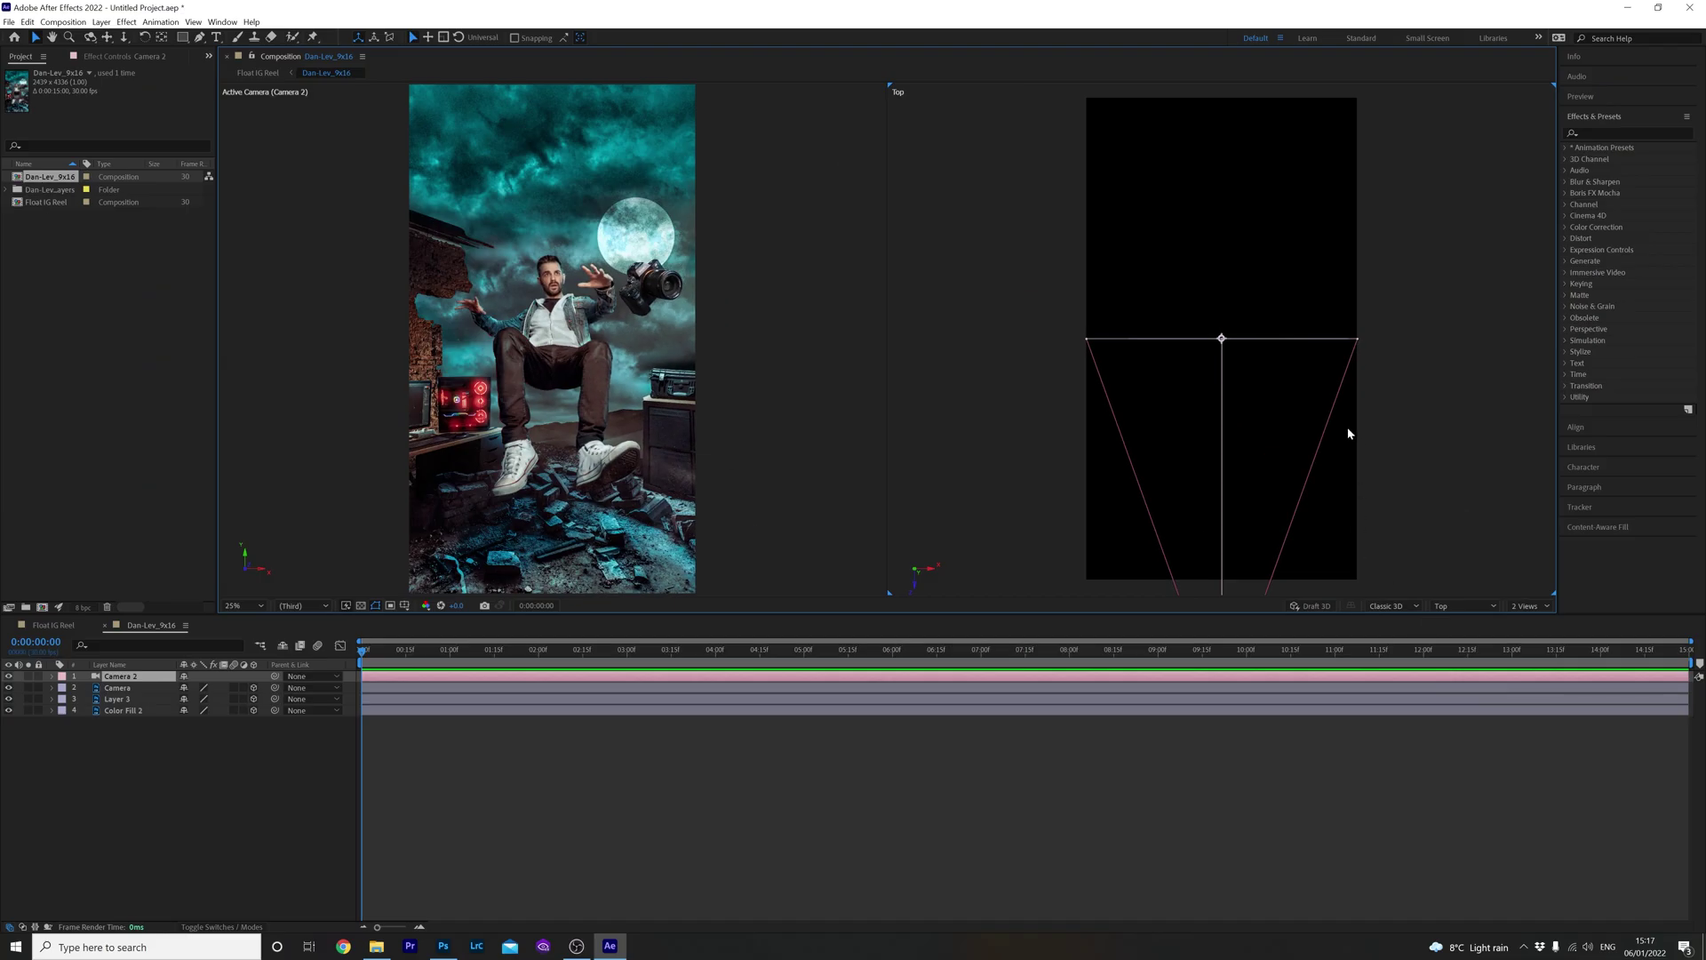
{"action": "key", "text": "comma"}
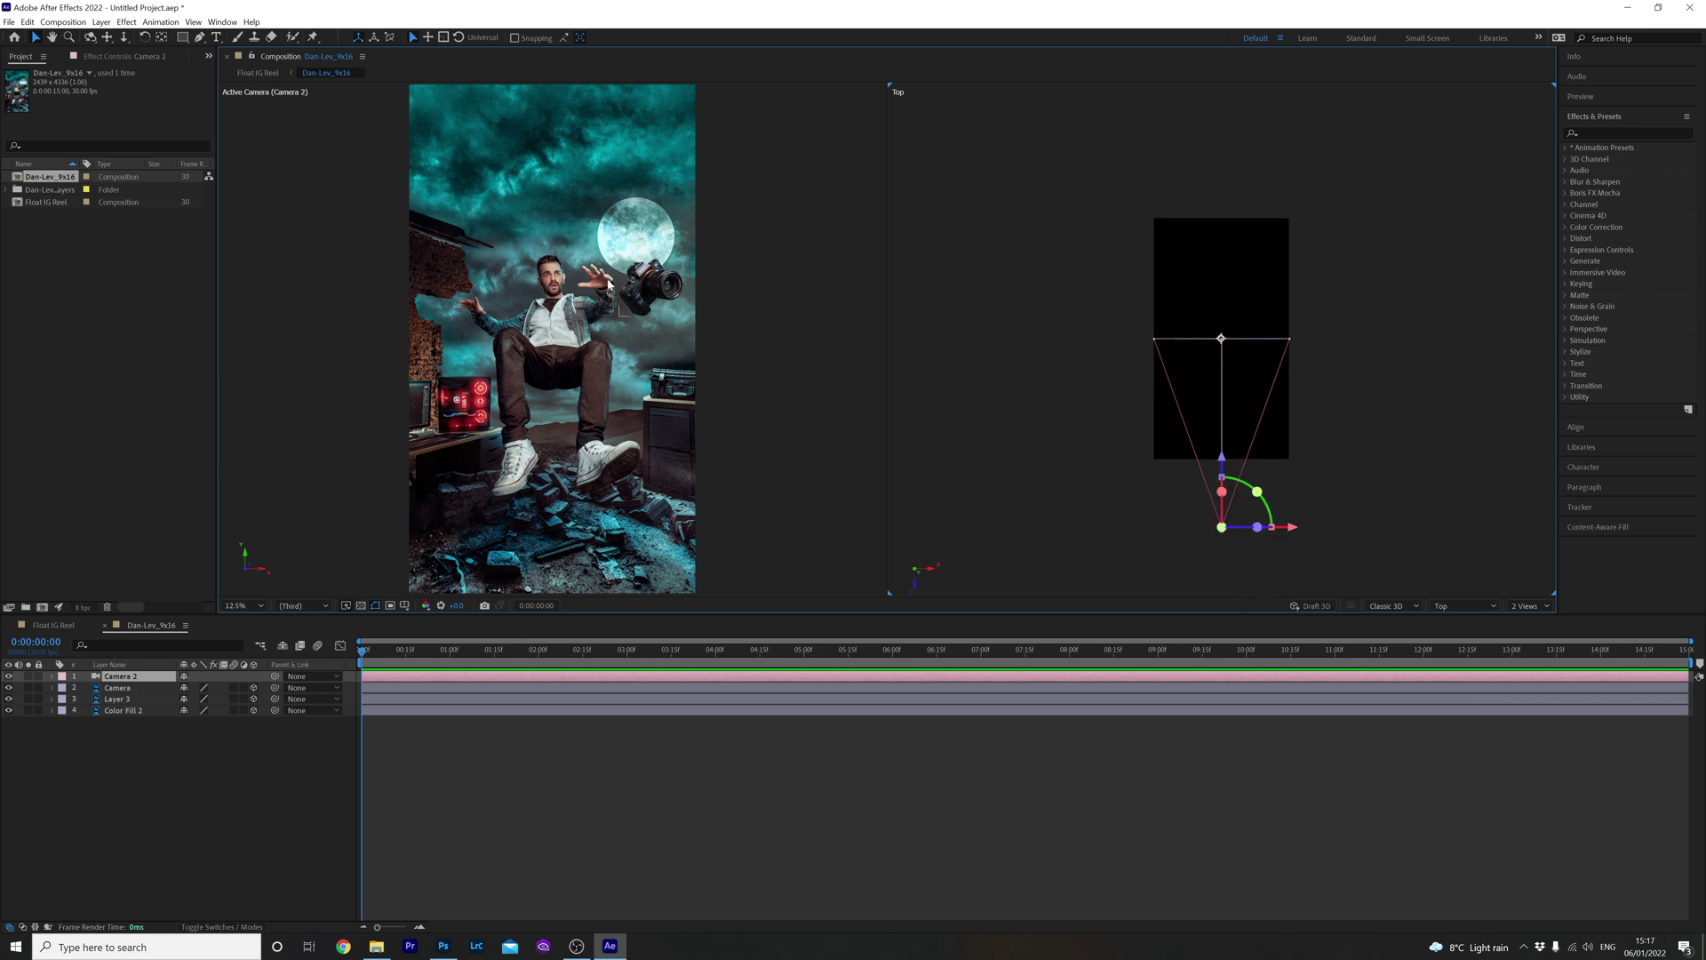
{"action": "left_click", "coordinate": [132, 711]}
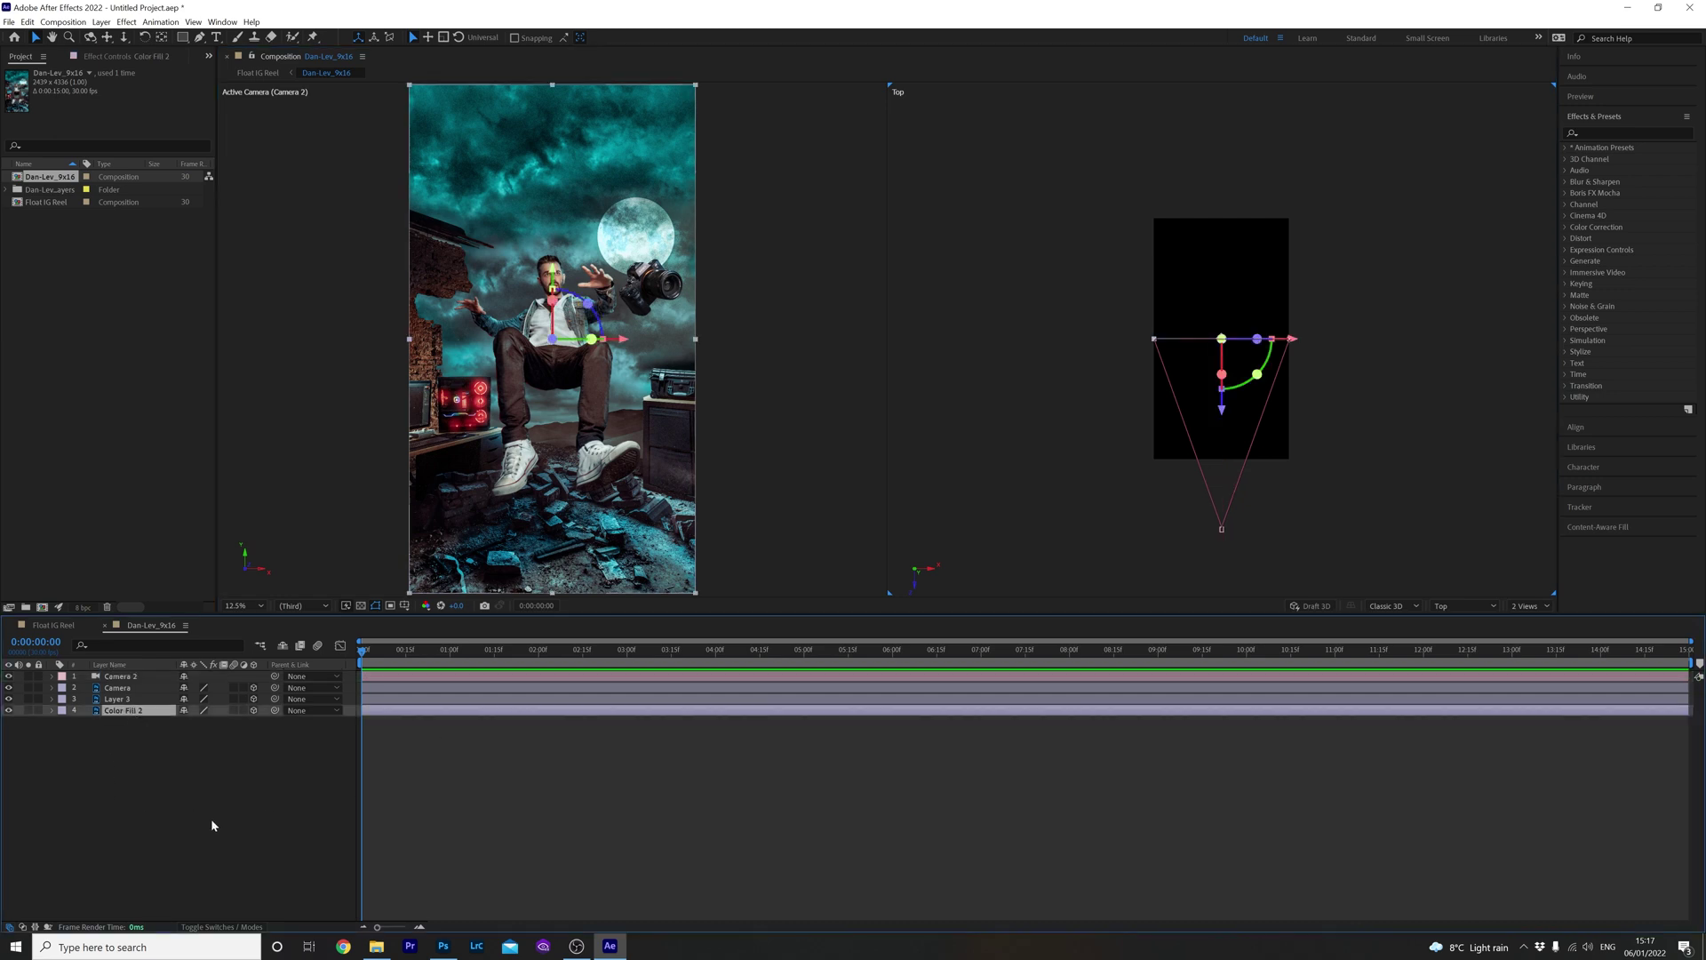
Step: Push the Color Fill 2 background back by scrubbing its Position Z
{"action": "left_click", "coordinate": [8, 710]}
{"action": "left_click", "coordinate": [8, 710]}
{"action": "key", "text": "p"}
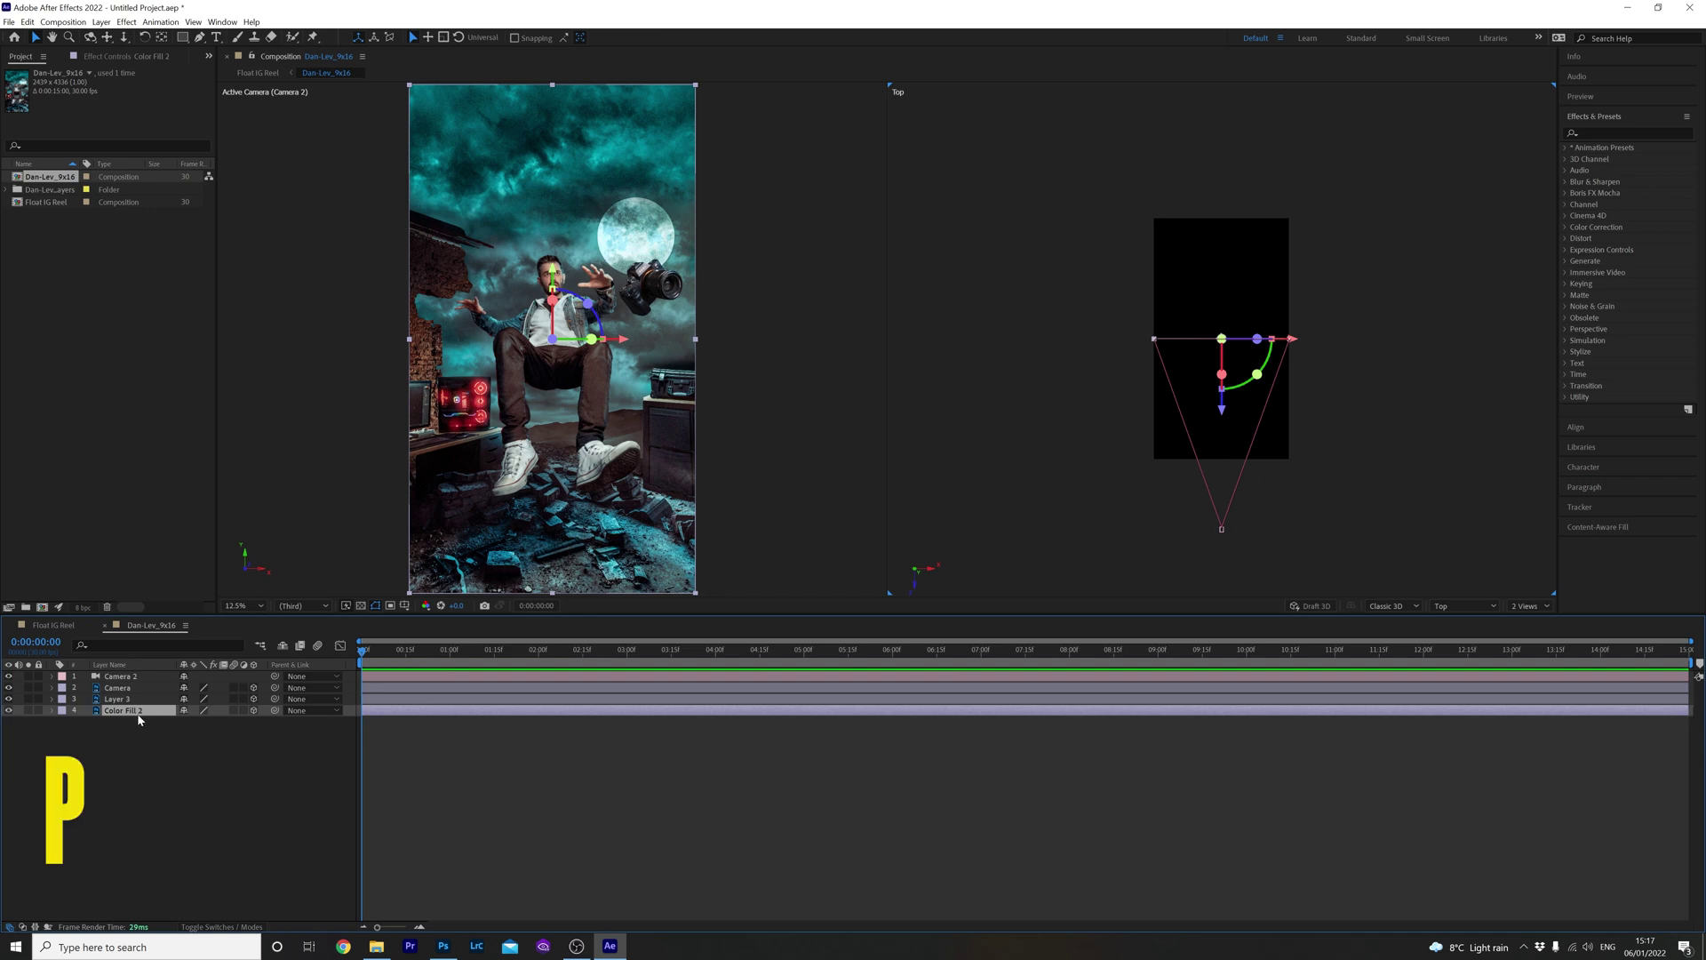
{"action": "left_click_drag", "start_coordinate": [236, 721], "coordinate": [1655, 732]}
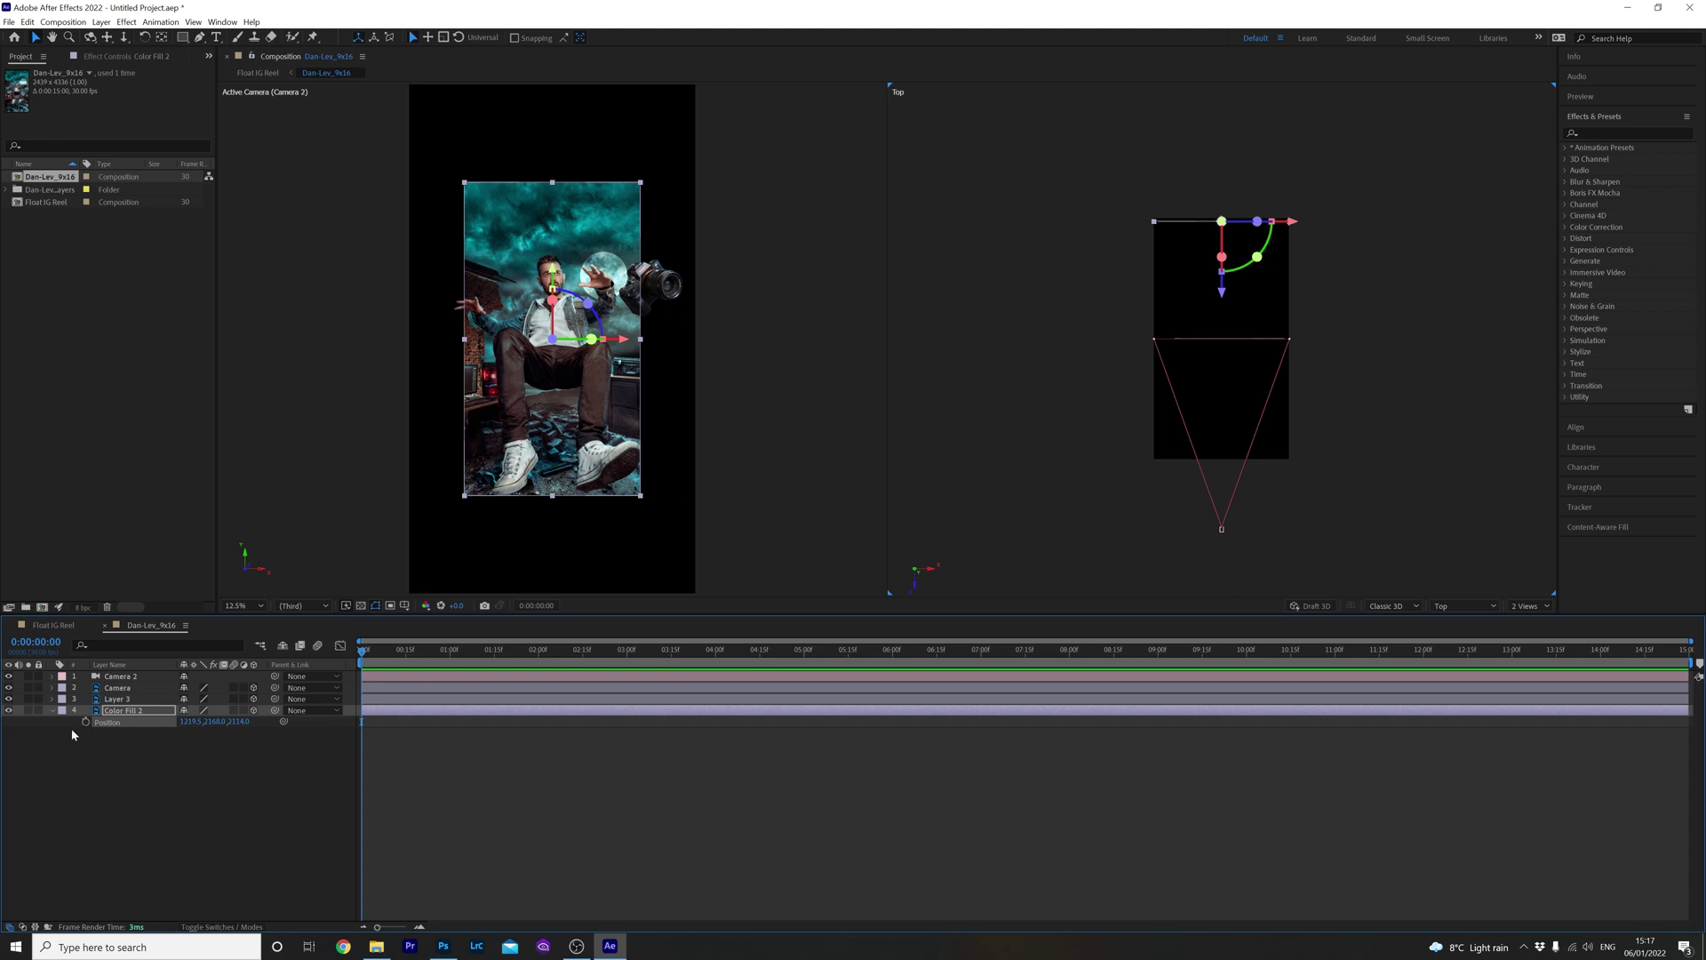
Step: Bring Layer 3 (the man) and the floating Camera layer forward in depth
{"action": "left_click", "coordinate": [127, 700]}
{"action": "key", "text": "p"}
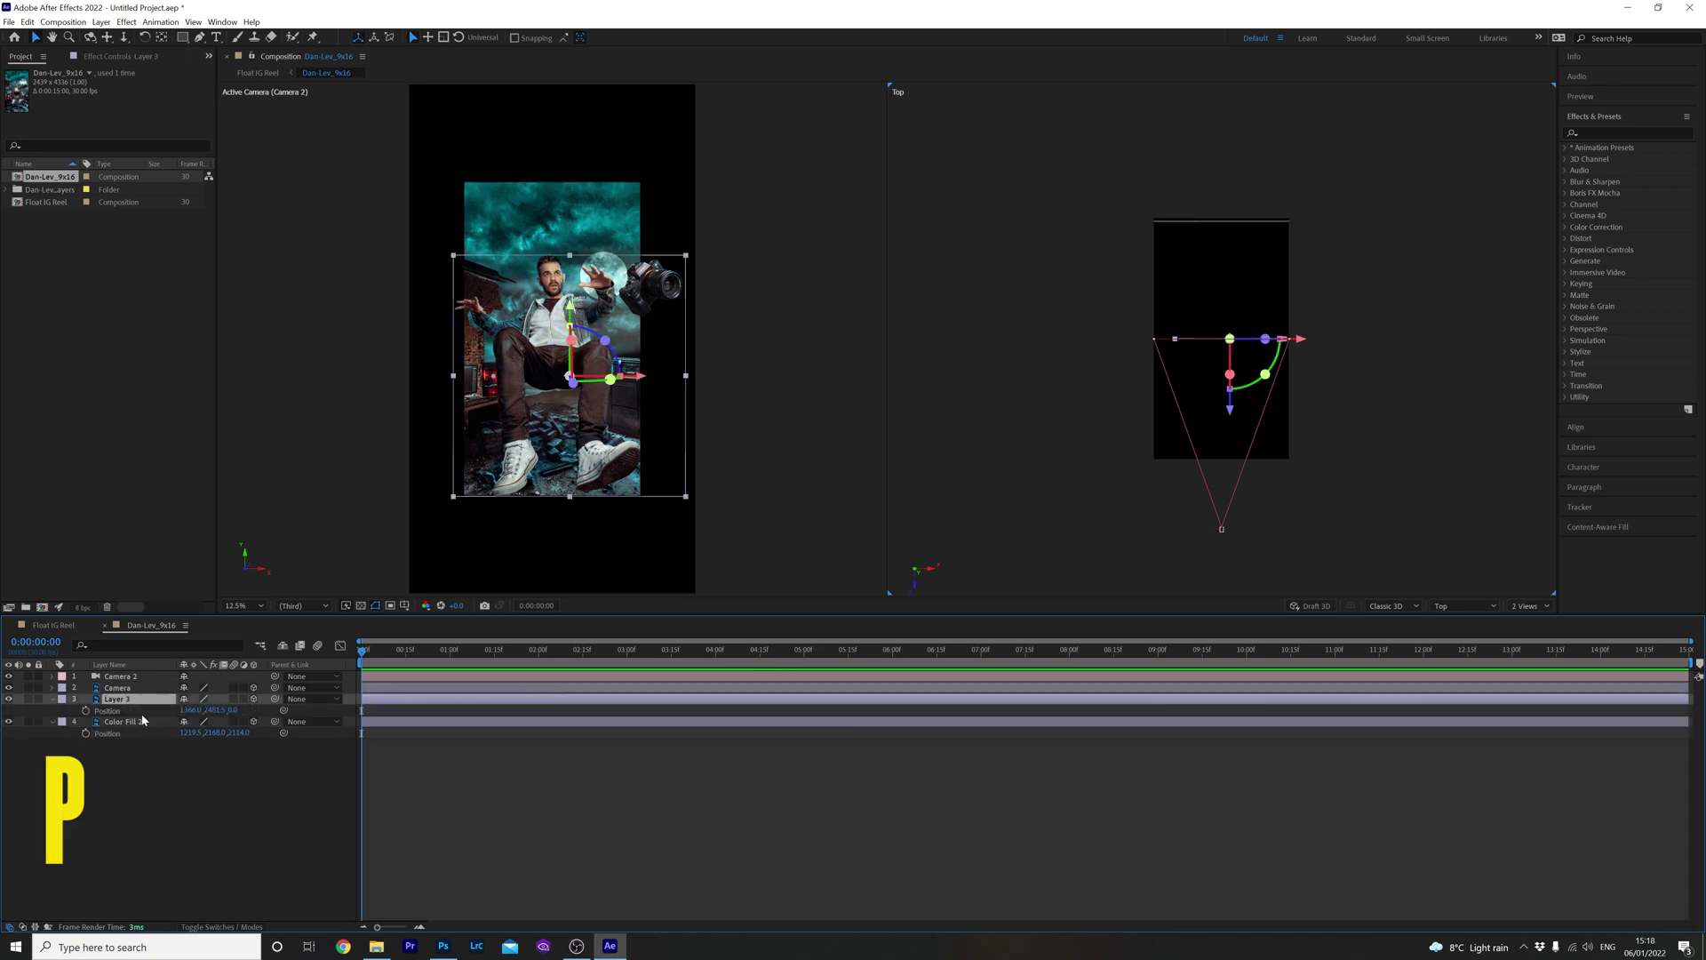
{"action": "left_click_drag", "start_coordinate": [233, 713], "coordinate": [63, 745]}
{"action": "left_click", "coordinate": [120, 688]}
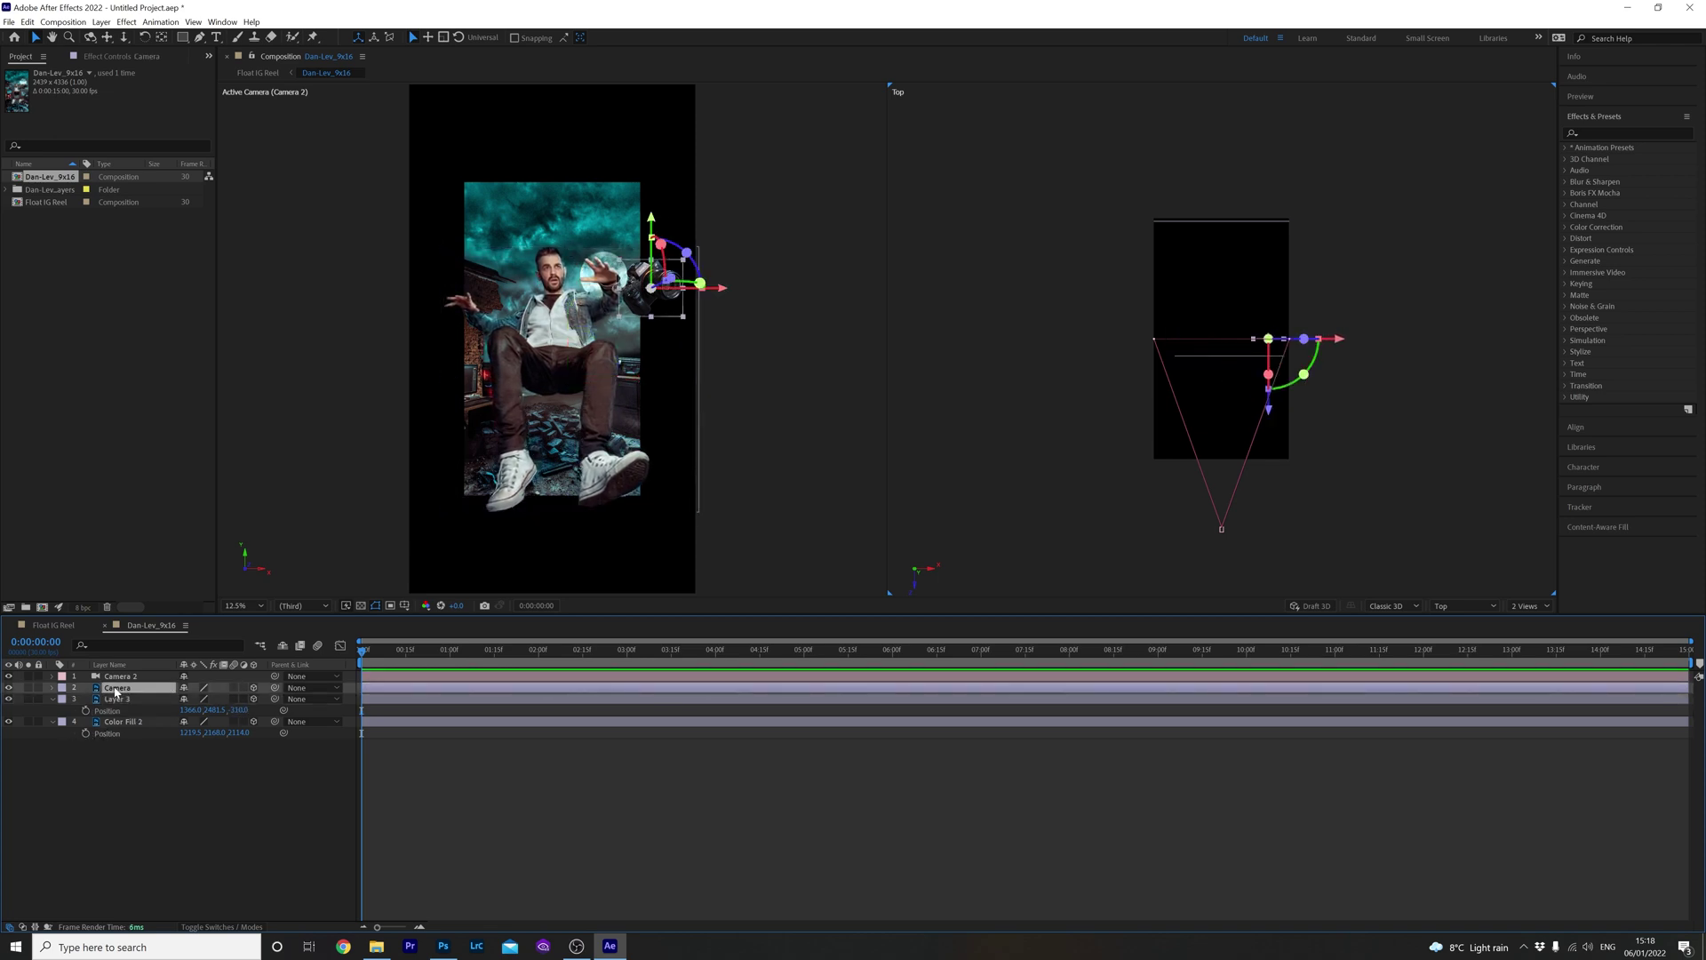
{"action": "key", "text": "p"}
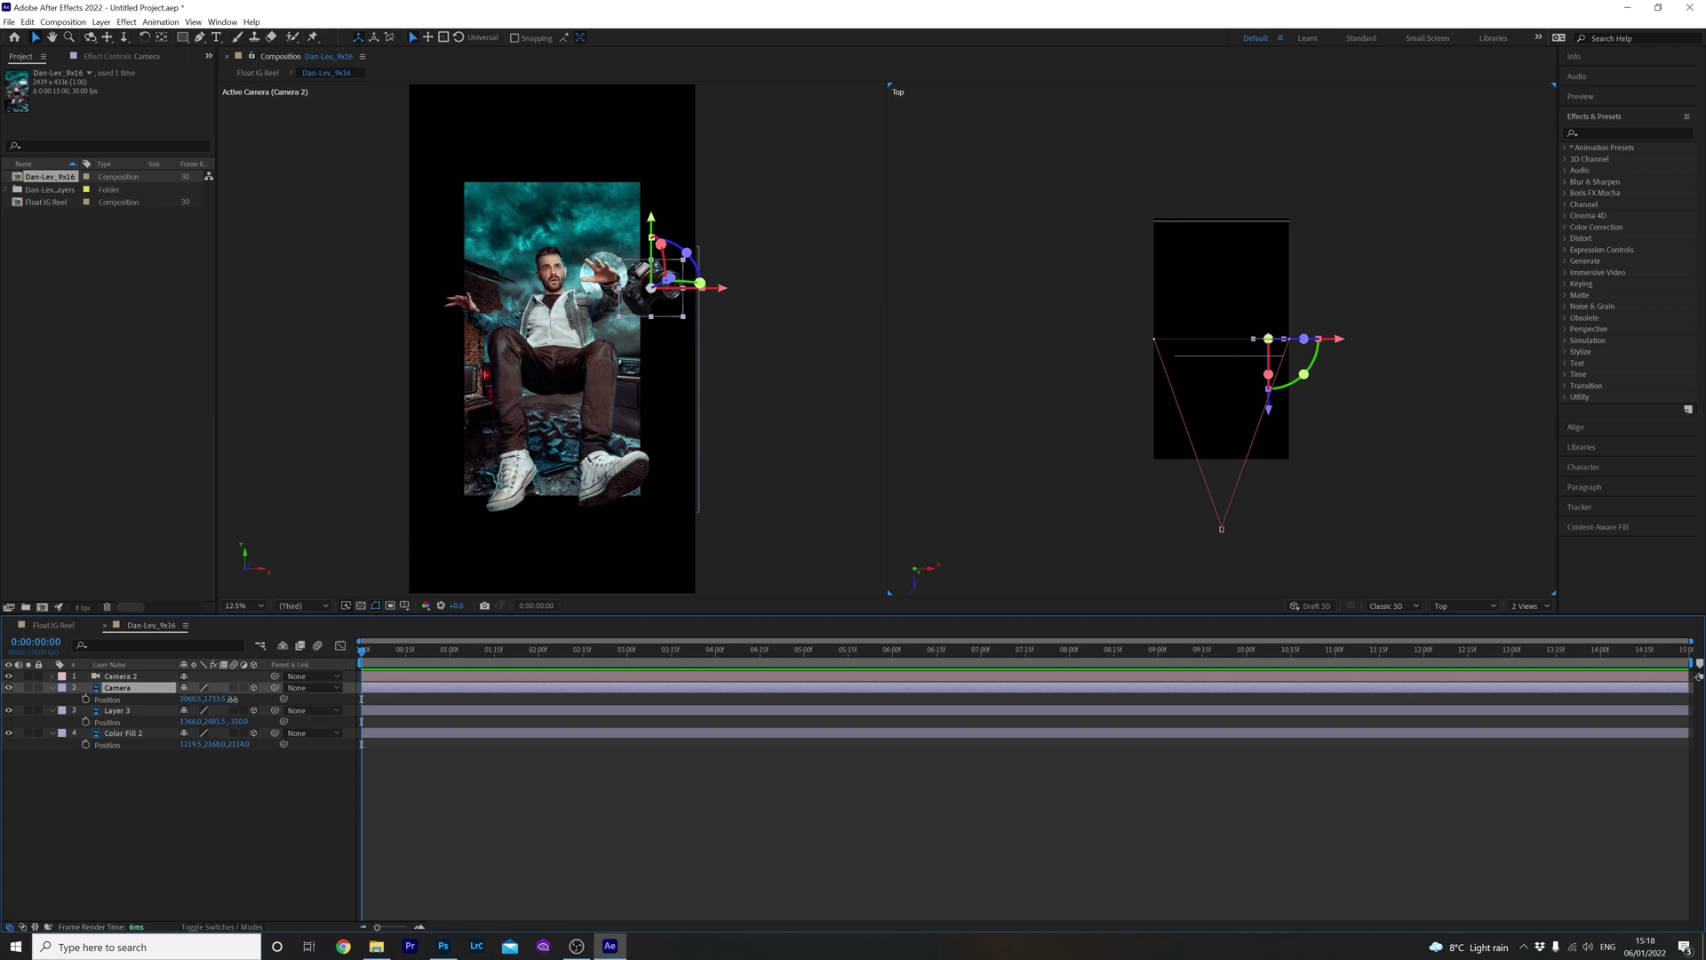
{"action": "left_click_drag", "start_coordinate": [233, 699], "coordinate": [348, 699]}
{"action": "left_click_drag", "start_coordinate": [110, 724], "coordinate": [162, 711]}
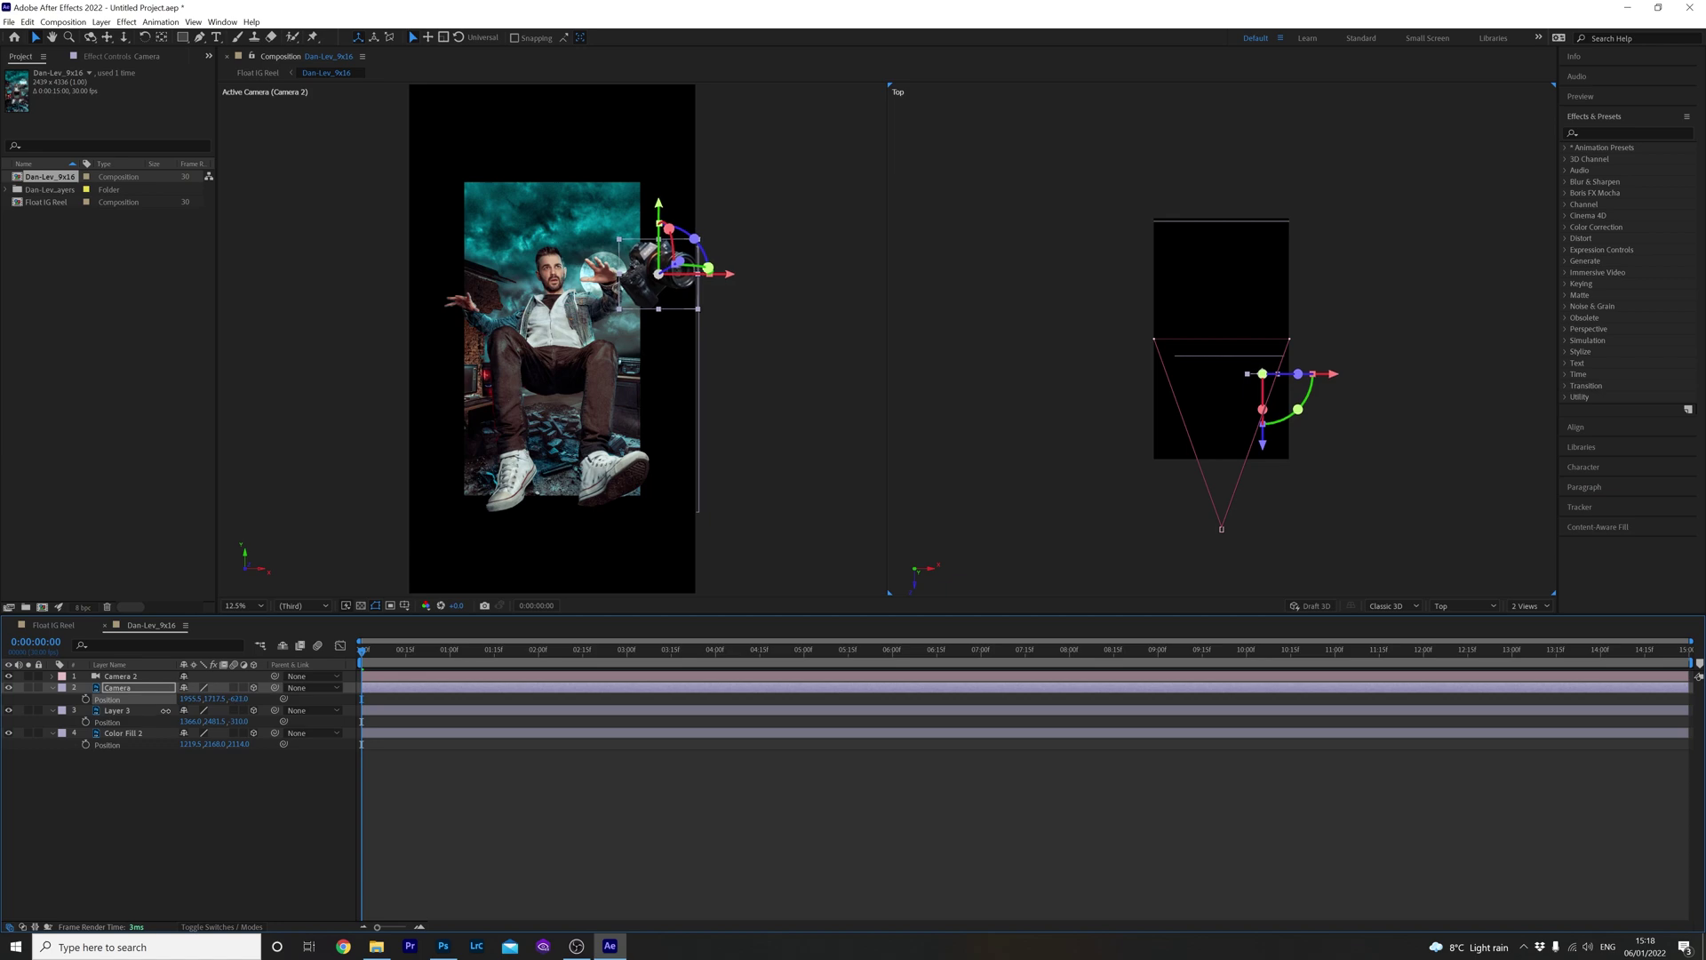
Step: Scale Color Fill 2 up to 163% and Layer 3 down to 92%, then reveal the Camera layer's Scale
{"action": "left_click", "coordinate": [140, 734]}
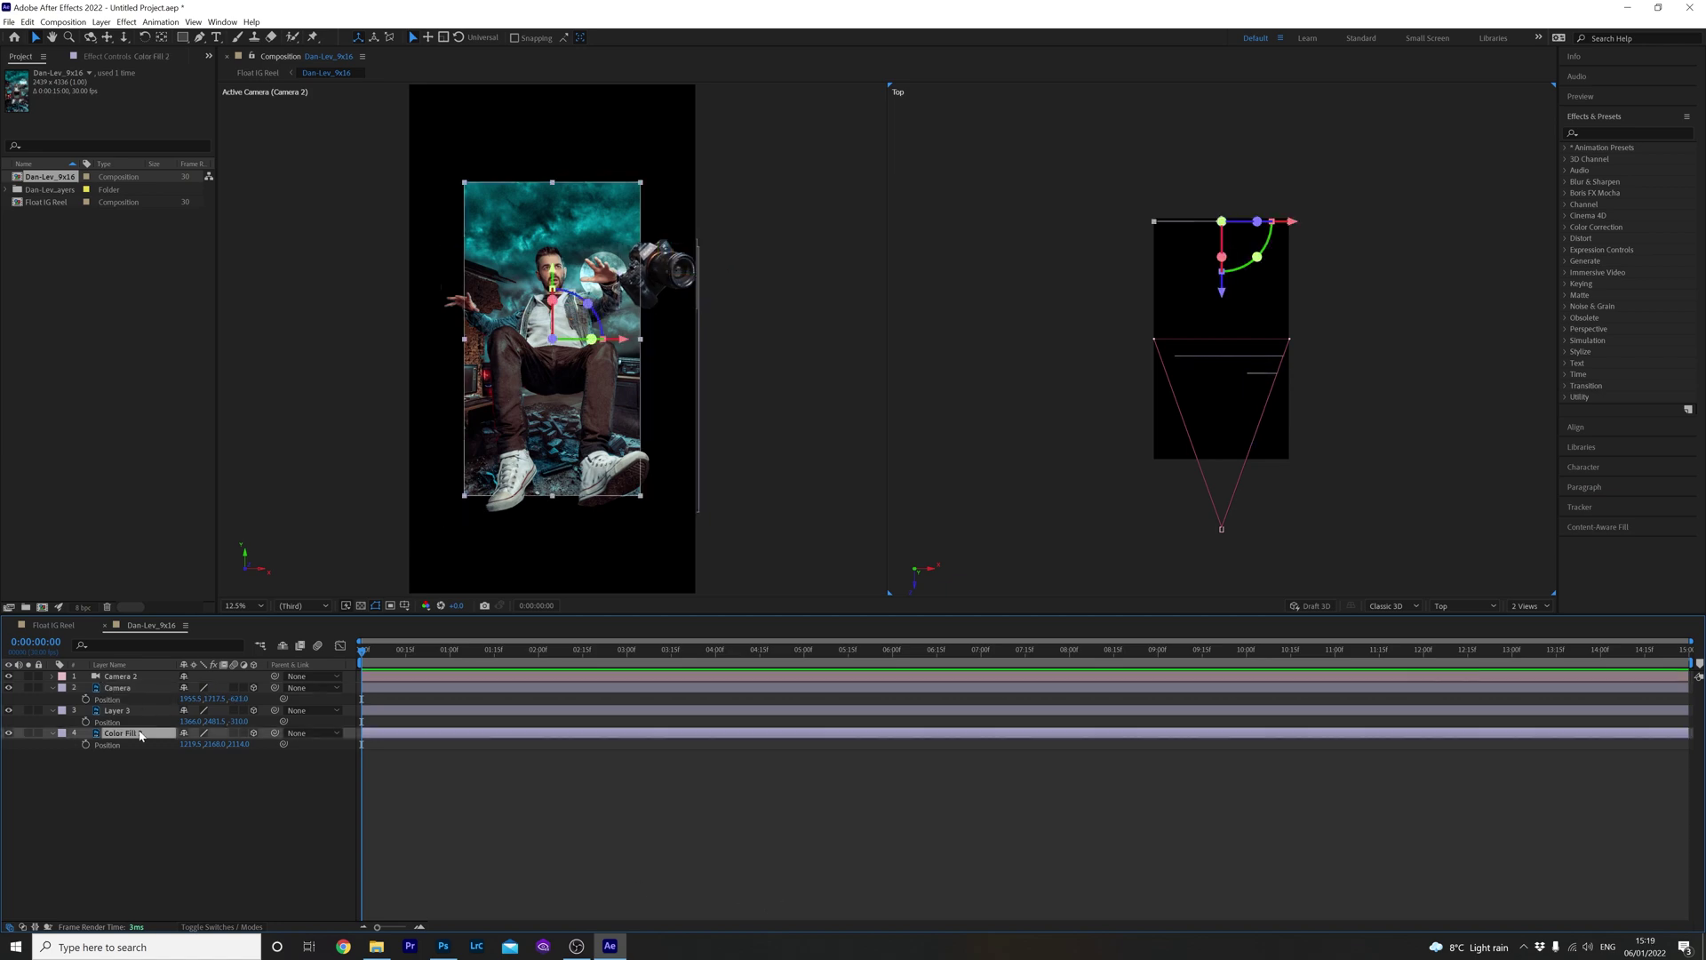
{"action": "key", "text": "s"}
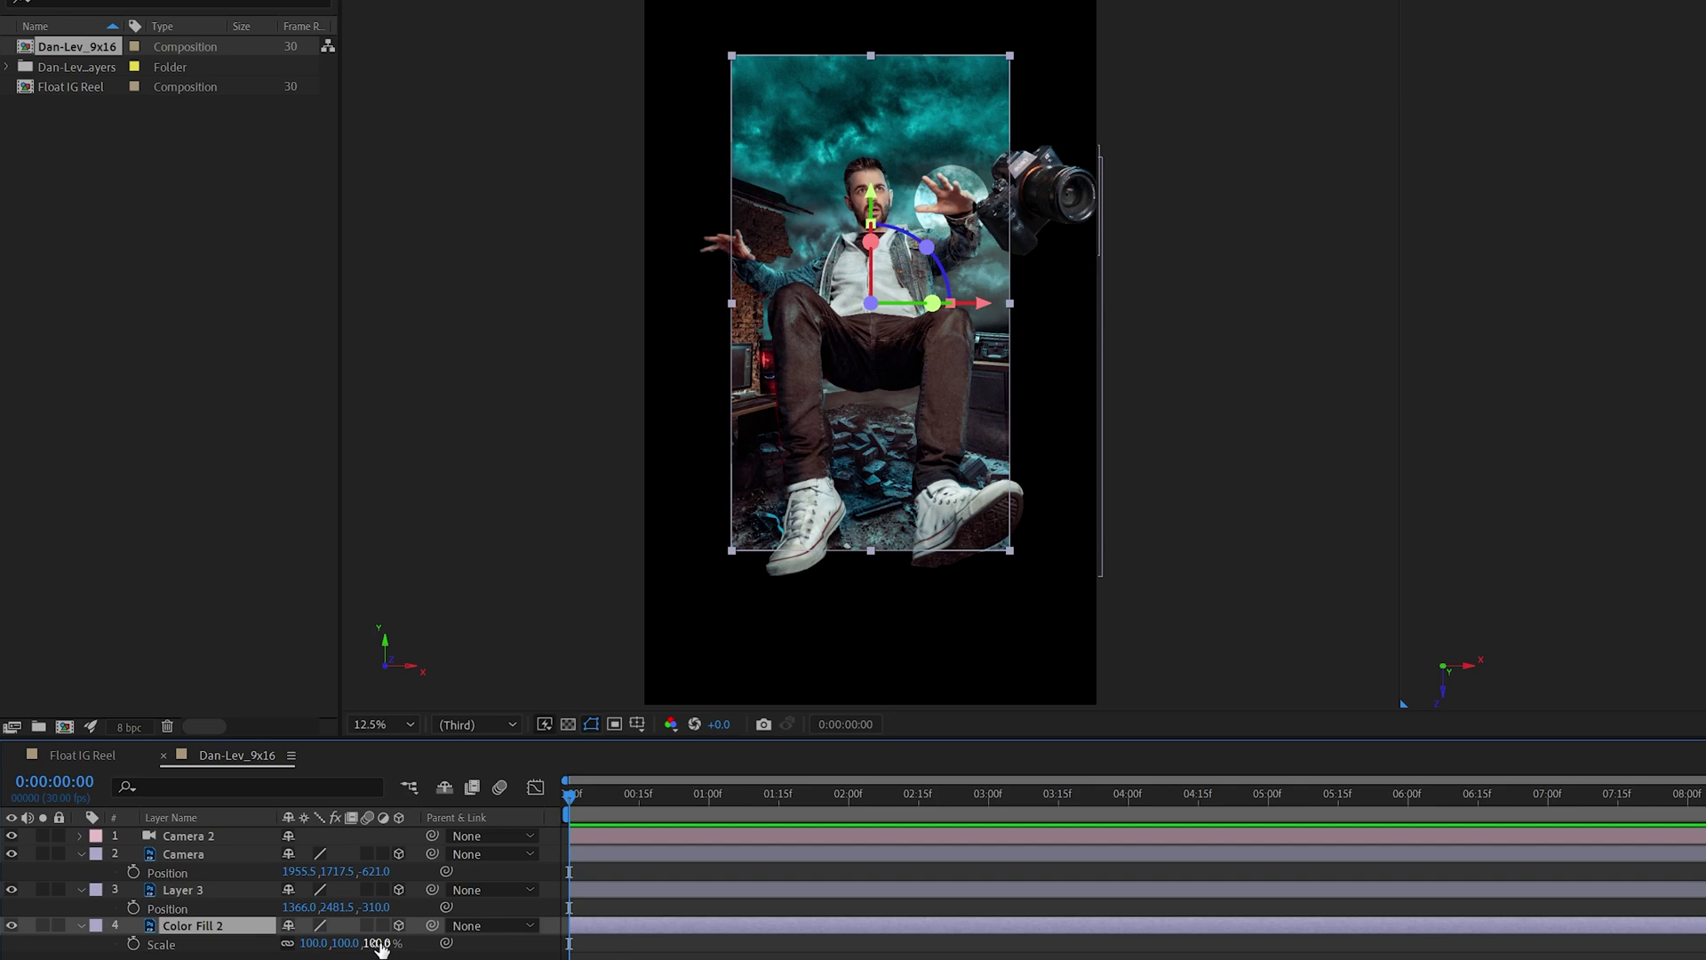
{"action": "left_click_drag", "start_coordinate": [387, 948], "coordinate": [447, 949]}
{"action": "left_click", "coordinate": [228, 889]}
{"action": "key", "text": "s"}
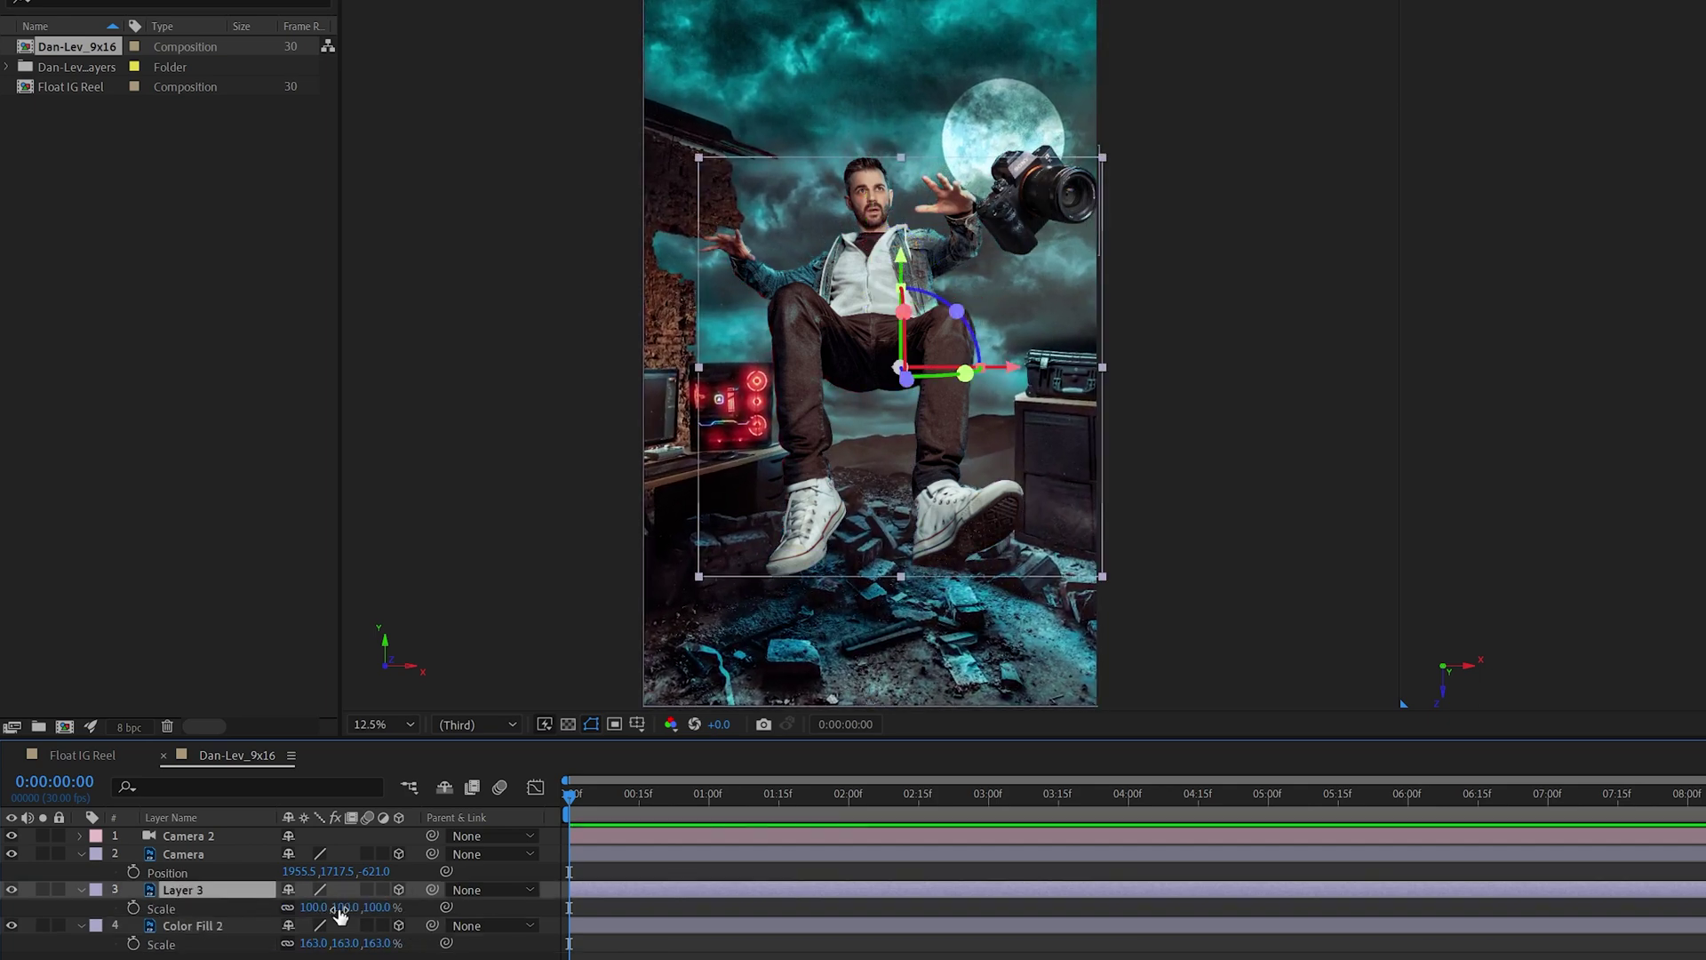
{"action": "left_click_drag", "start_coordinate": [336, 908], "coordinate": [359, 872]}
{"action": "left_click", "coordinate": [213, 854]}
{"action": "key", "text": "s"}
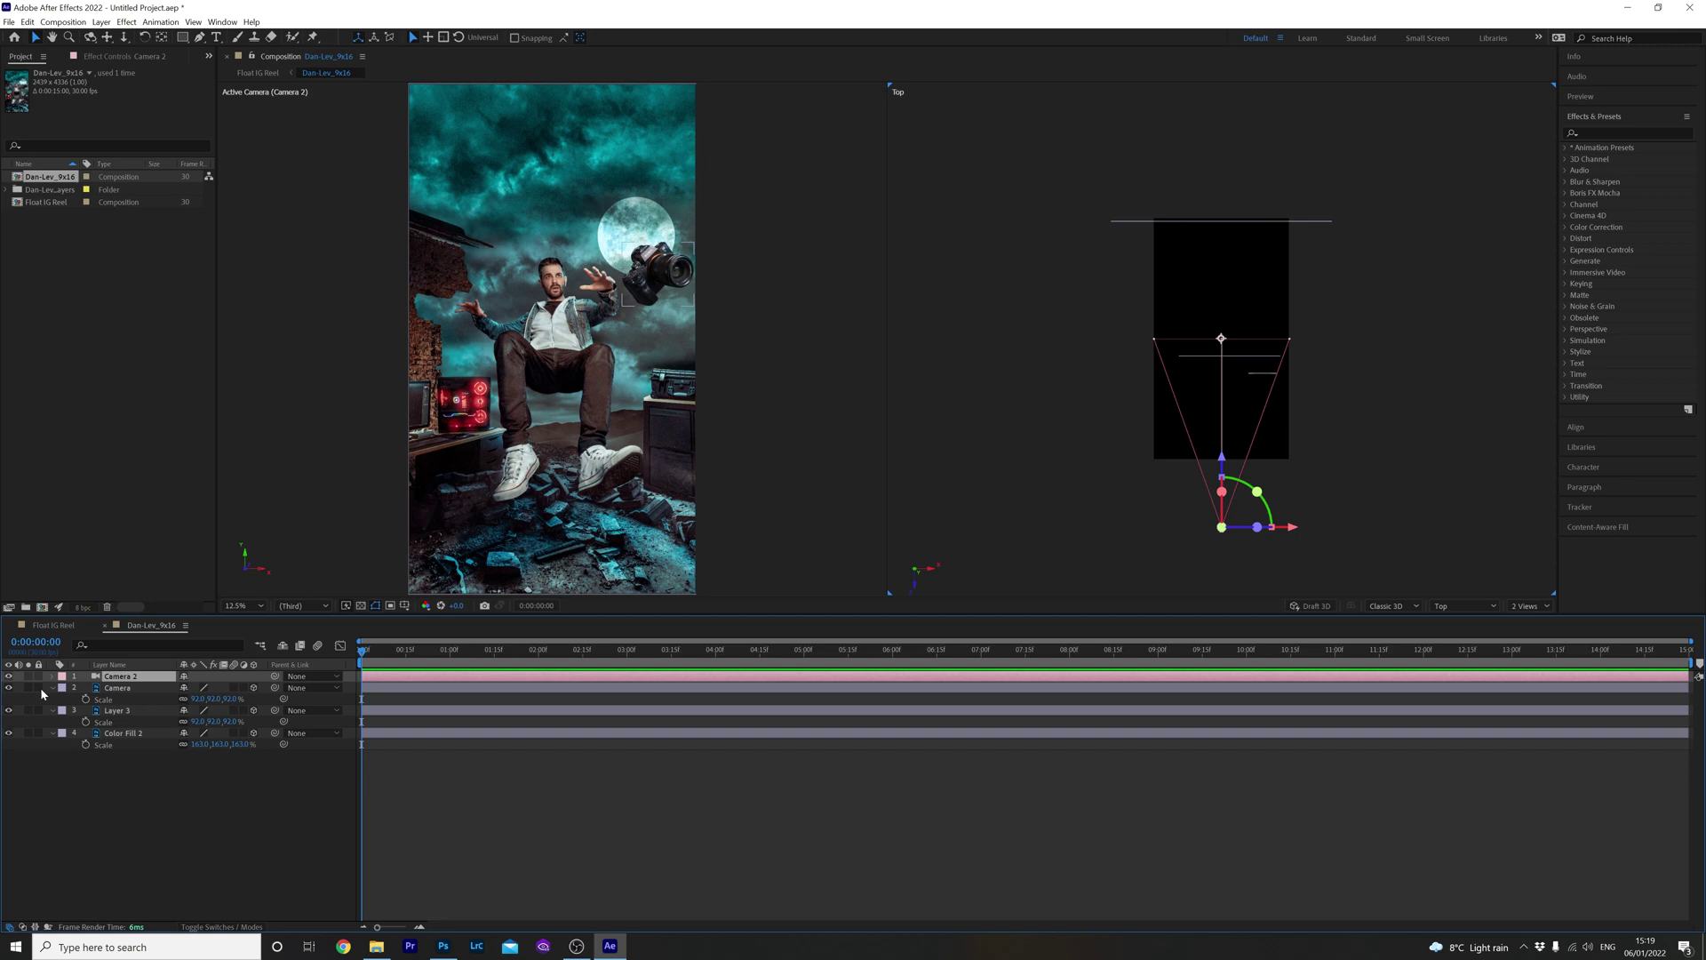
Step: Scrub Camera 2's Position Z, leaving it at 1219.5, 2168.0, -3387.5
{"action": "key", "text": "p"}
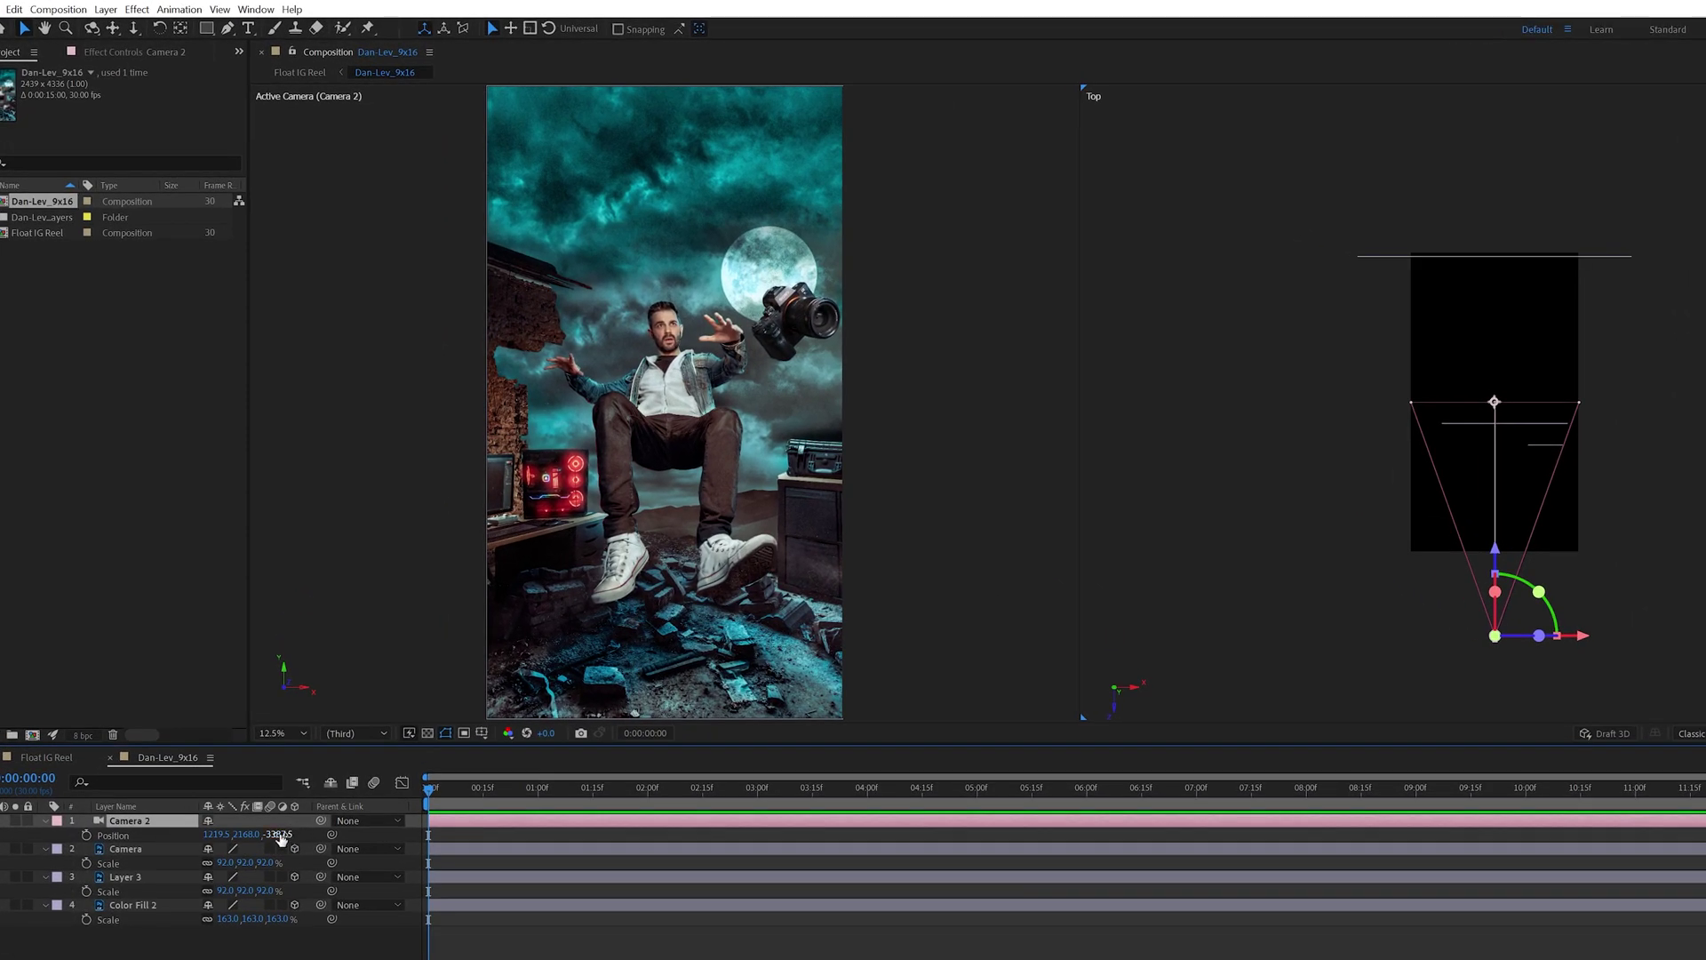
{"action": "left_click_drag", "start_coordinate": [280, 836], "coordinate": [702, 949]}
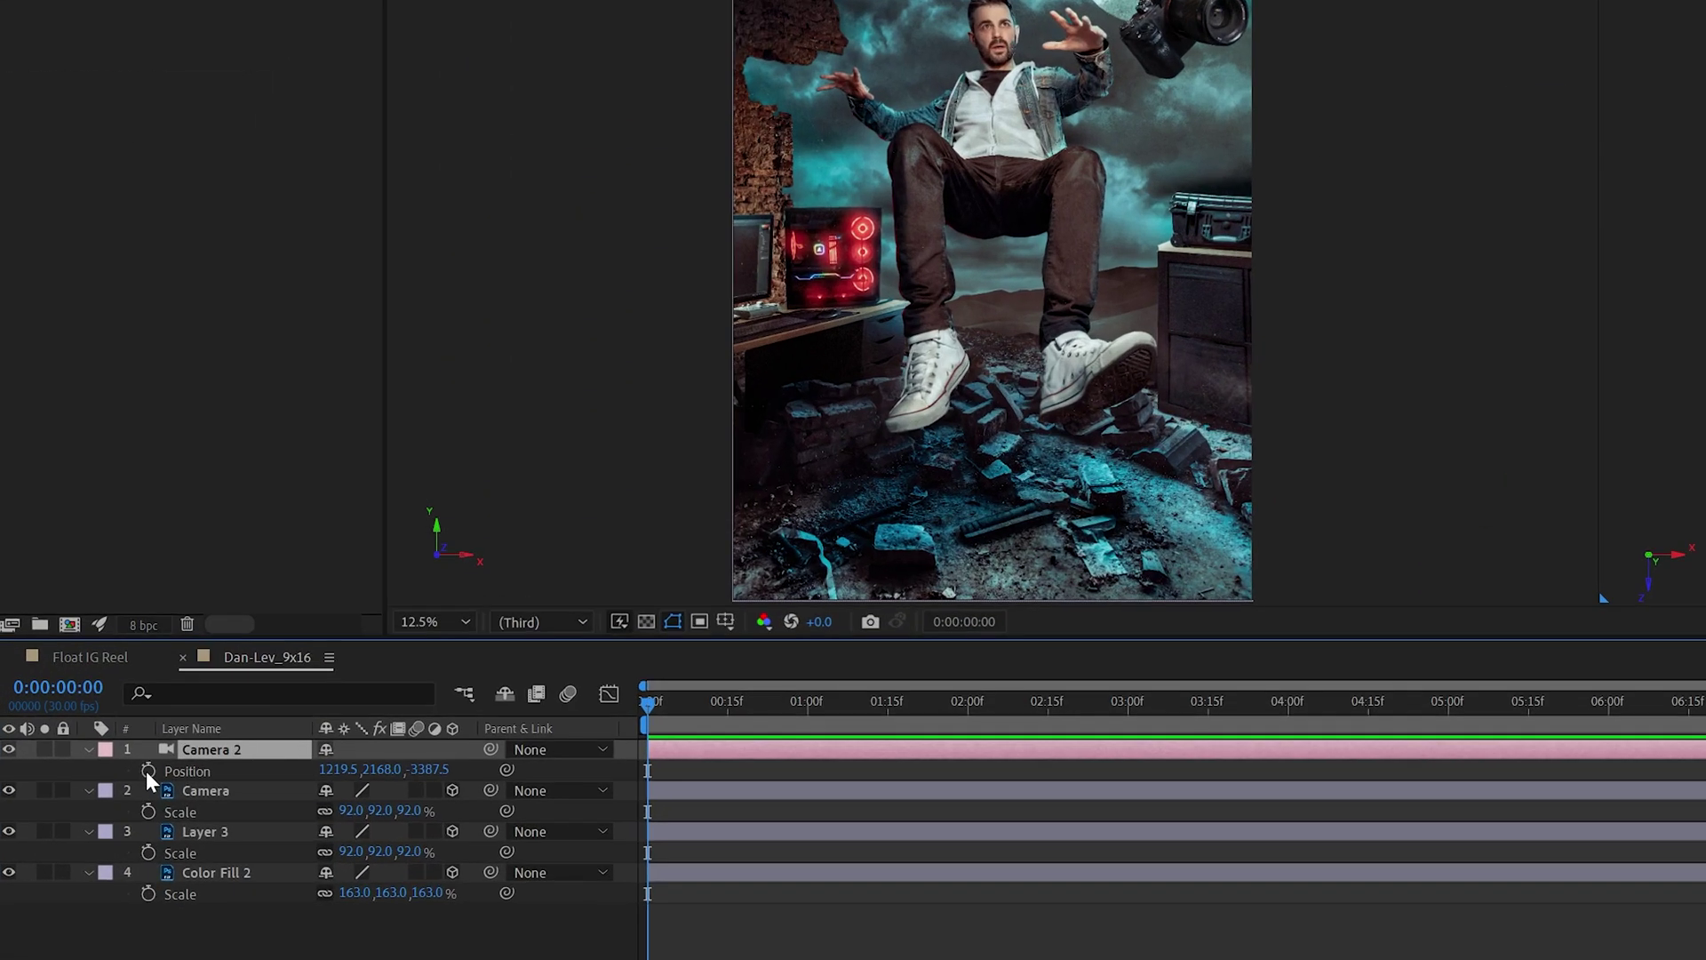
Step: Keyframe Camera 2's Position at 8 seconds, then set Z to -2550.5 at 0 s
{"action": "left_click", "coordinate": [148, 772]}
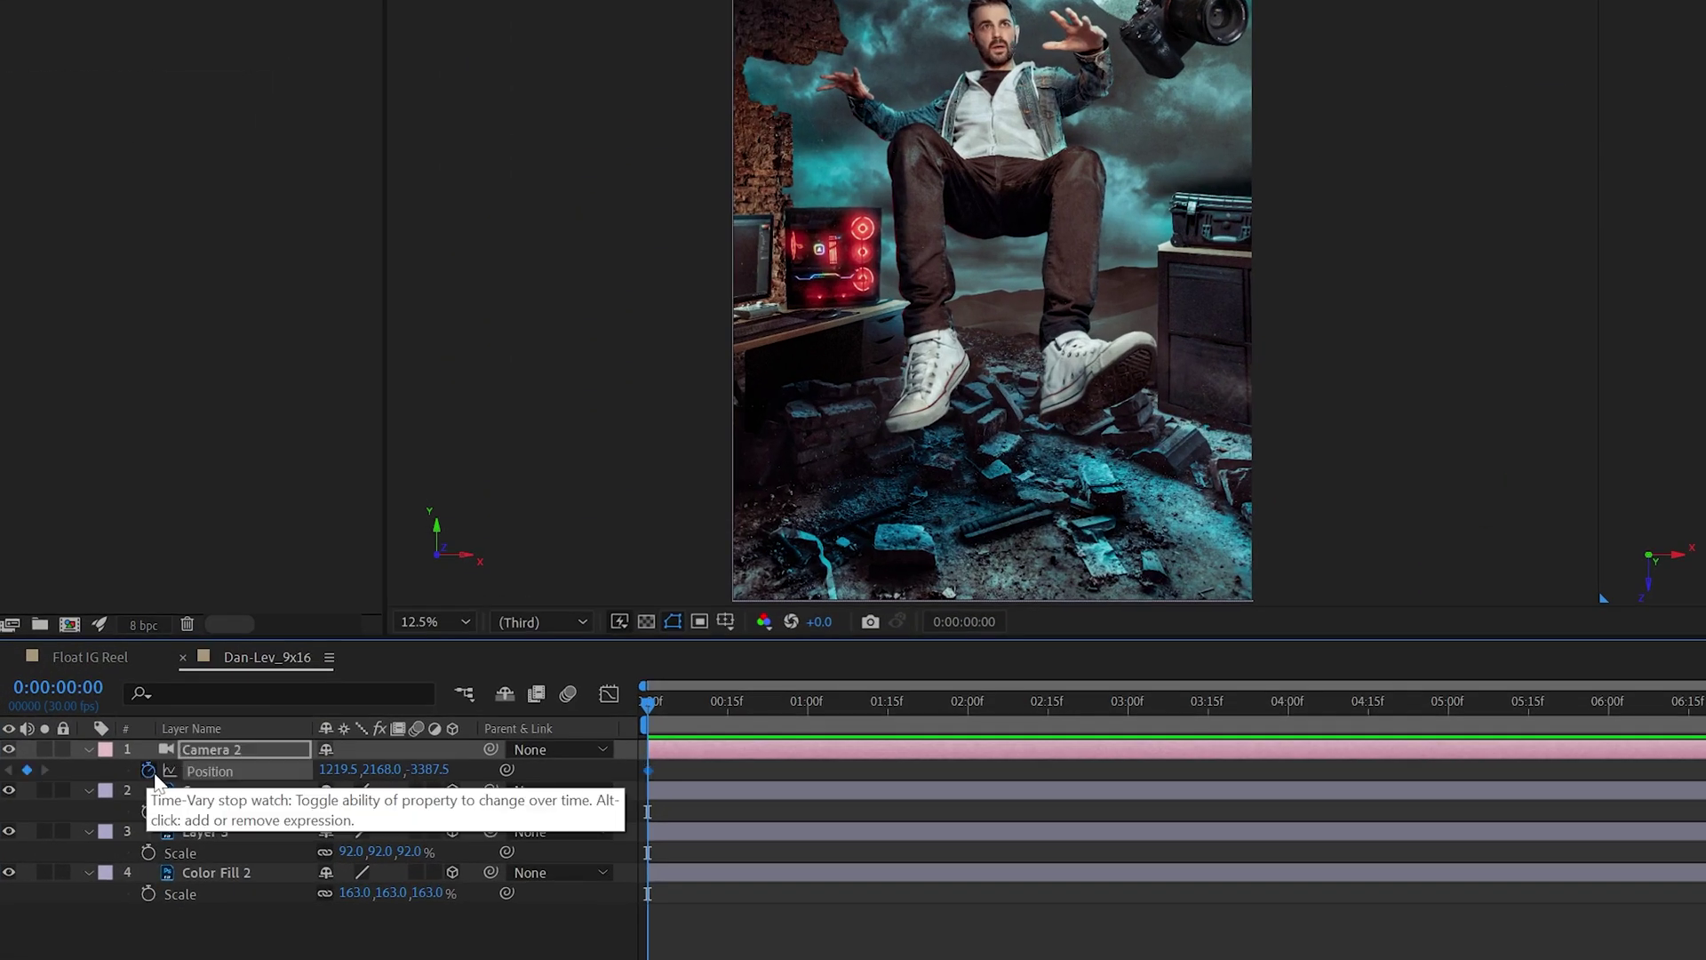
{"action": "left_click_drag", "start_coordinate": [648, 702], "coordinate": [1705, 801]}
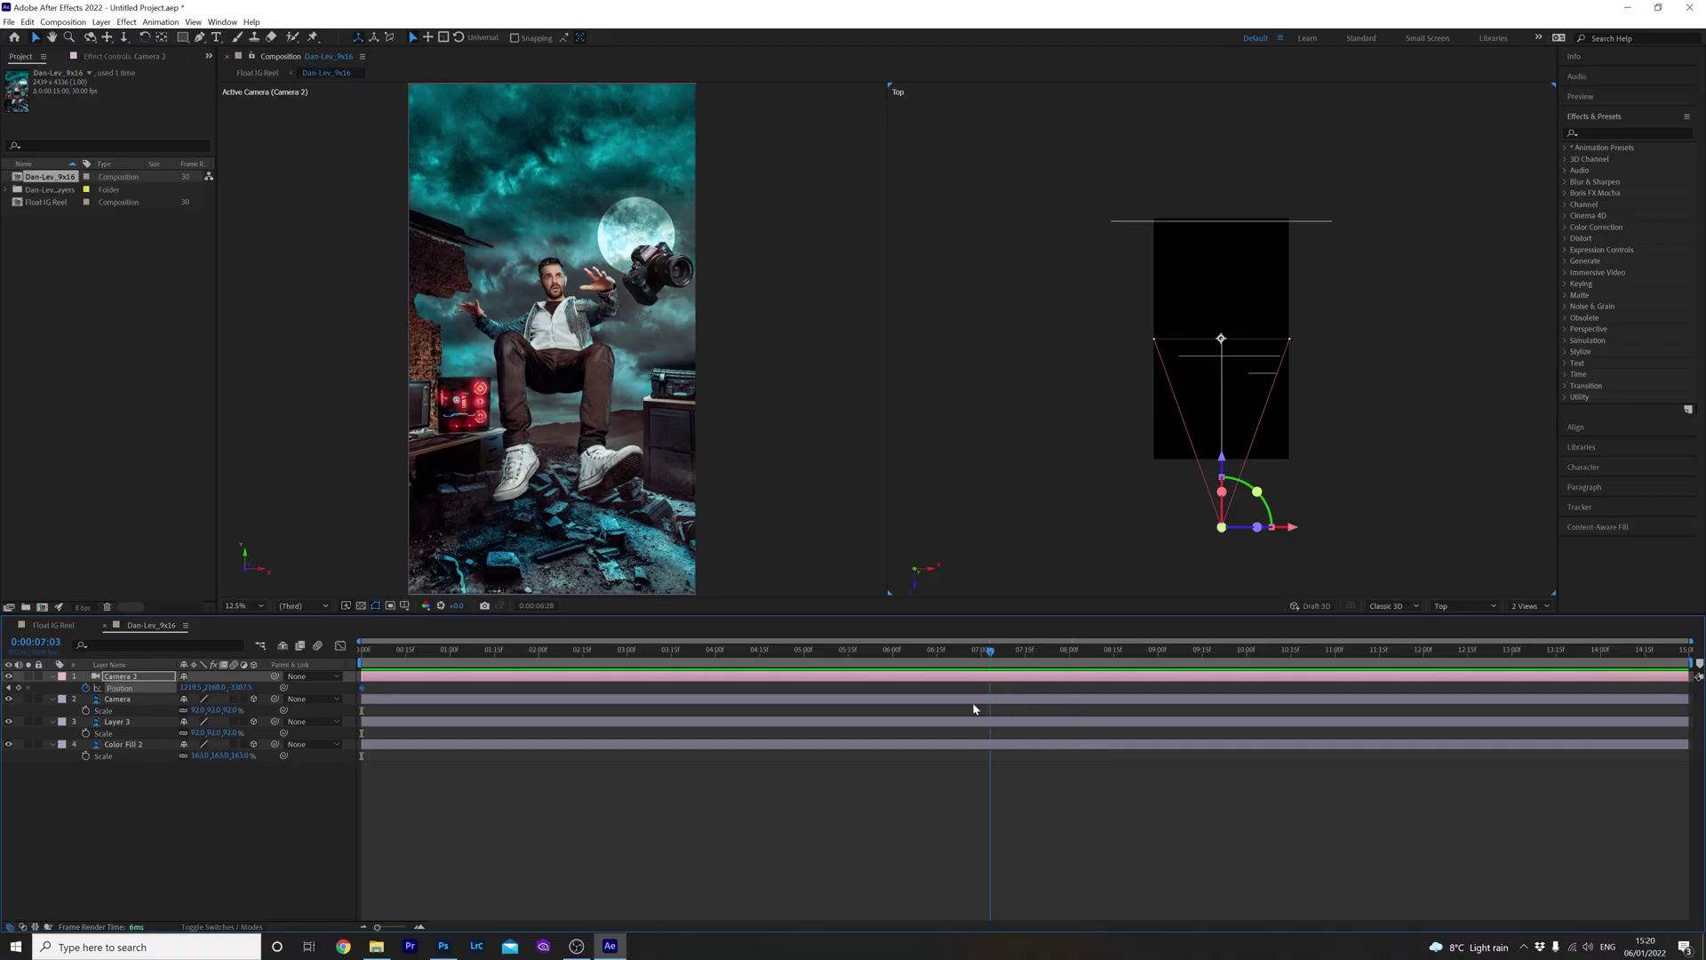
{"action": "left_click_drag", "start_coordinate": [1071, 703], "coordinate": [1070, 704]}
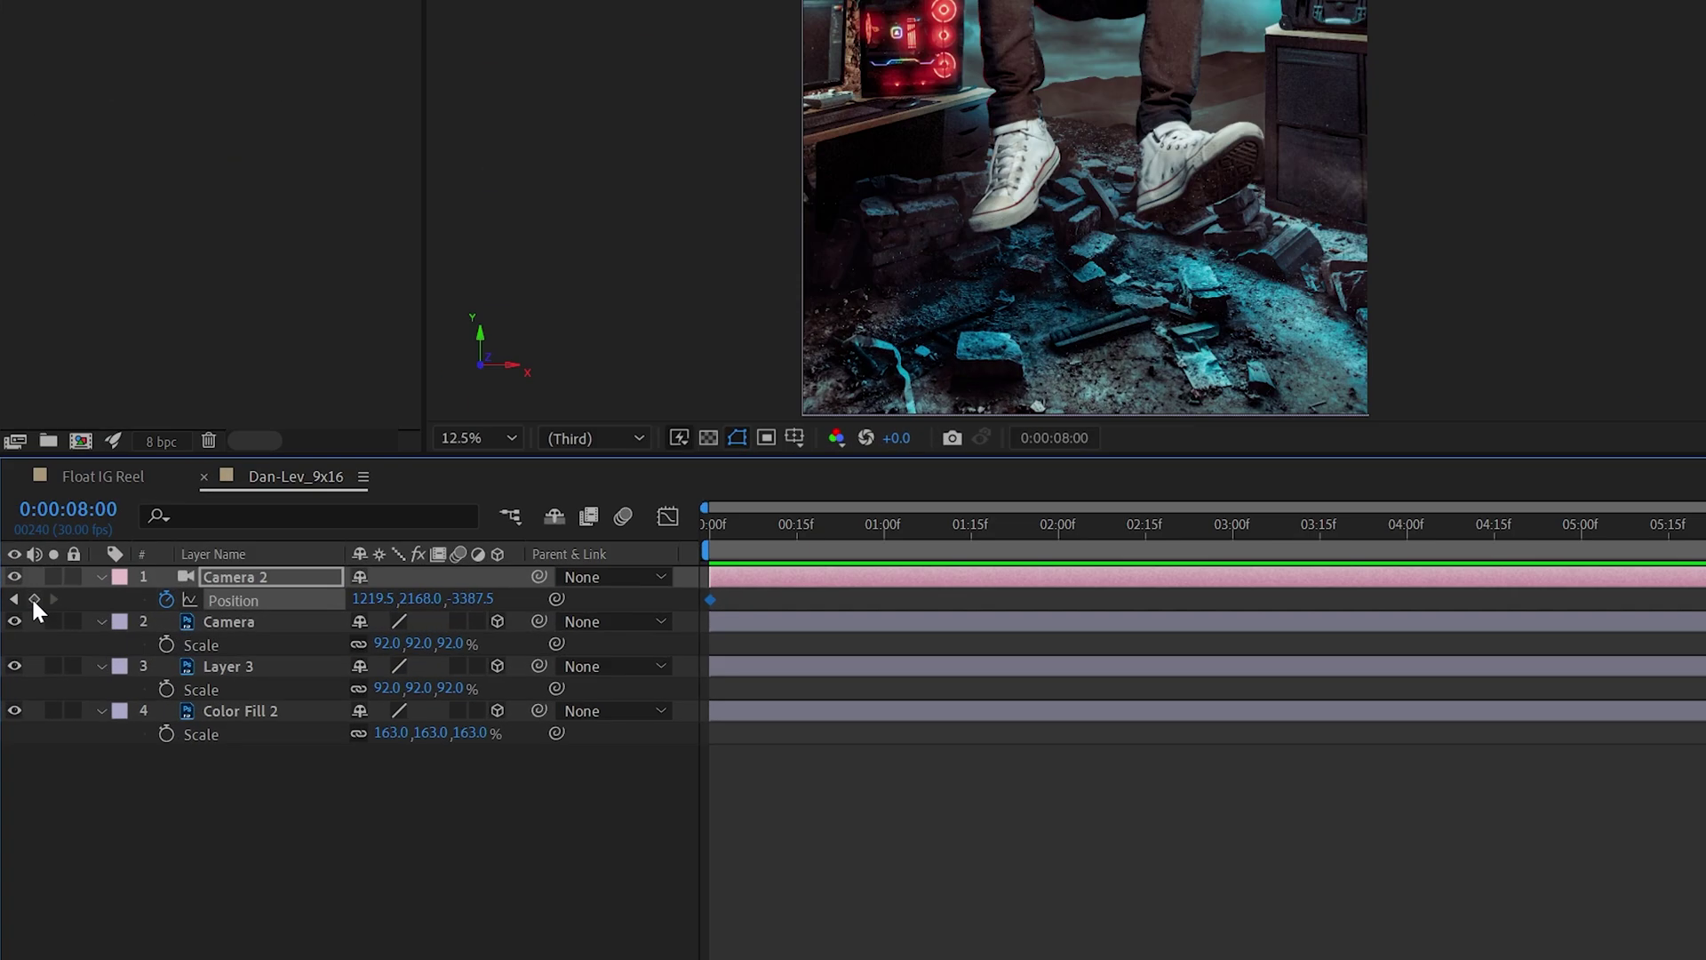
{"action": "left_click", "coordinate": [19, 687]}
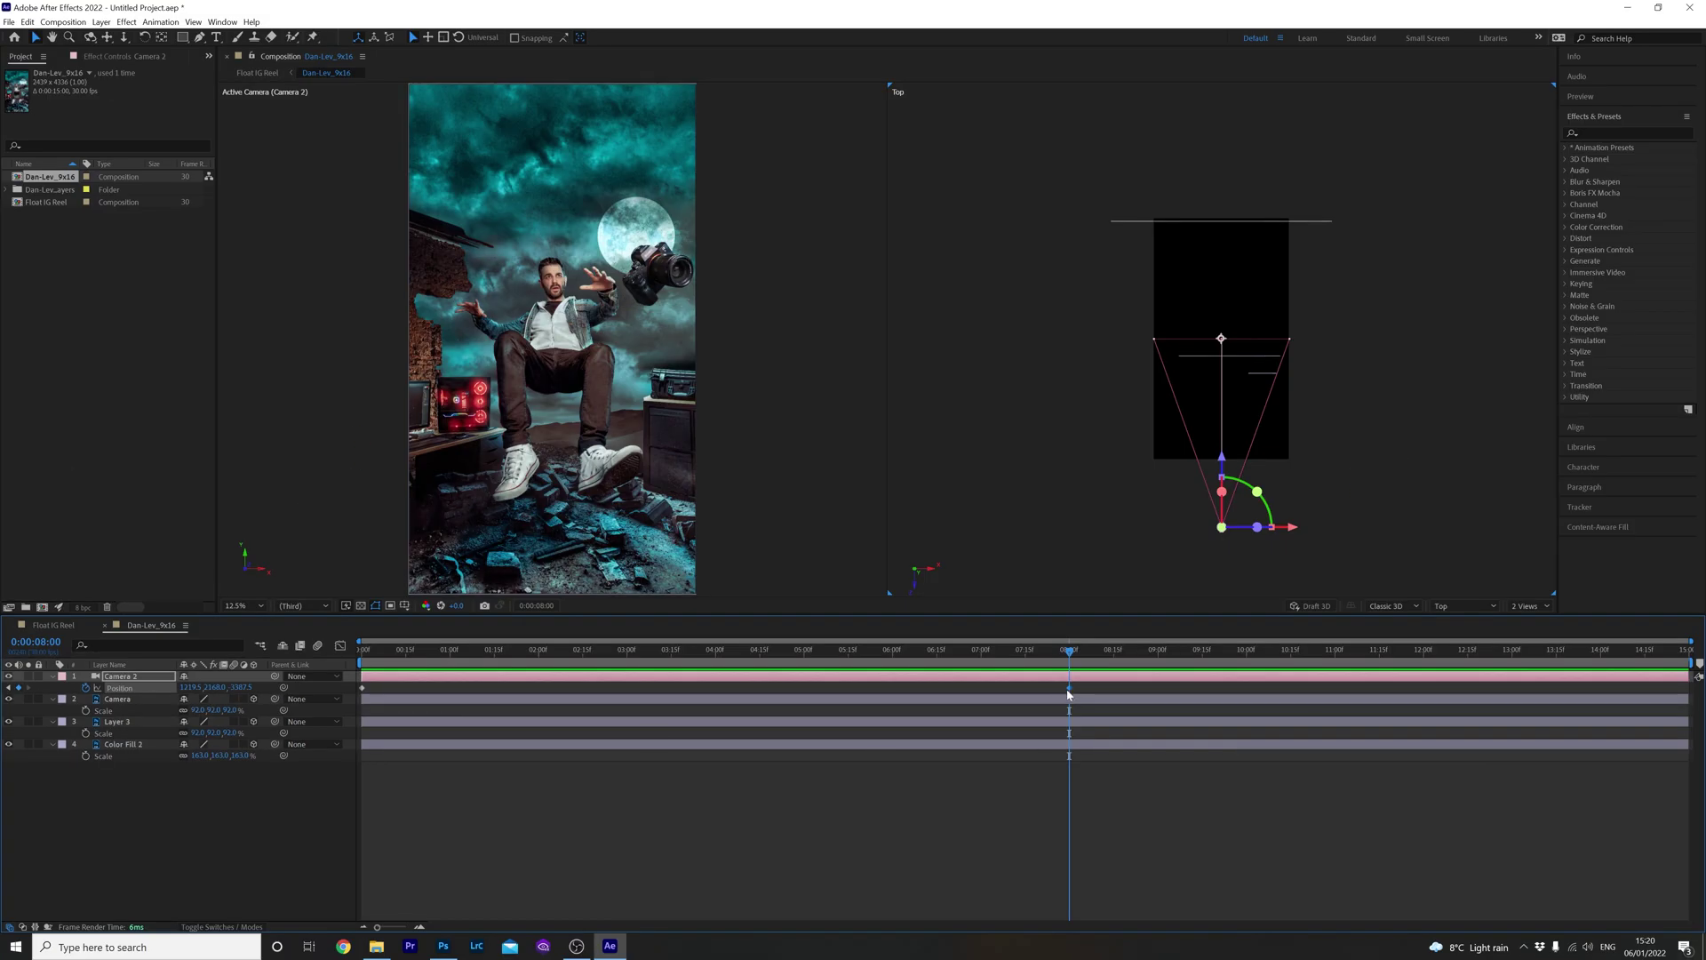
{"action": "mouse_move", "coordinate": [1073, 692]}
{"action": "left_click_drag", "start_coordinate": [1026, 657], "coordinate": [354, 691]}
{"action": "left_click_drag", "start_coordinate": [238, 687], "coordinate": [804, 664]}
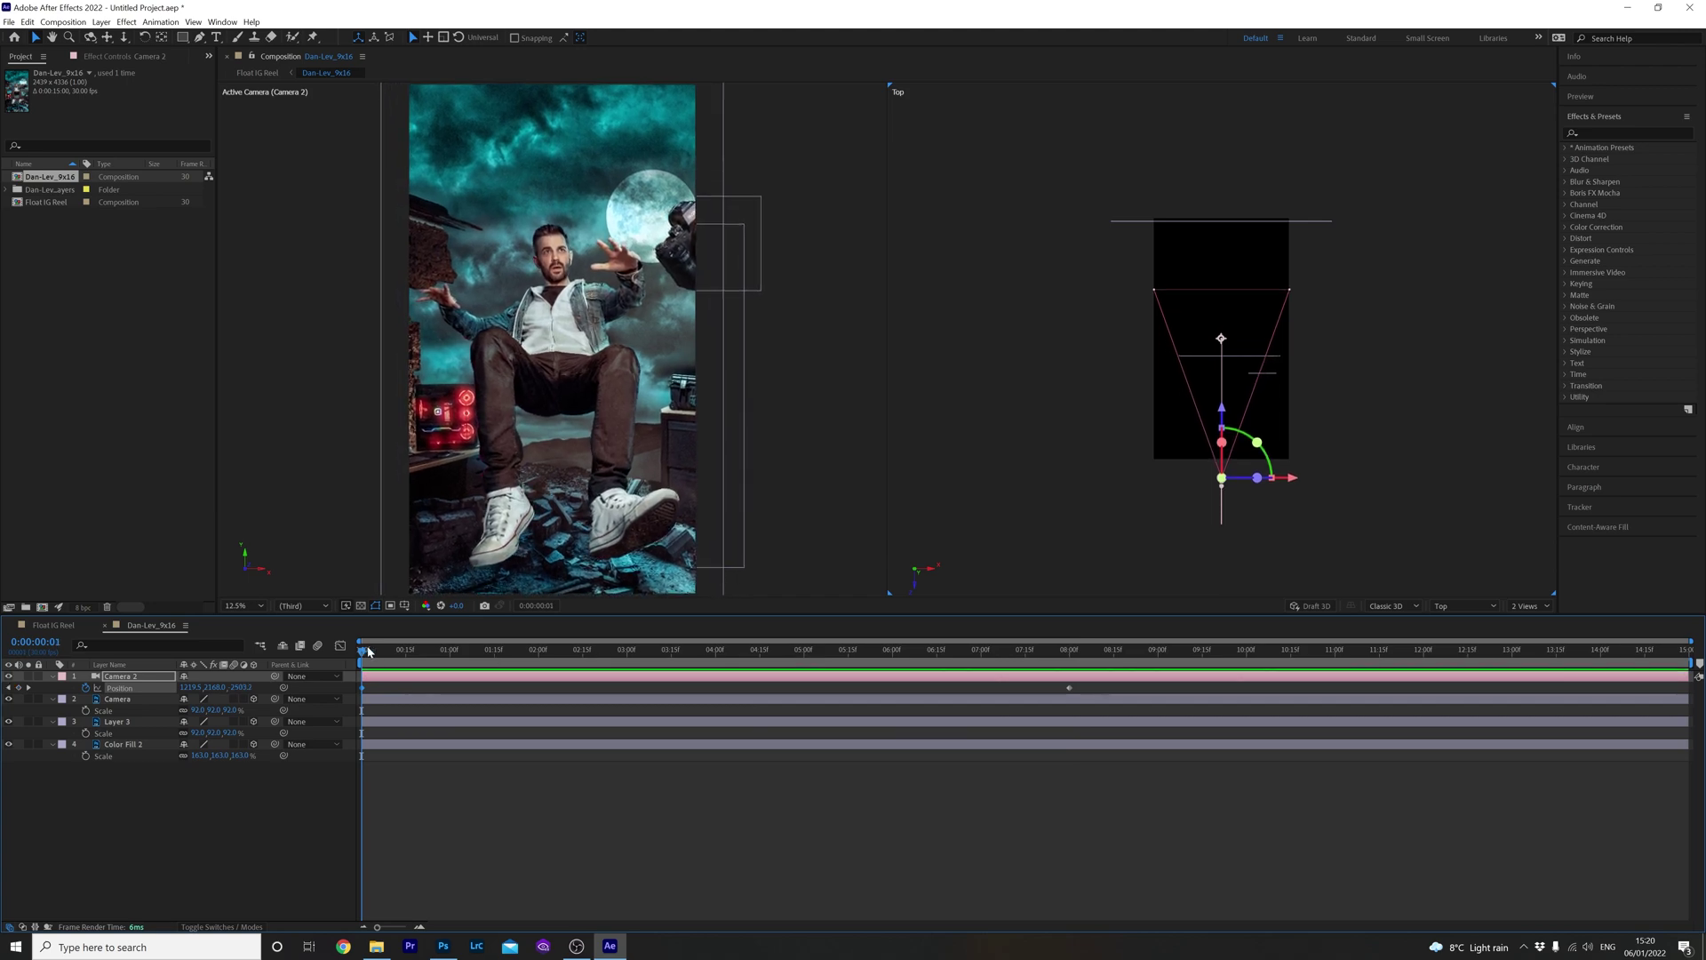
{"action": "left_click_drag", "start_coordinate": [370, 651], "coordinate": [507, 685]}
Step: Add Layer 3 Position keyframes at 0 s and at 8 seconds
{"action": "left_click", "coordinate": [28, 687]}
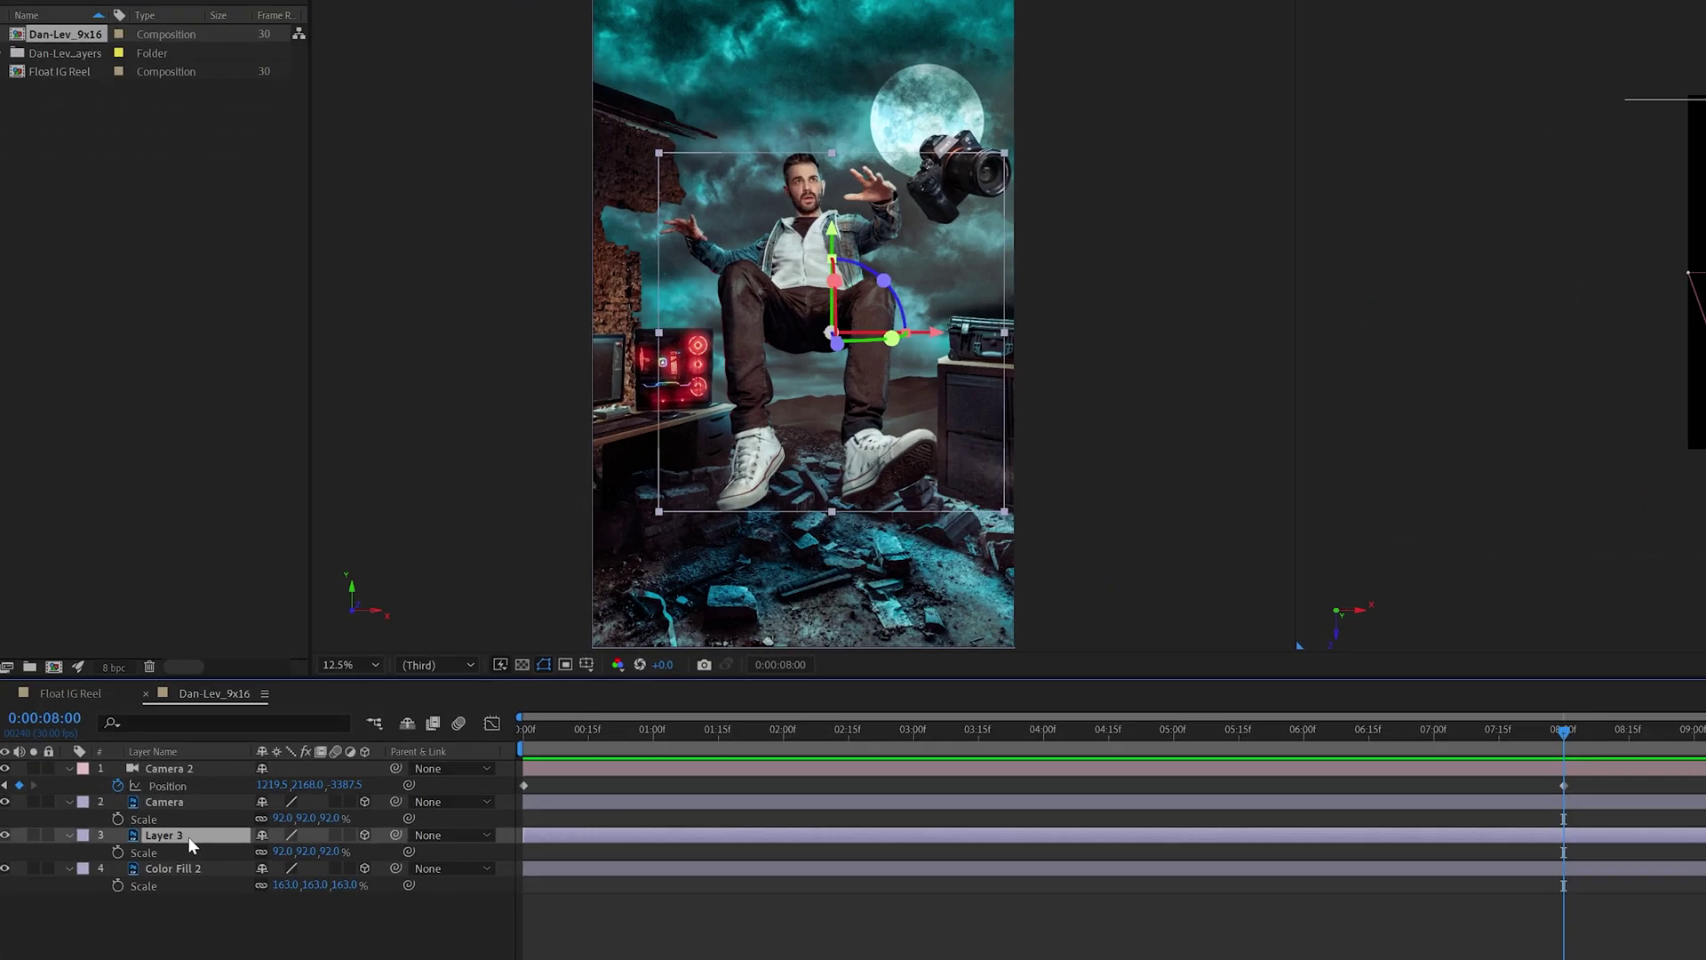
{"action": "key", "text": "p"}
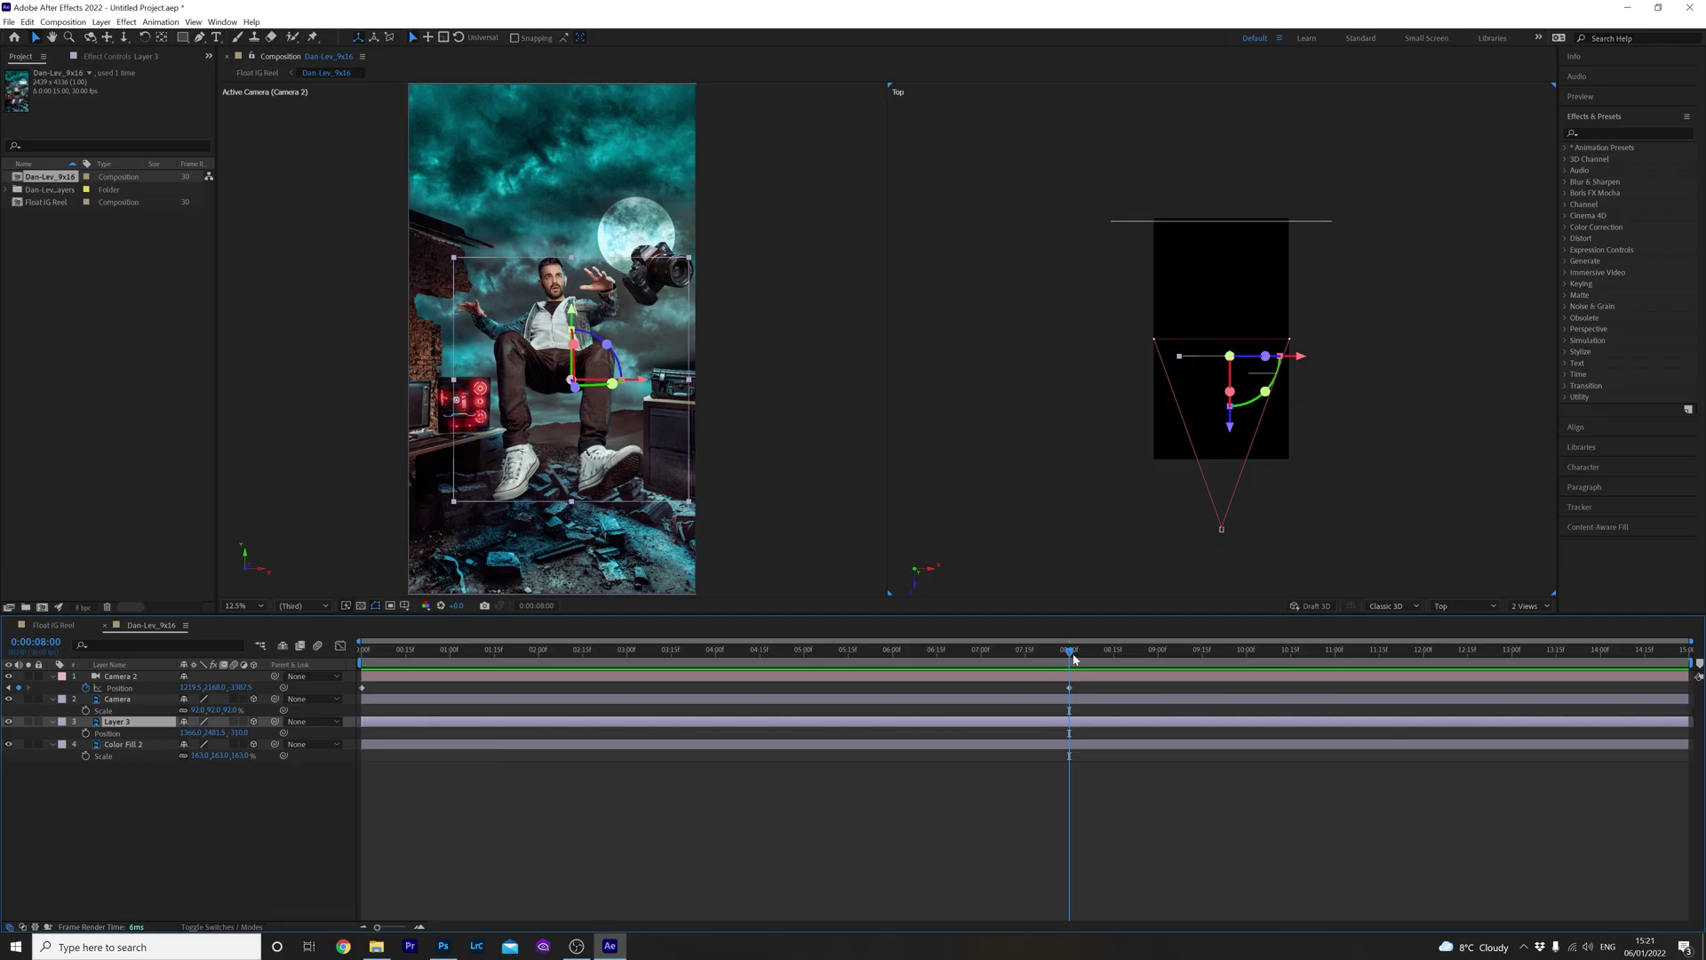
{"action": "left_click_drag", "start_coordinate": [1074, 657], "coordinate": [336, 677]}
{"action": "key", "text": "p"}
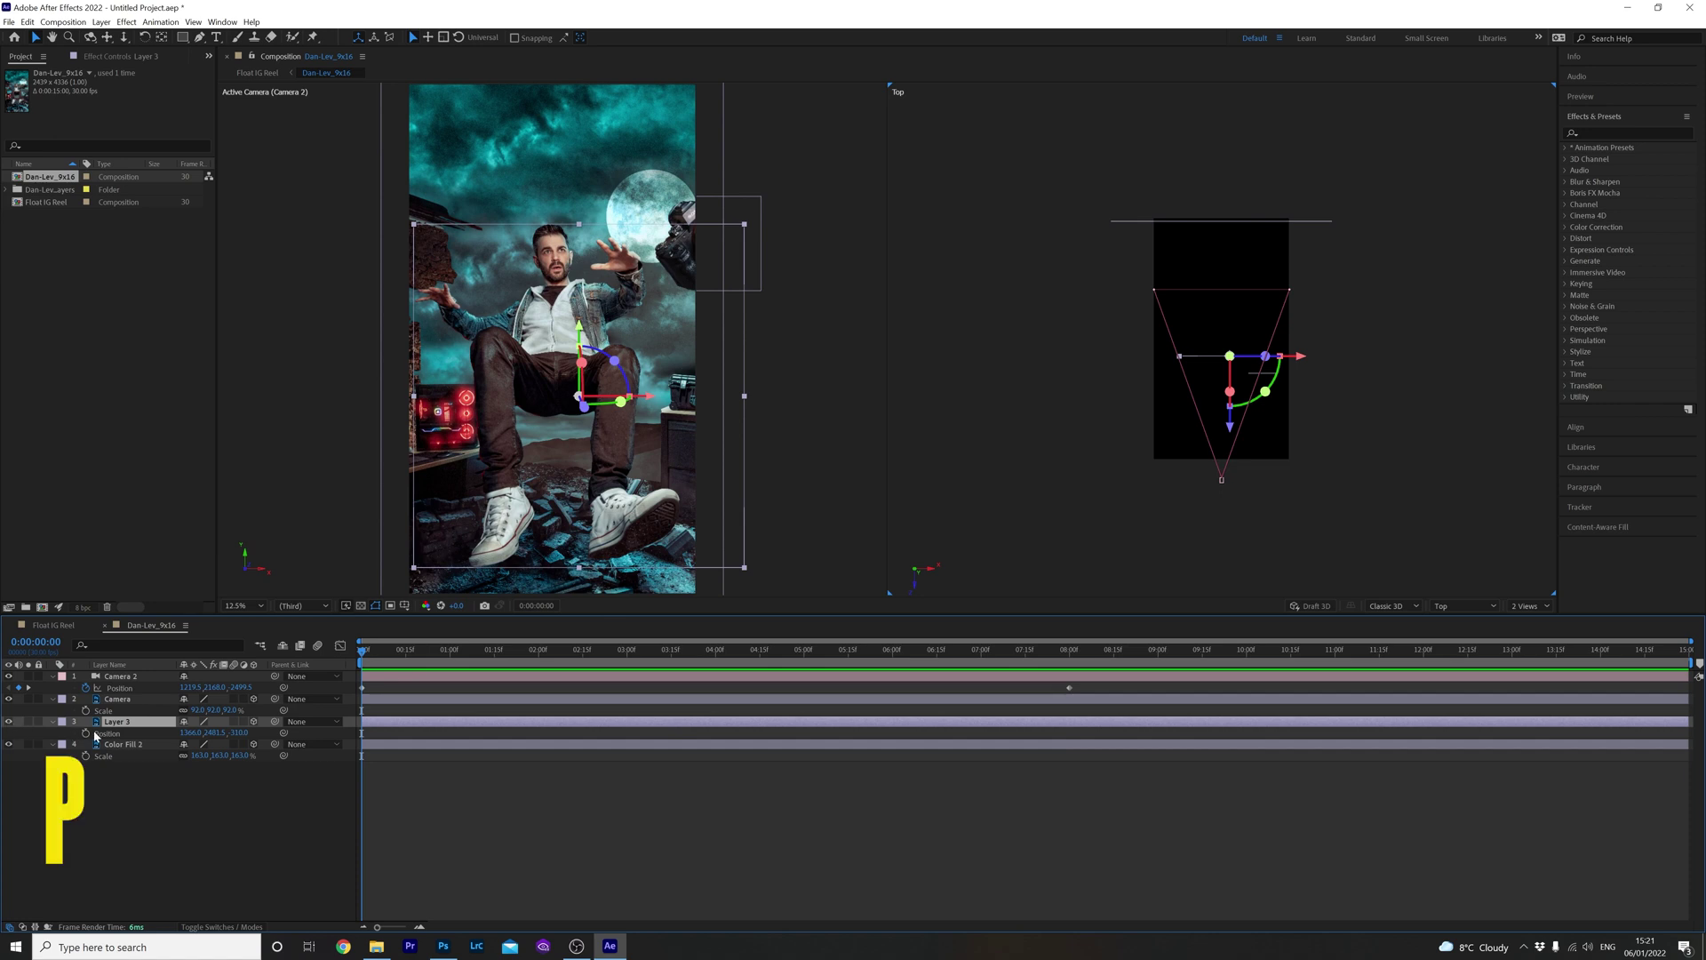
{"action": "left_click", "coordinate": [86, 734]}
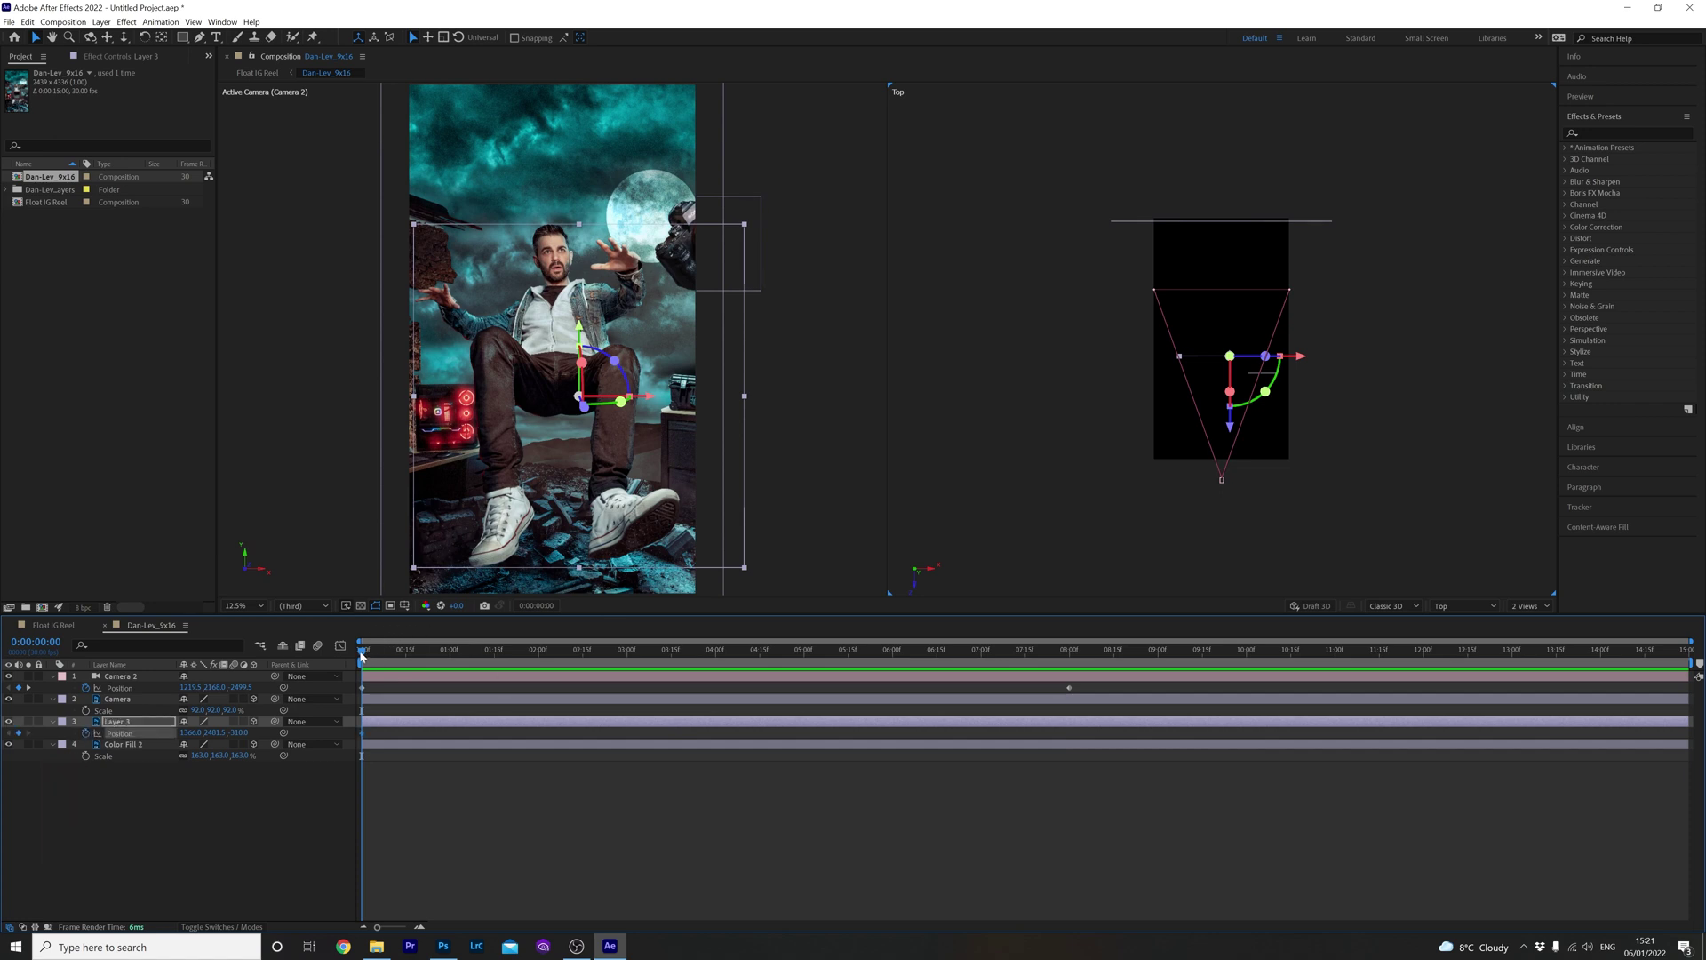
{"action": "left_click_drag", "start_coordinate": [362, 655], "coordinate": [1071, 668]}
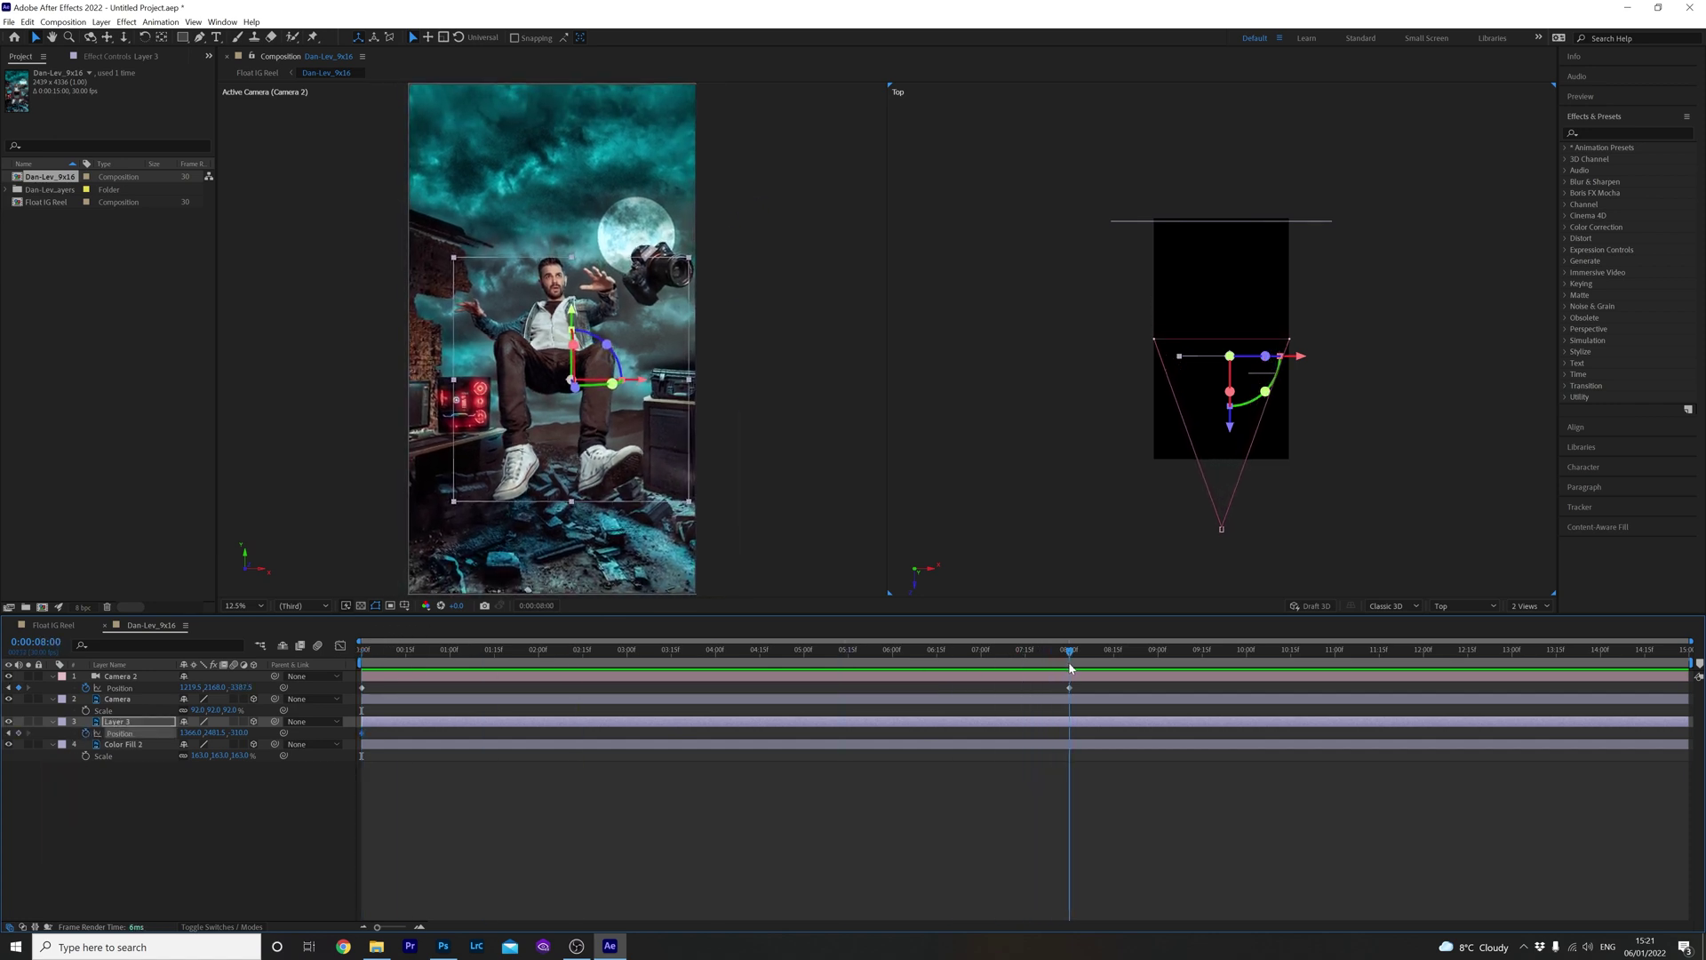
{"action": "left_click", "coordinate": [19, 733]}
Step: Raise the man at 8 seconds to 1366.0, 2262.5, -310.0 and preview the animation
{"action": "left_click_drag", "start_coordinate": [1069, 655], "coordinate": [333, 690]}
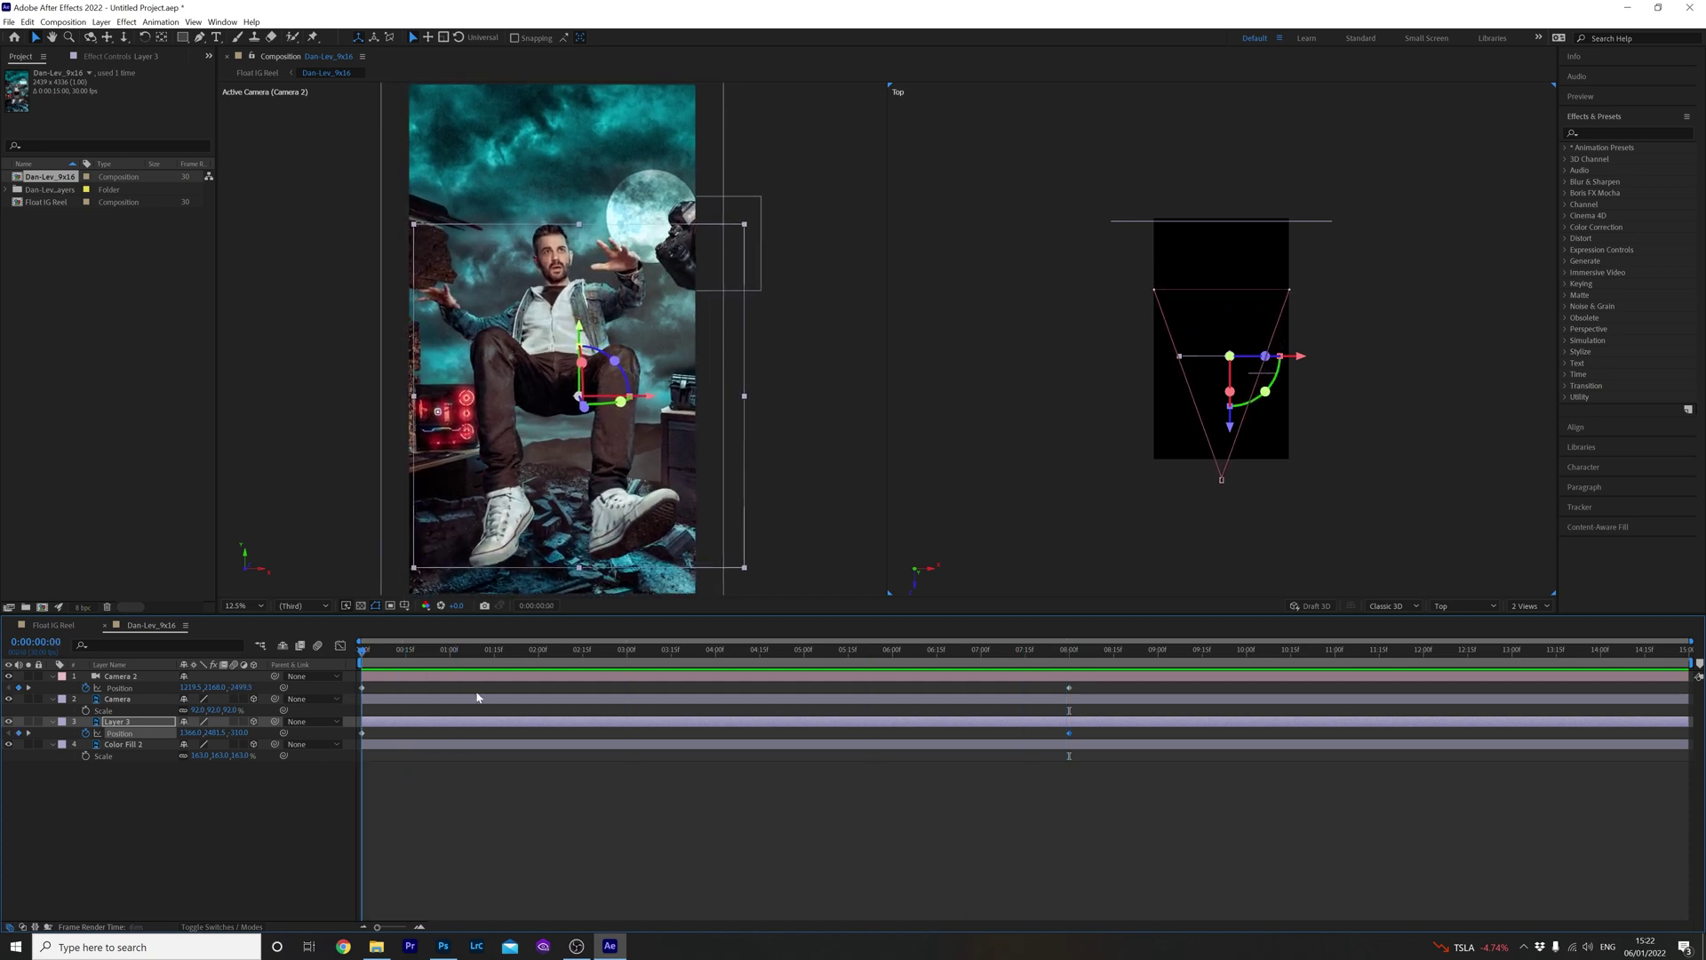
{"action": "left_click_drag", "start_coordinate": [477, 697], "coordinate": [1070, 701]}
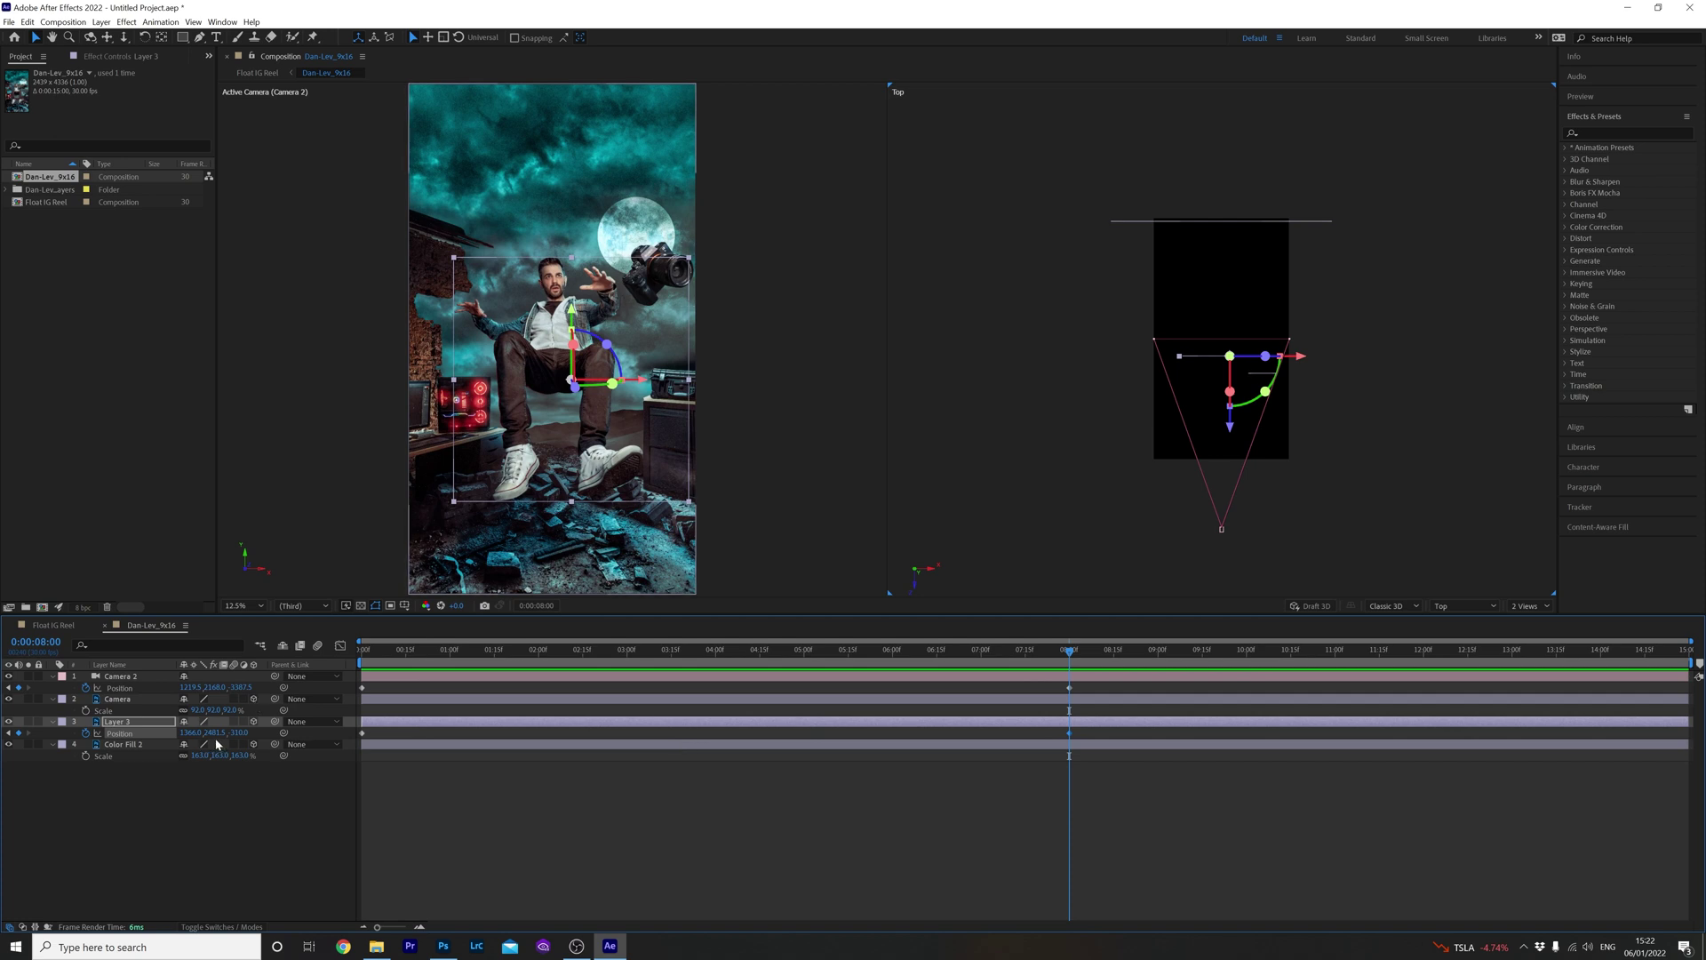
{"action": "left_click_drag", "start_coordinate": [216, 733], "coordinate": [205, 733]}
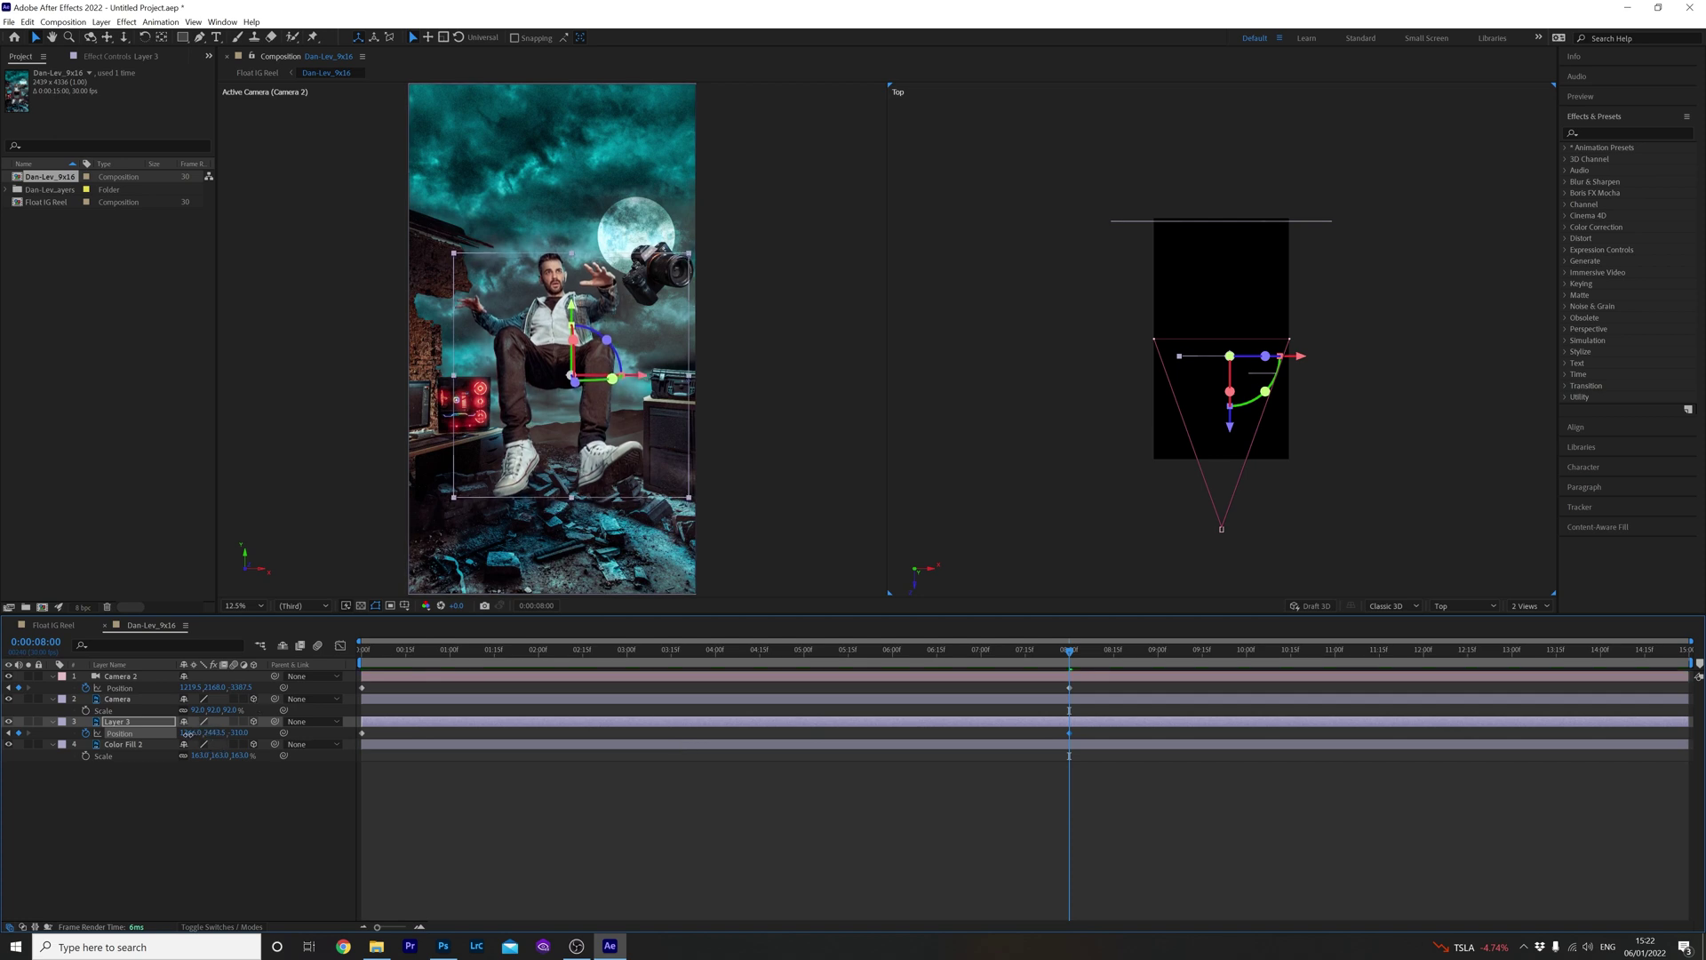
{"action": "left_click_drag", "start_coordinate": [160, 739], "coordinate": [113, 749]}
{"action": "key", "text": "space"}
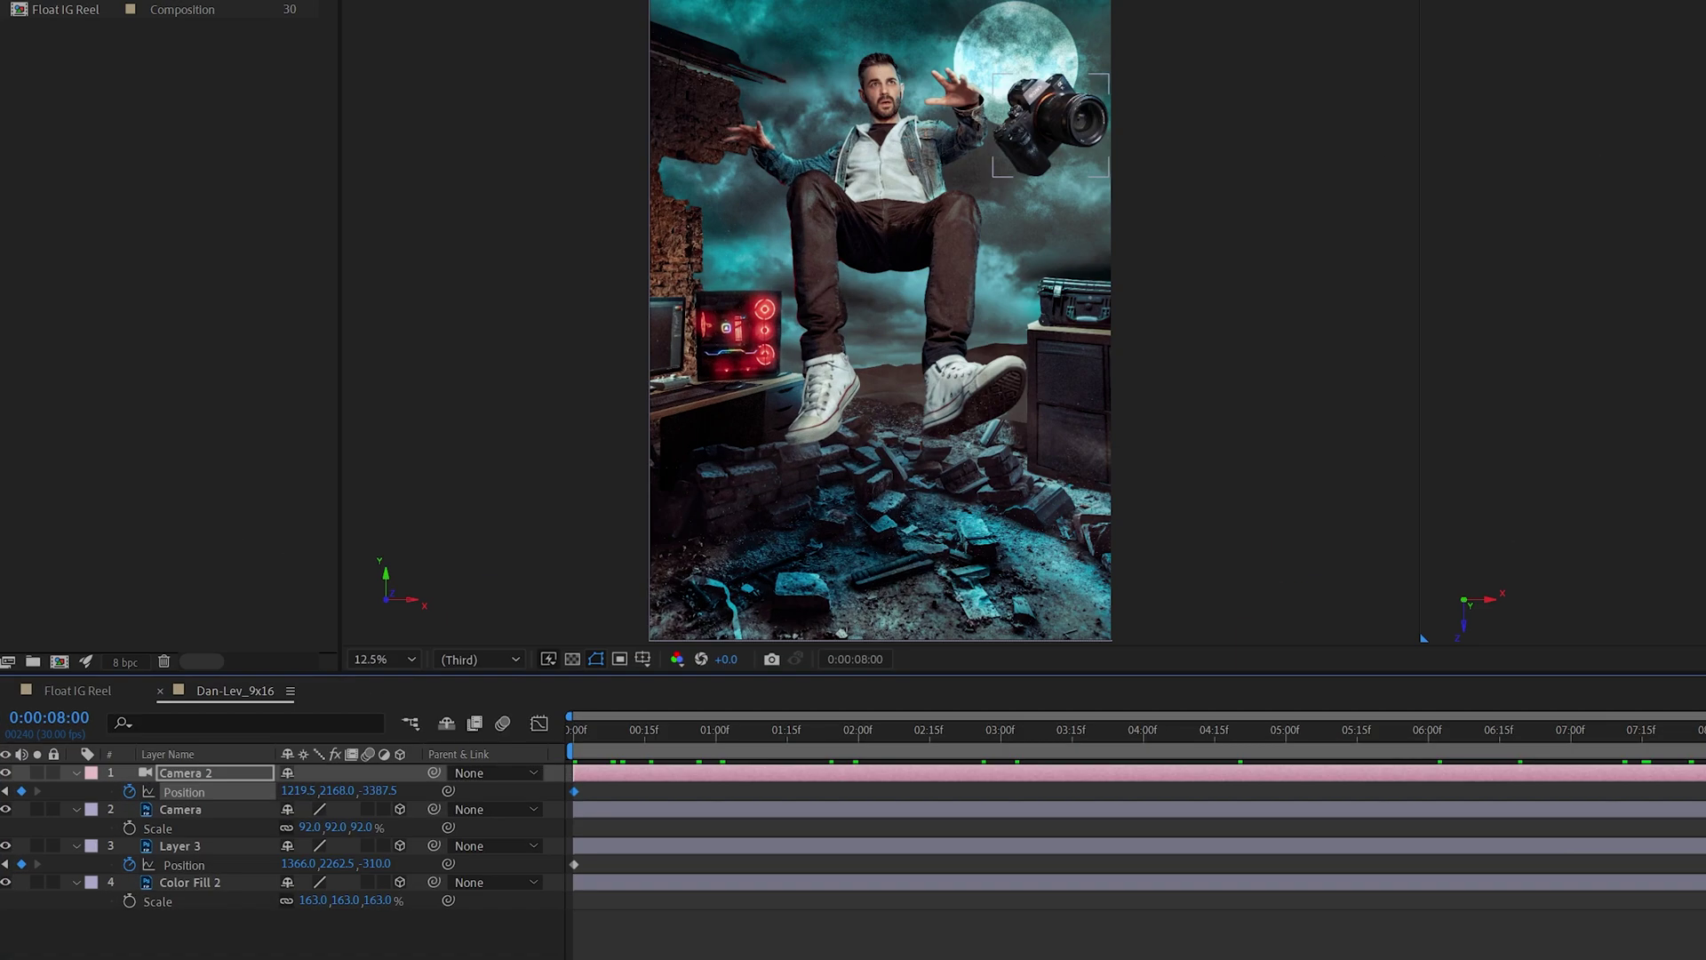
Step: Keyframe the Camera layer's Z Rotation from 0° at 0 s to -23° at 8 seconds, then preview
{"action": "left_click", "coordinate": [185, 810]}
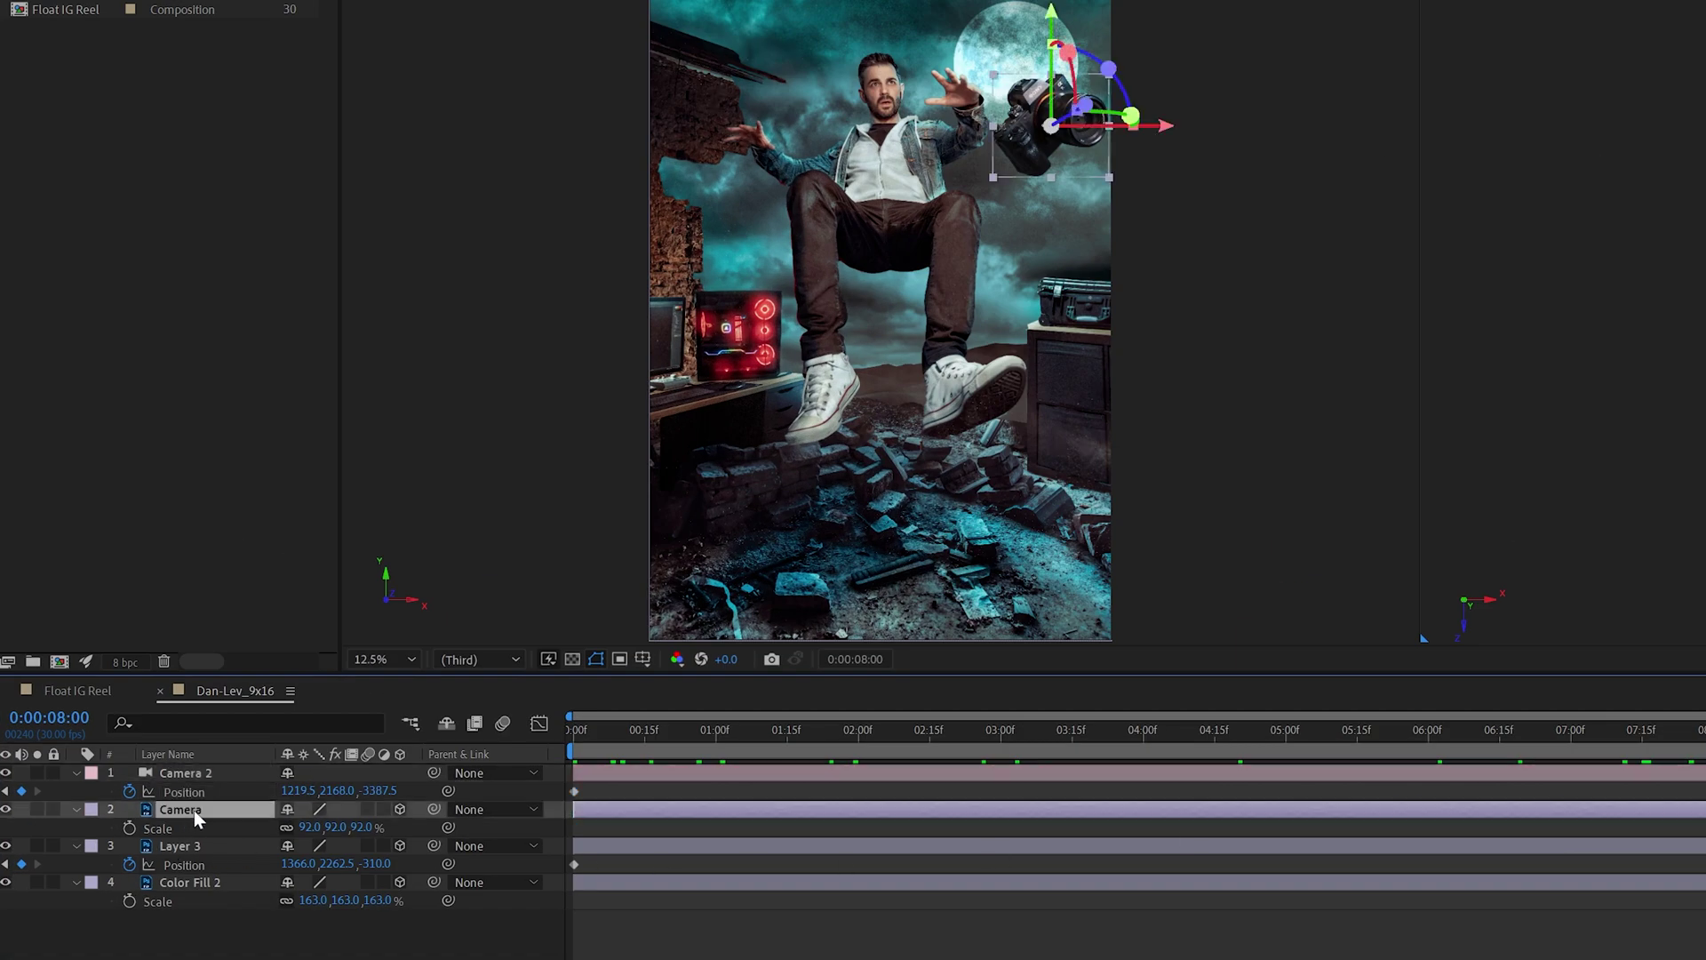
{"action": "key", "text": "r"}
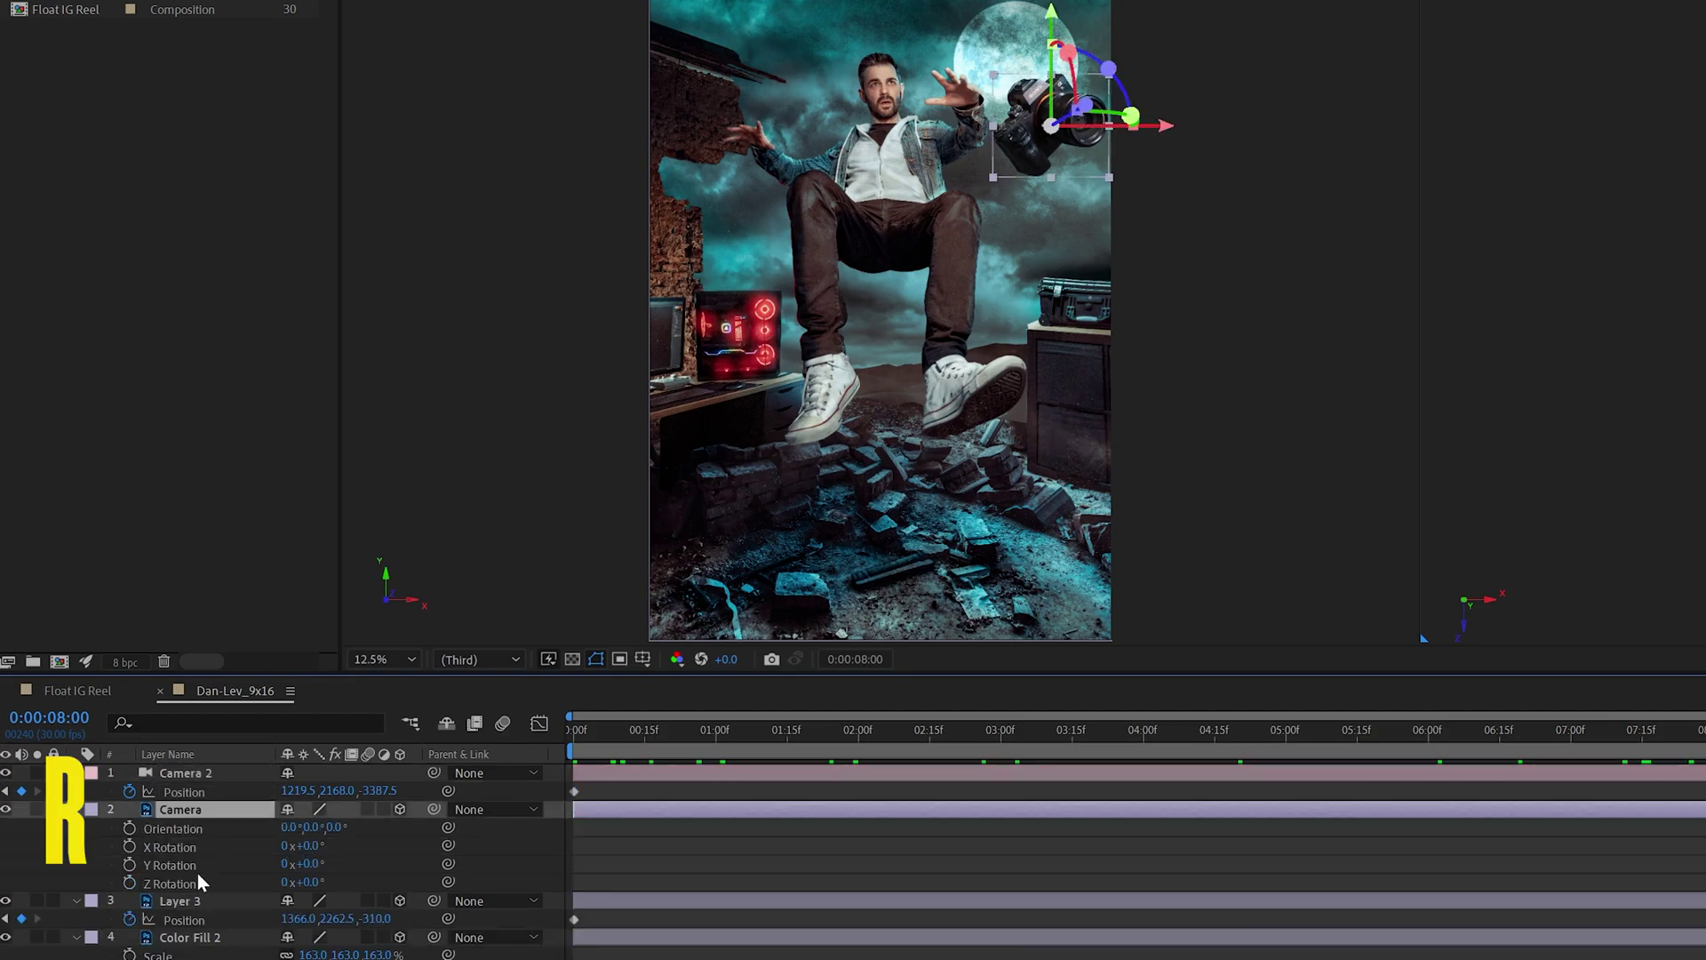
{"action": "key", "text": "Home"}
{"action": "left_click", "coordinate": [129, 882]}
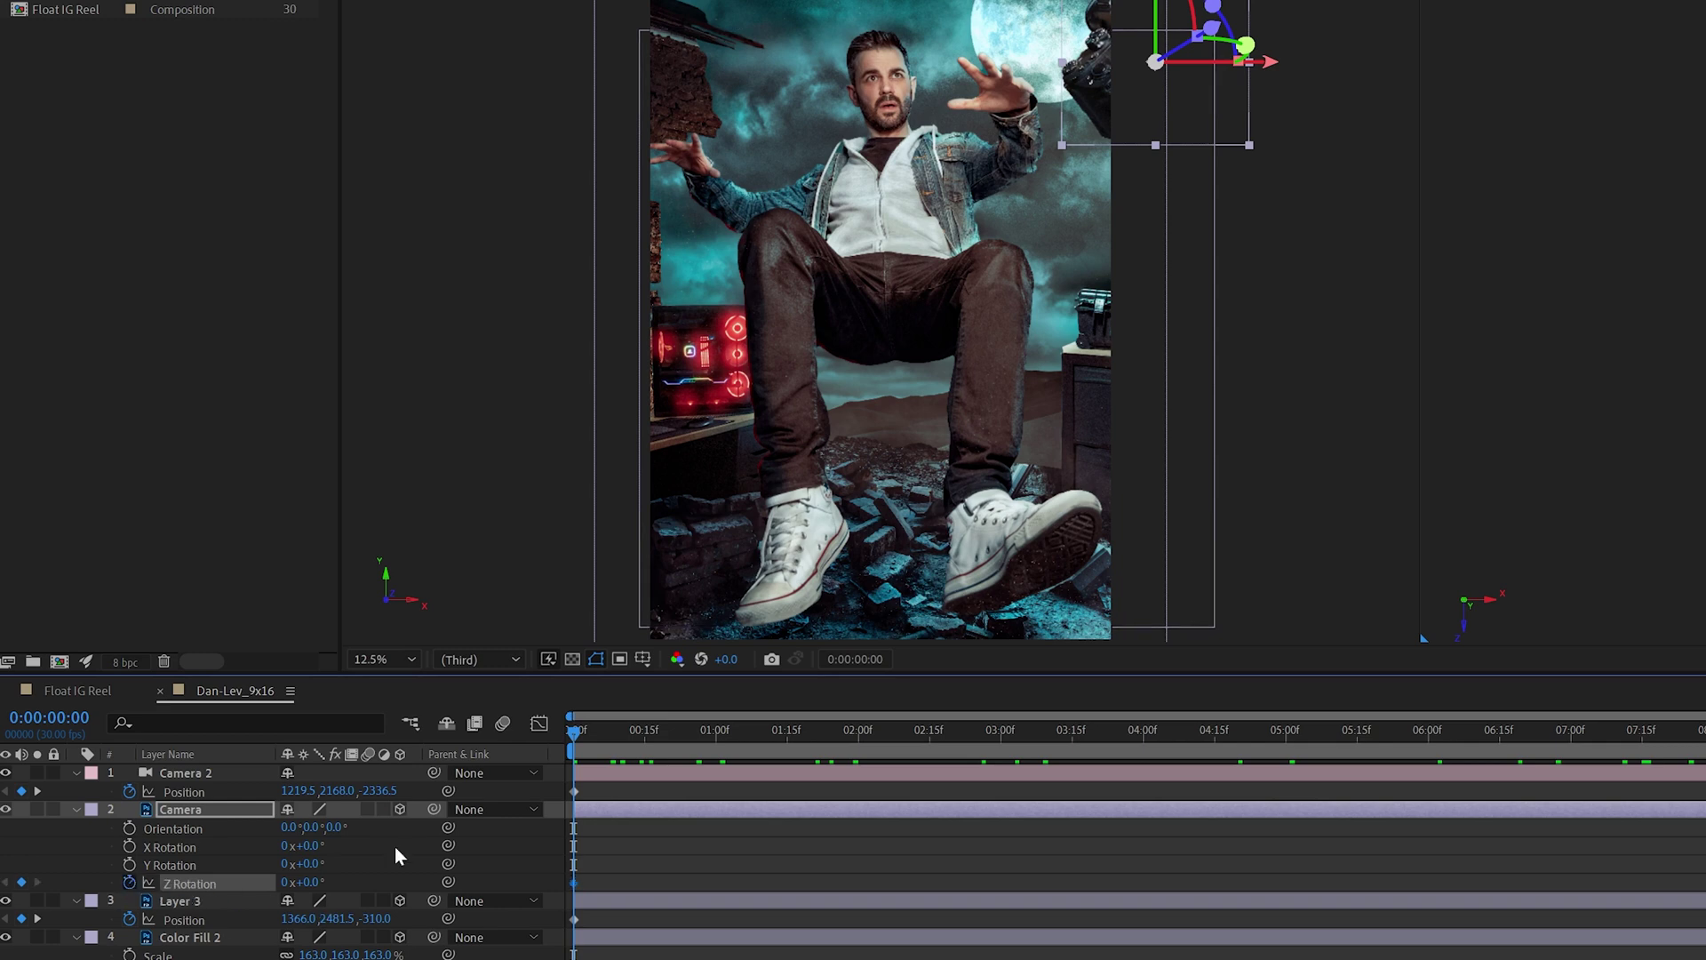
{"action": "left_click_drag", "start_coordinate": [576, 730], "coordinate": [1237, 730]}
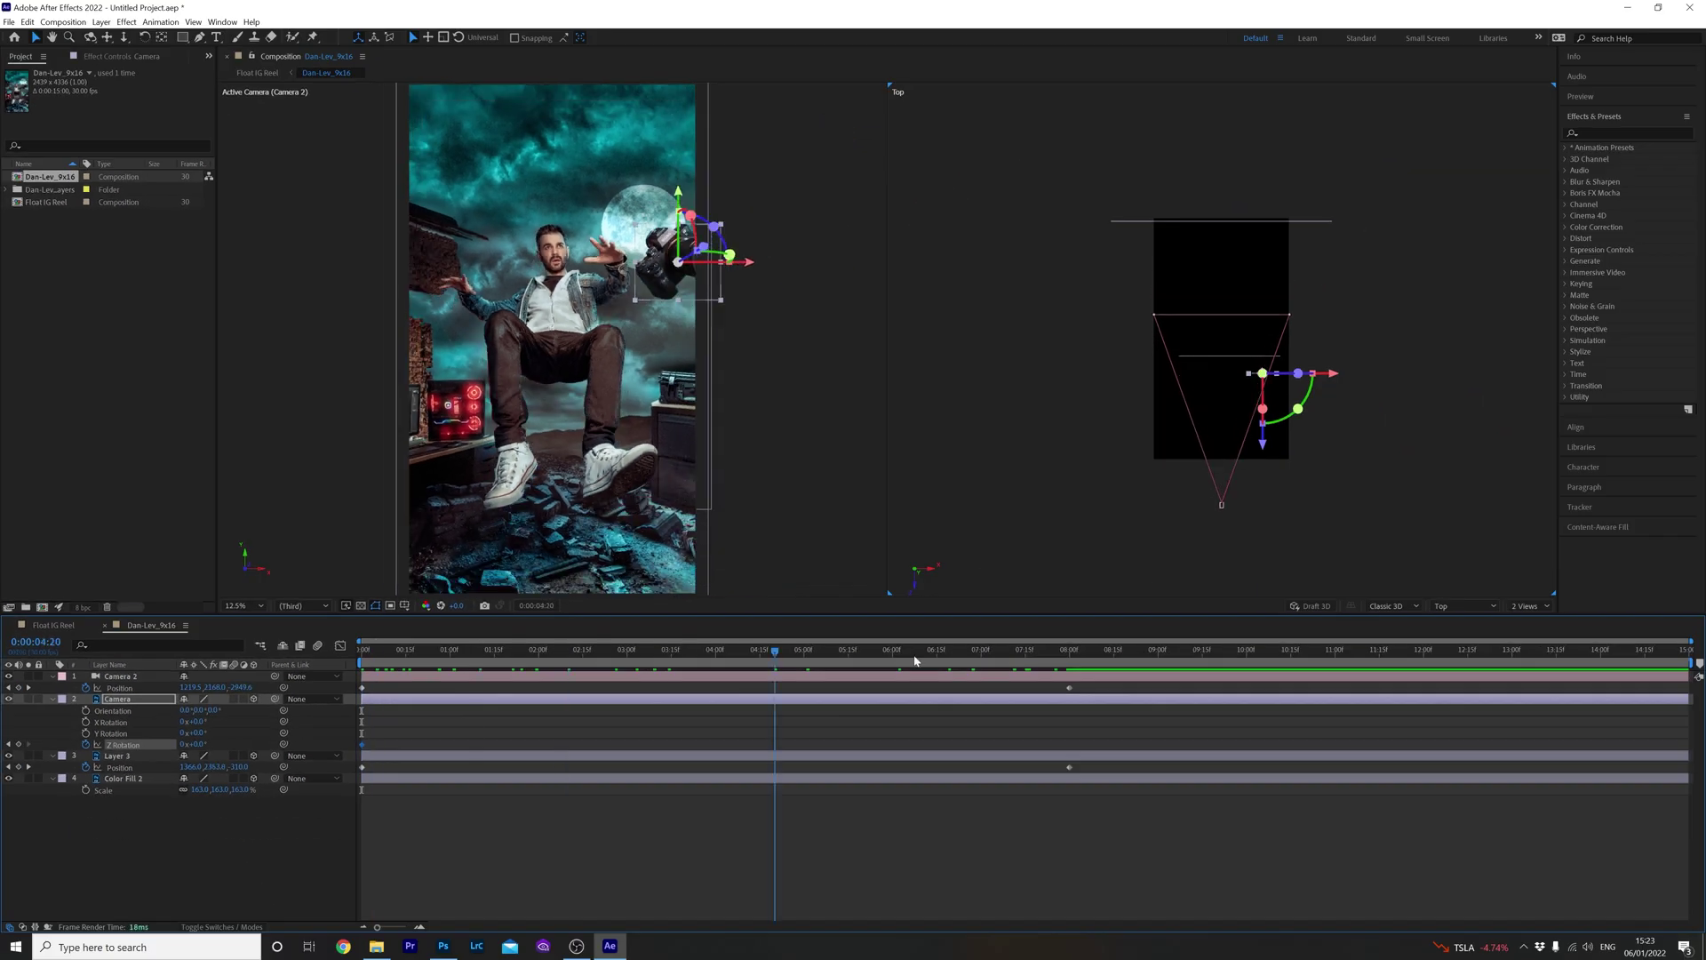
{"action": "left_click_drag", "start_coordinate": [1044, 662], "coordinate": [1073, 664]}
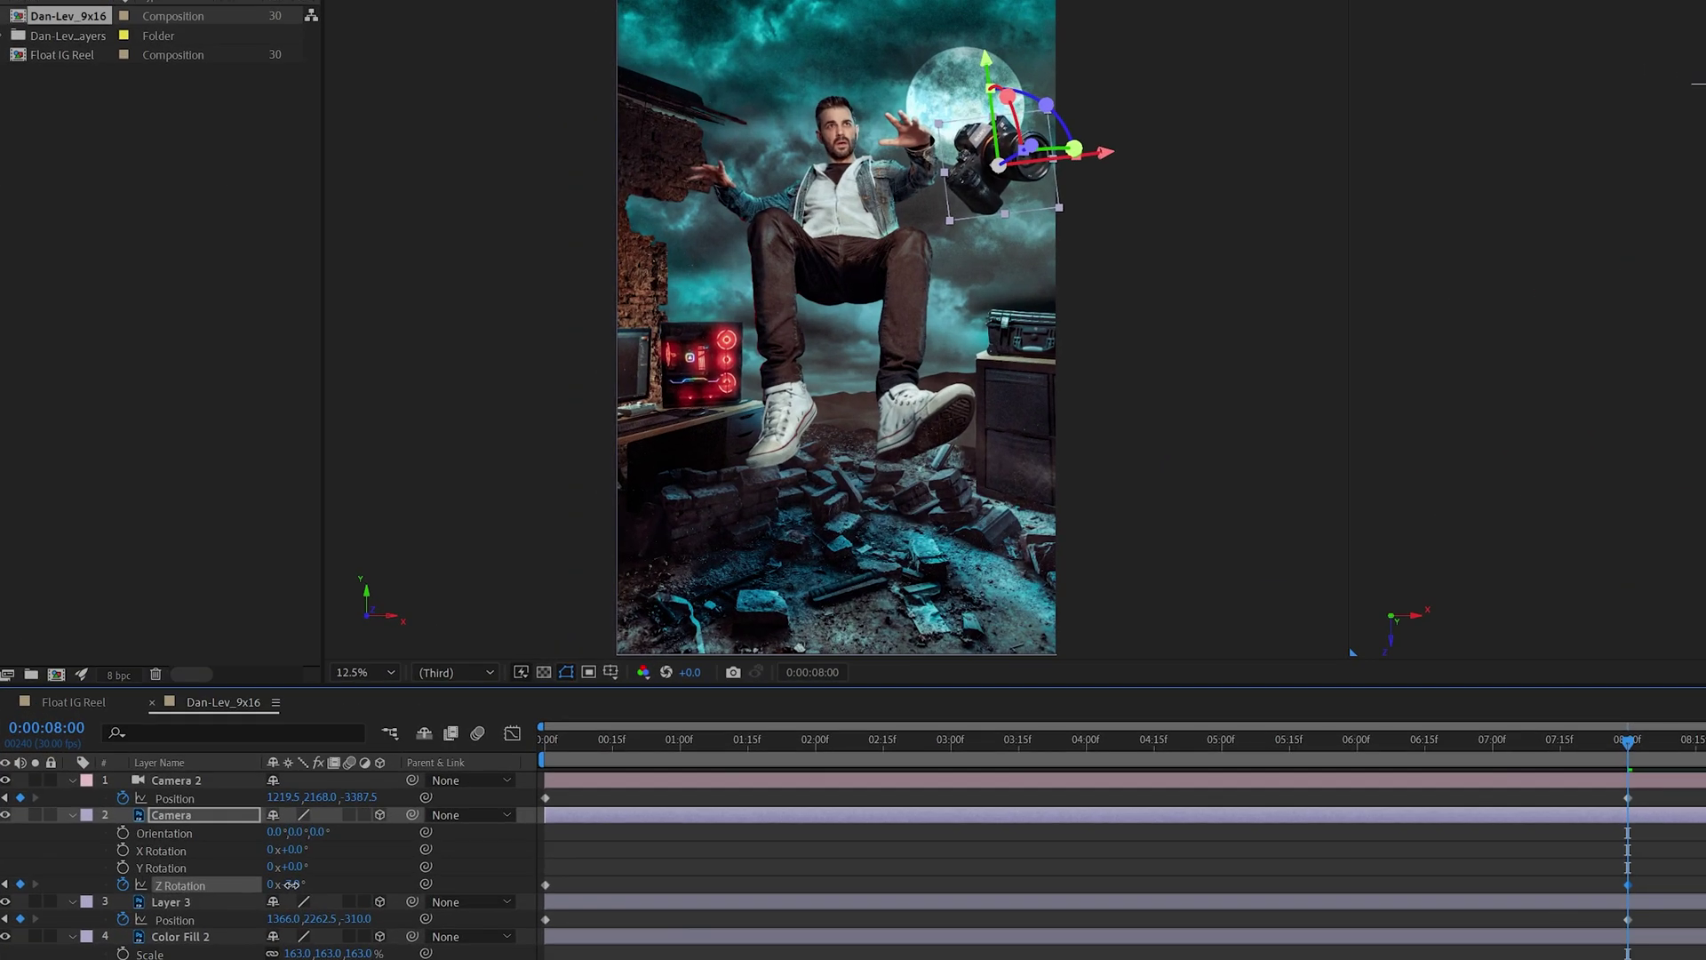
{"action": "left_click_drag", "start_coordinate": [205, 744], "coordinate": [189, 746]}
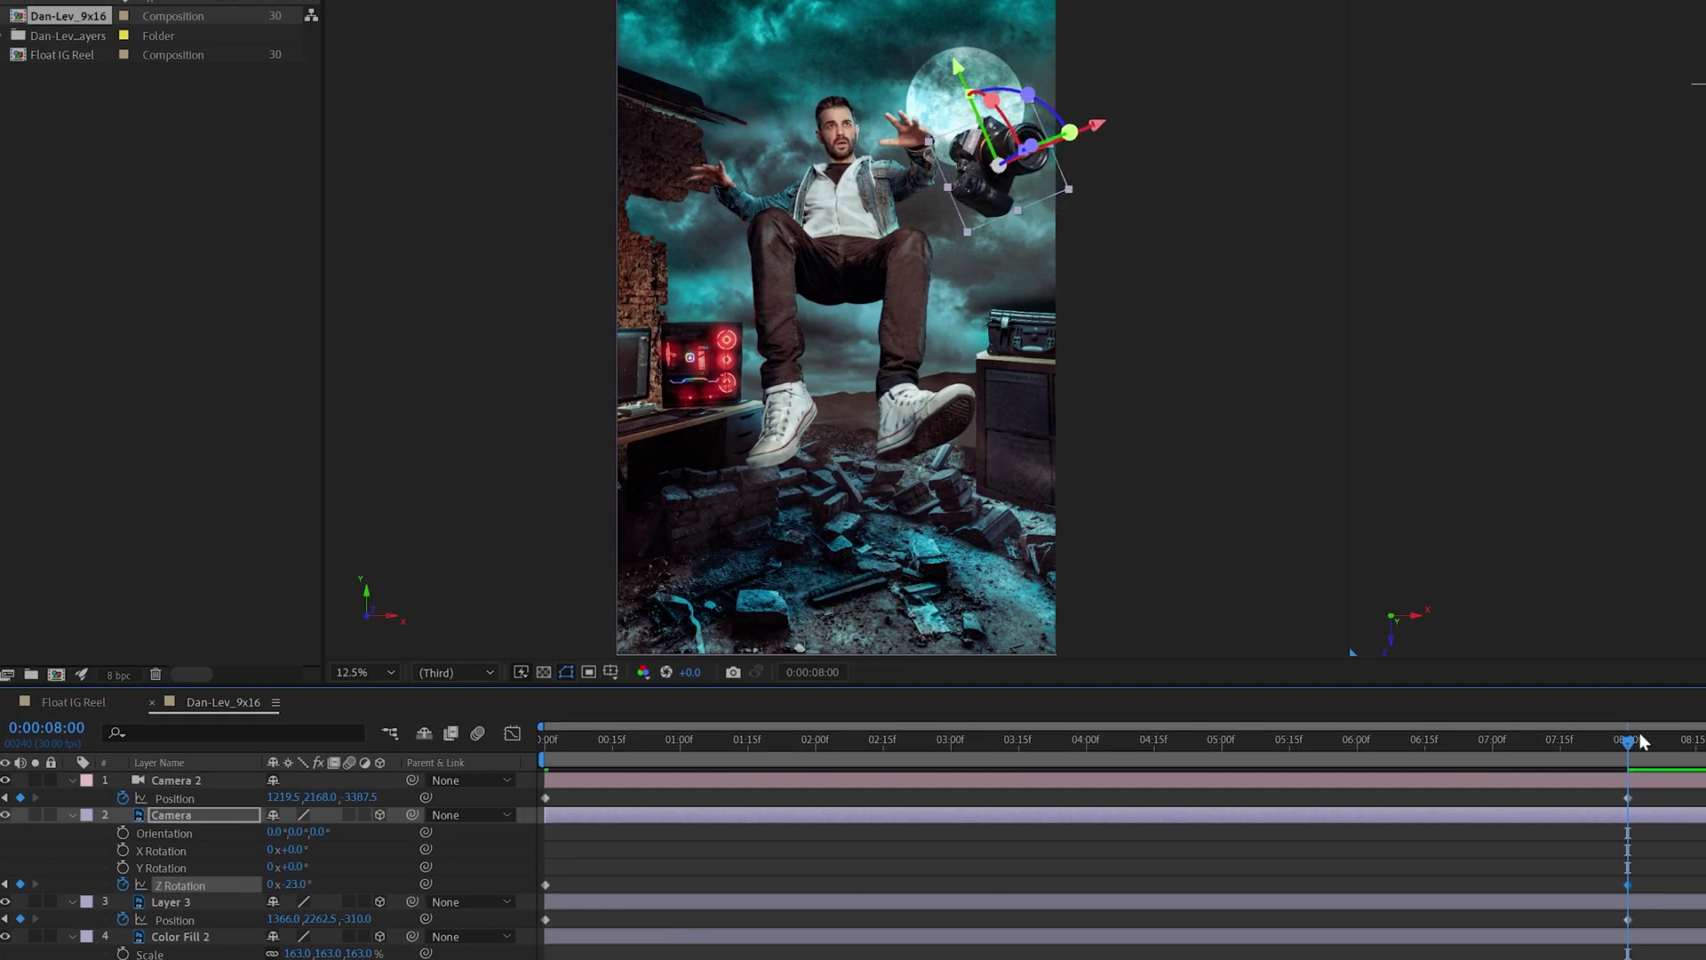
{"action": "left_click_drag", "start_coordinate": [1642, 742], "coordinate": [476, 803]}
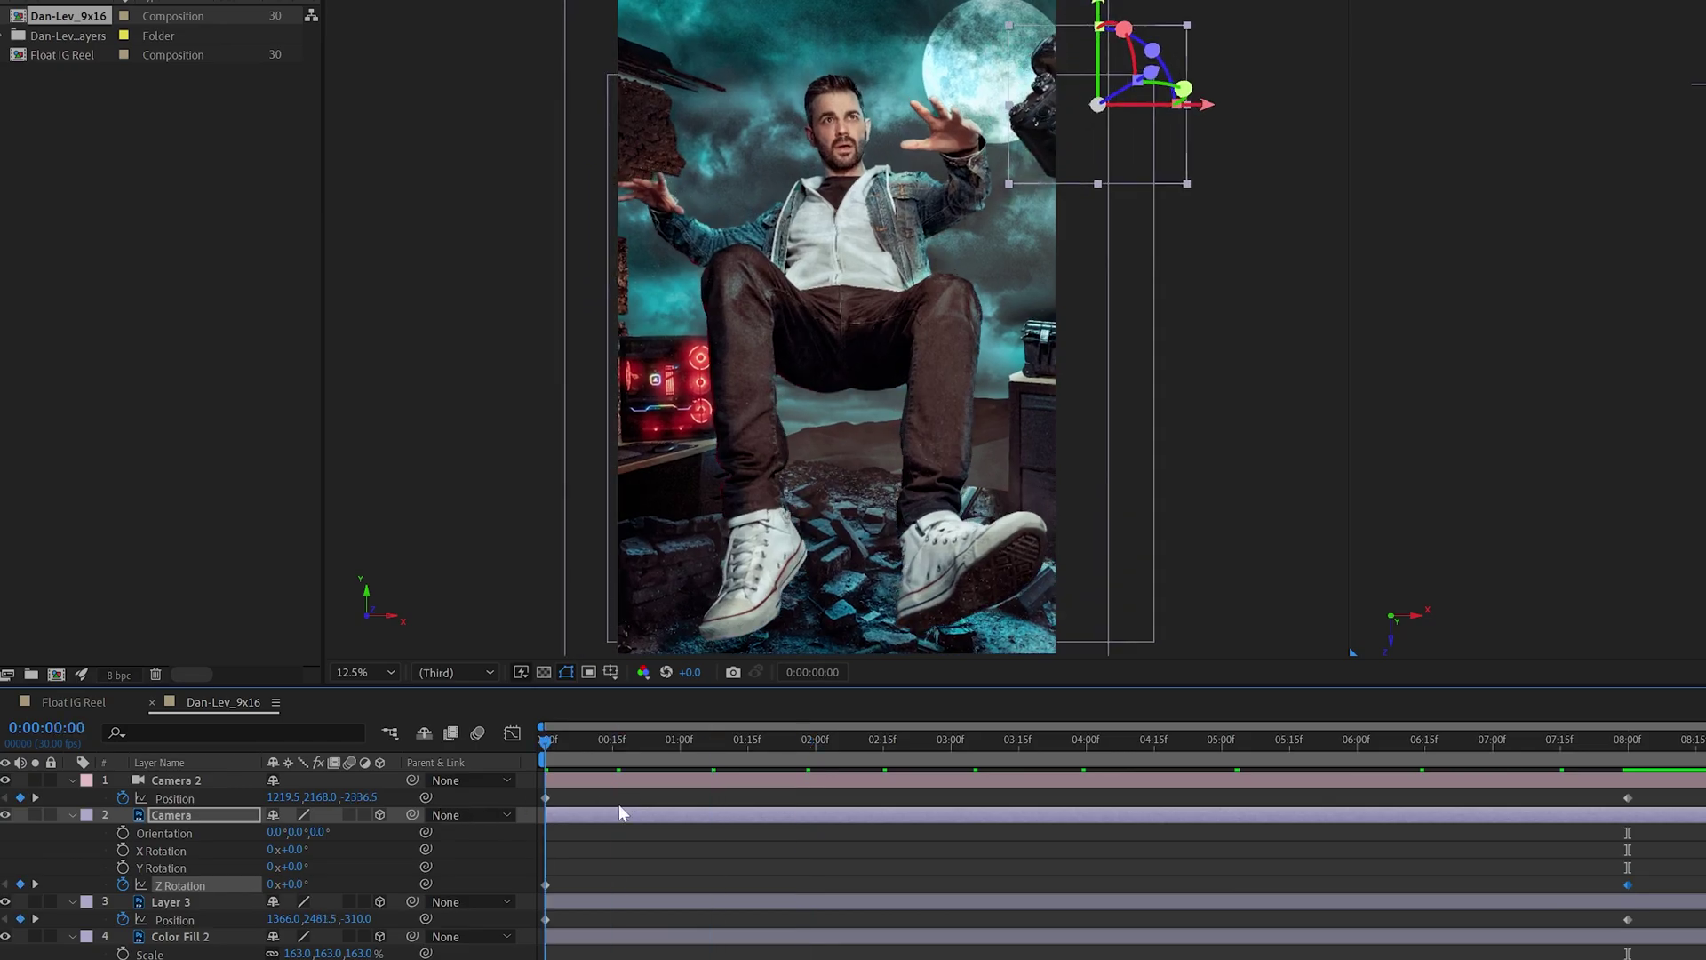
{"action": "key", "text": "space"}
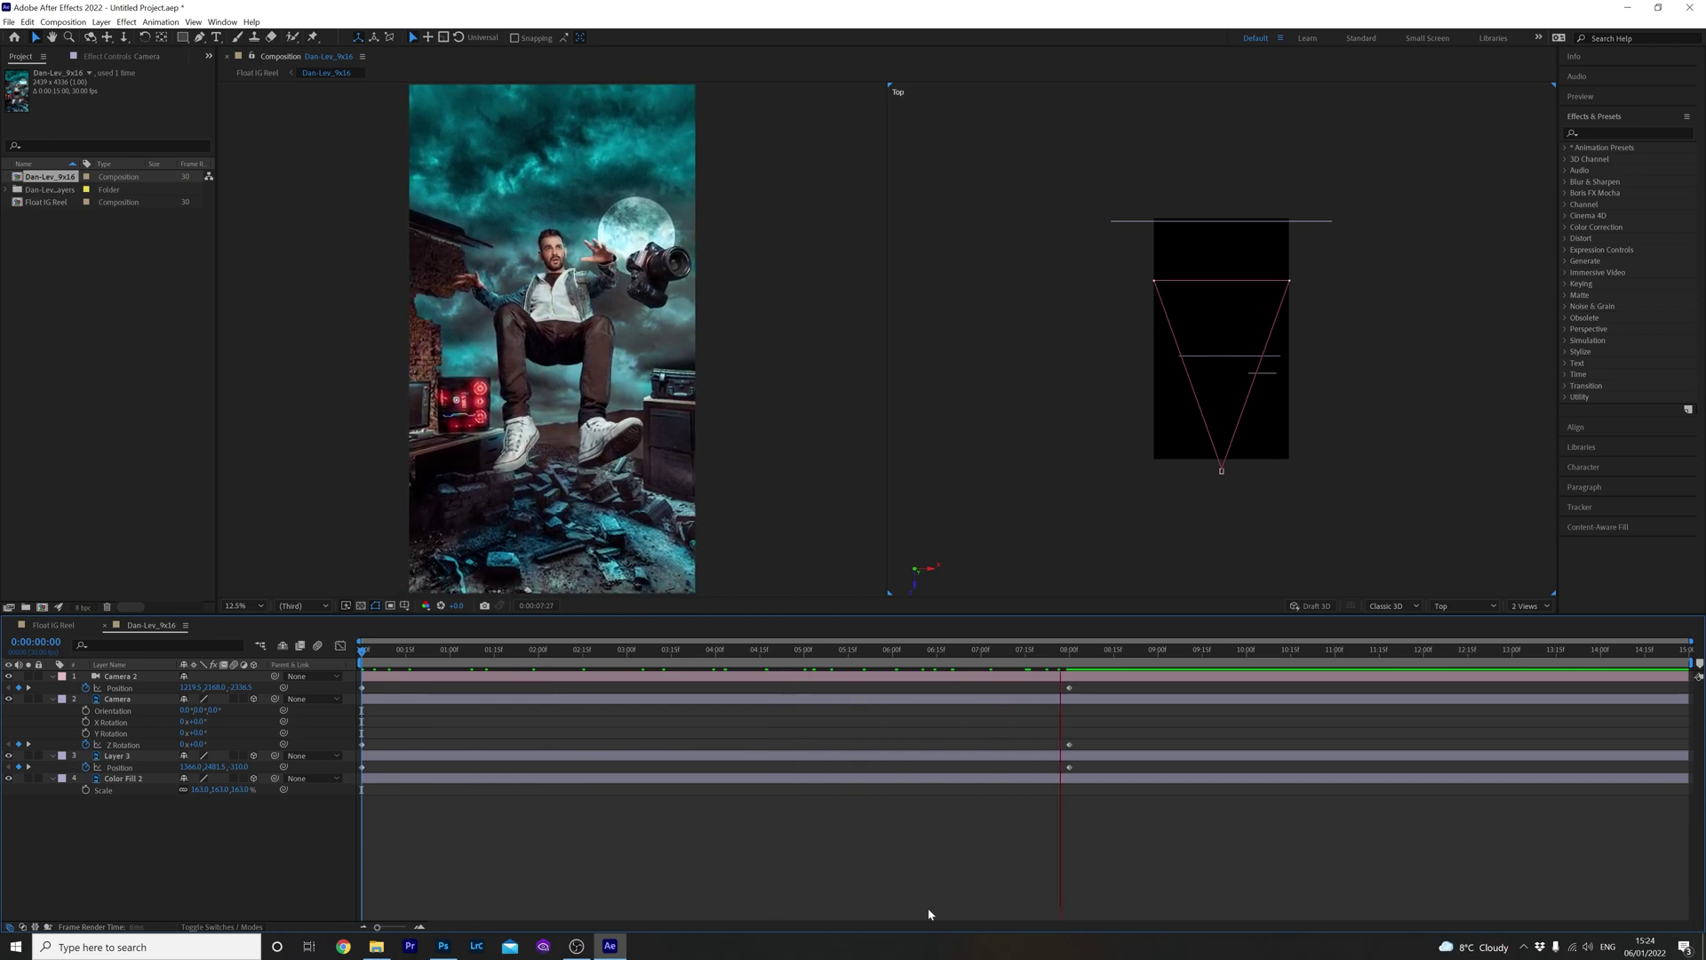
Step: Stop the preview, return to 0:00:08:00 and collapse all layer properties
{"action": "key", "text": "space"}
{"action": "left_click_drag", "start_coordinate": [1082, 662], "coordinate": [1069, 653]}
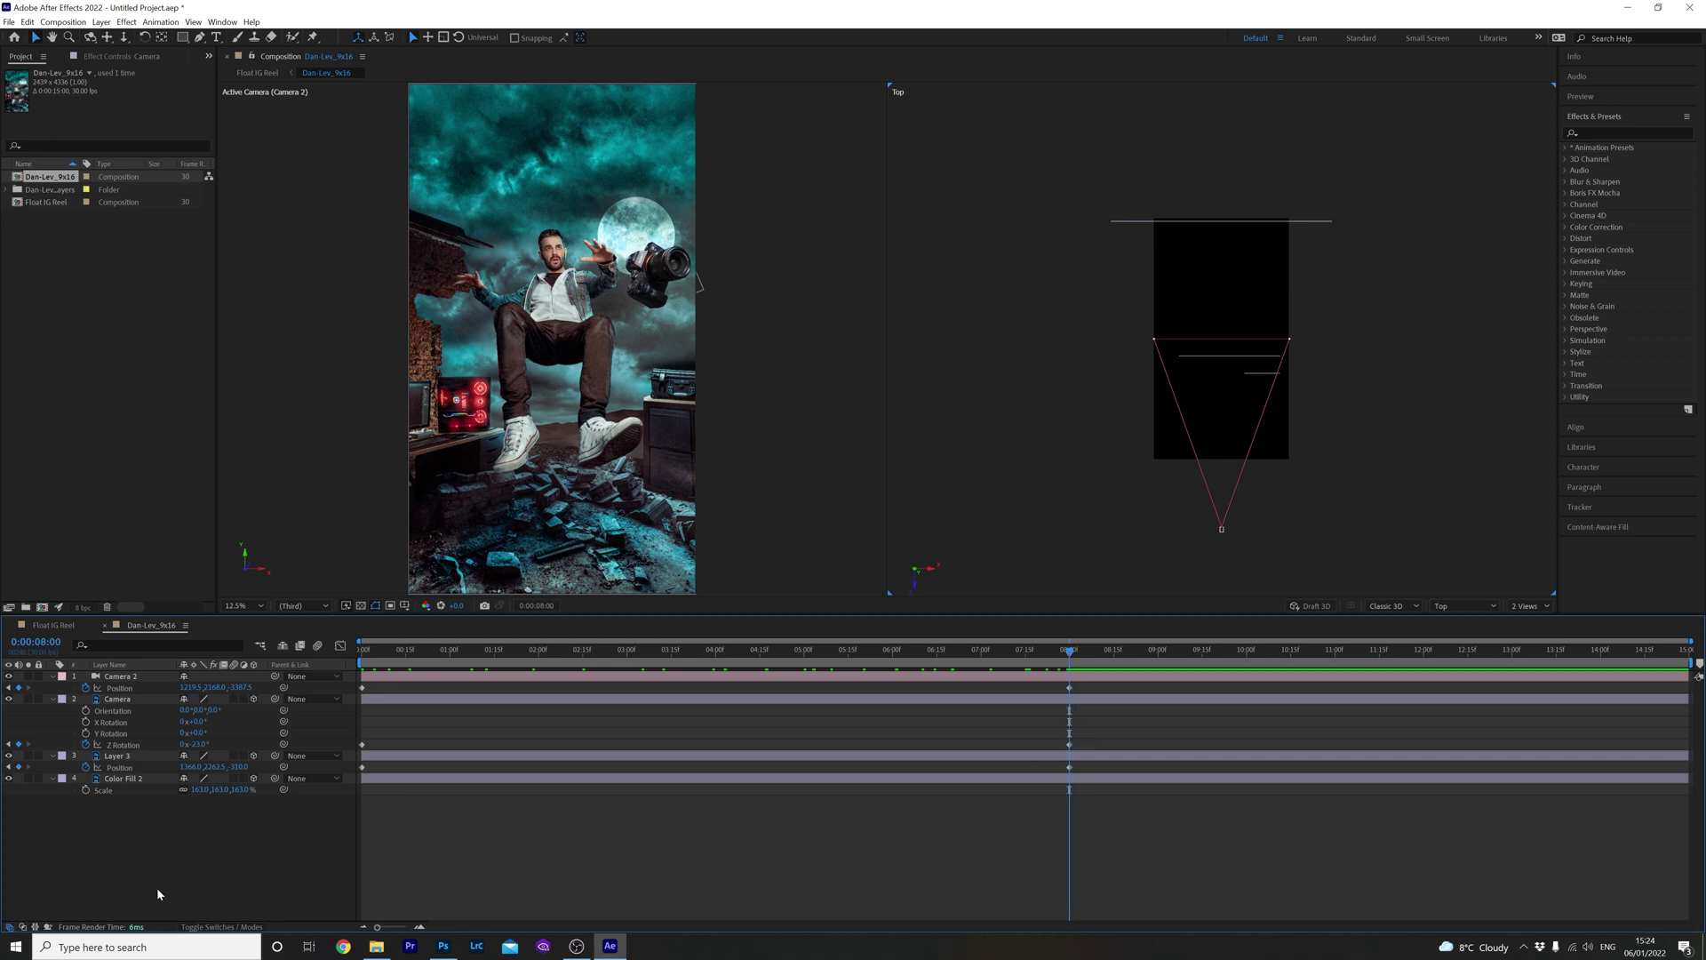
{"action": "key", "text": "u"}
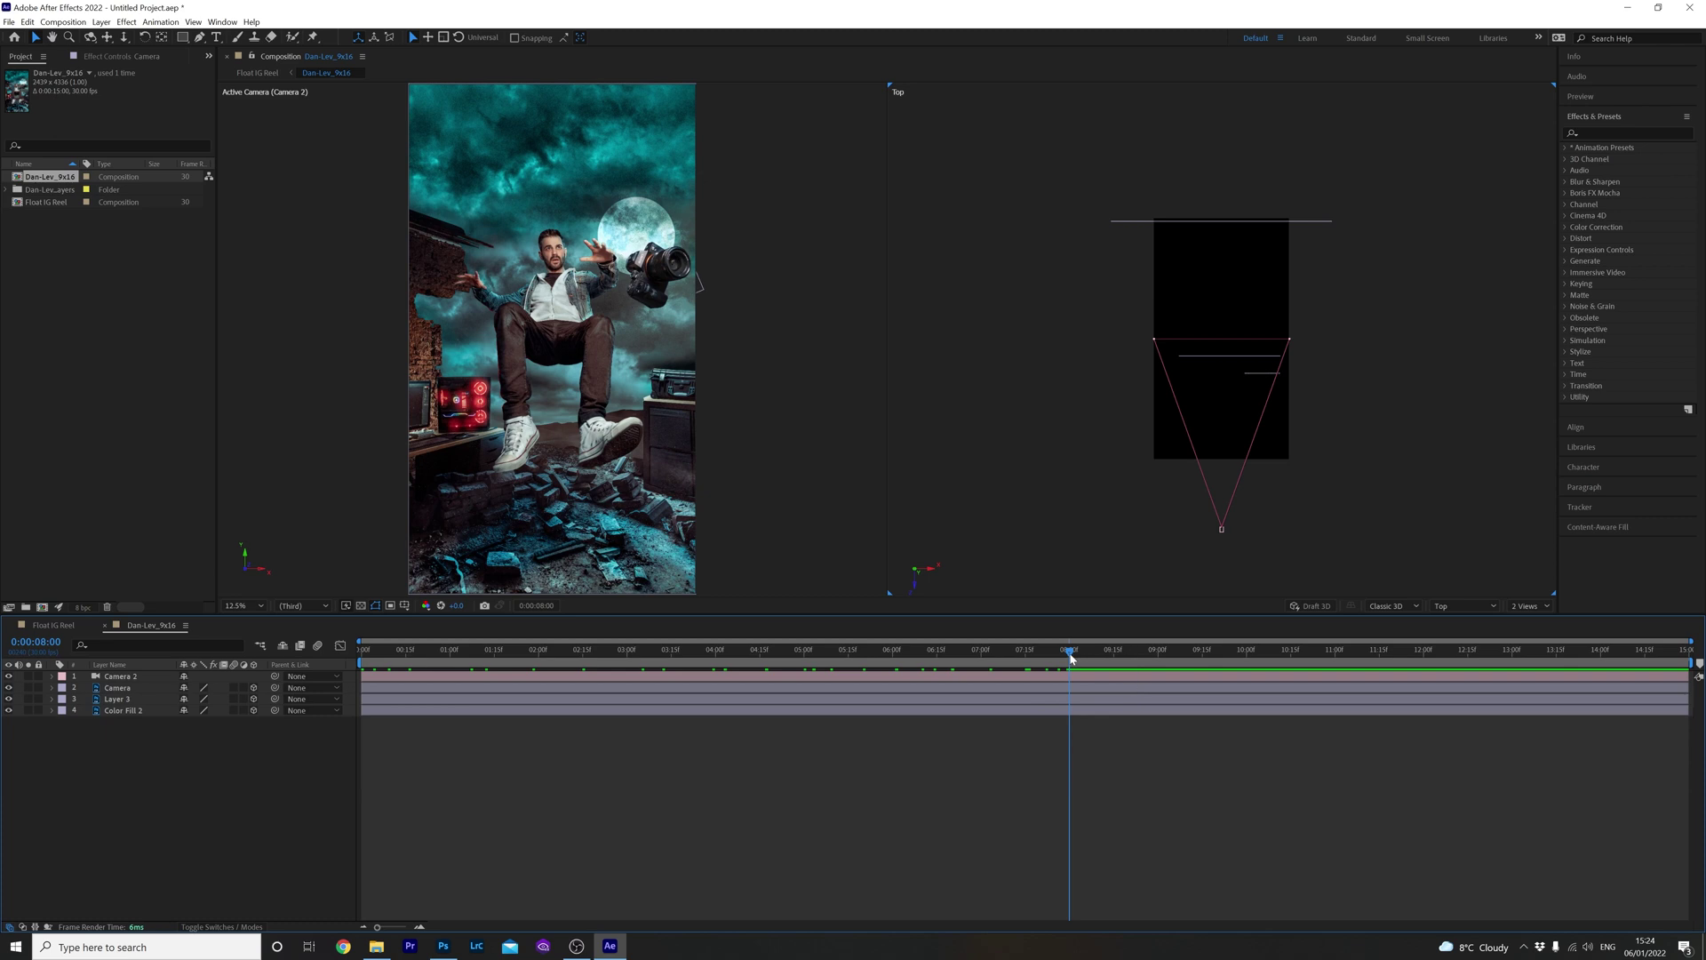
{"action": "right_click", "coordinate": [79, 342]}
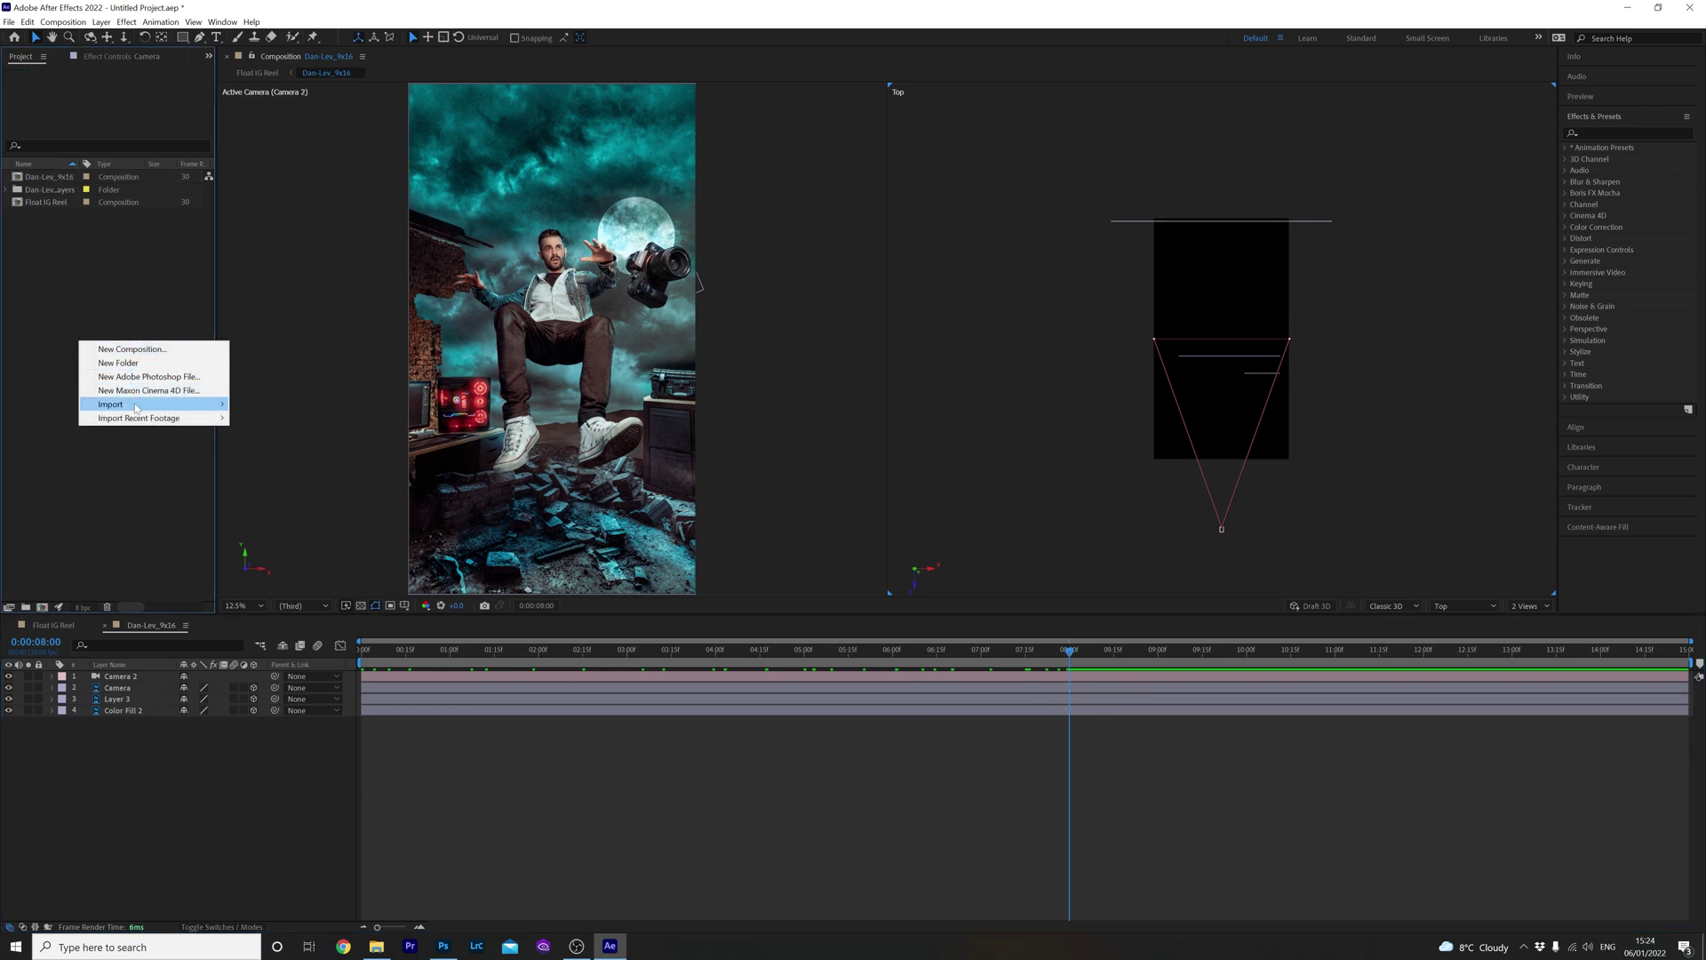
{"action": "mouse_move", "coordinate": [136, 408]}
{"action": "left_click", "coordinate": [248, 404]}
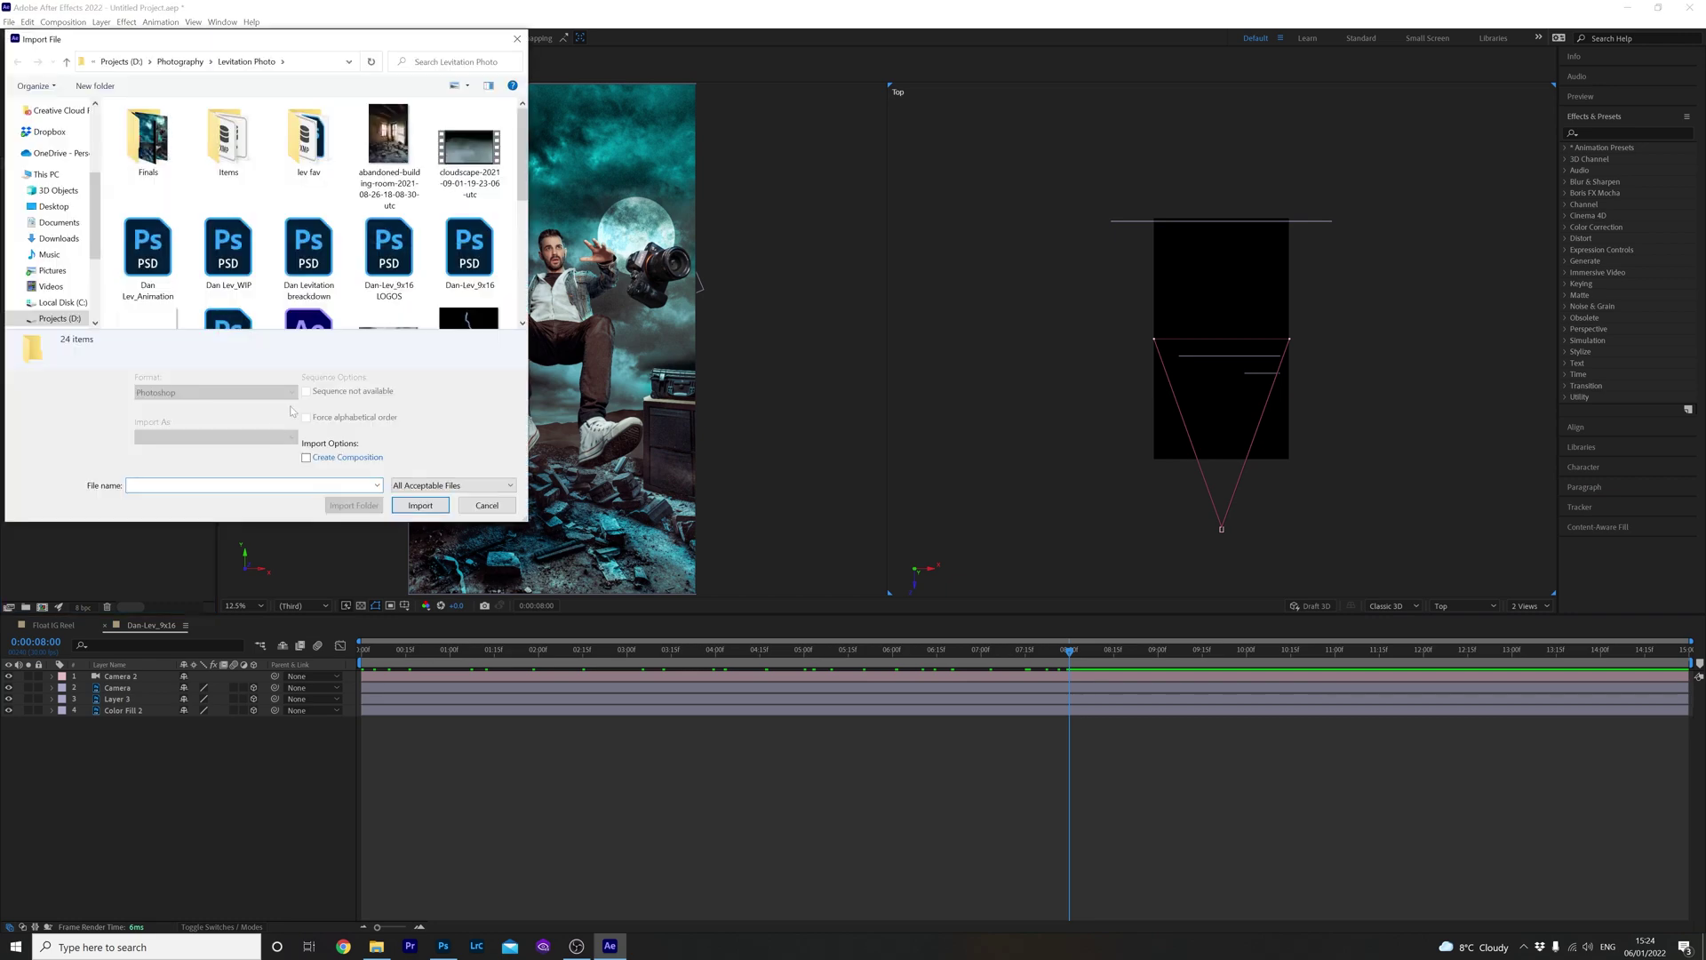
{"action": "left_click", "coordinate": [478, 154]}
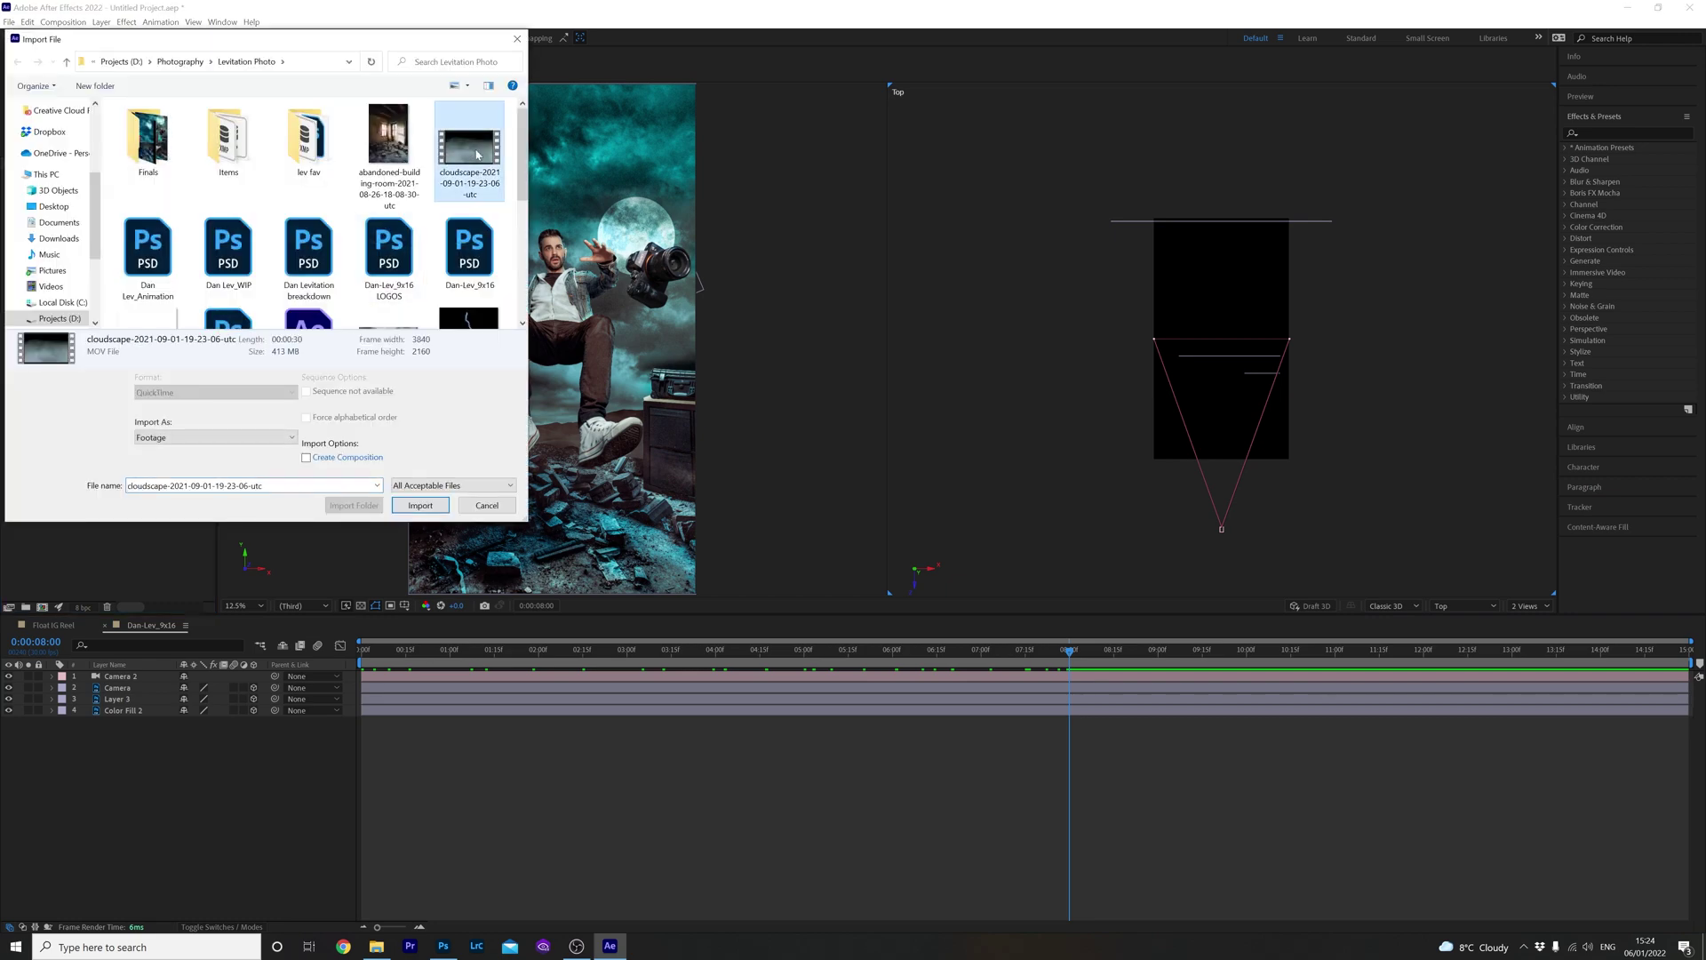
{"action": "left_click", "coordinate": [421, 504]}
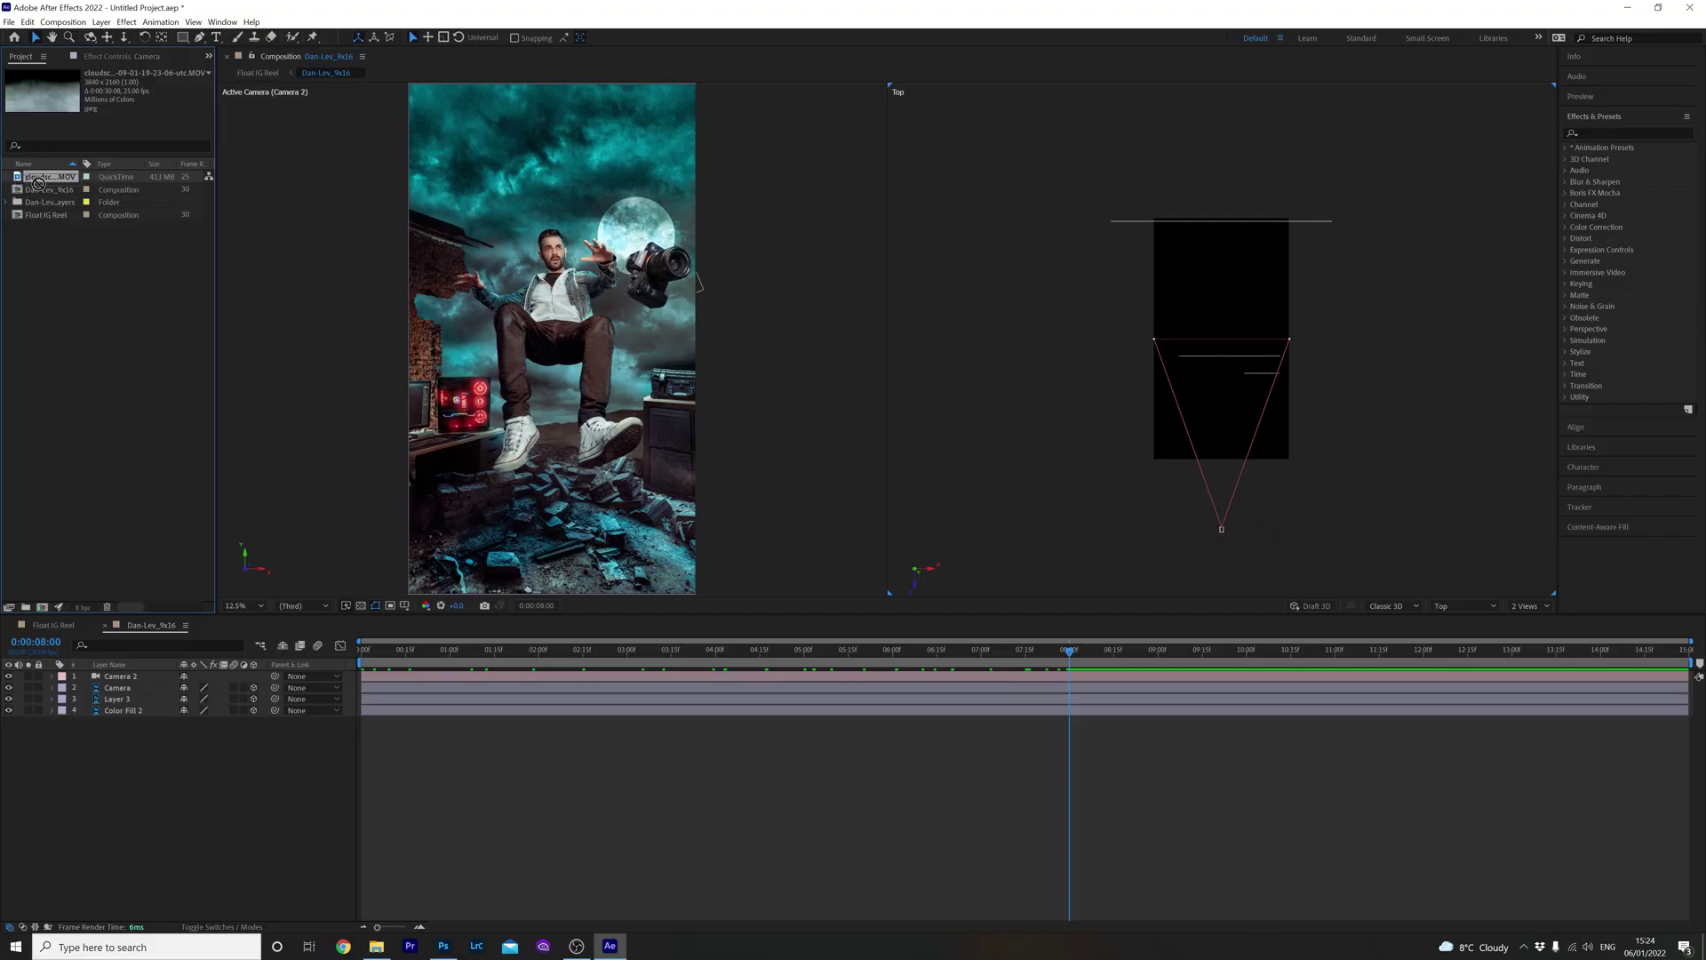
Step: Place the cloudscape clip above Color Fill 2 with Screen blending mode
{"action": "left_click_drag", "start_coordinate": [38, 183], "coordinate": [161, 706]}
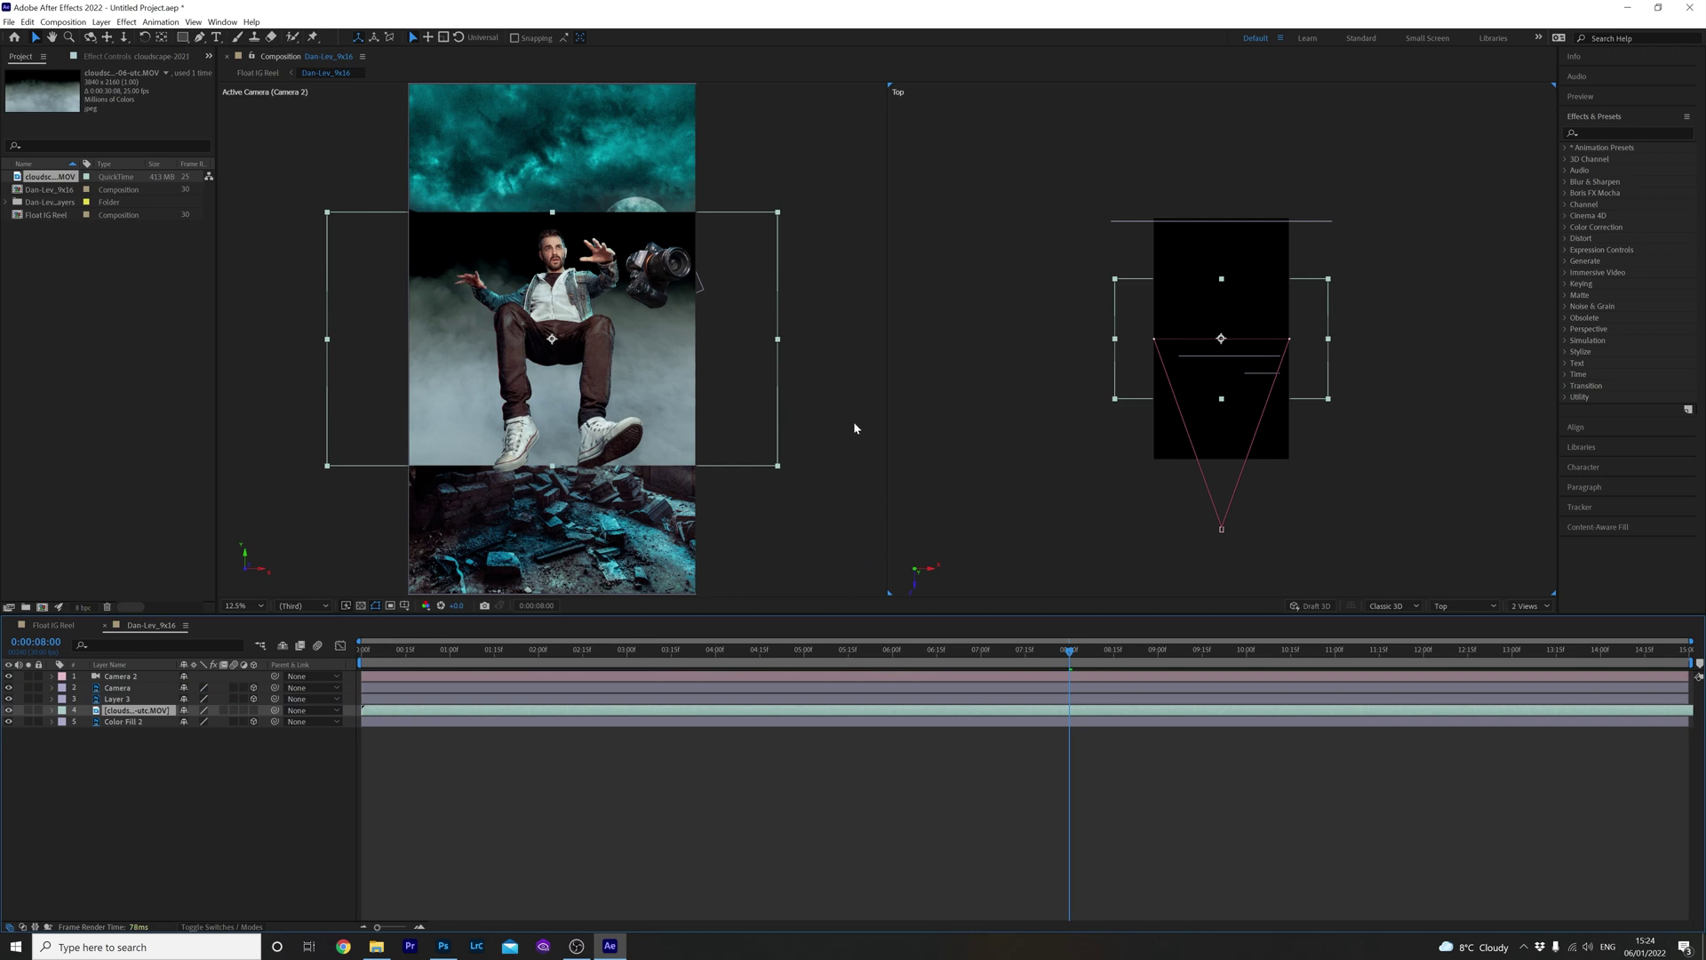
{"action": "left_click", "coordinate": [52, 710]}
{"action": "right_click", "coordinate": [126, 715]}
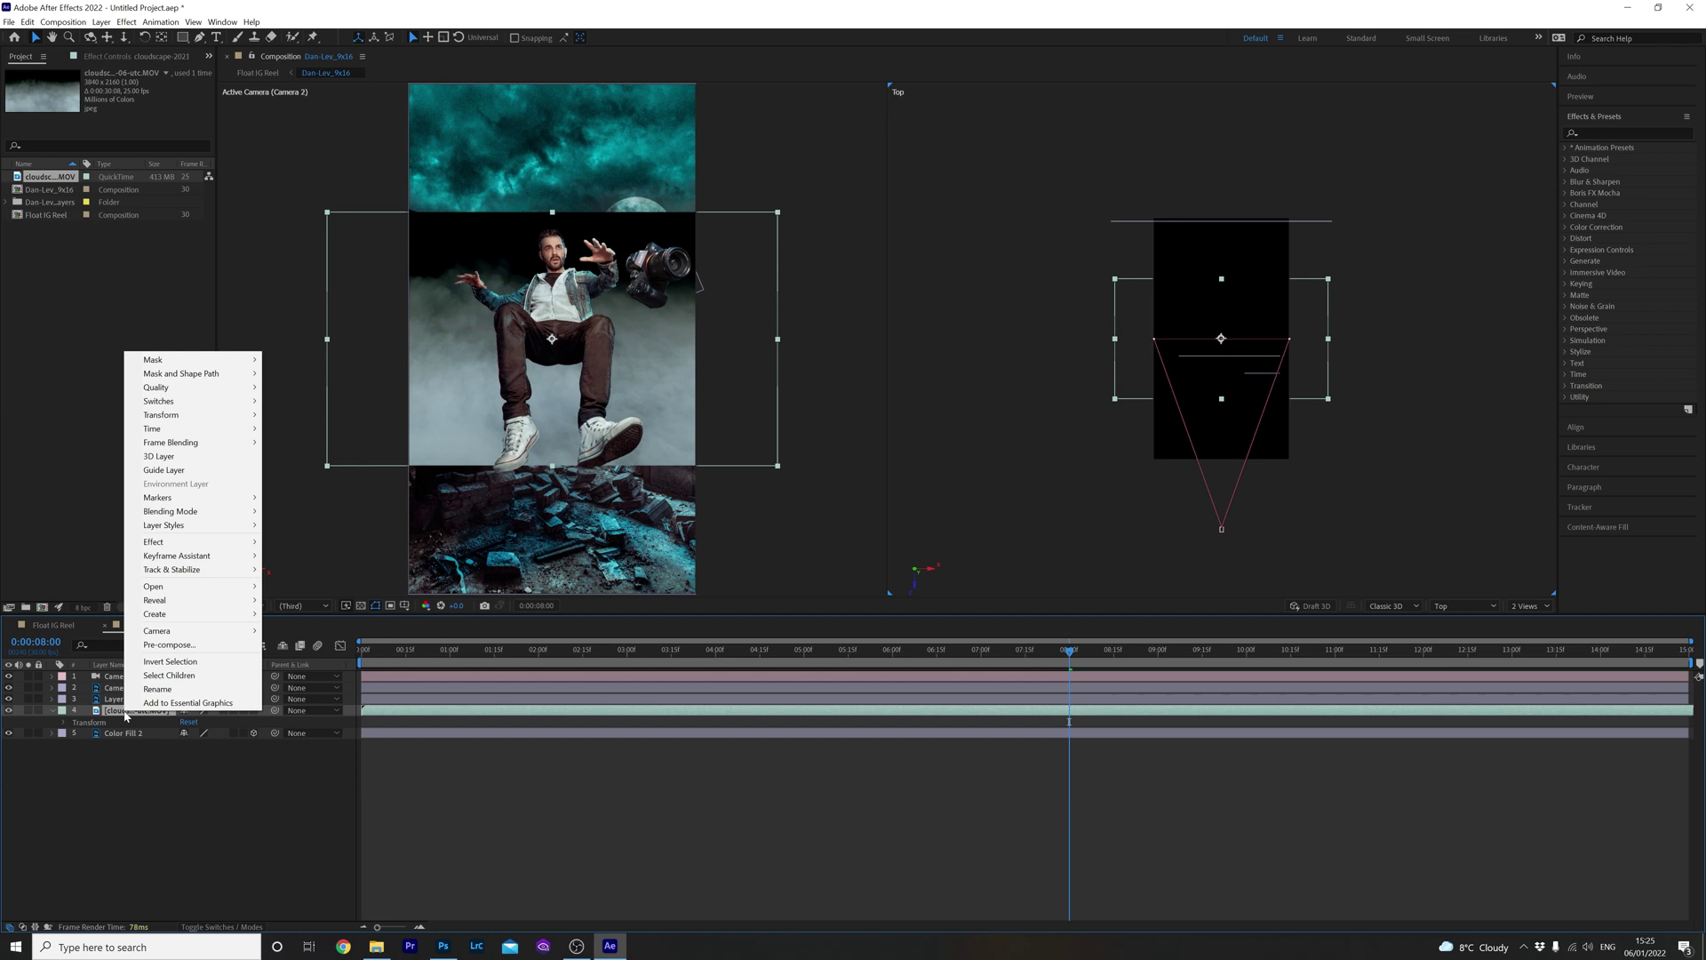
{"action": "mouse_move", "coordinate": [199, 519]}
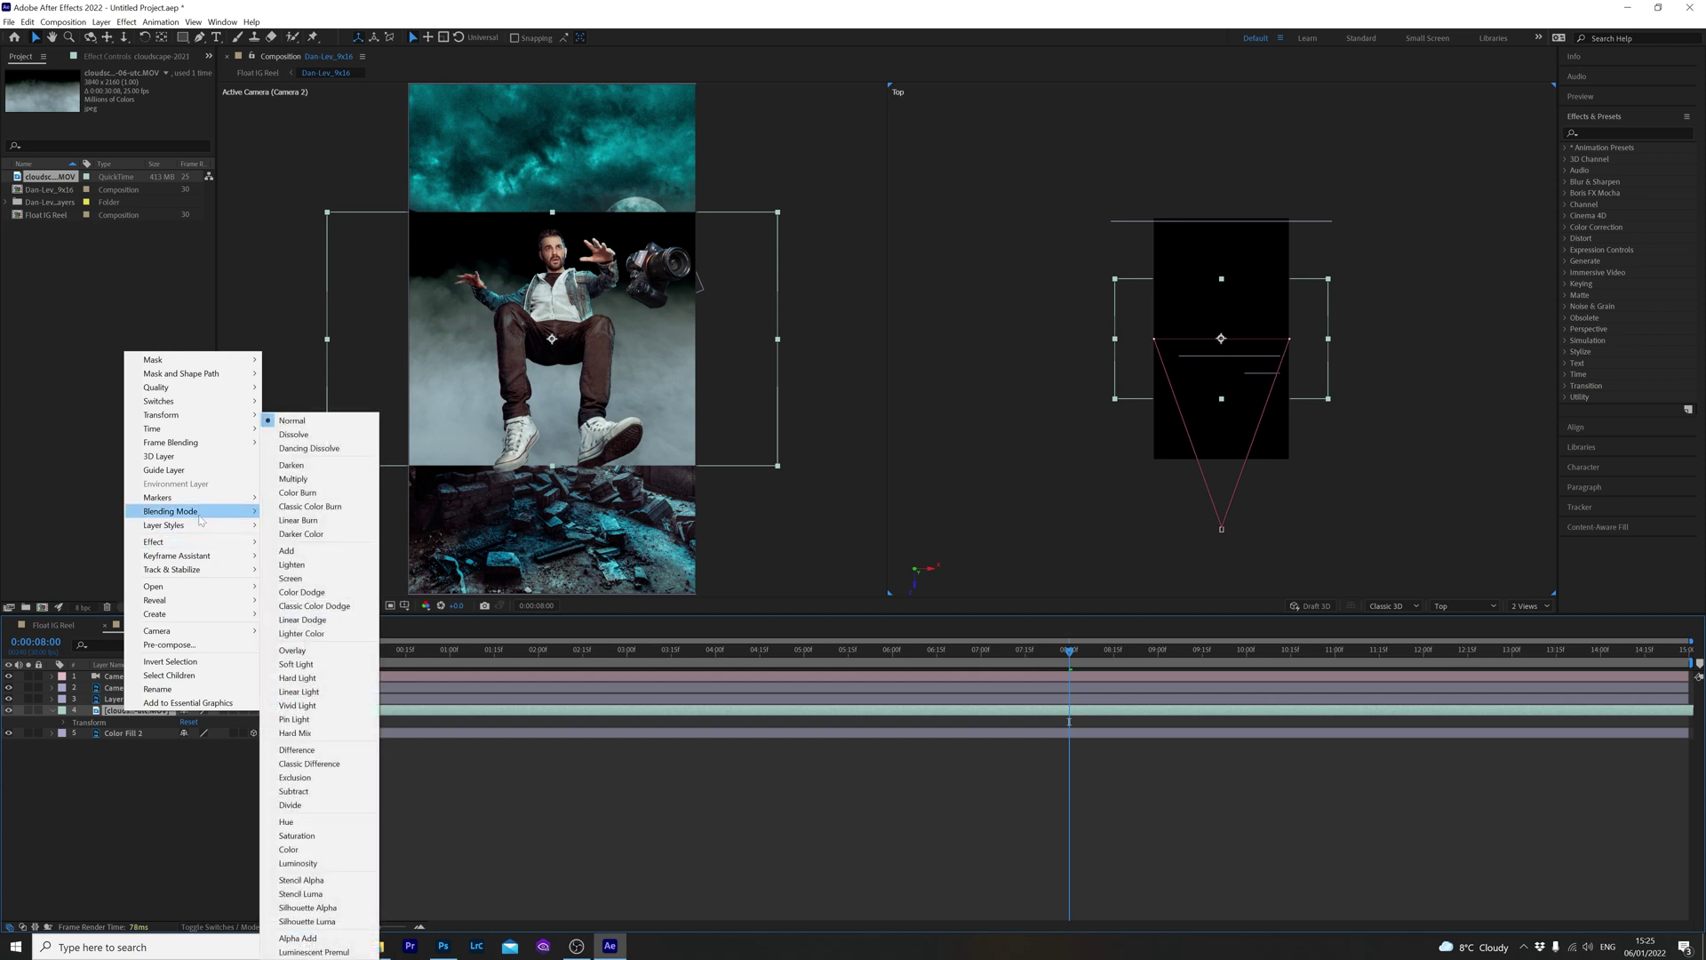
{"action": "left_click", "coordinate": [290, 578]}
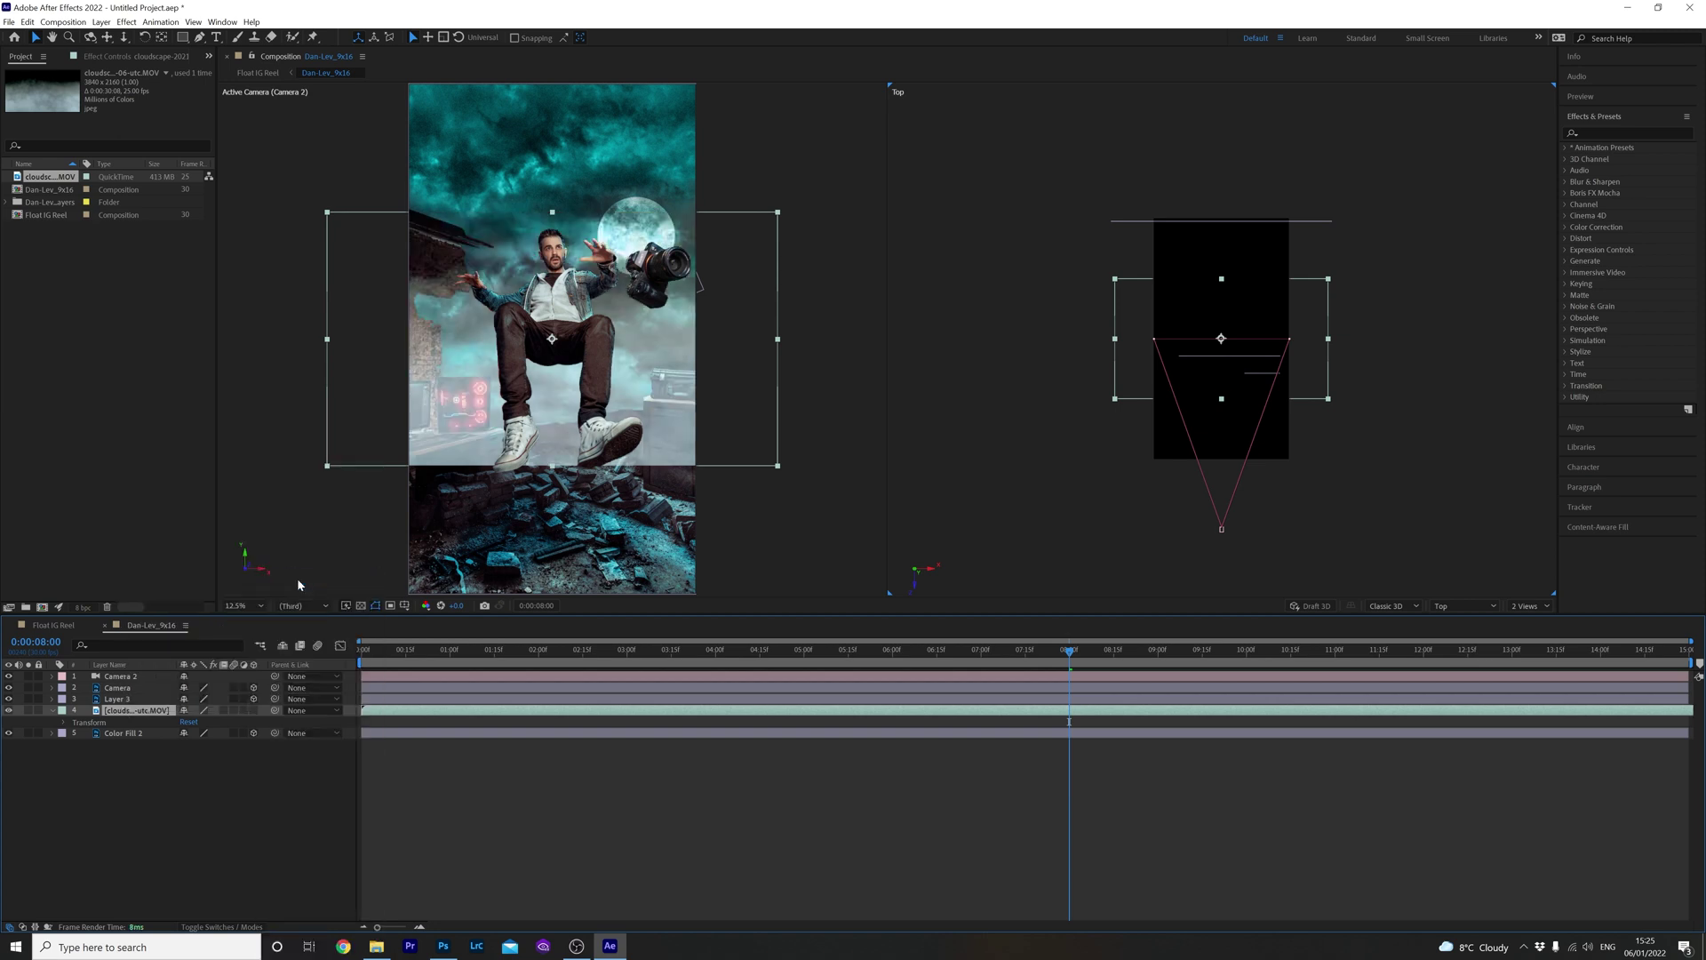
Step: Move the cloud layer to Y 3305, make it 3D and shift it to Z -359
{"action": "key", "text": "Home"}
{"action": "key", "text": "p"}
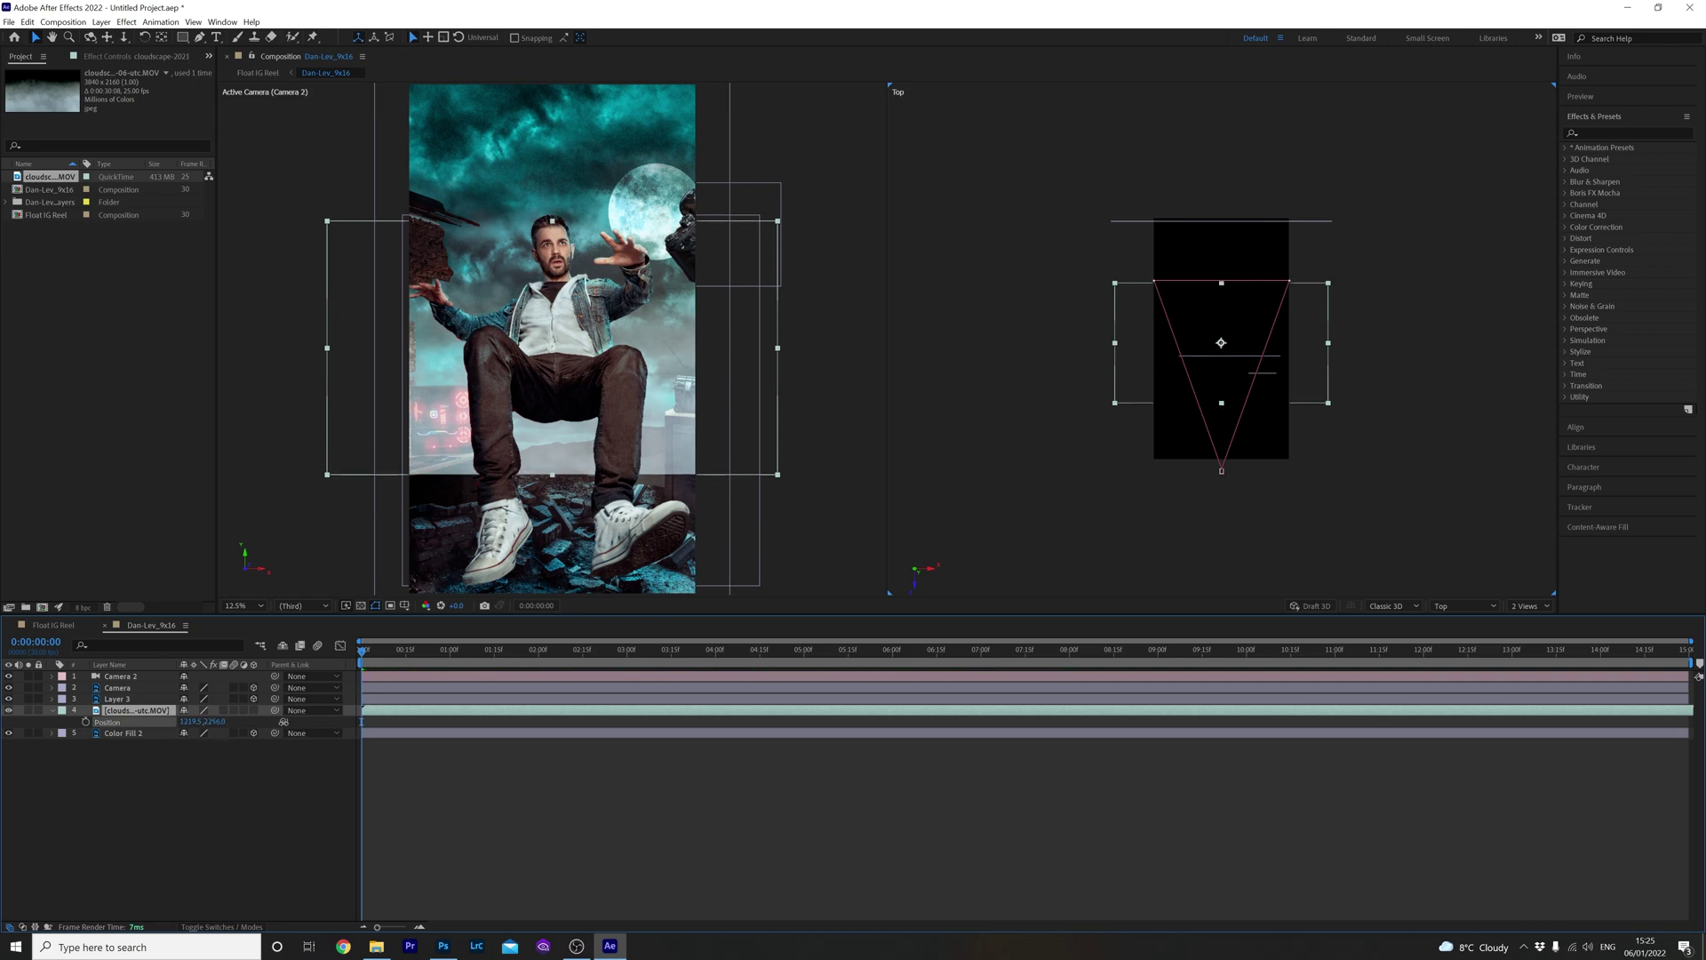
{"action": "left_click_drag", "start_coordinate": [214, 721], "coordinate": [253, 707]}
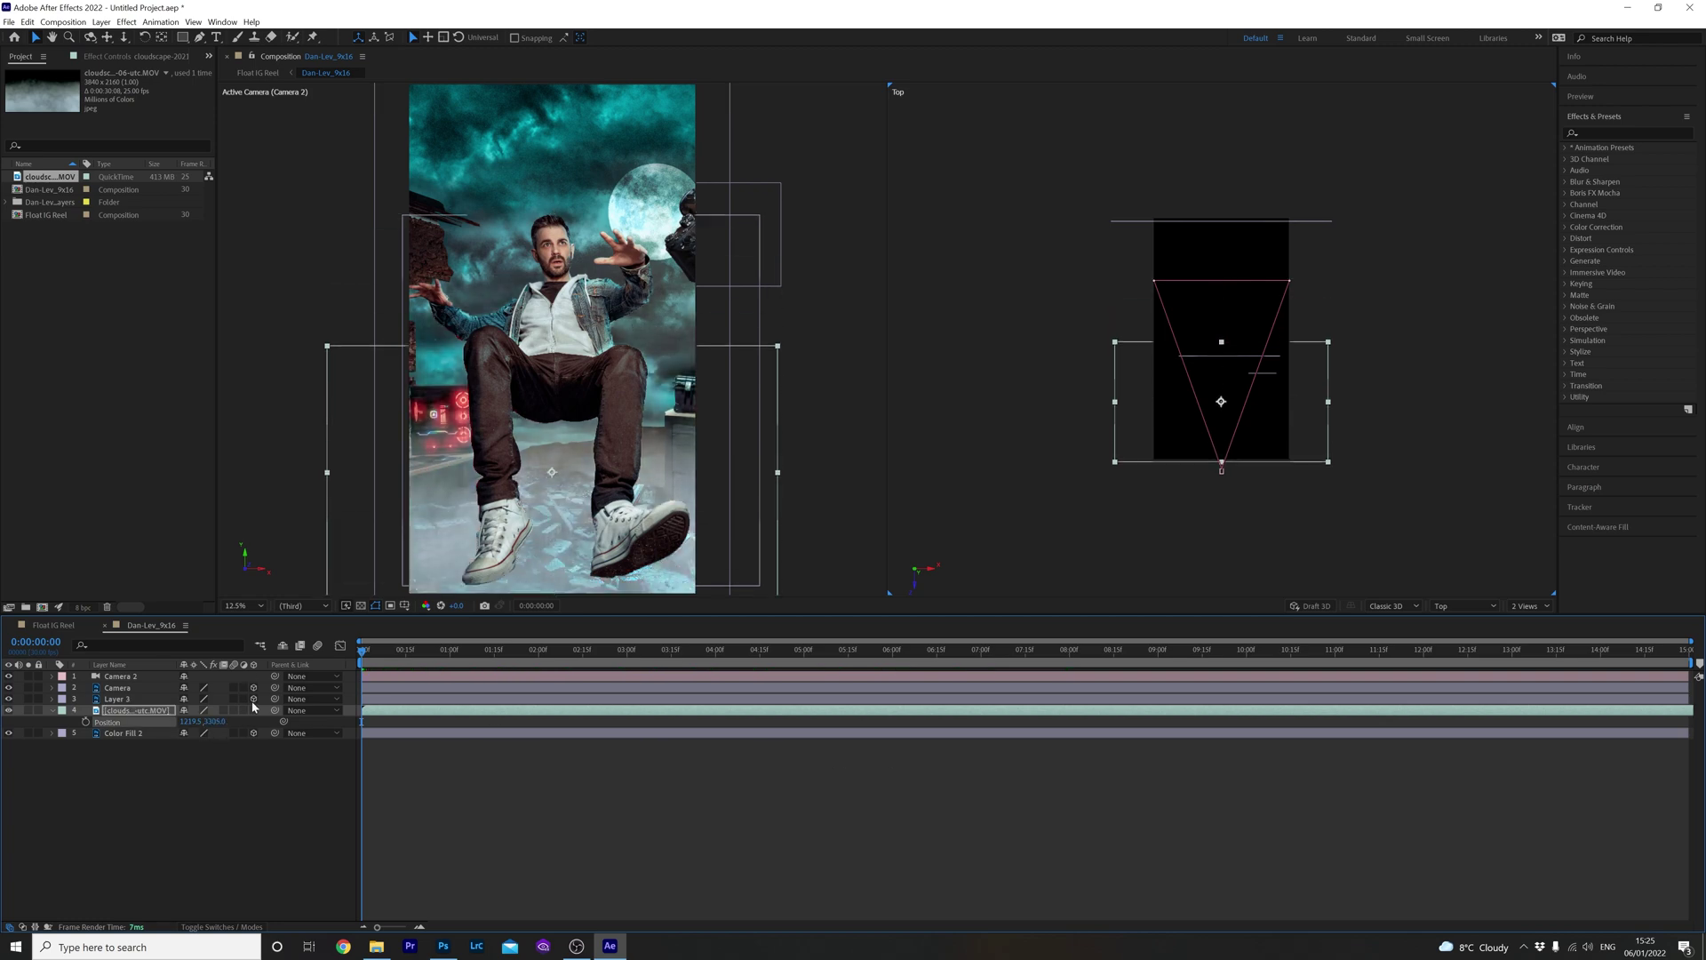
{"action": "left_click", "coordinate": [253, 710]}
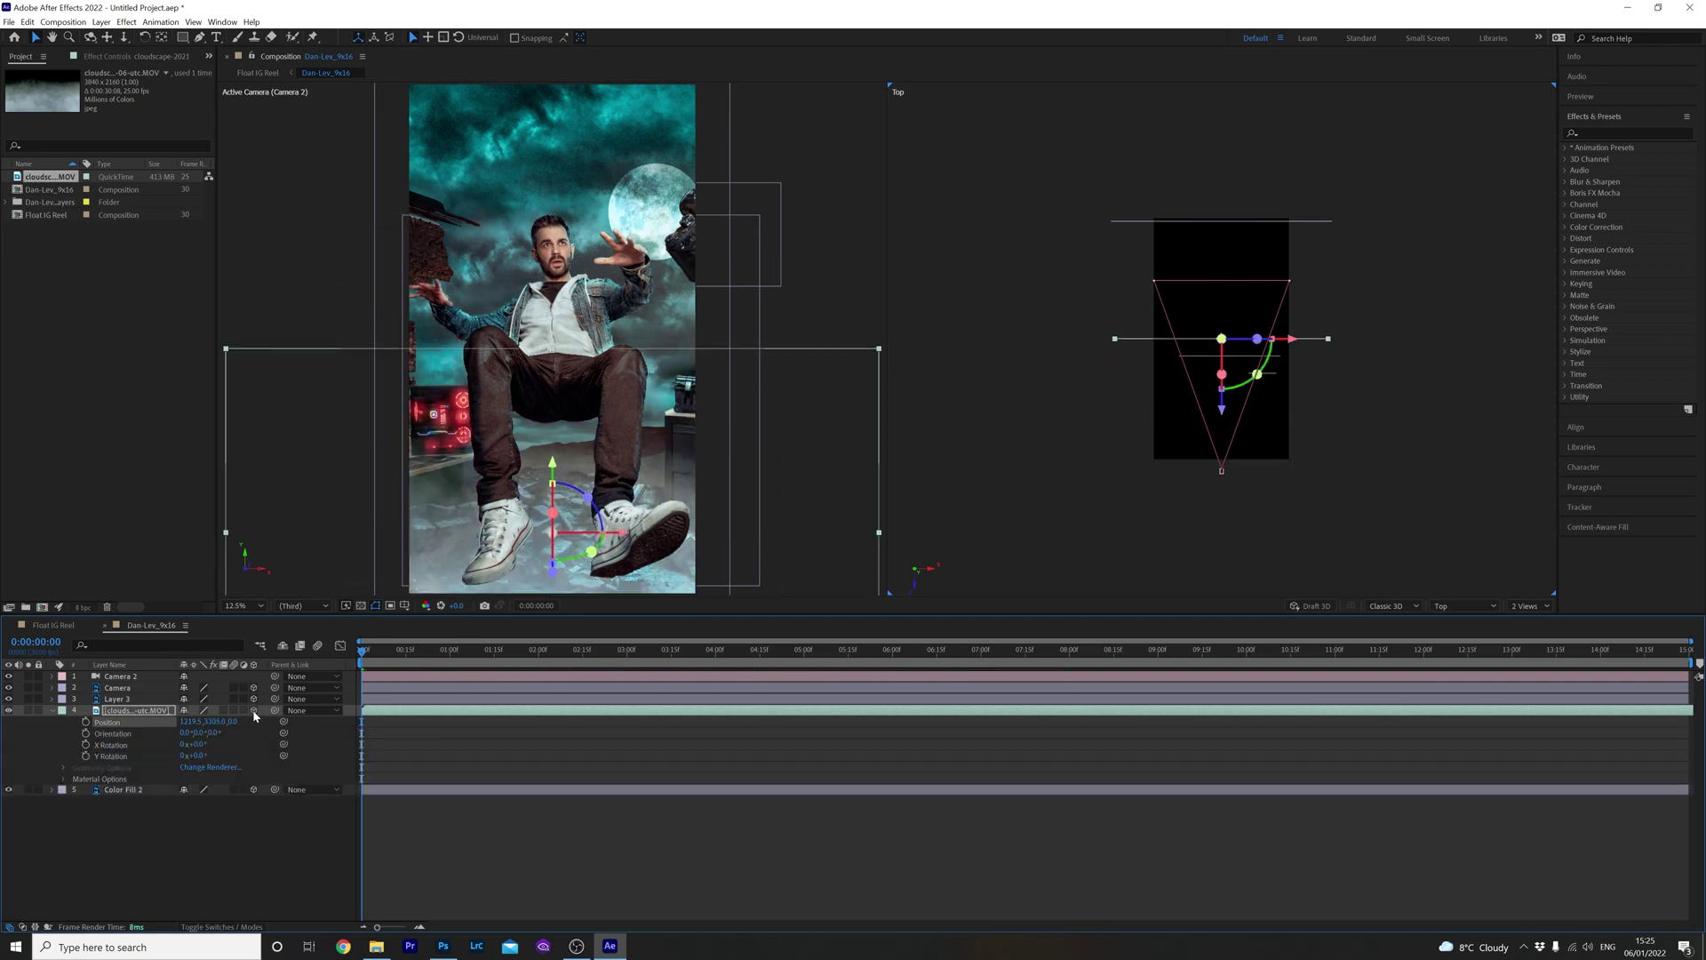
{"action": "left_click_drag", "start_coordinate": [233, 721], "coordinate": [25, 752]}
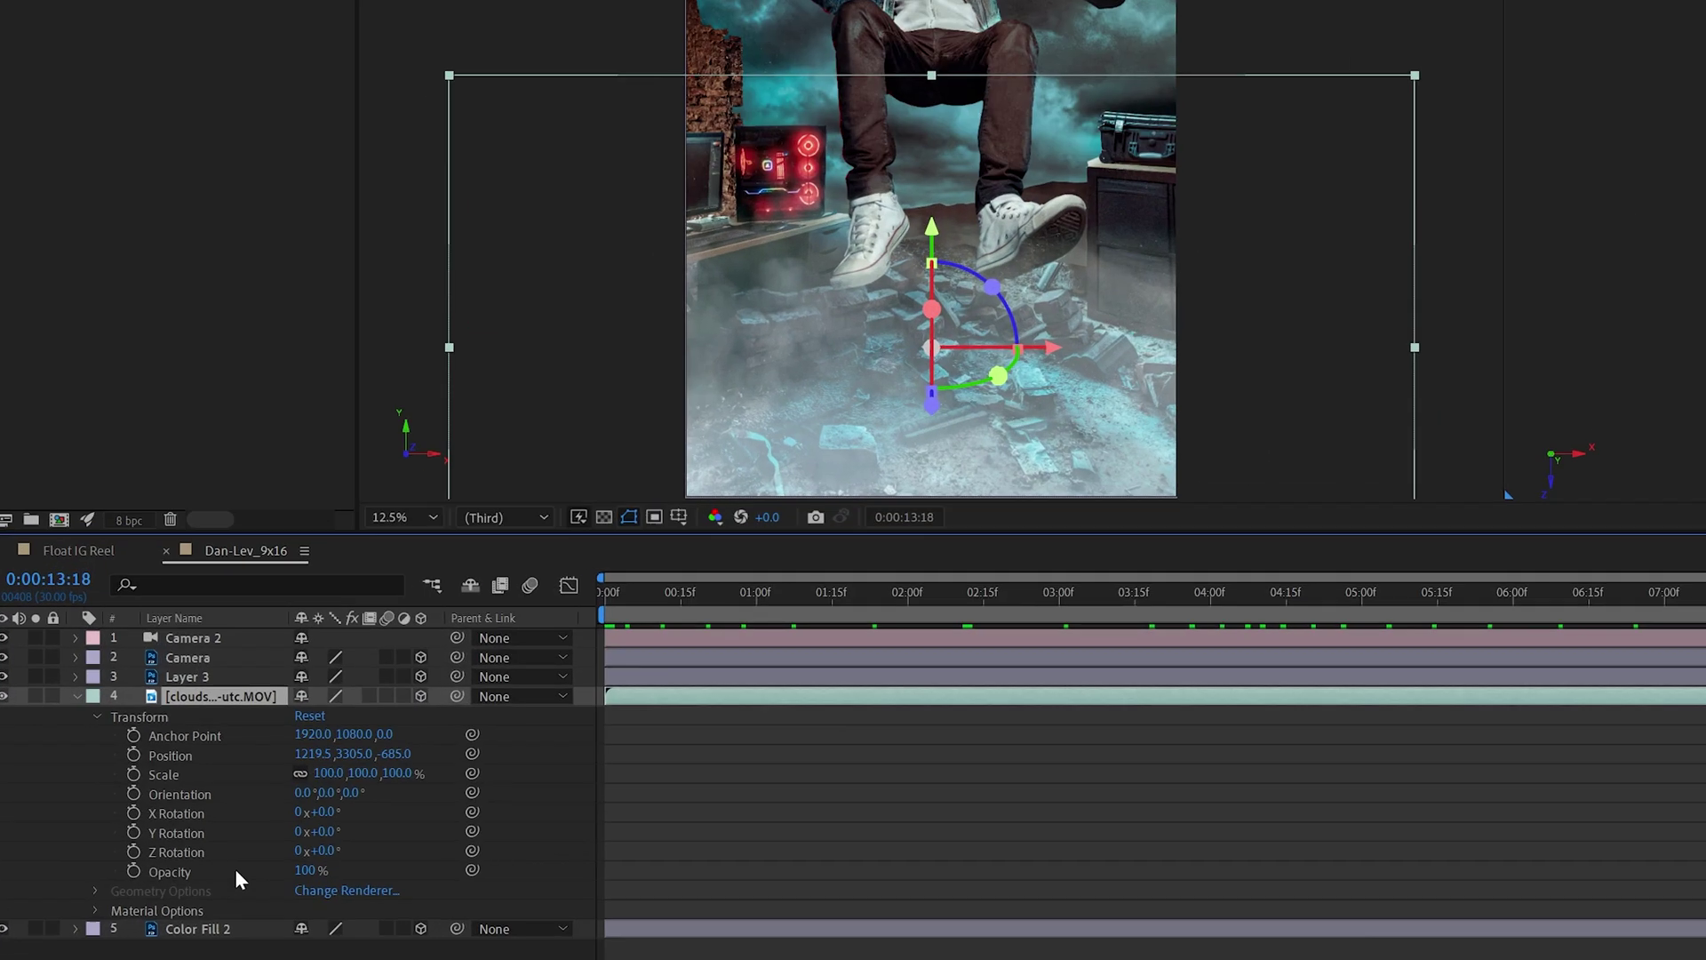
Step: Lower the cloud layer's opacity and return to the start of the timeline
{"action": "left_click_drag", "start_coordinate": [146, 810], "coordinate": [165, 814]}
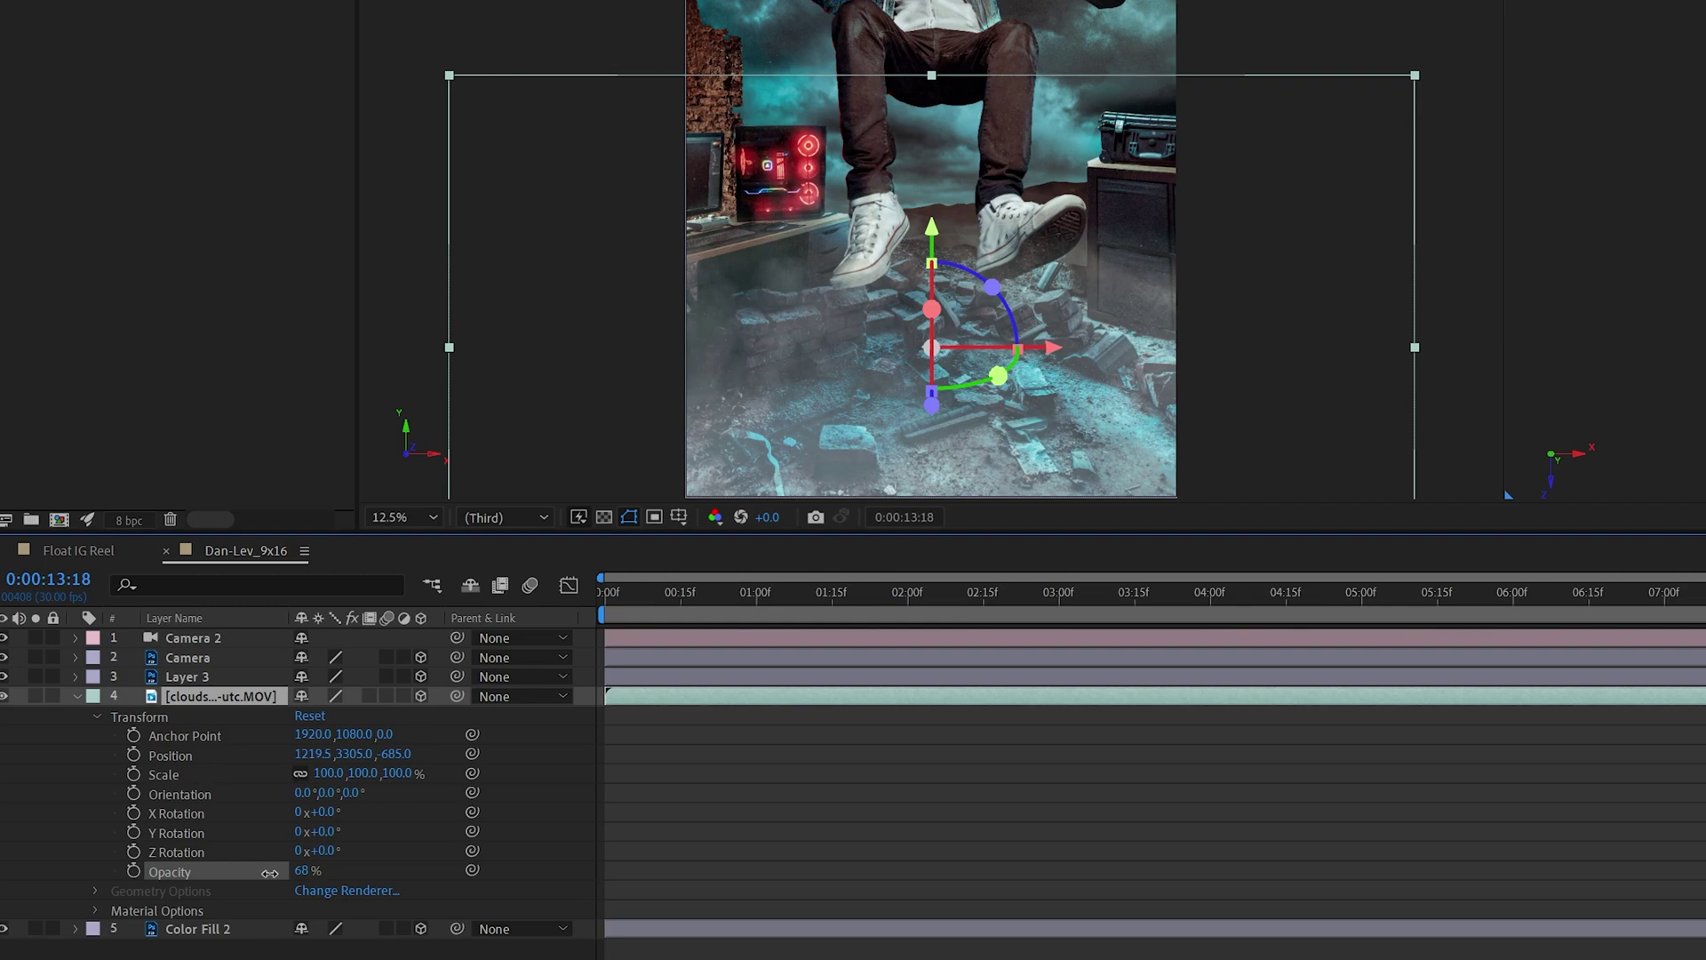
{"action": "key", "text": "Return"}
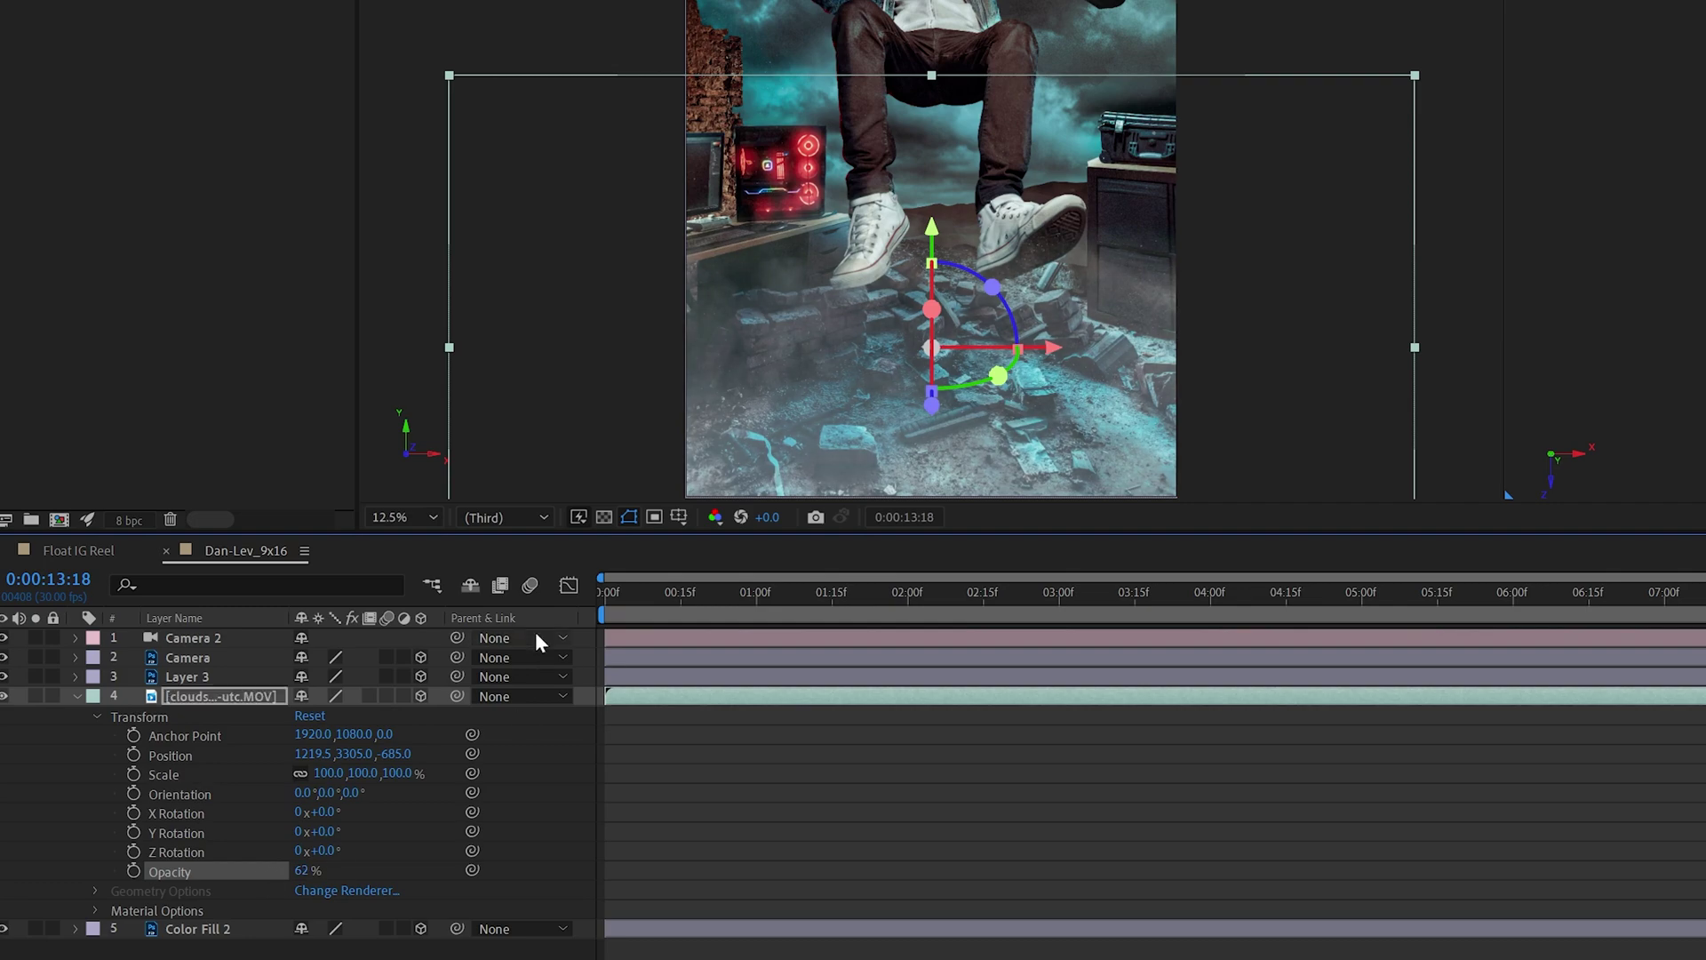
{"action": "left_click", "coordinate": [611, 589]}
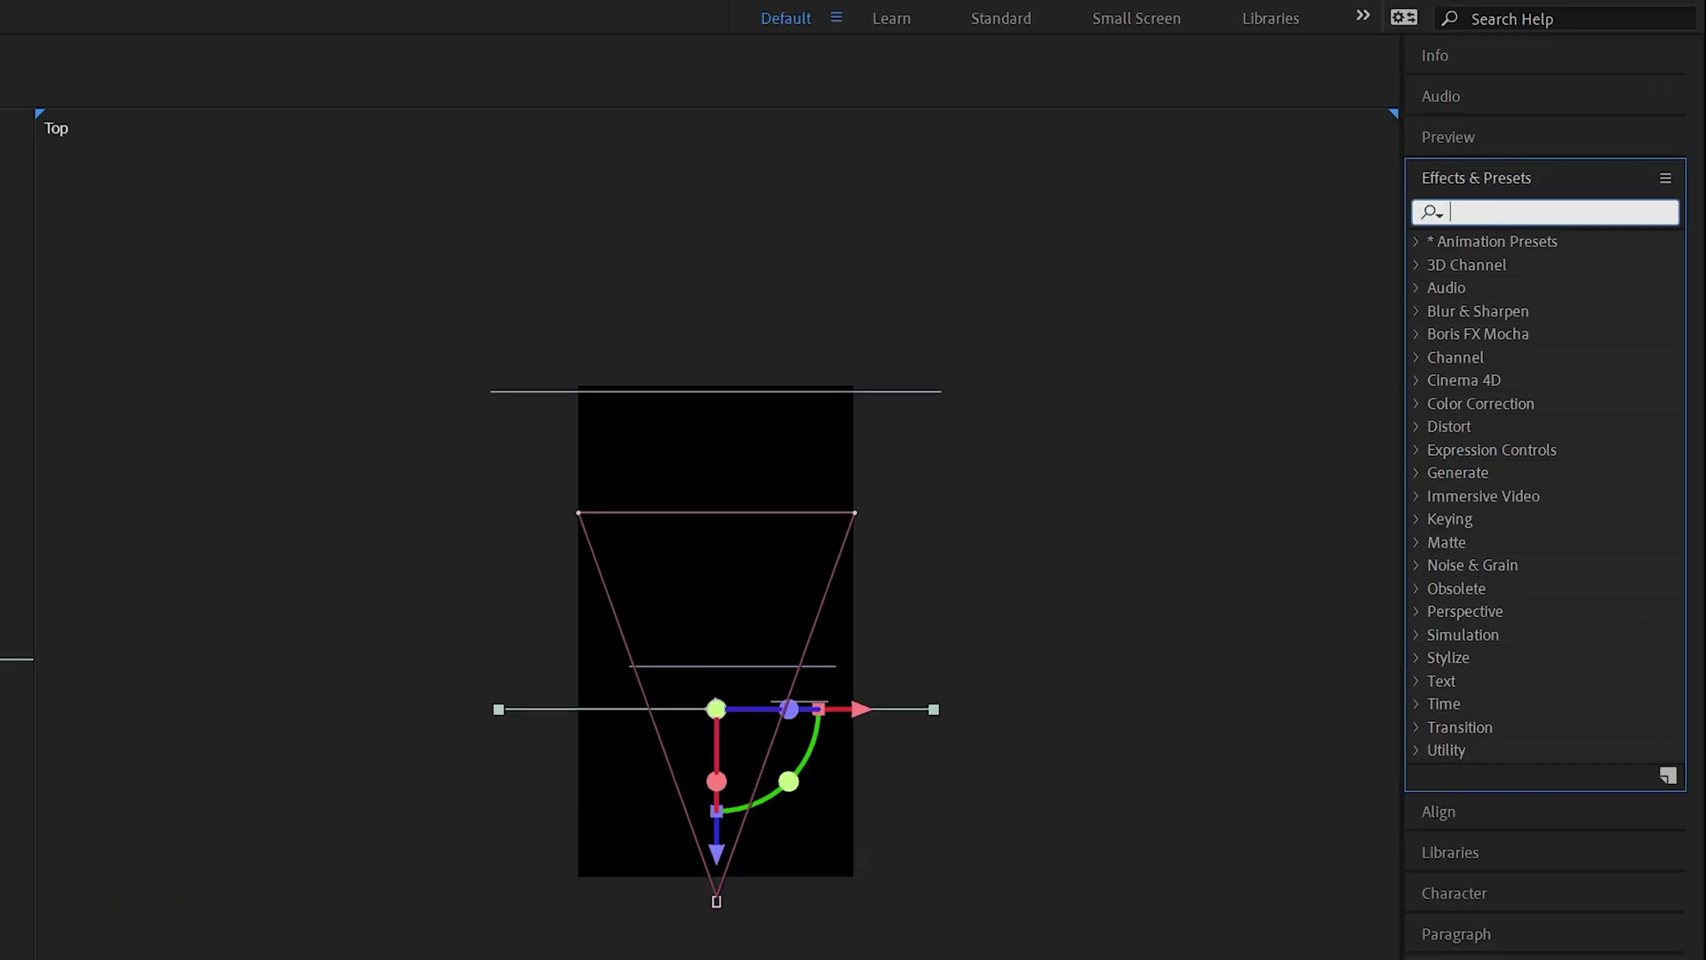
Step: Apply Hue/Saturation to the cloudscape and colorize it with a hue of +45°
{"action": "type", "text": "hue"}
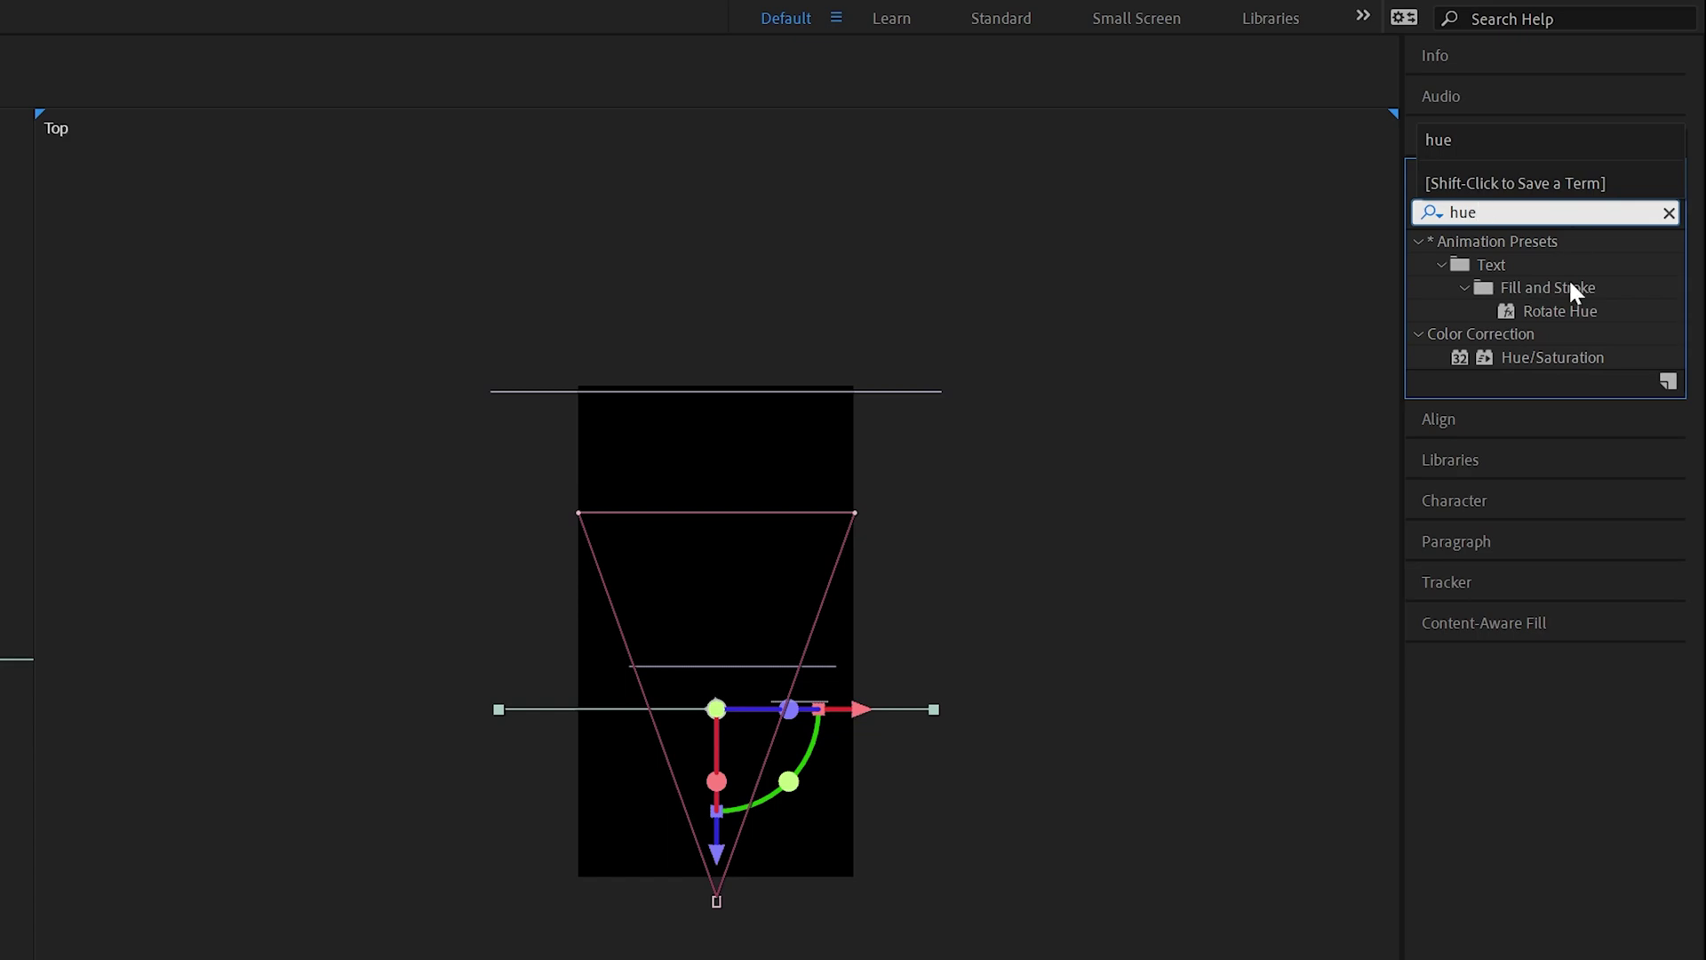
{"action": "left_click", "coordinate": [1522, 356]}
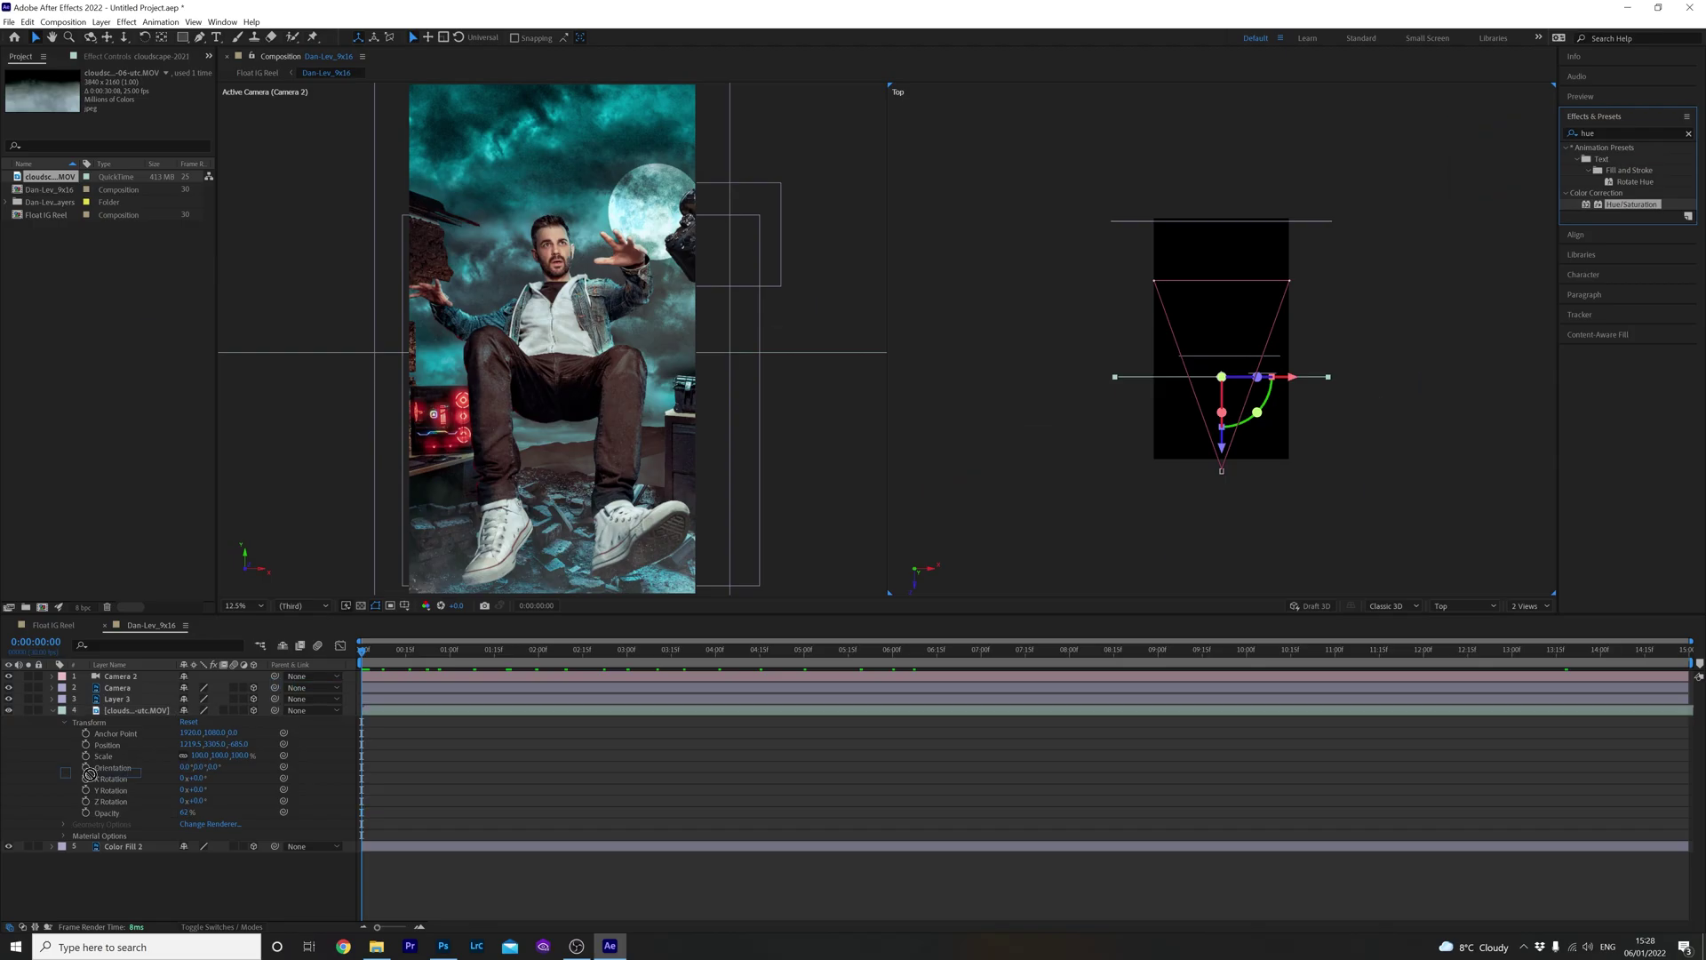
{"action": "left_click_drag", "start_coordinate": [90, 774], "coordinate": [125, 714]}
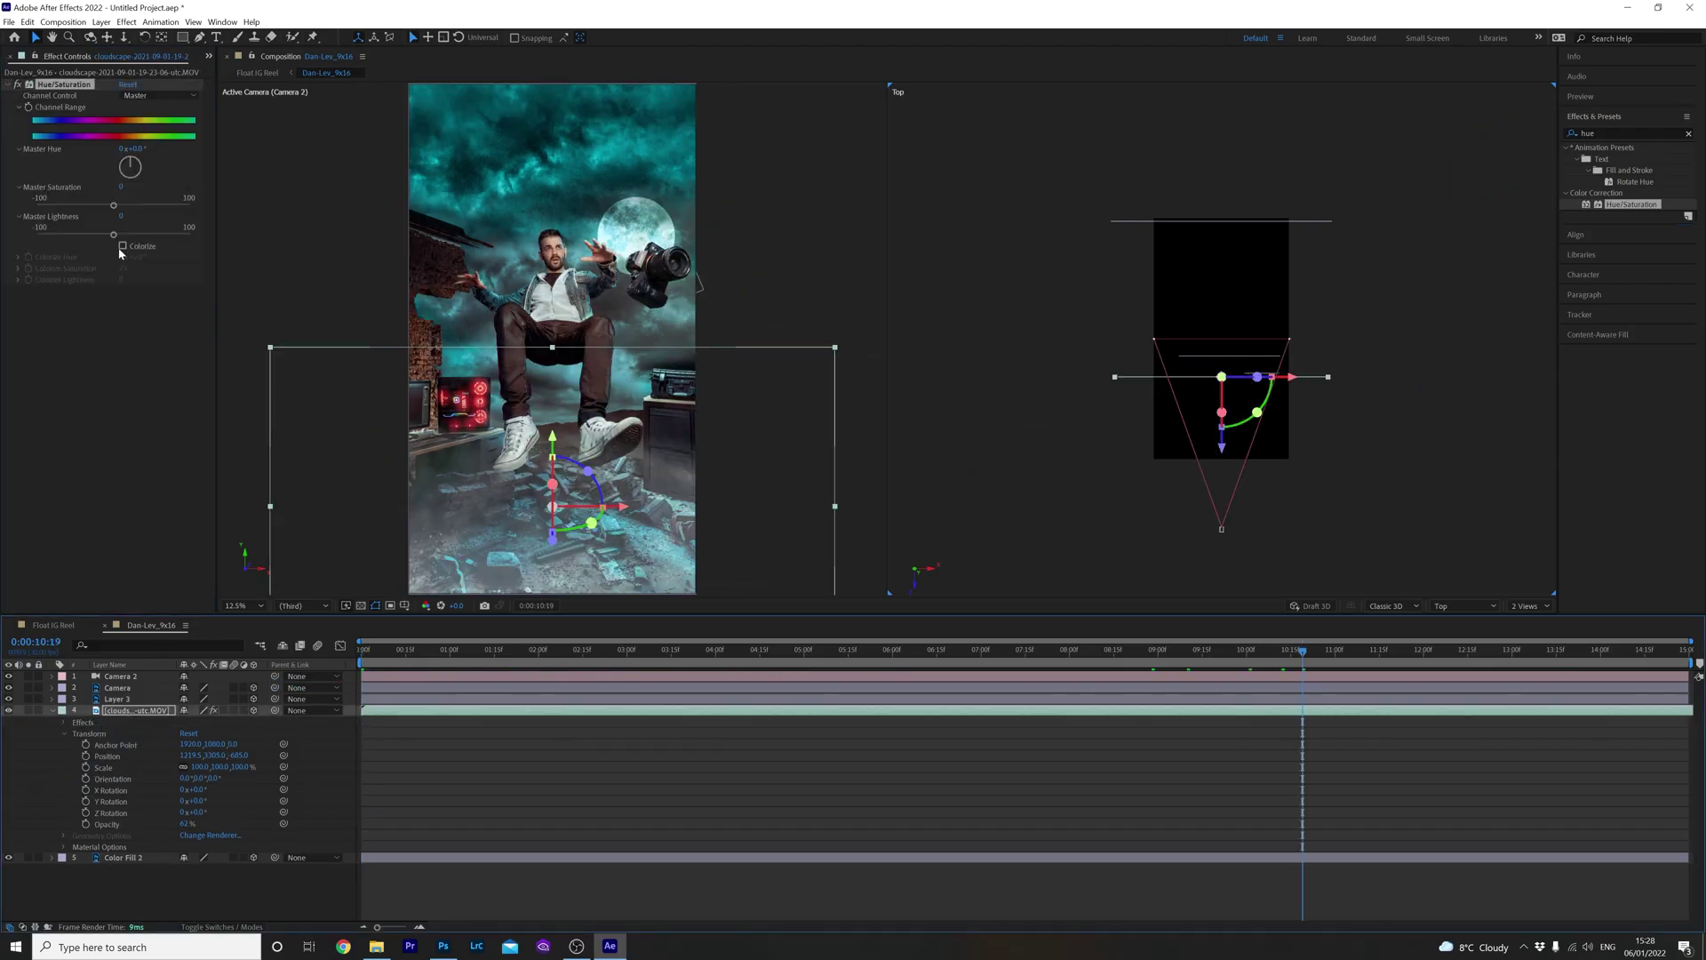
{"action": "left_click", "coordinate": [122, 245]}
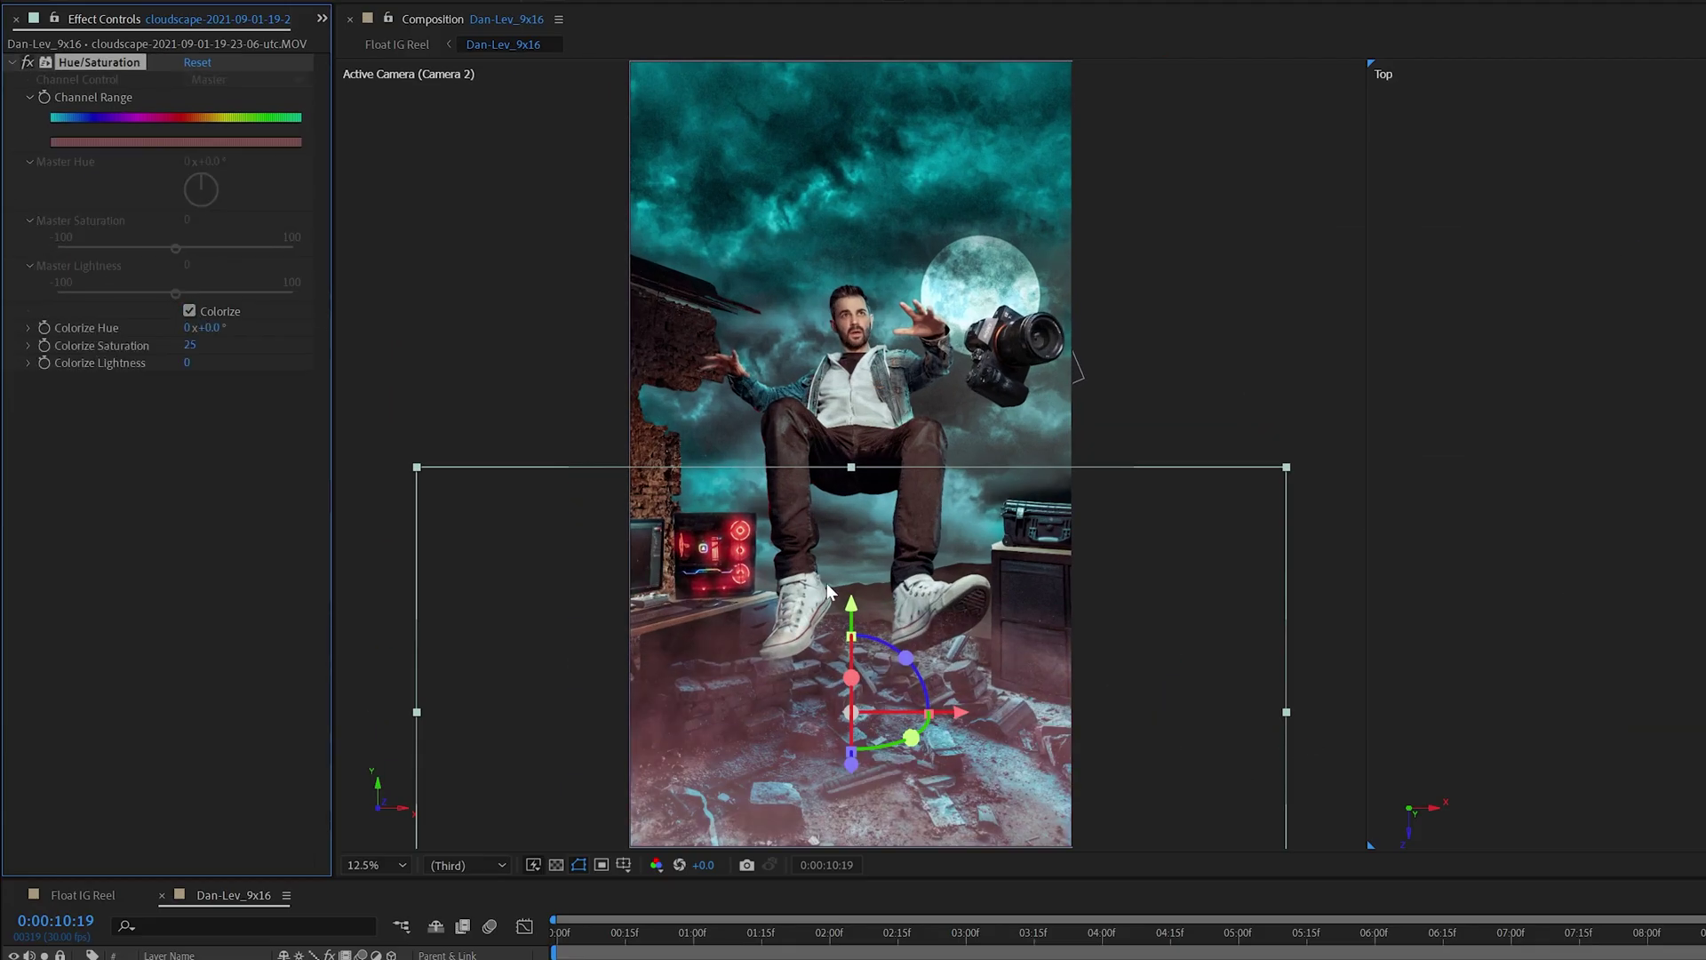
{"action": "left_click", "coordinate": [28, 327]}
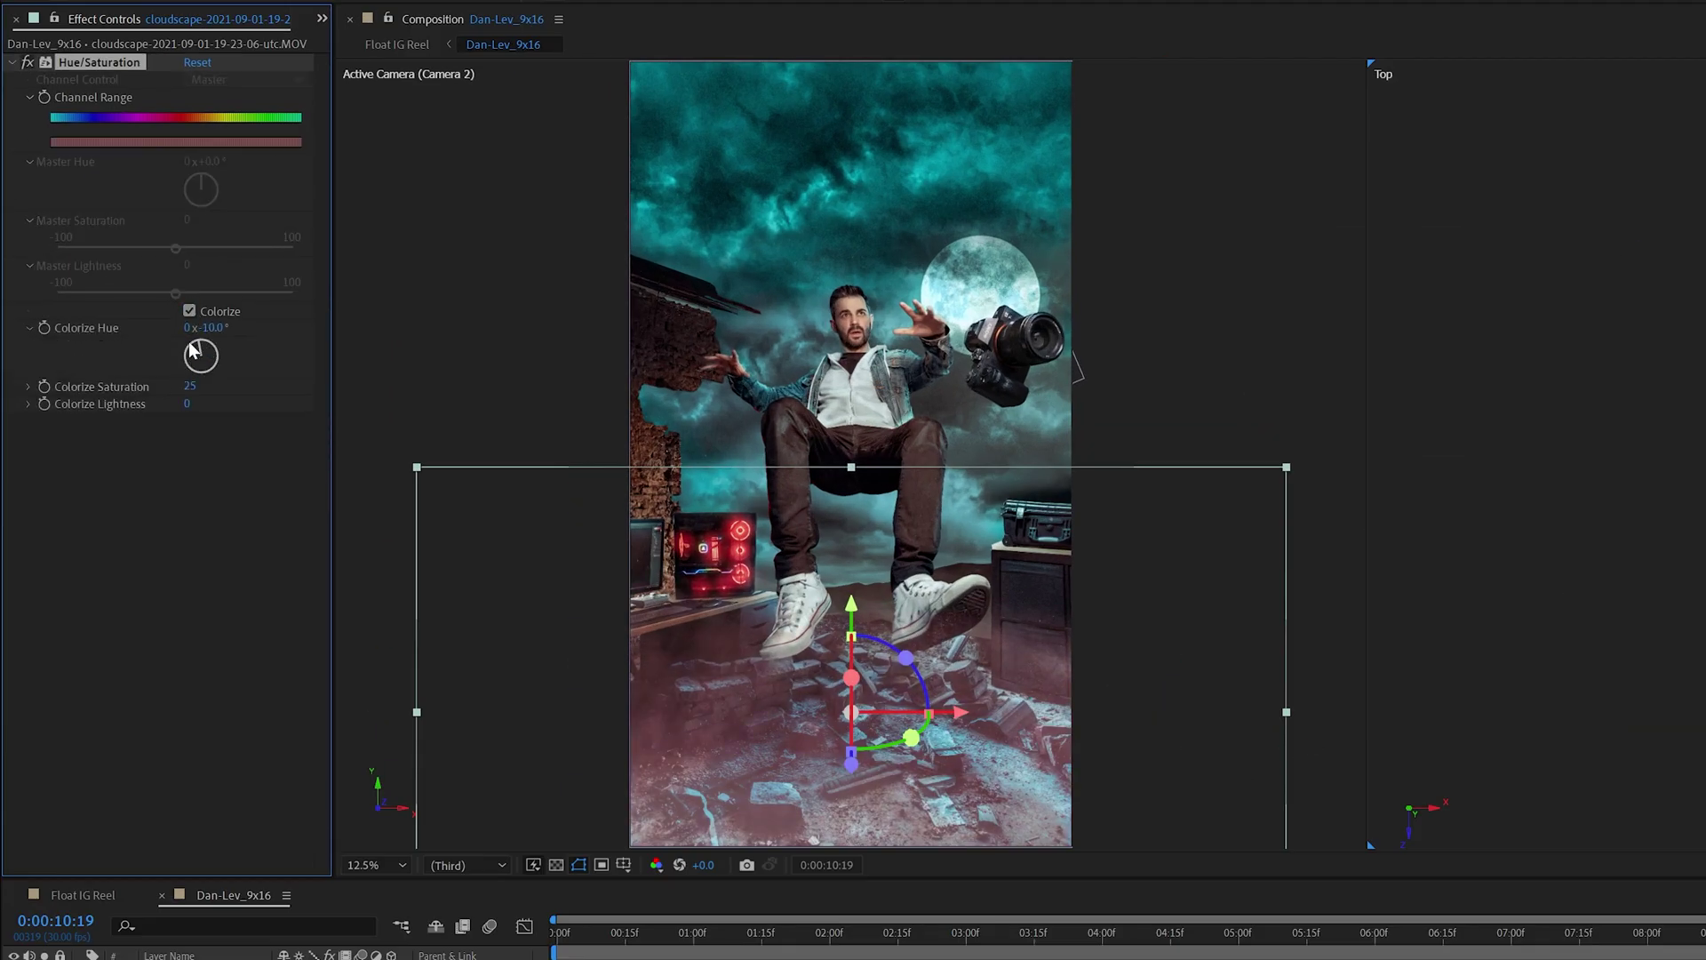
{"action": "left_click_drag", "start_coordinate": [179, 354], "coordinate": [125, 395]}
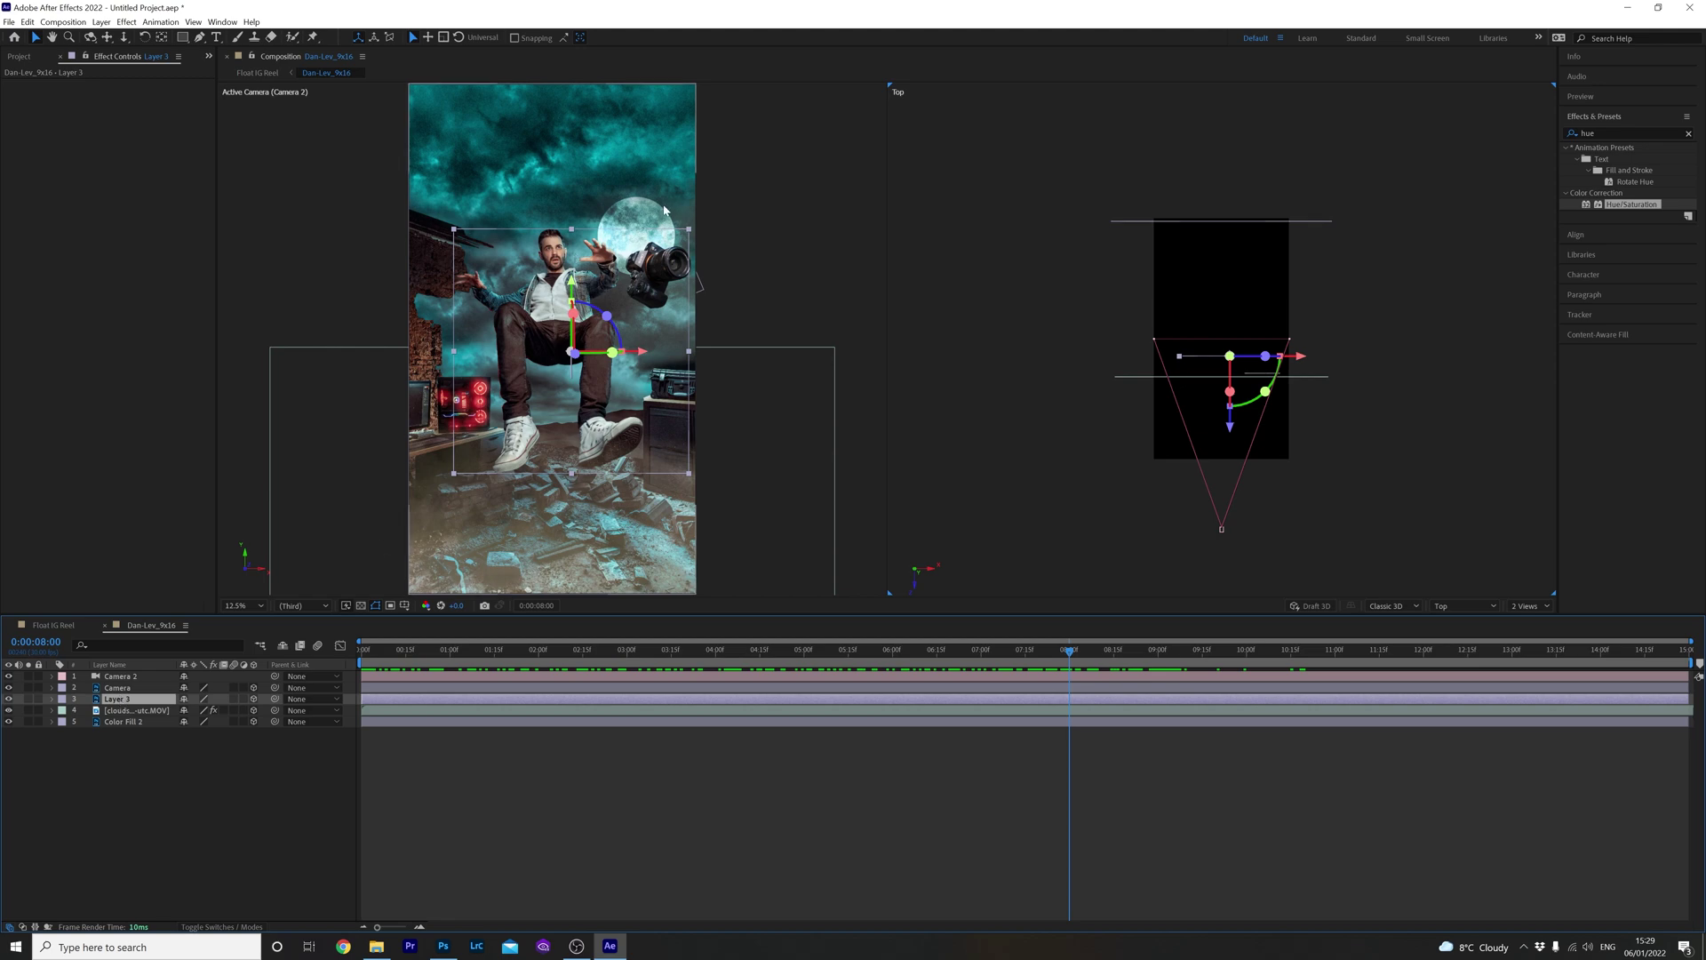
Step: Place puppet pins on the man's raised hand, both thighs, both shoes, upper thigh, torso and shoulder
{"action": "left_click", "coordinate": [314, 36]}
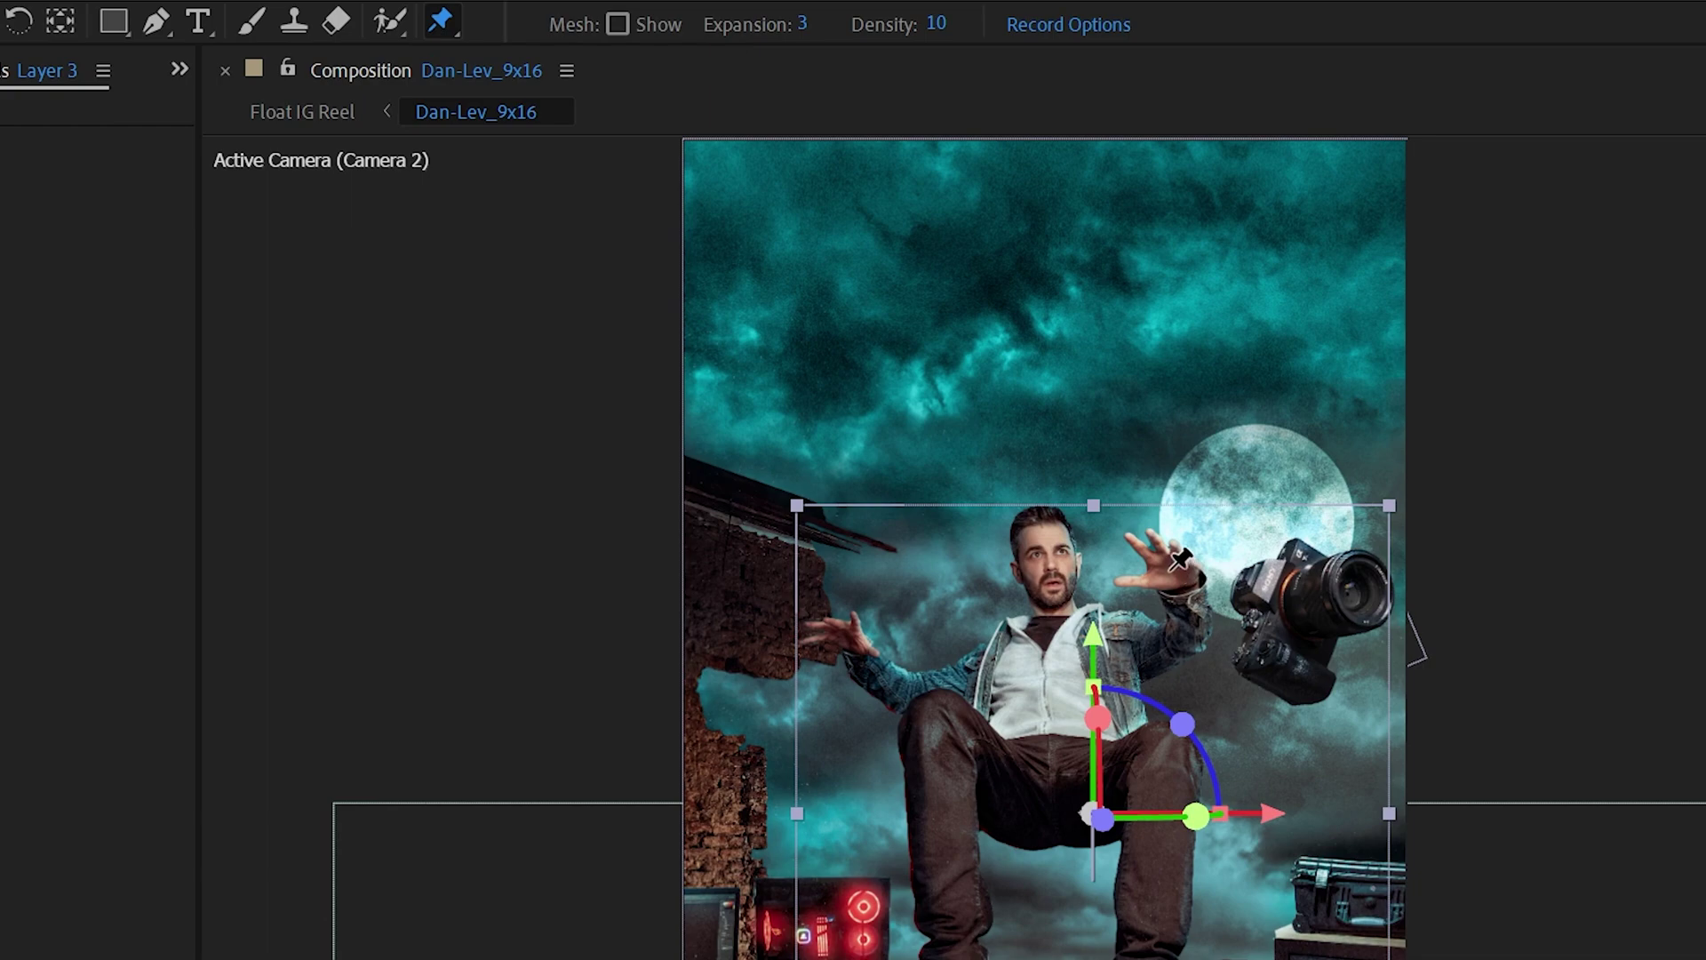
{"action": "left_click", "coordinate": [1169, 567]}
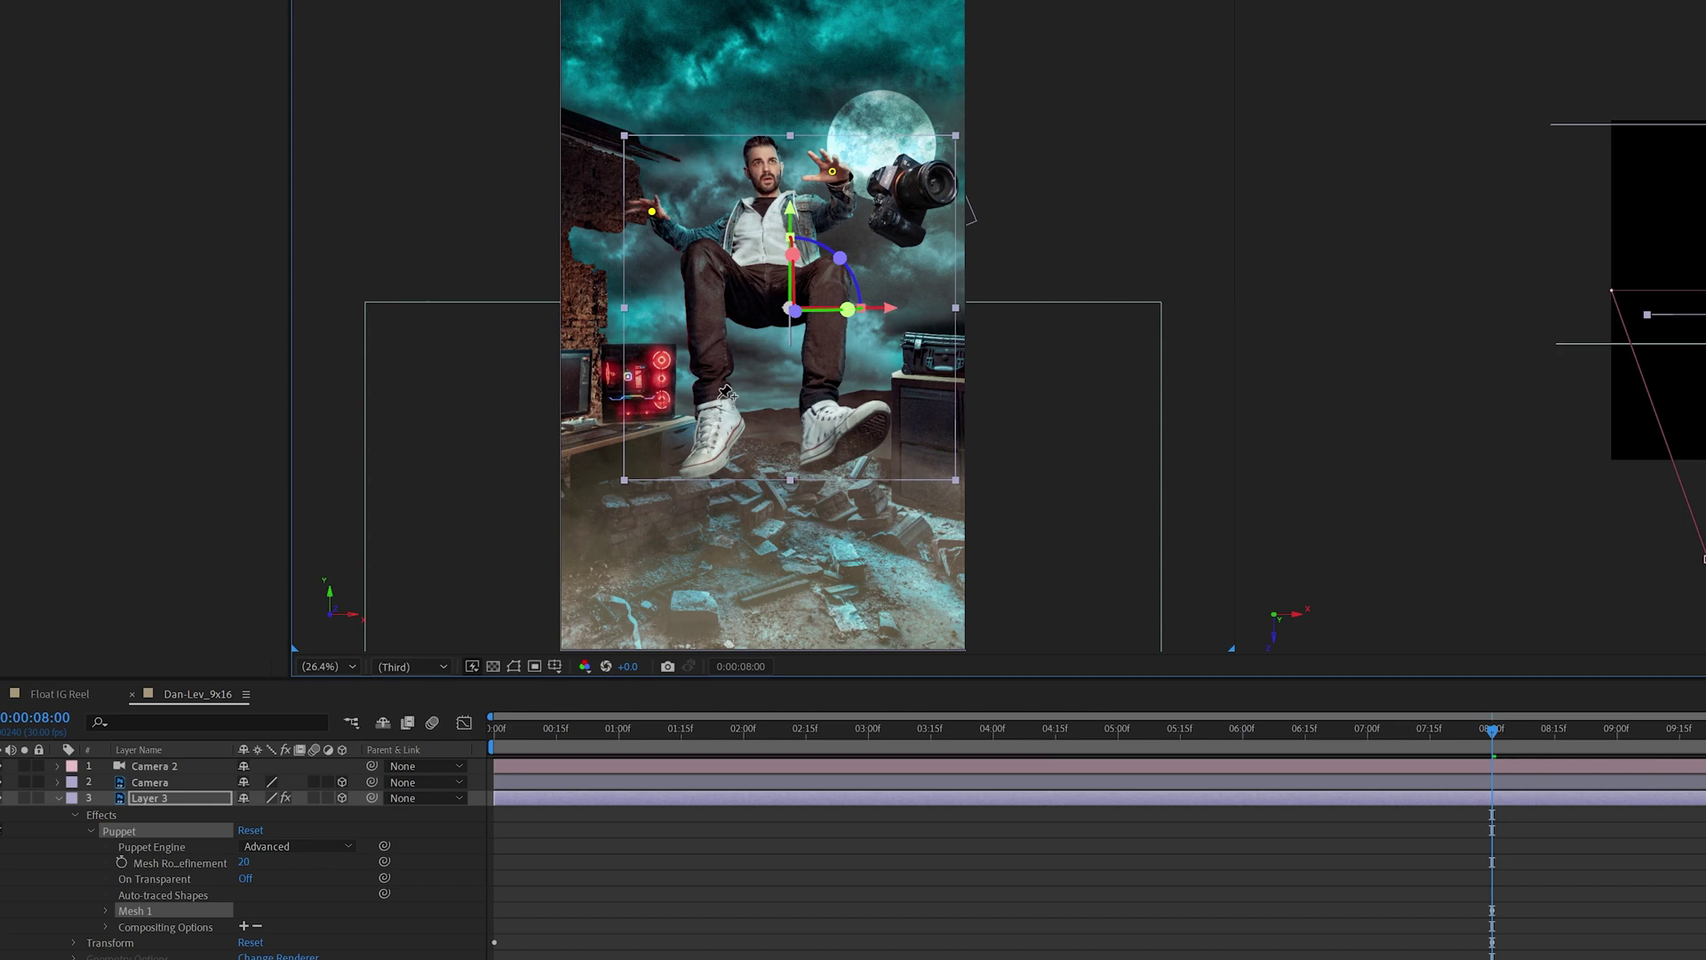
{"action": "left_click", "coordinate": [707, 316]}
{"action": "left_click", "coordinate": [727, 421]}
{"action": "left_click", "coordinate": [831, 279]}
{"action": "left_click", "coordinate": [814, 426]}
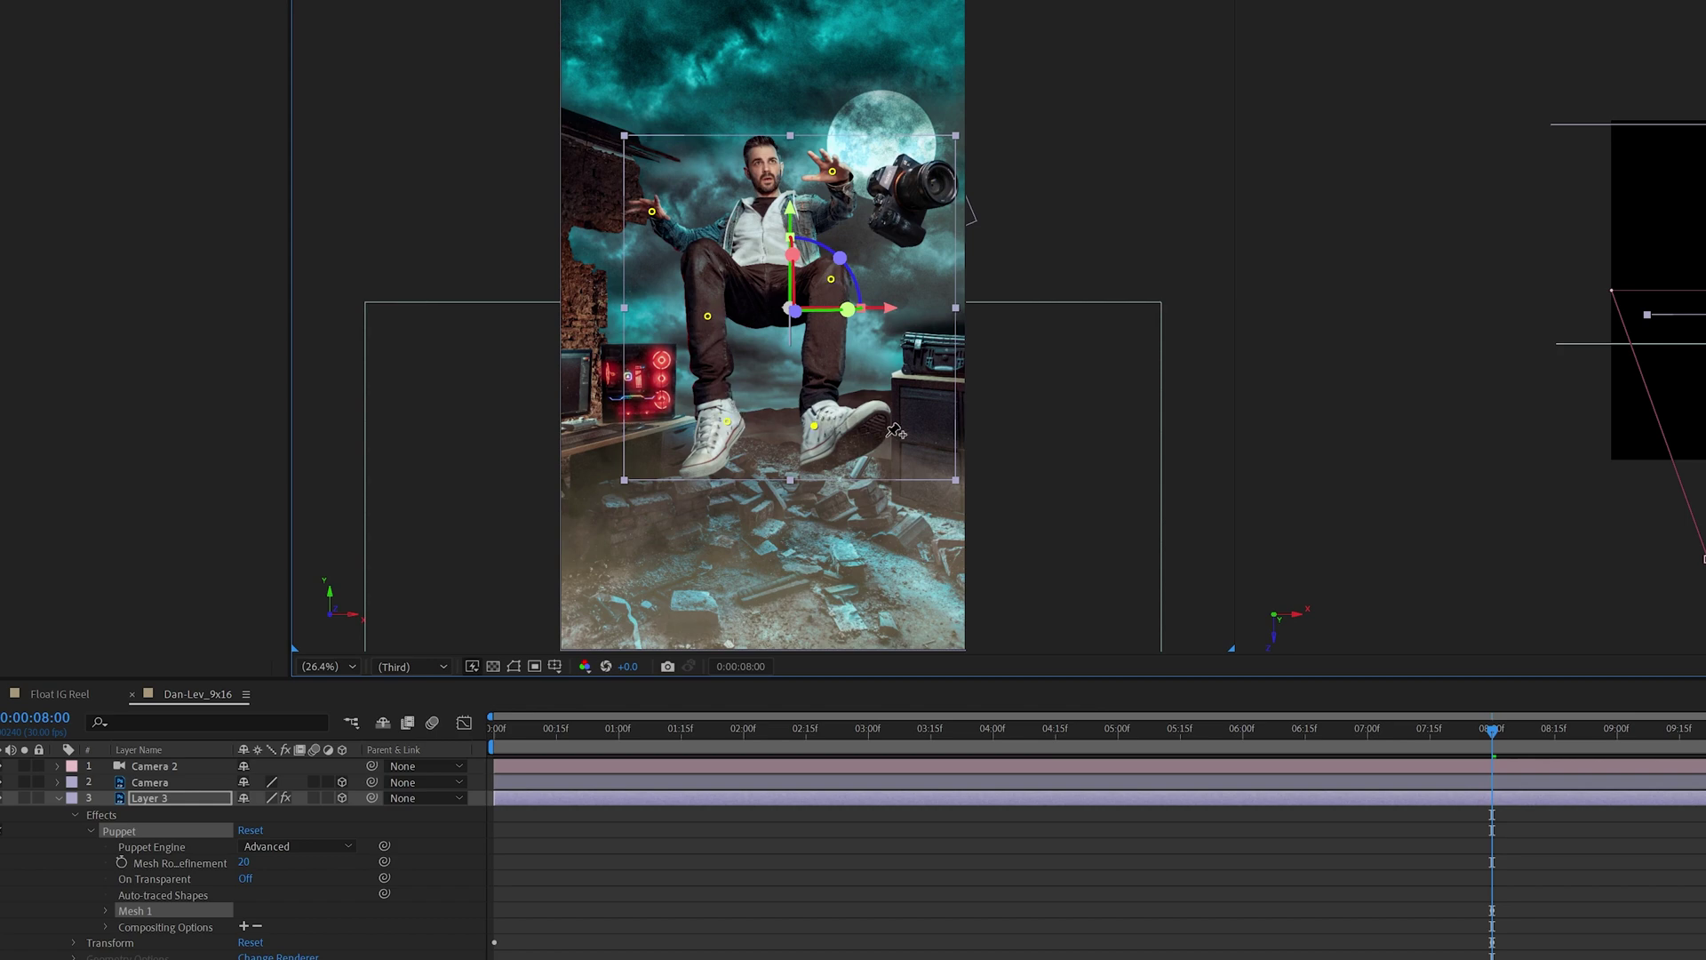
{"action": "left_click", "coordinate": [698, 259]}
{"action": "left_click", "coordinate": [741, 209]}
{"action": "left_click", "coordinate": [810, 205]}
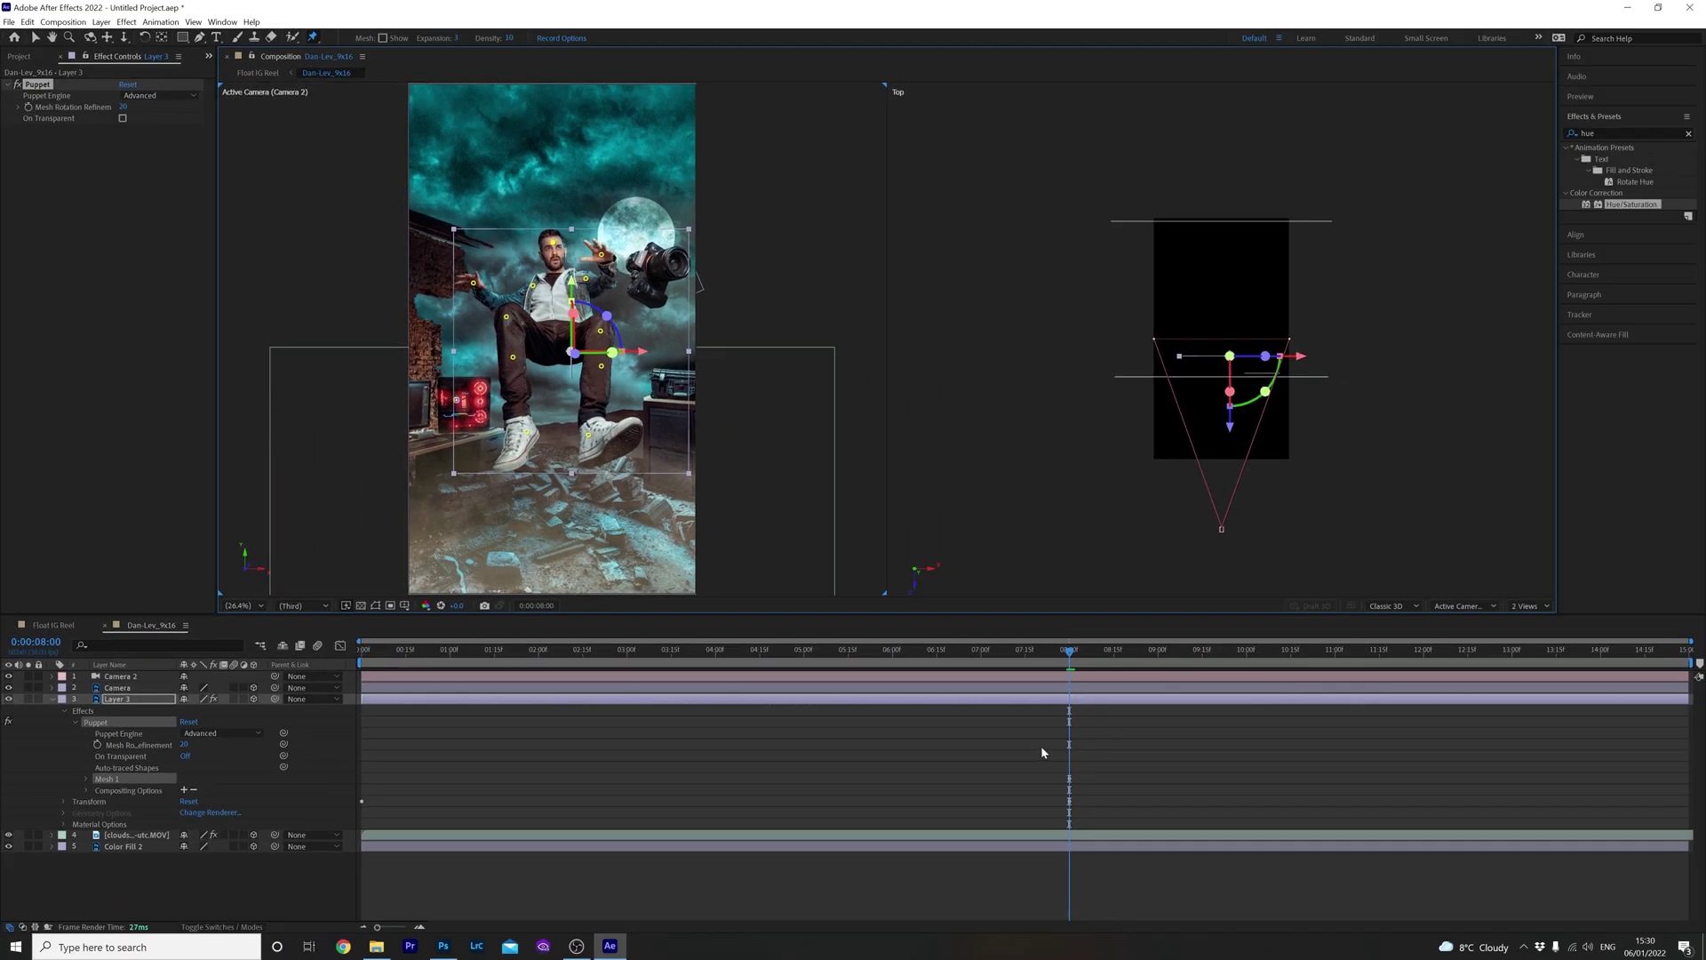
Step: Add starting position keyframes at 0:00 for all ten puppet pins, Pins 10 through 1
{"action": "key", "text": "u"}
{"action": "scroll", "coordinate": [1693, 785], "scroll_direction": "down", "scroll_amount": 5}
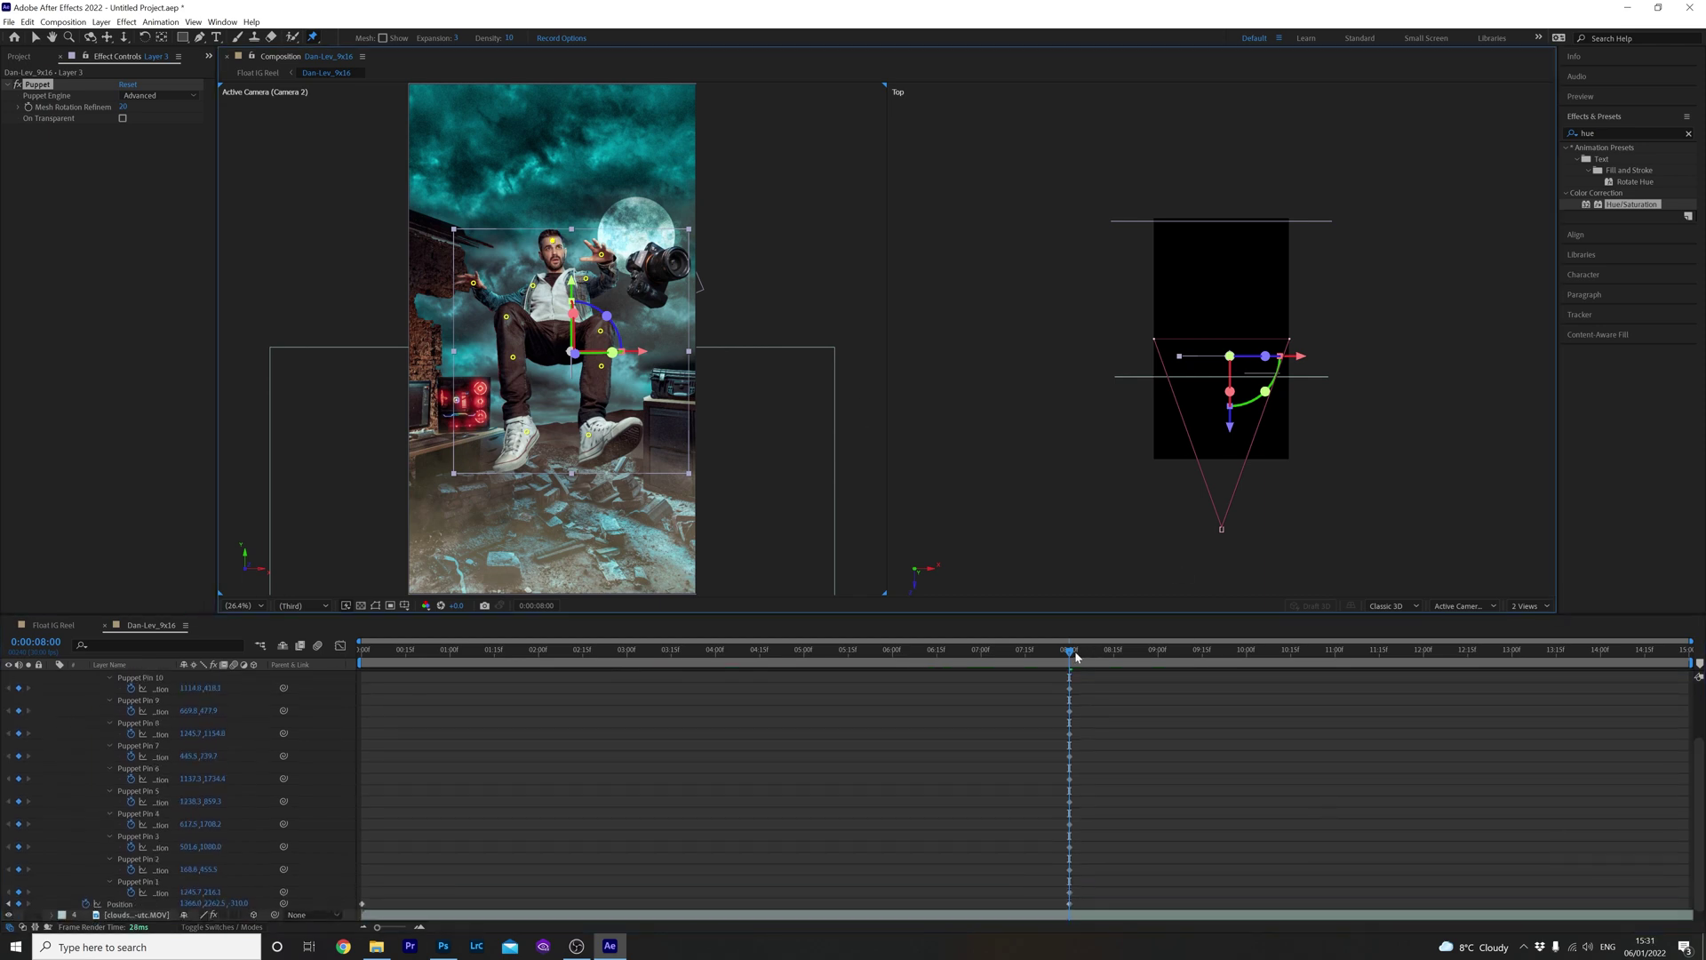
{"action": "key", "text": "Home"}
{"action": "scroll", "coordinate": [360, 681], "scroll_direction": "up", "scroll_amount": 1}
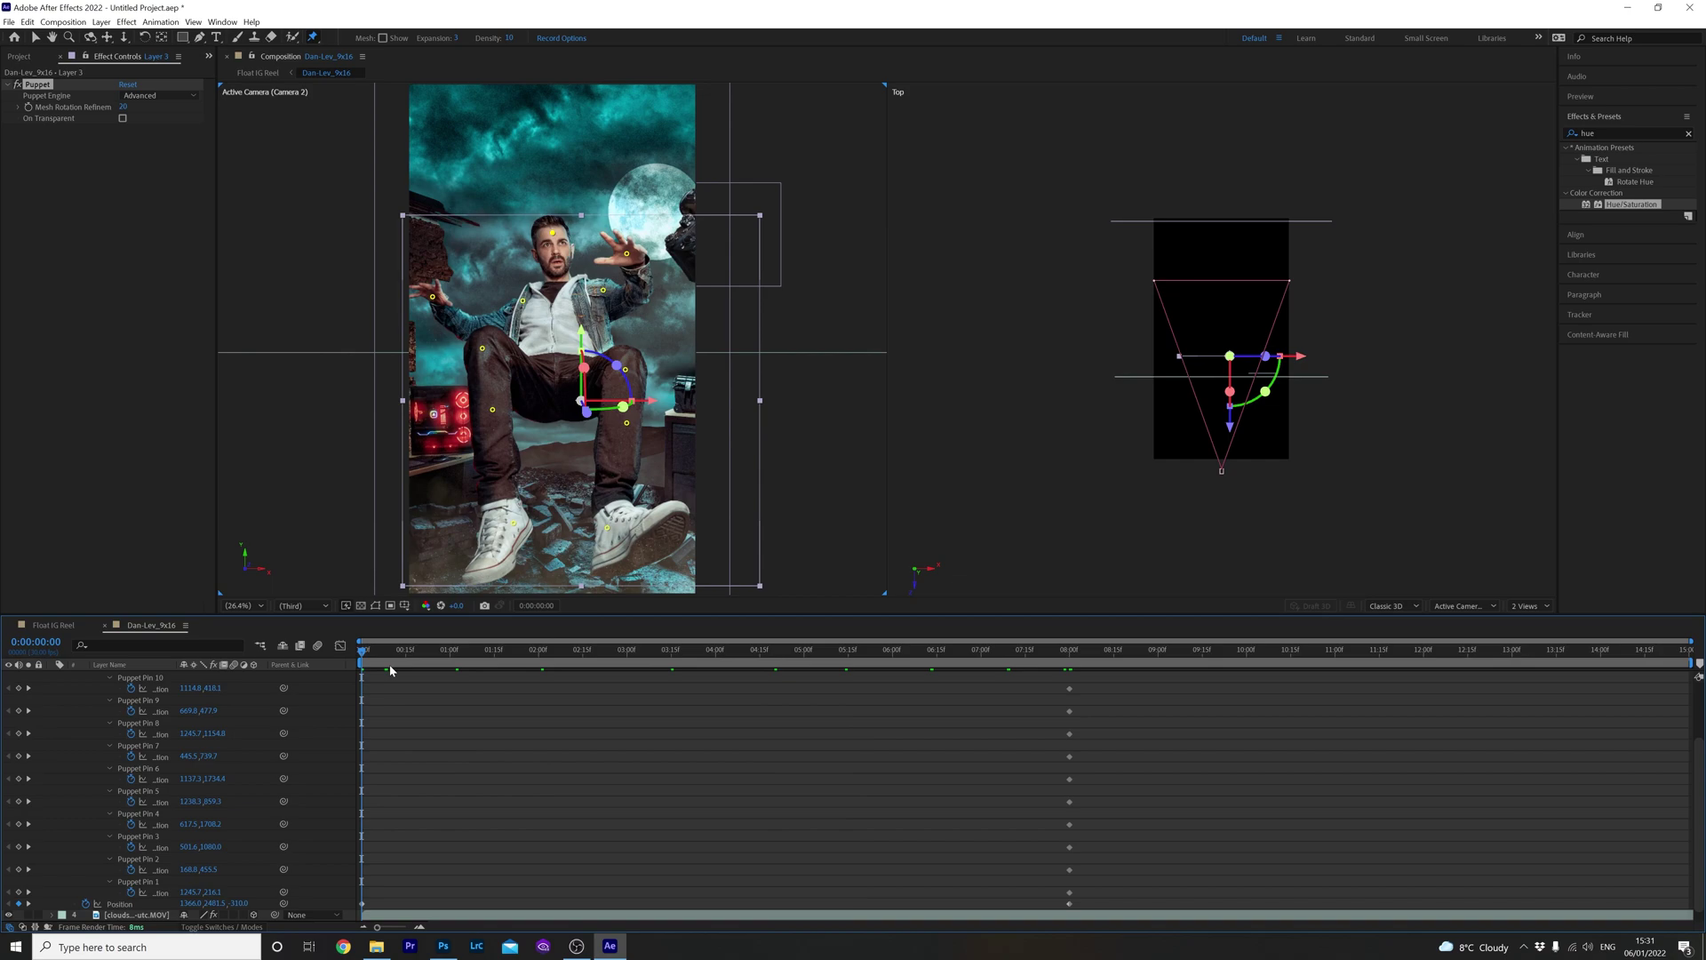
{"action": "left_click", "coordinate": [18, 688]}
{"action": "left_click", "coordinate": [19, 711]}
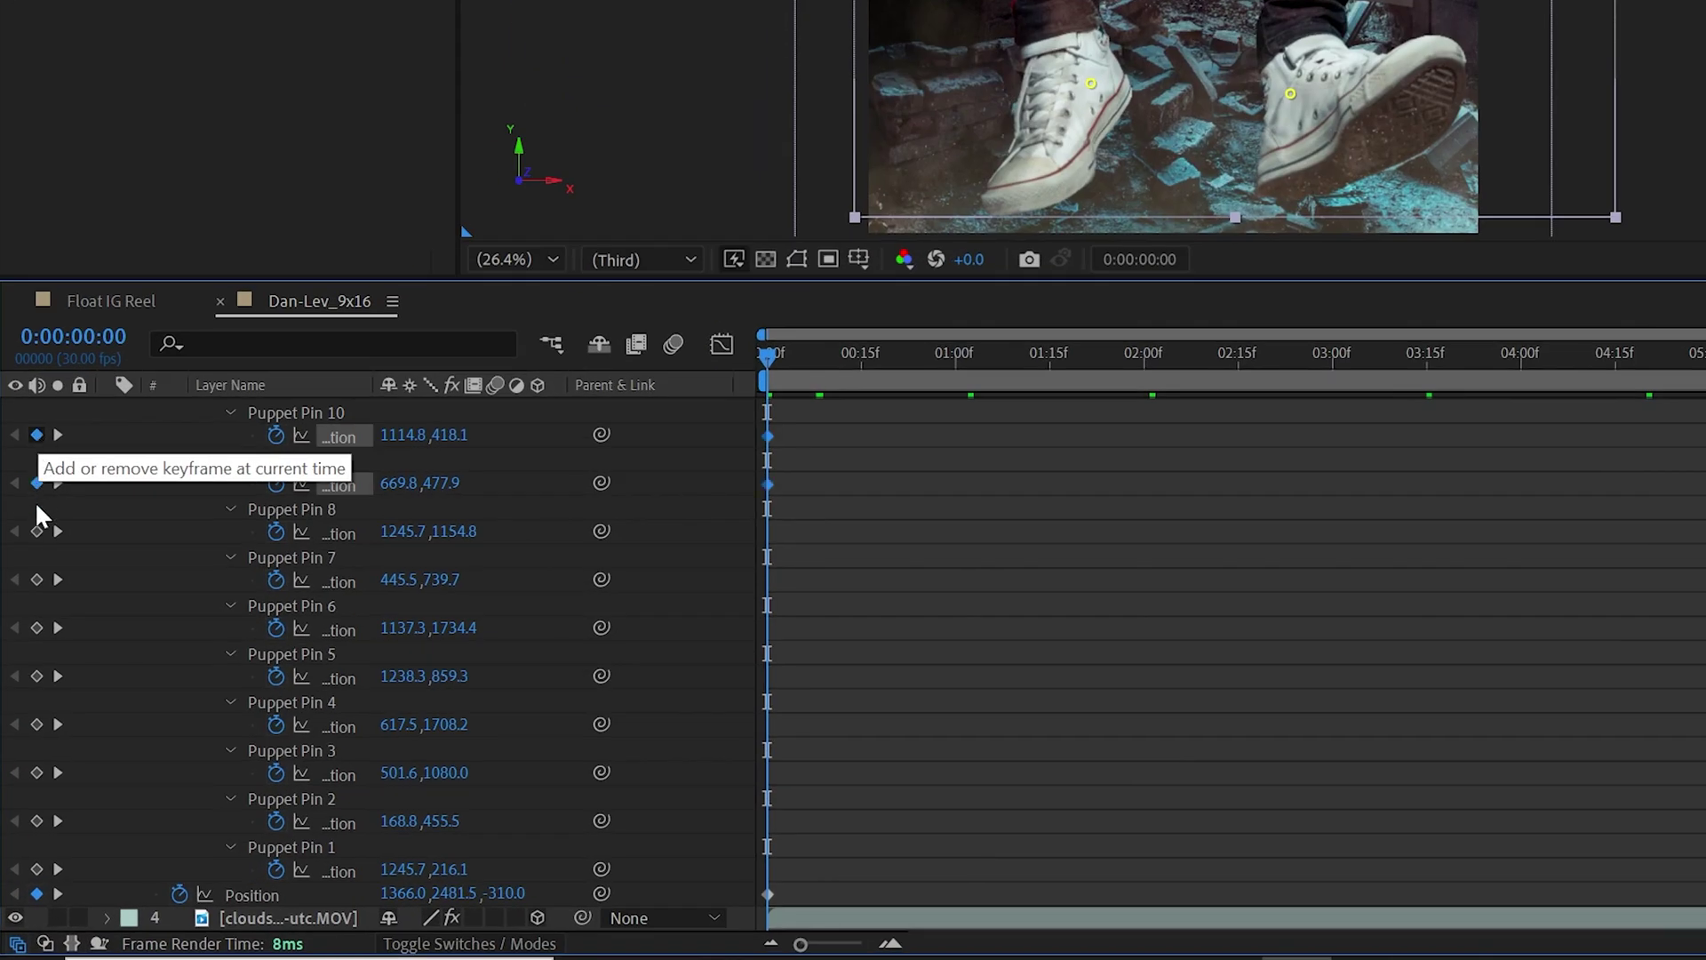
{"action": "left_click", "coordinate": [19, 733]}
{"action": "left_click", "coordinate": [18, 756]}
{"action": "left_click", "coordinate": [19, 778]}
{"action": "left_click", "coordinate": [19, 801]}
{"action": "left_click", "coordinate": [36, 724]}
{"action": "left_click", "coordinate": [37, 772]}
{"action": "left_click", "coordinate": [37, 820]}
{"action": "left_click", "coordinate": [37, 868]}
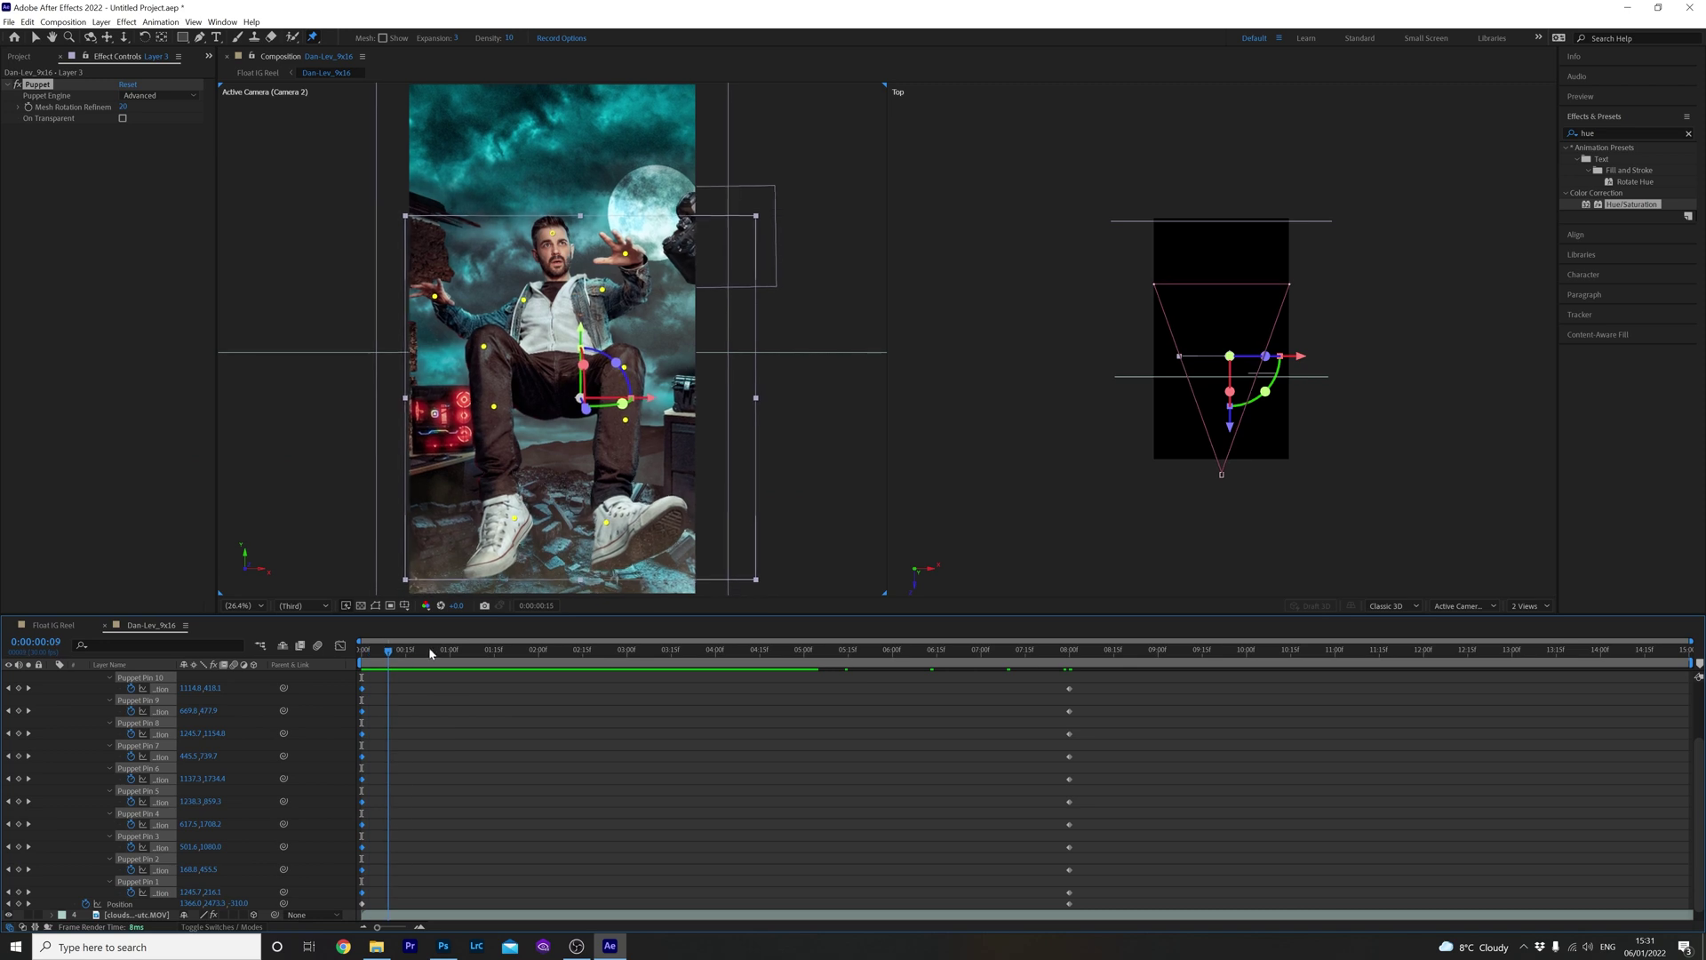
Step: Move the current time onto the 0:00:08:00 keyframes and deselect the puppet pins
{"action": "left_click_drag", "start_coordinate": [795, 355], "coordinate": [1705, 430]}
{"action": "left_click_drag", "start_coordinate": [1043, 685], "coordinate": [1070, 685]}
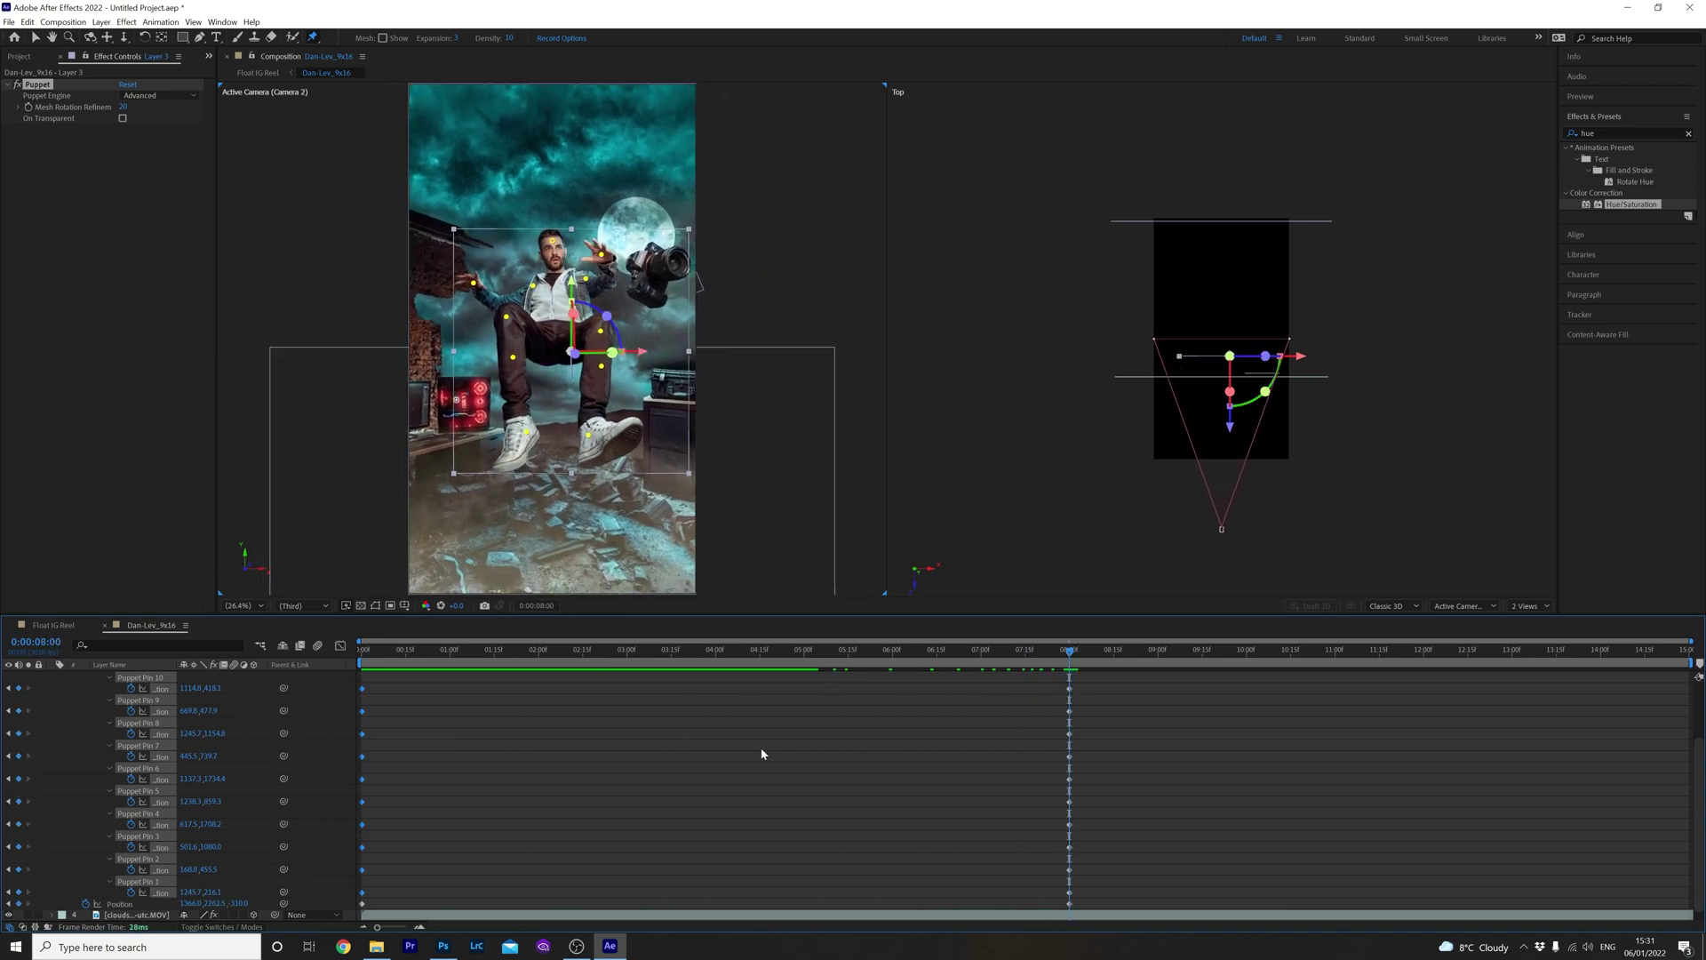
{"action": "left_click", "coordinate": [568, 774]}
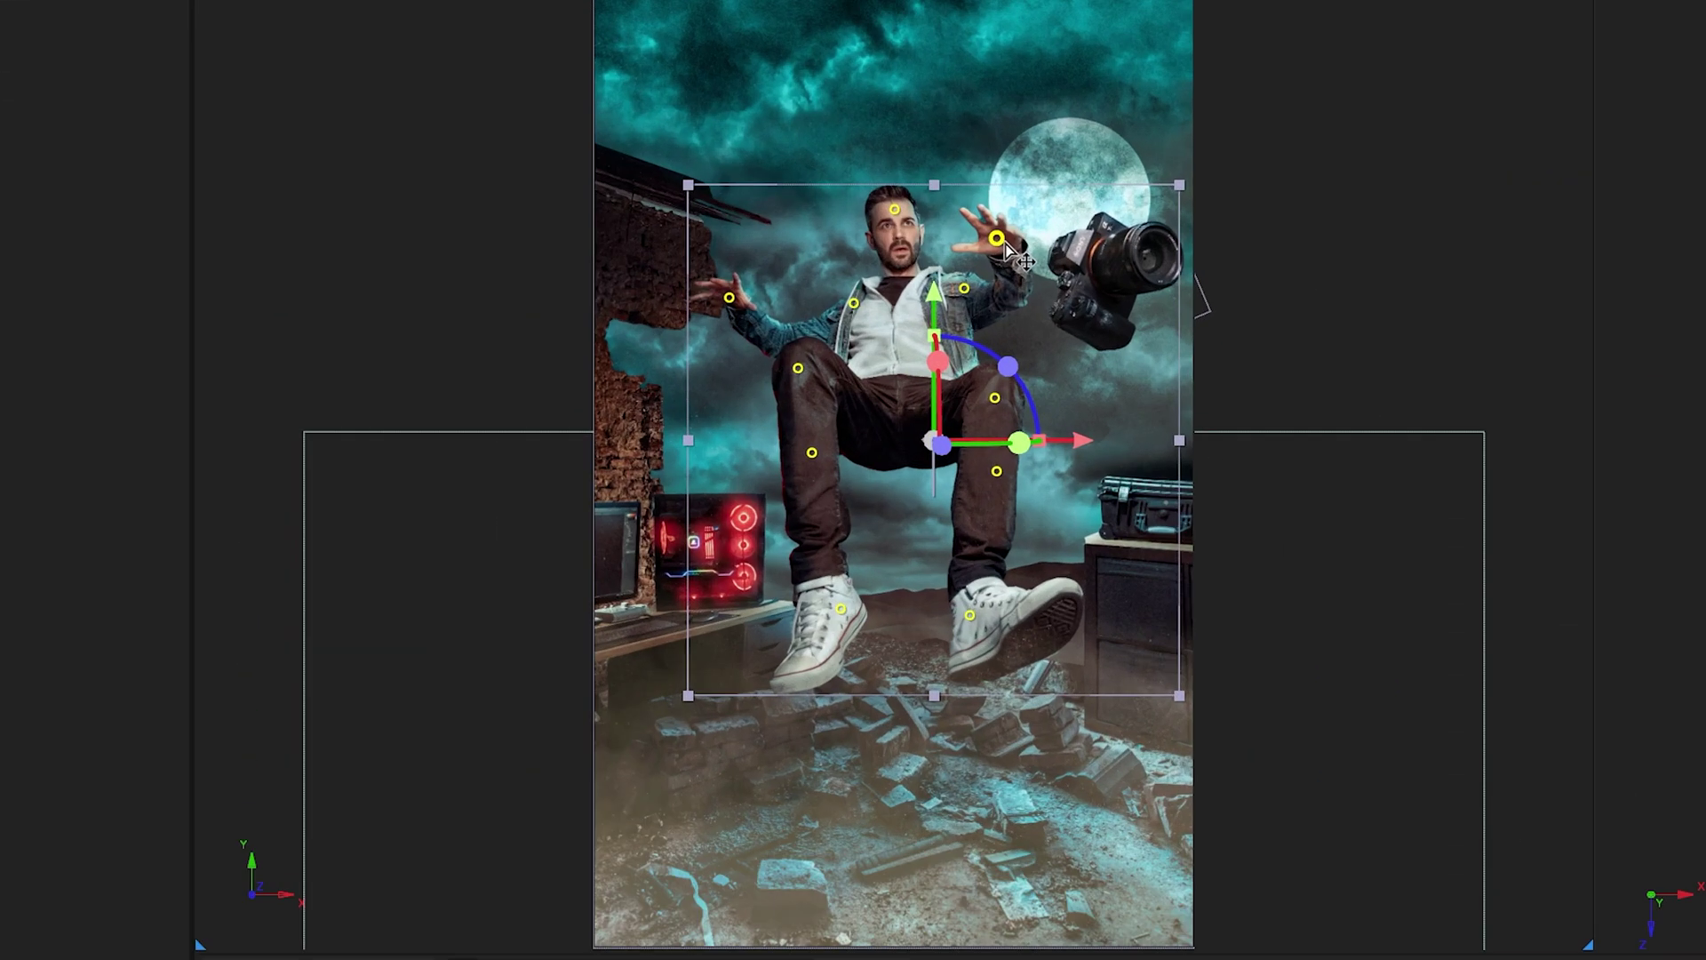
Step: At 0:00:08:00, nudge the pins on both hands, the head, both shoes and the legs
{"action": "left_click_drag", "start_coordinate": [999, 240], "coordinate": [1004, 243]}
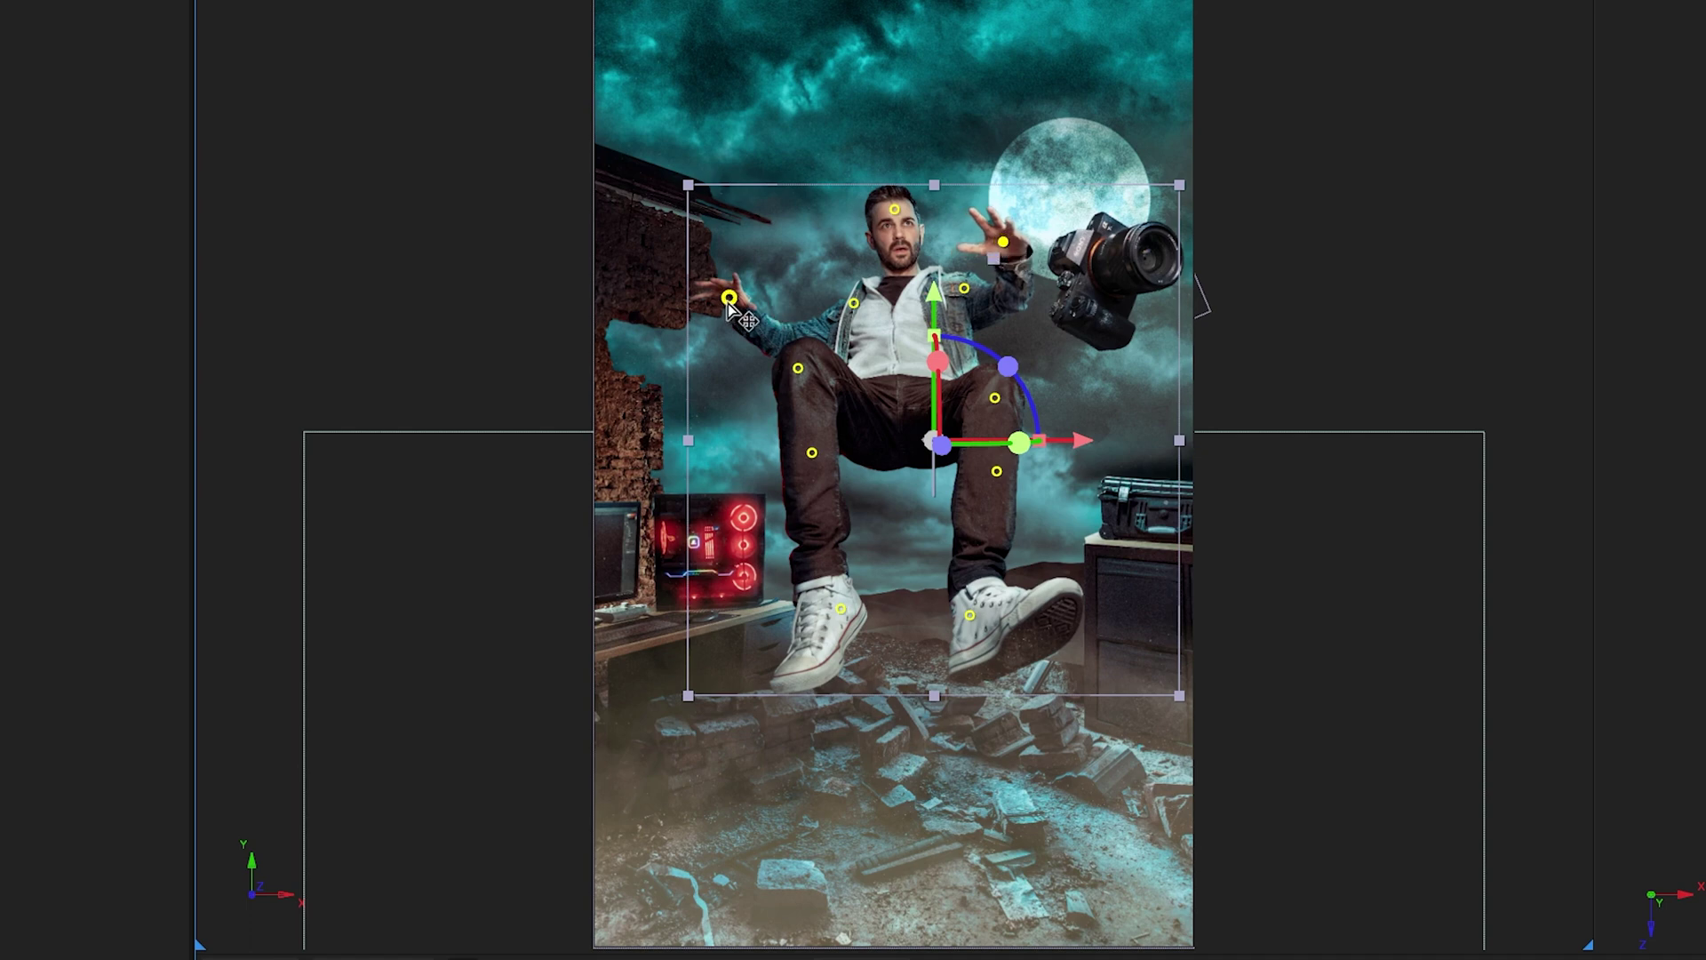
{"action": "left_click_drag", "start_coordinate": [729, 303], "coordinate": [724, 312]}
{"action": "left_click_drag", "start_coordinate": [894, 209], "coordinate": [897, 210]}
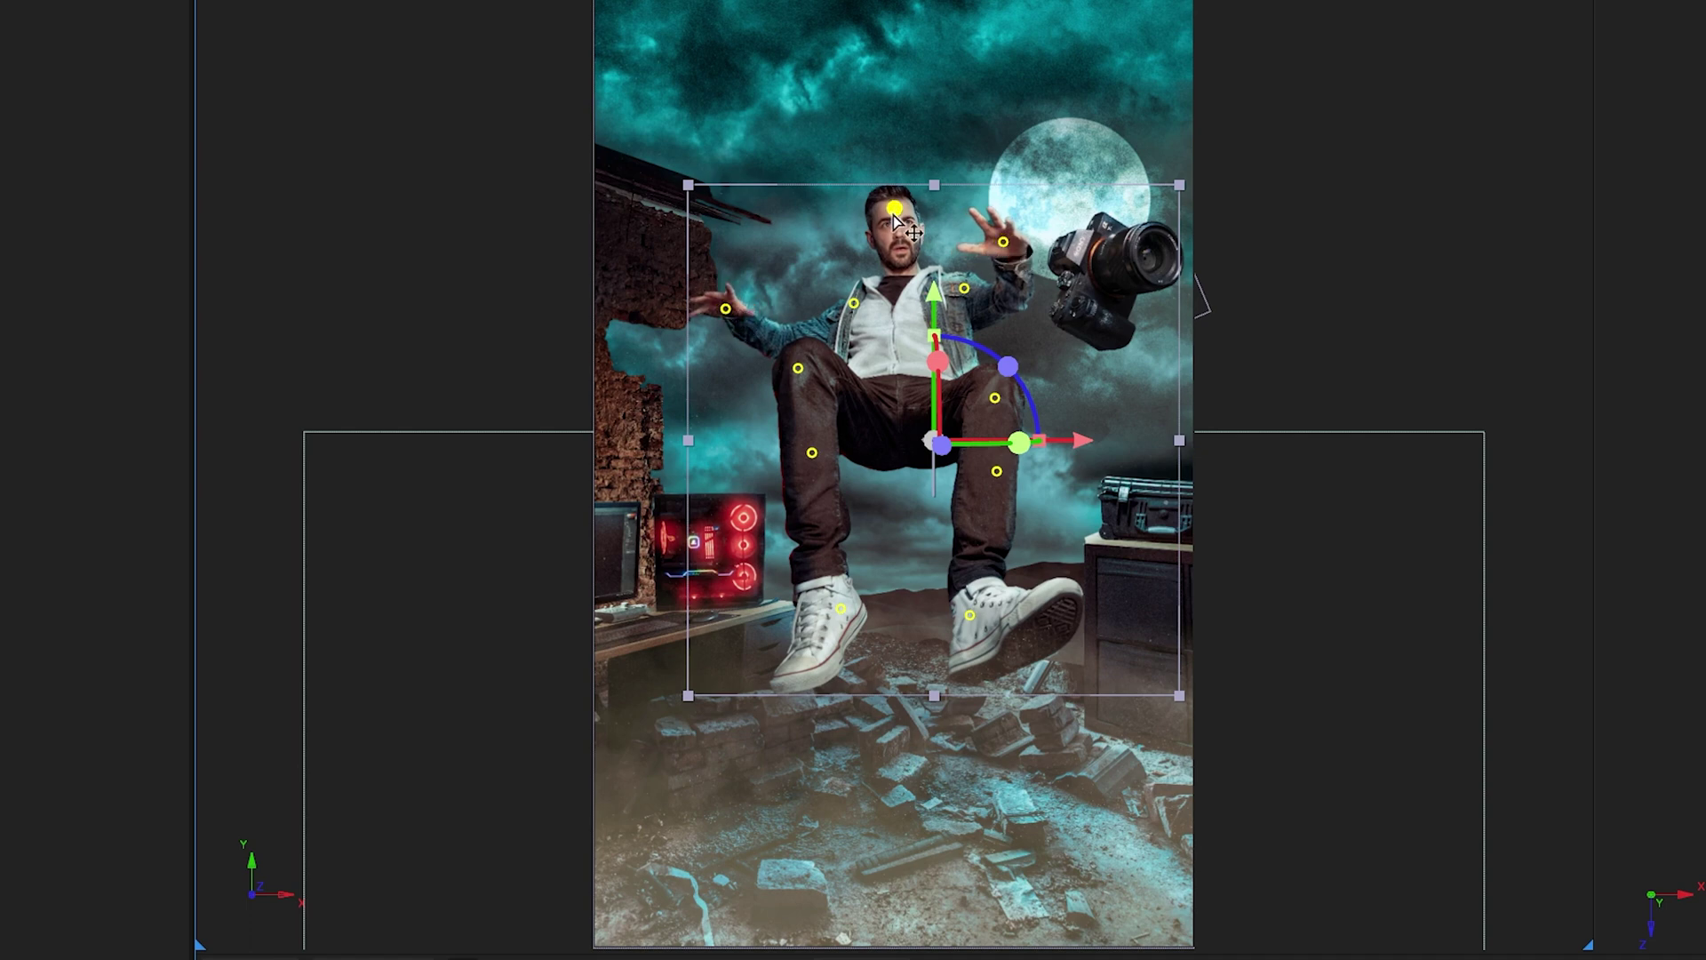
{"action": "left_click_drag", "start_coordinate": [840, 609], "coordinate": [846, 608]}
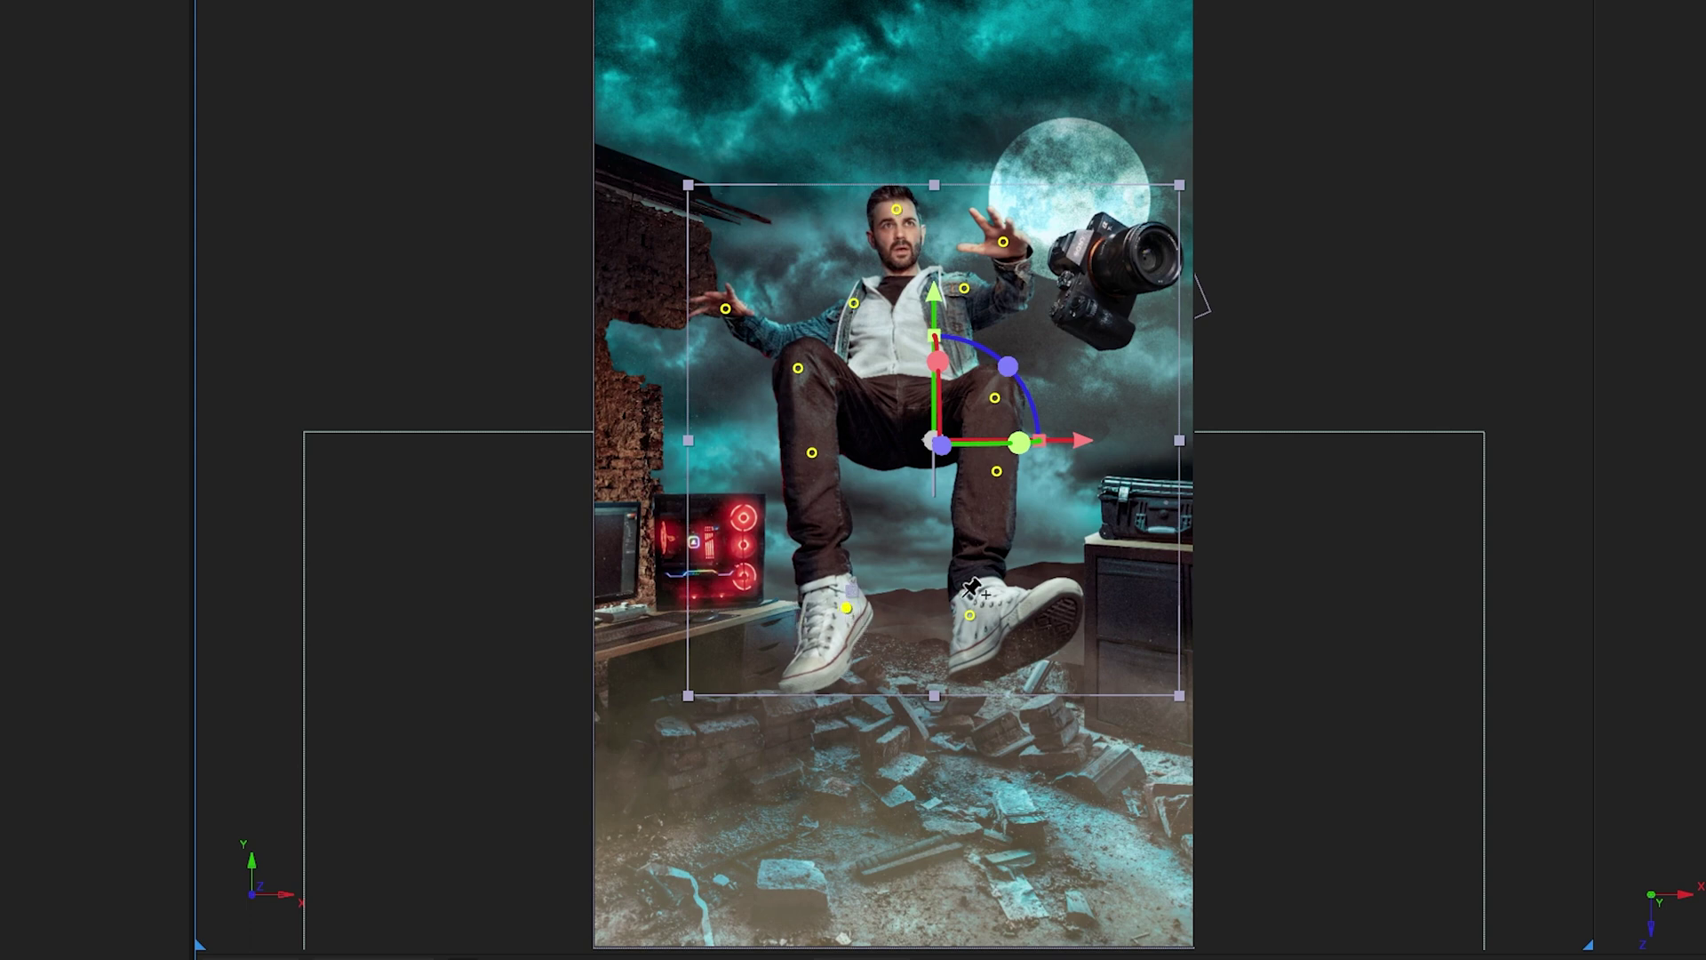
{"action": "left_click_drag", "start_coordinate": [971, 611], "coordinate": [976, 612]}
{"action": "left_click", "coordinate": [997, 471]}
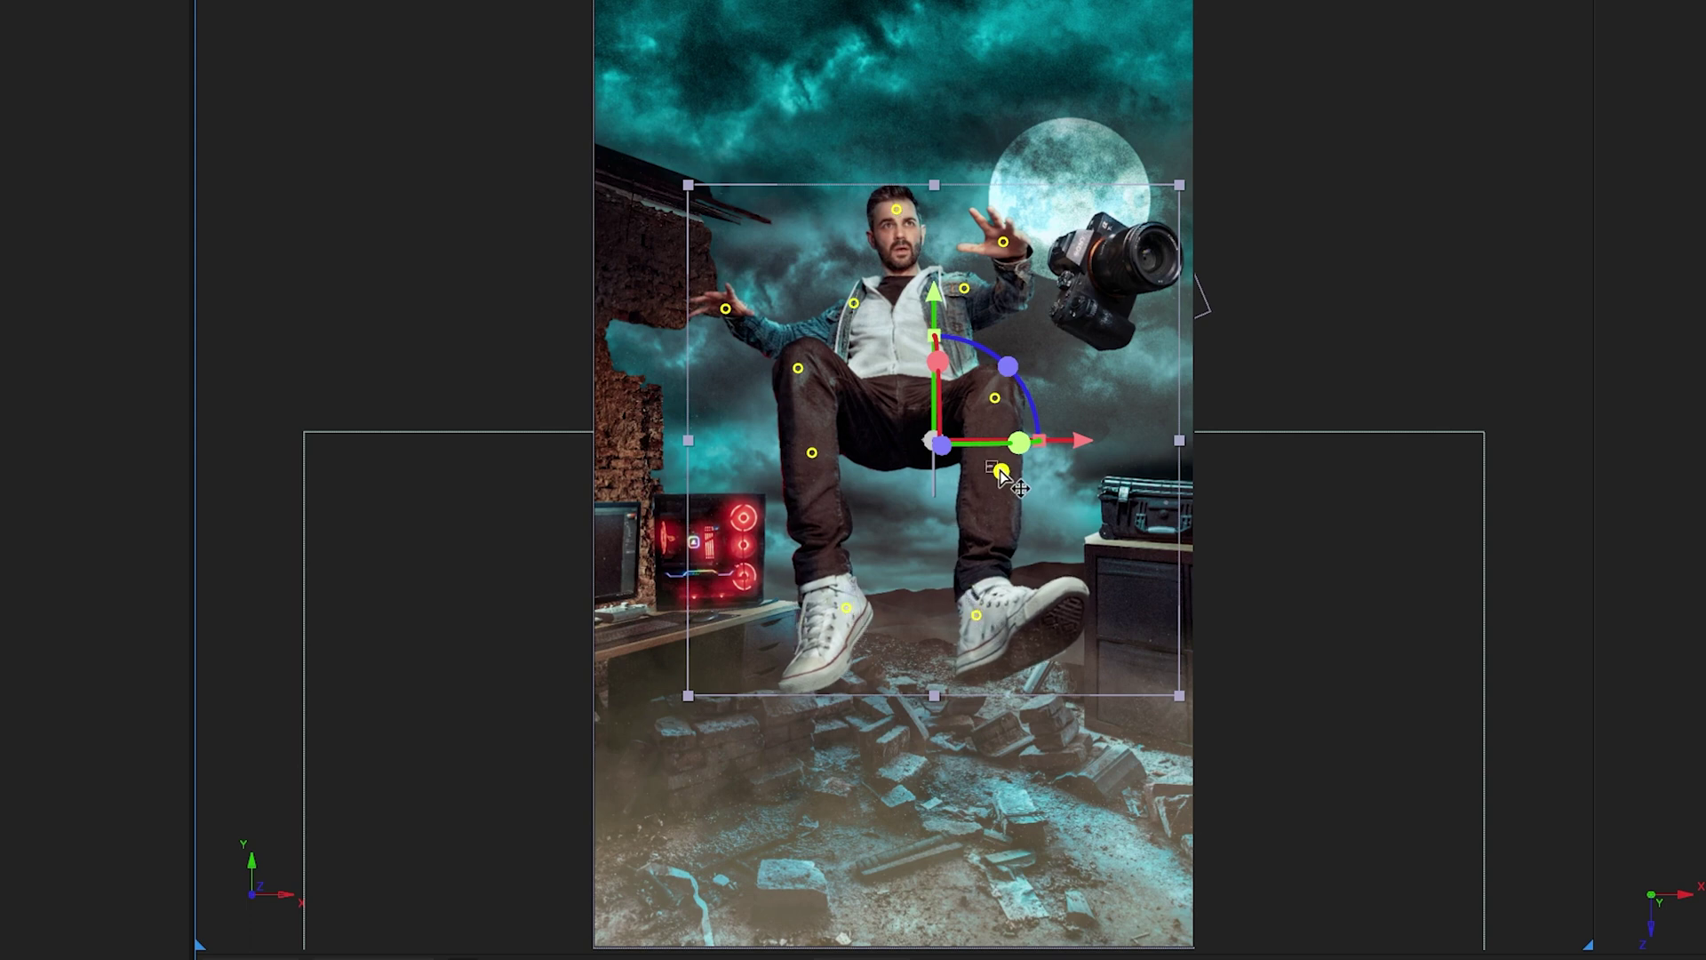
{"action": "left_click_drag", "start_coordinate": [995, 397], "coordinate": [995, 394]}
{"action": "left_click_drag", "start_coordinate": [798, 368], "coordinate": [799, 363]}
{"action": "left_click", "coordinate": [1004, 242]}
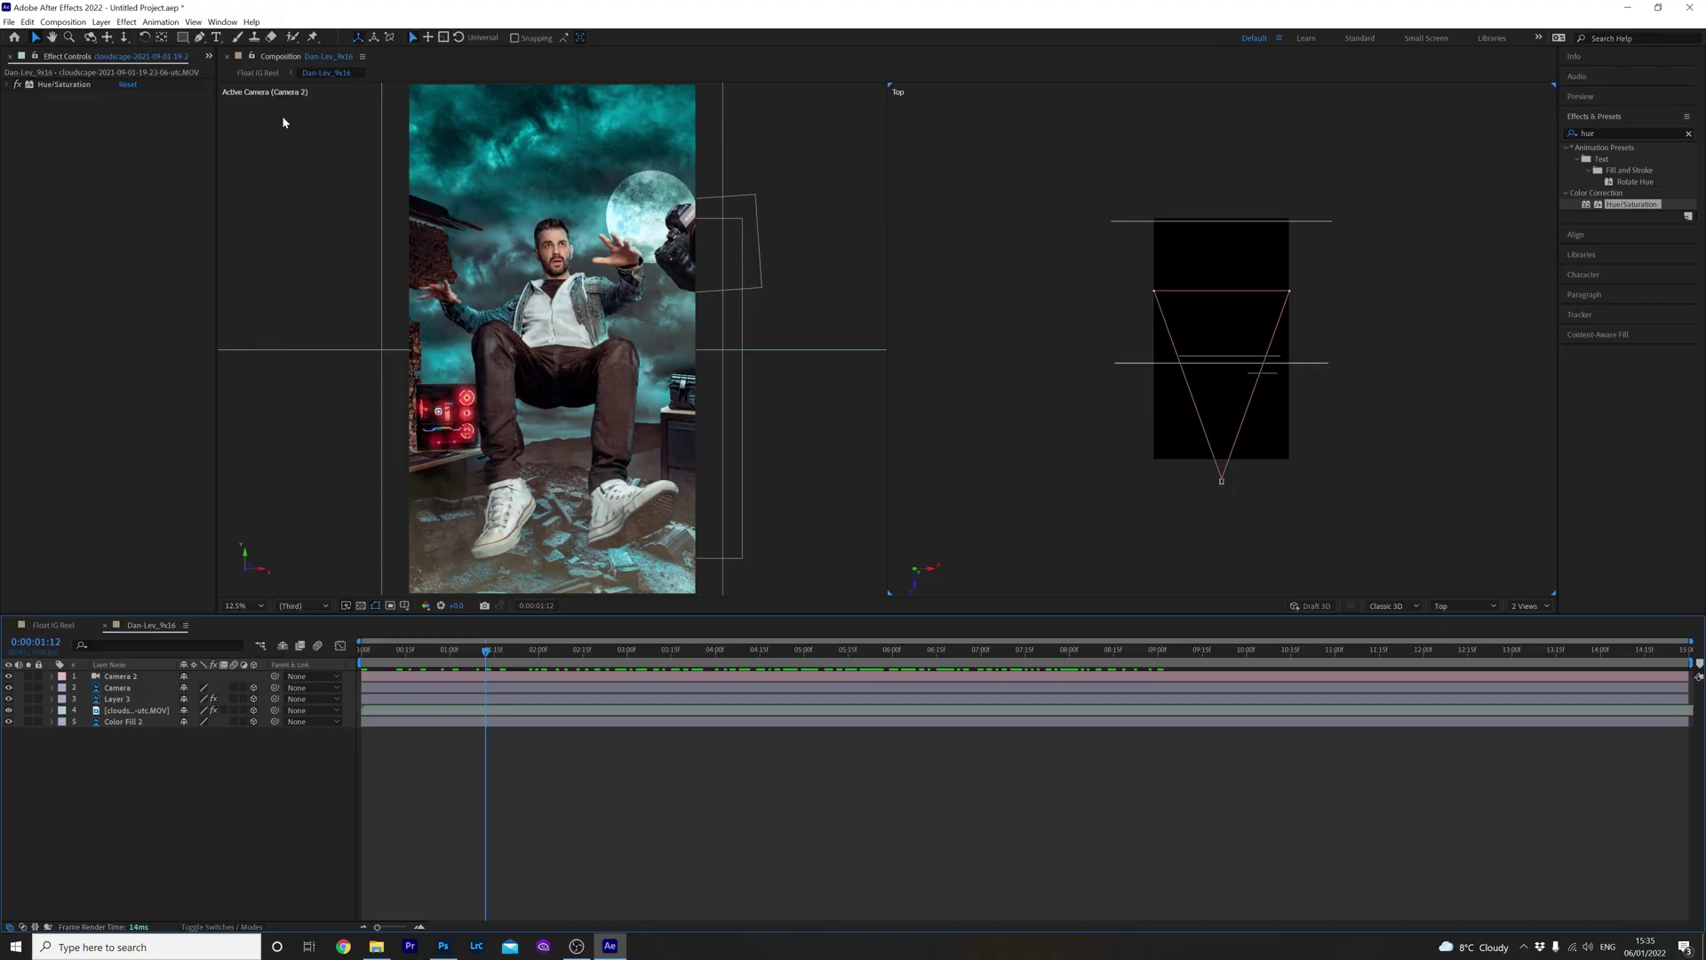
Step: Open the Float IG Reel composition from the Project panel and preview it from the first frame
{"action": "left_click", "coordinate": [211, 58]}
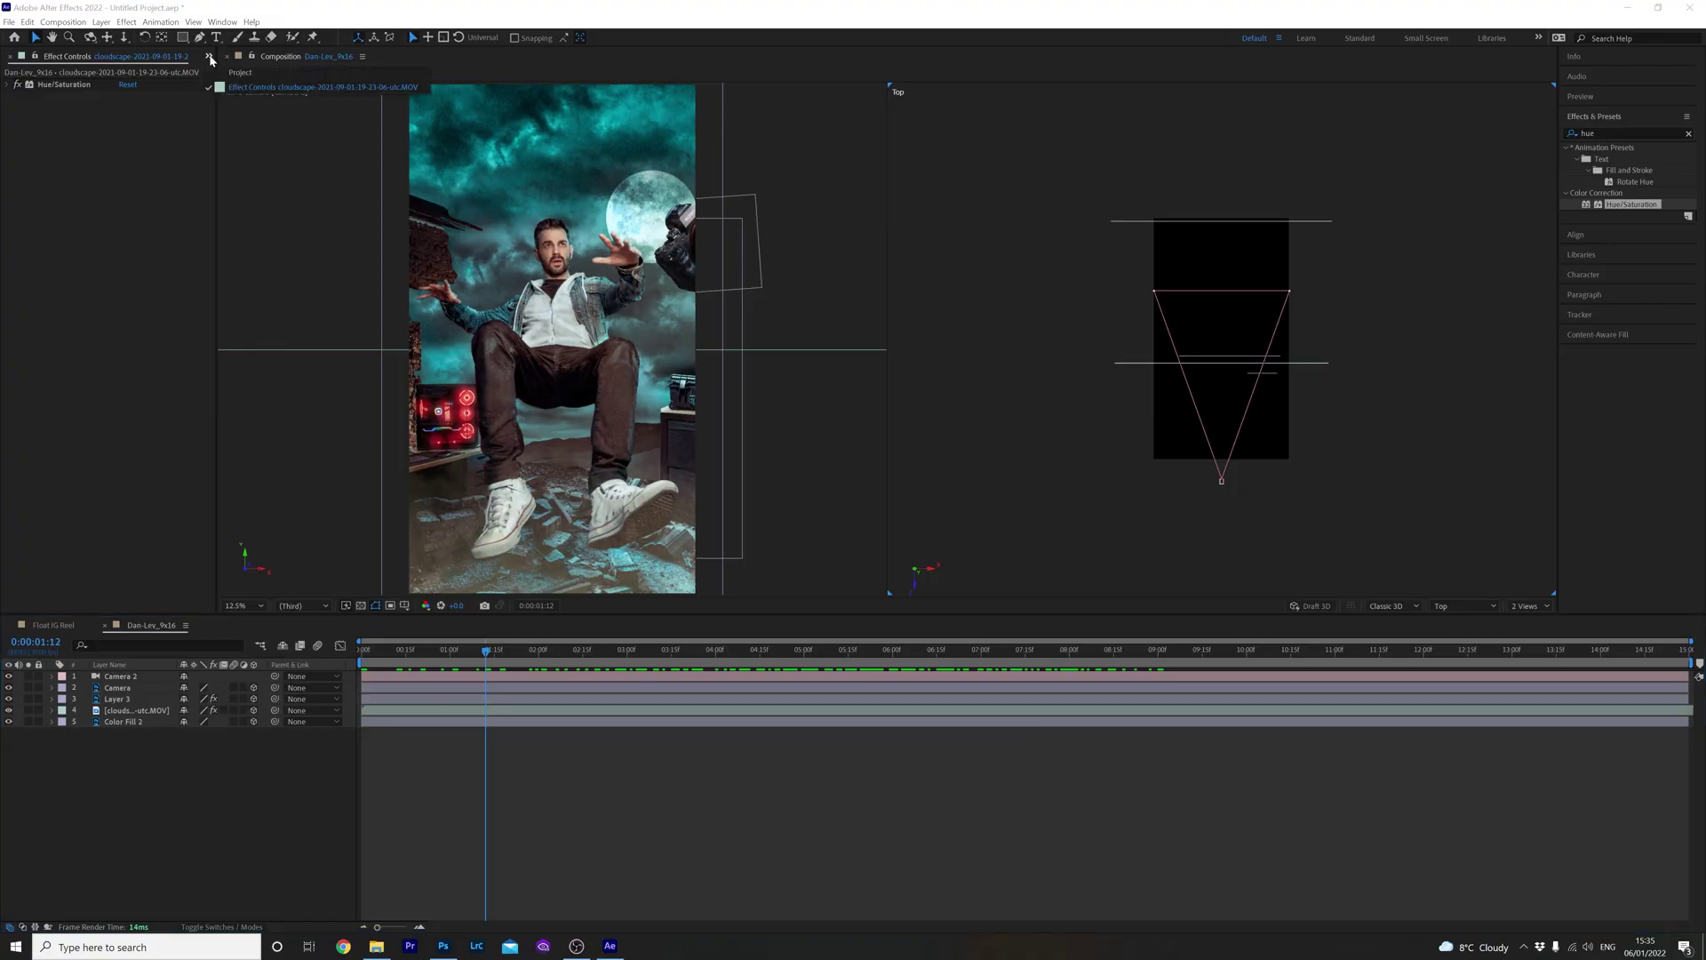
{"action": "left_click", "coordinate": [240, 72]}
{"action": "double_click", "coordinate": [37, 196]}
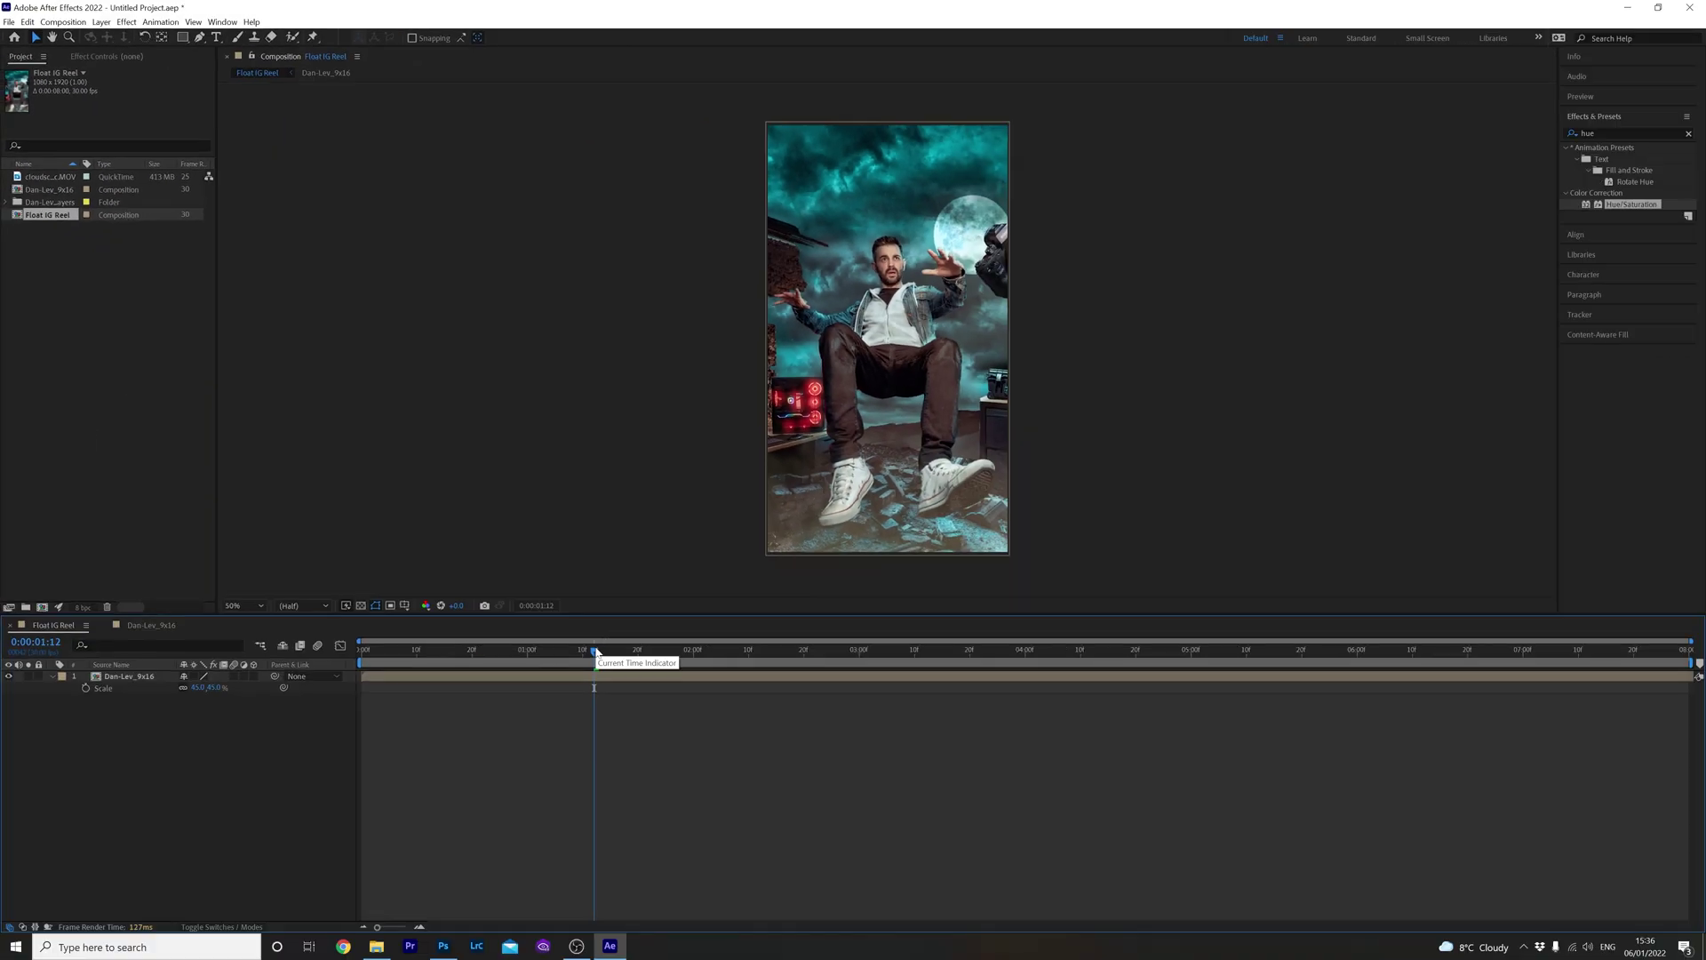
{"action": "left_click_drag", "start_coordinate": [586, 653], "coordinate": [348, 658]}
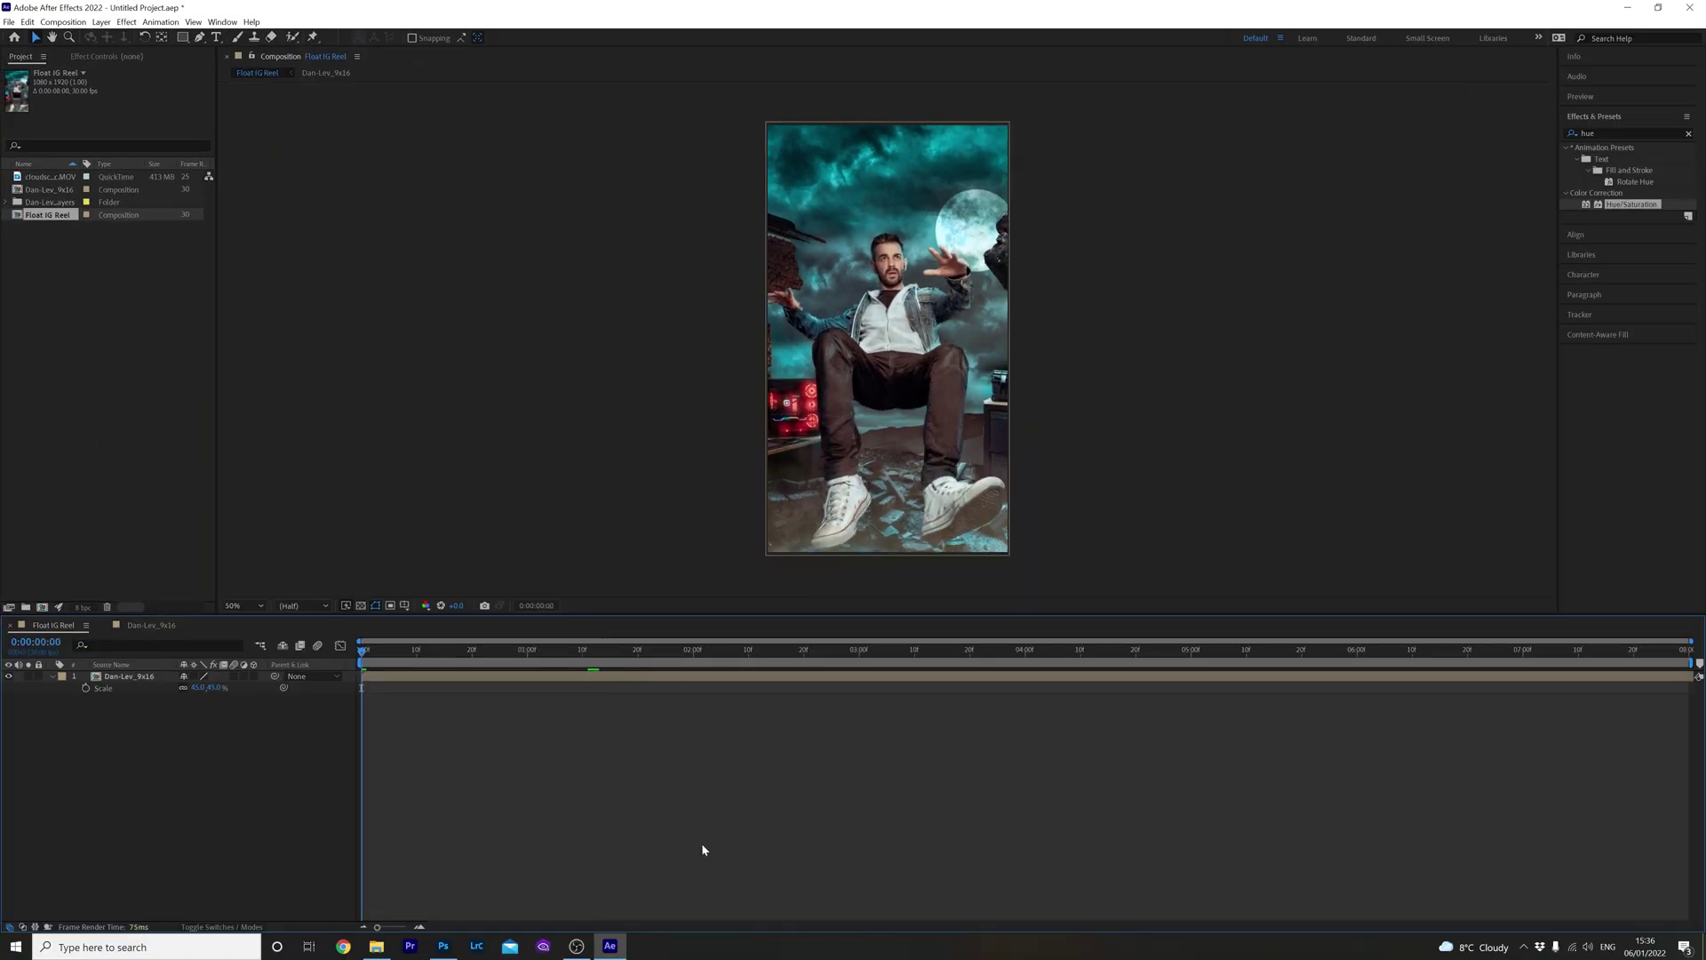
{"action": "key", "text": "space"}
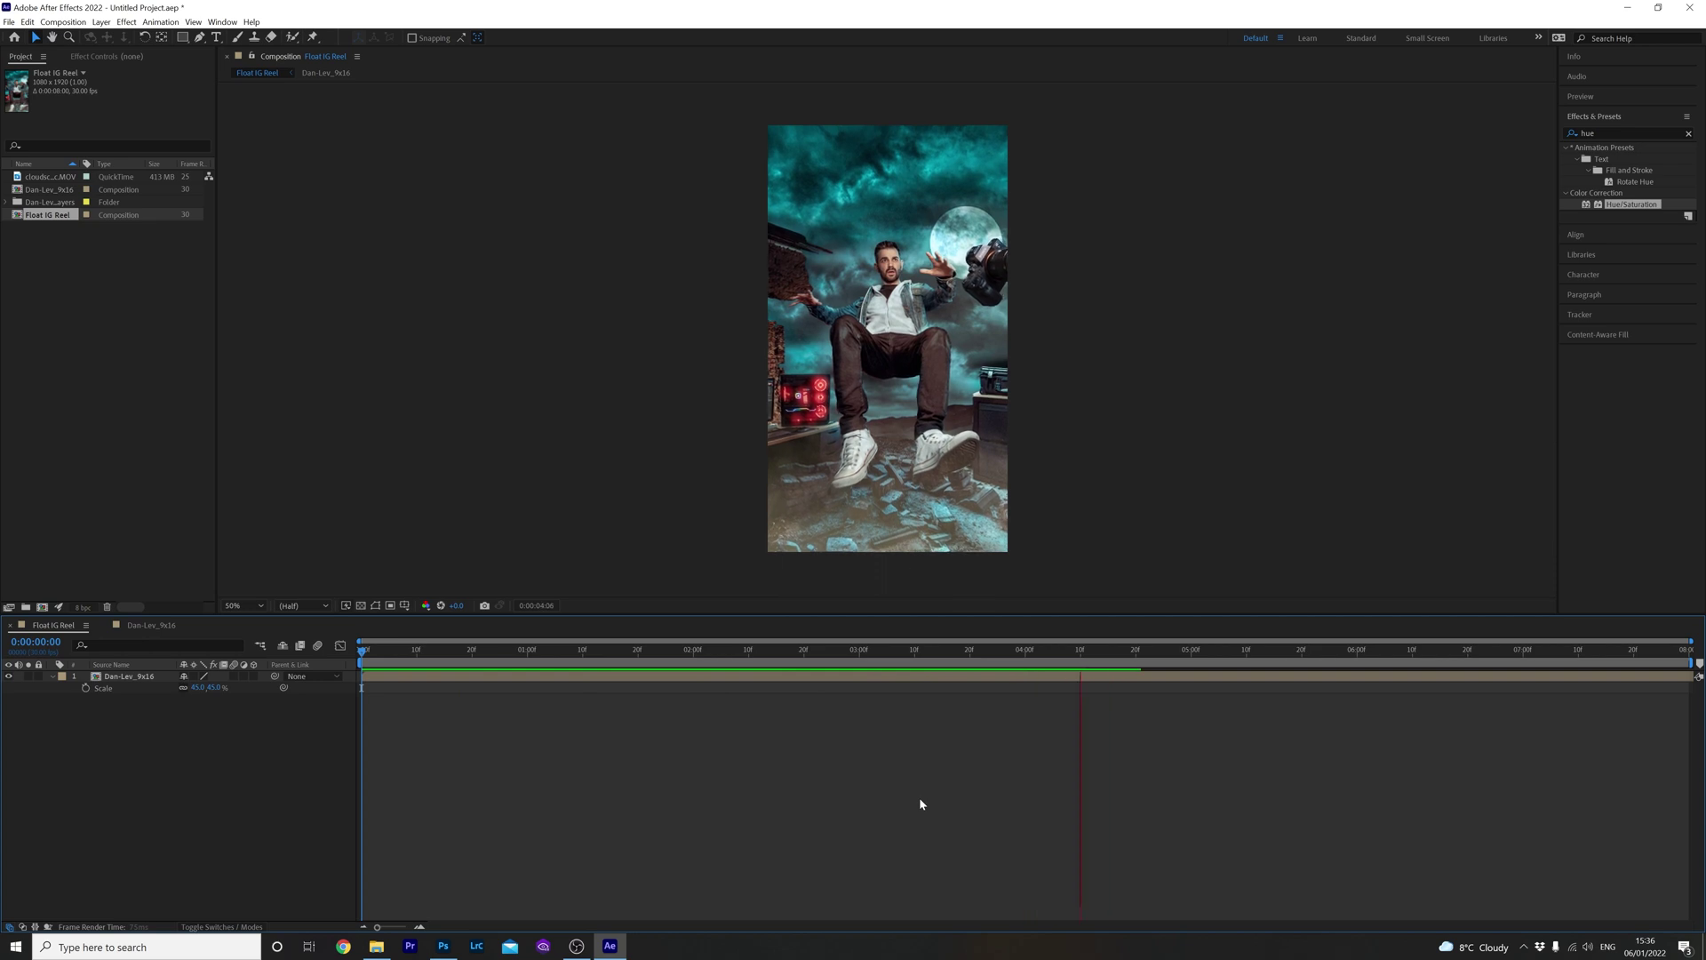
{"action": "key", "text": "space"}
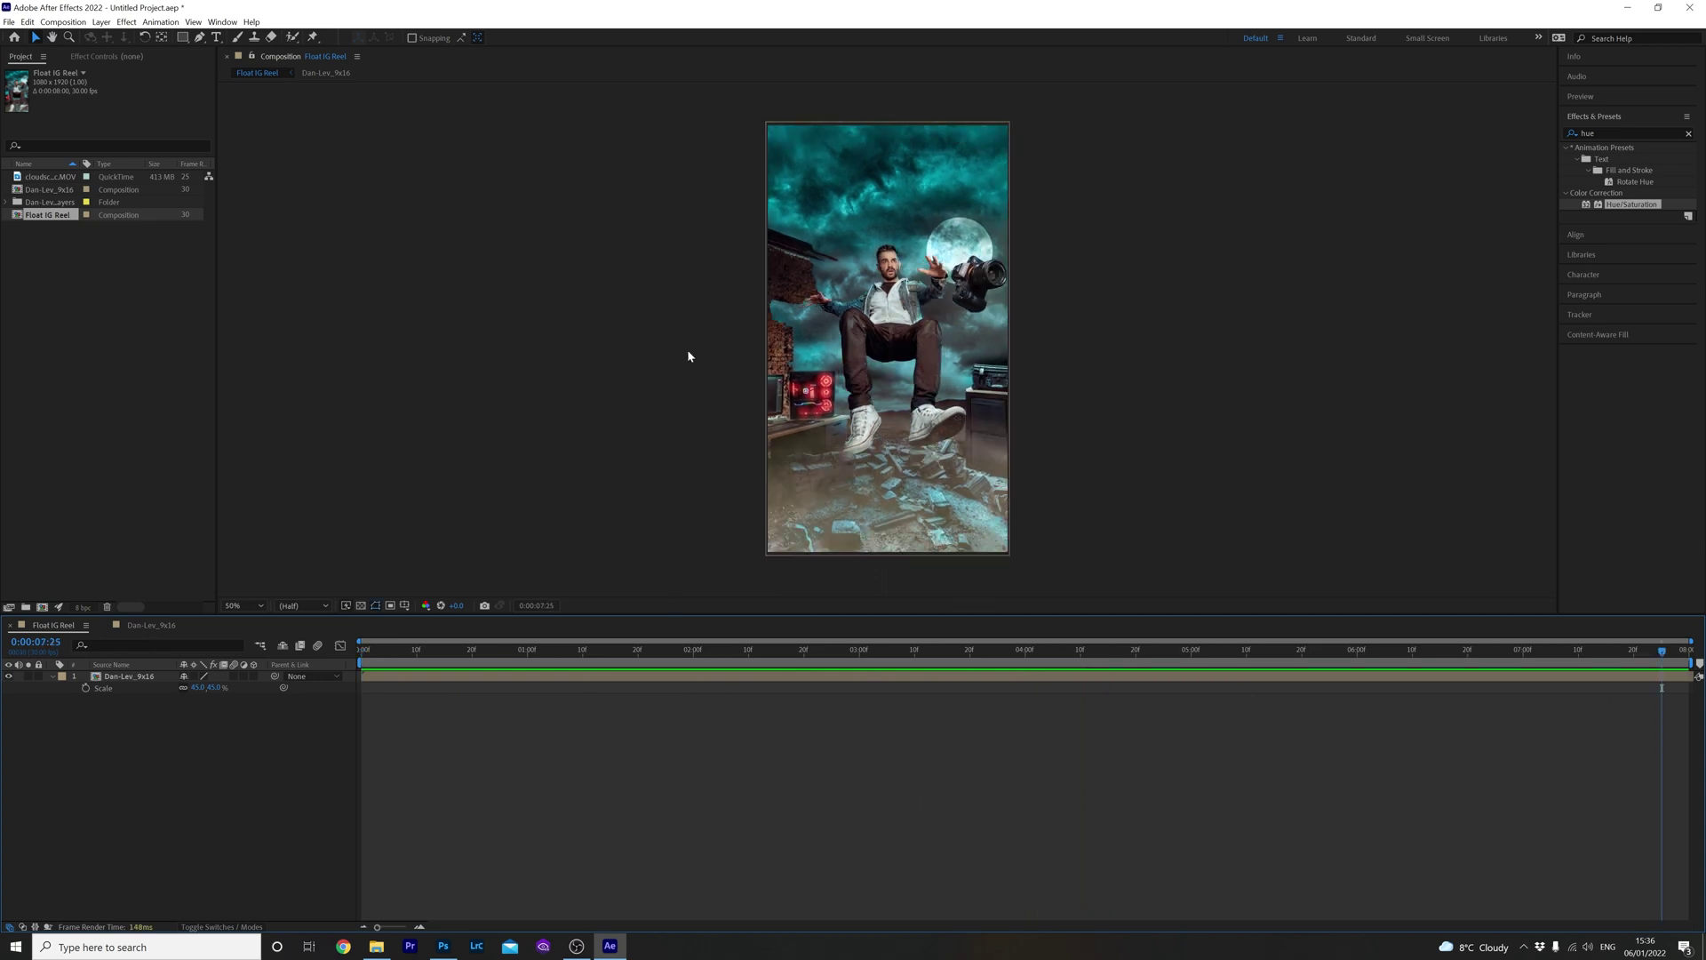
Step: Add Float IG Reel to the Adobe Media Encoder queue
{"action": "left_click", "coordinate": [9, 22]}
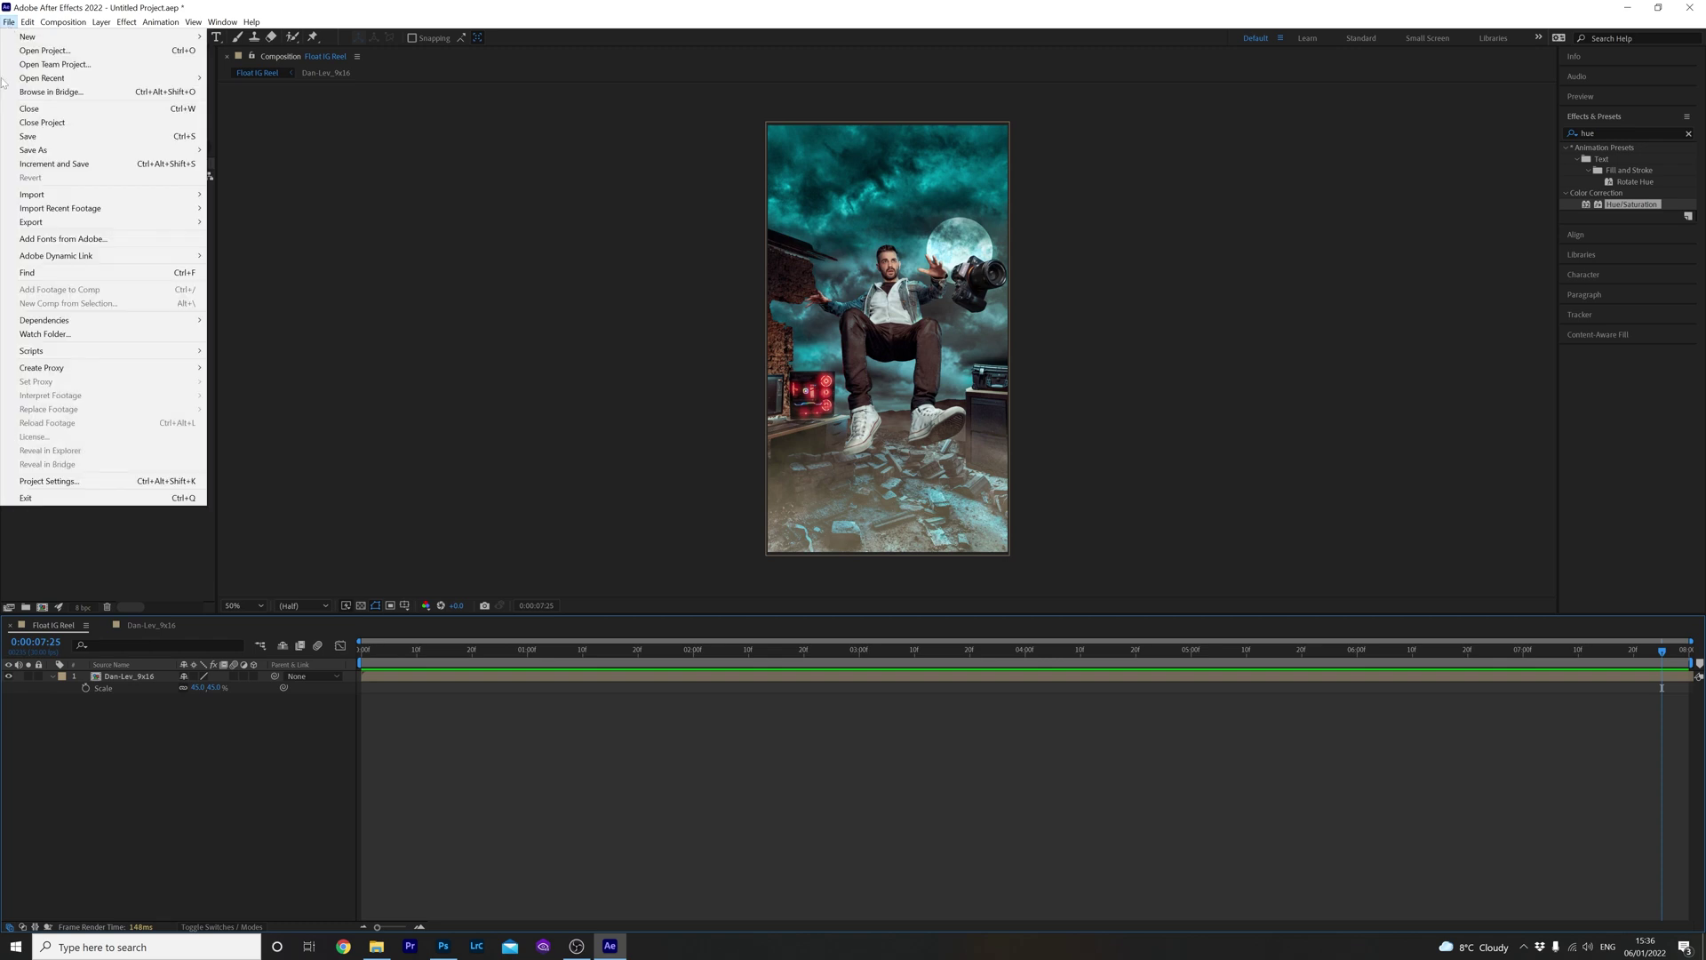
{"action": "mouse_move", "coordinate": [88, 226]}
{"action": "left_click", "coordinate": [267, 223]}
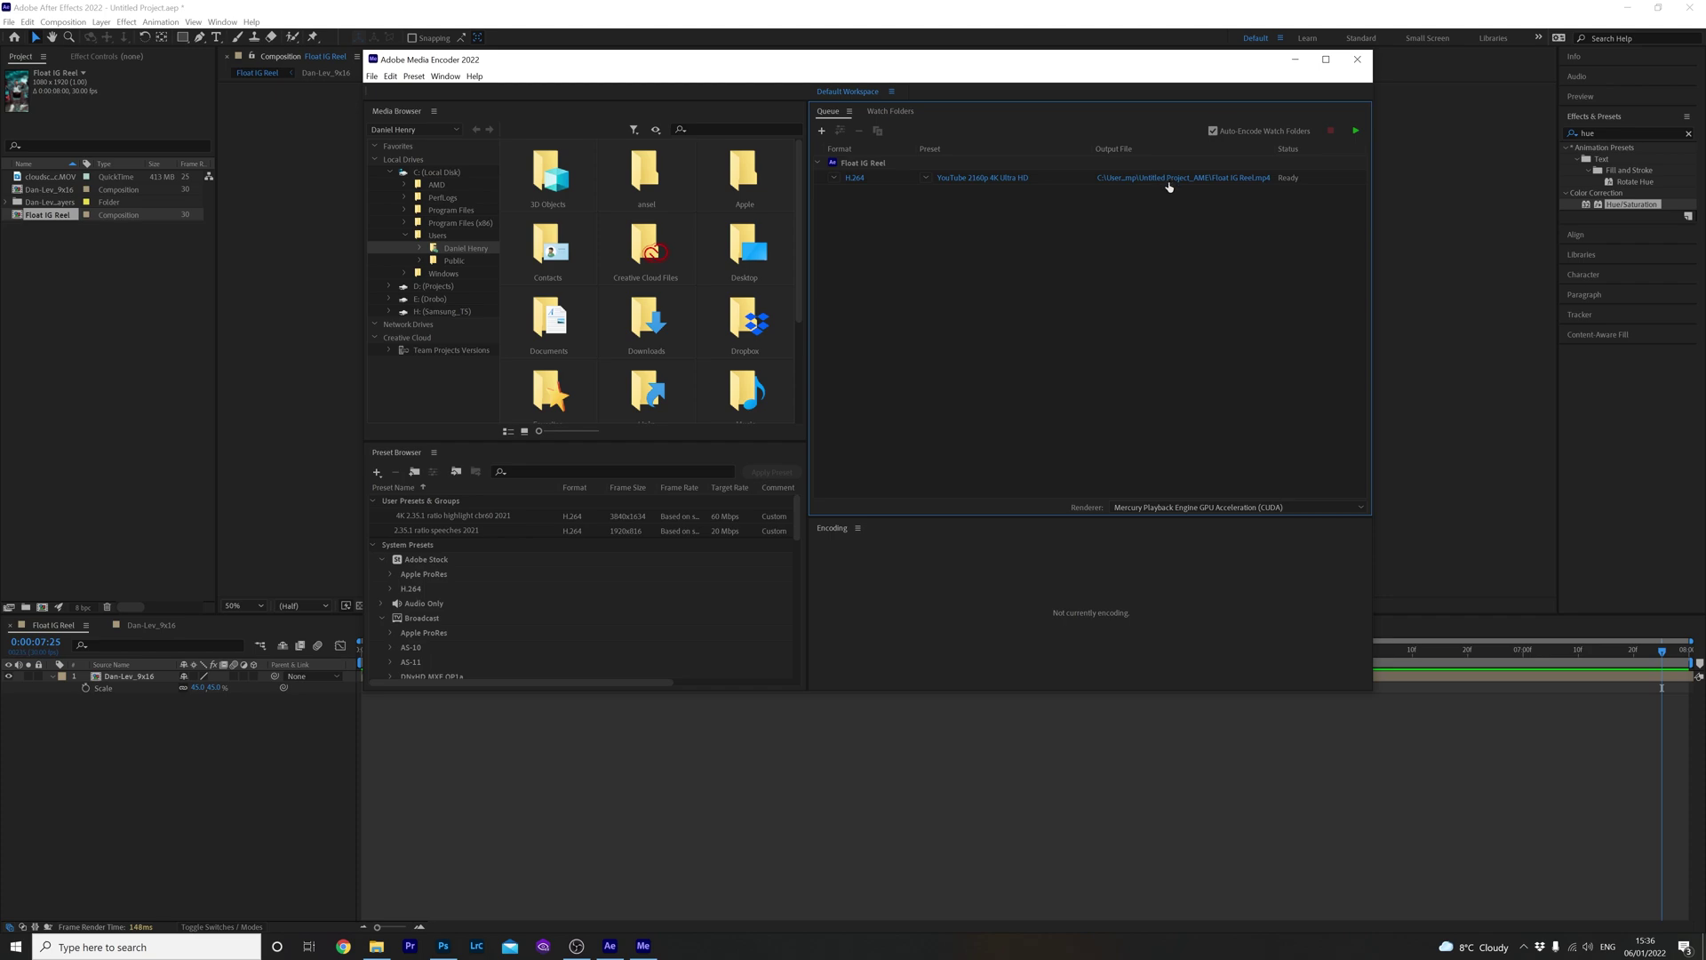
Step: Save the Float IG Reel output to the instagram ready folder and match the 1080x1920 source size
{"action": "left_click", "coordinate": [1170, 178]}
{"action": "left_click", "coordinate": [978, 178]}
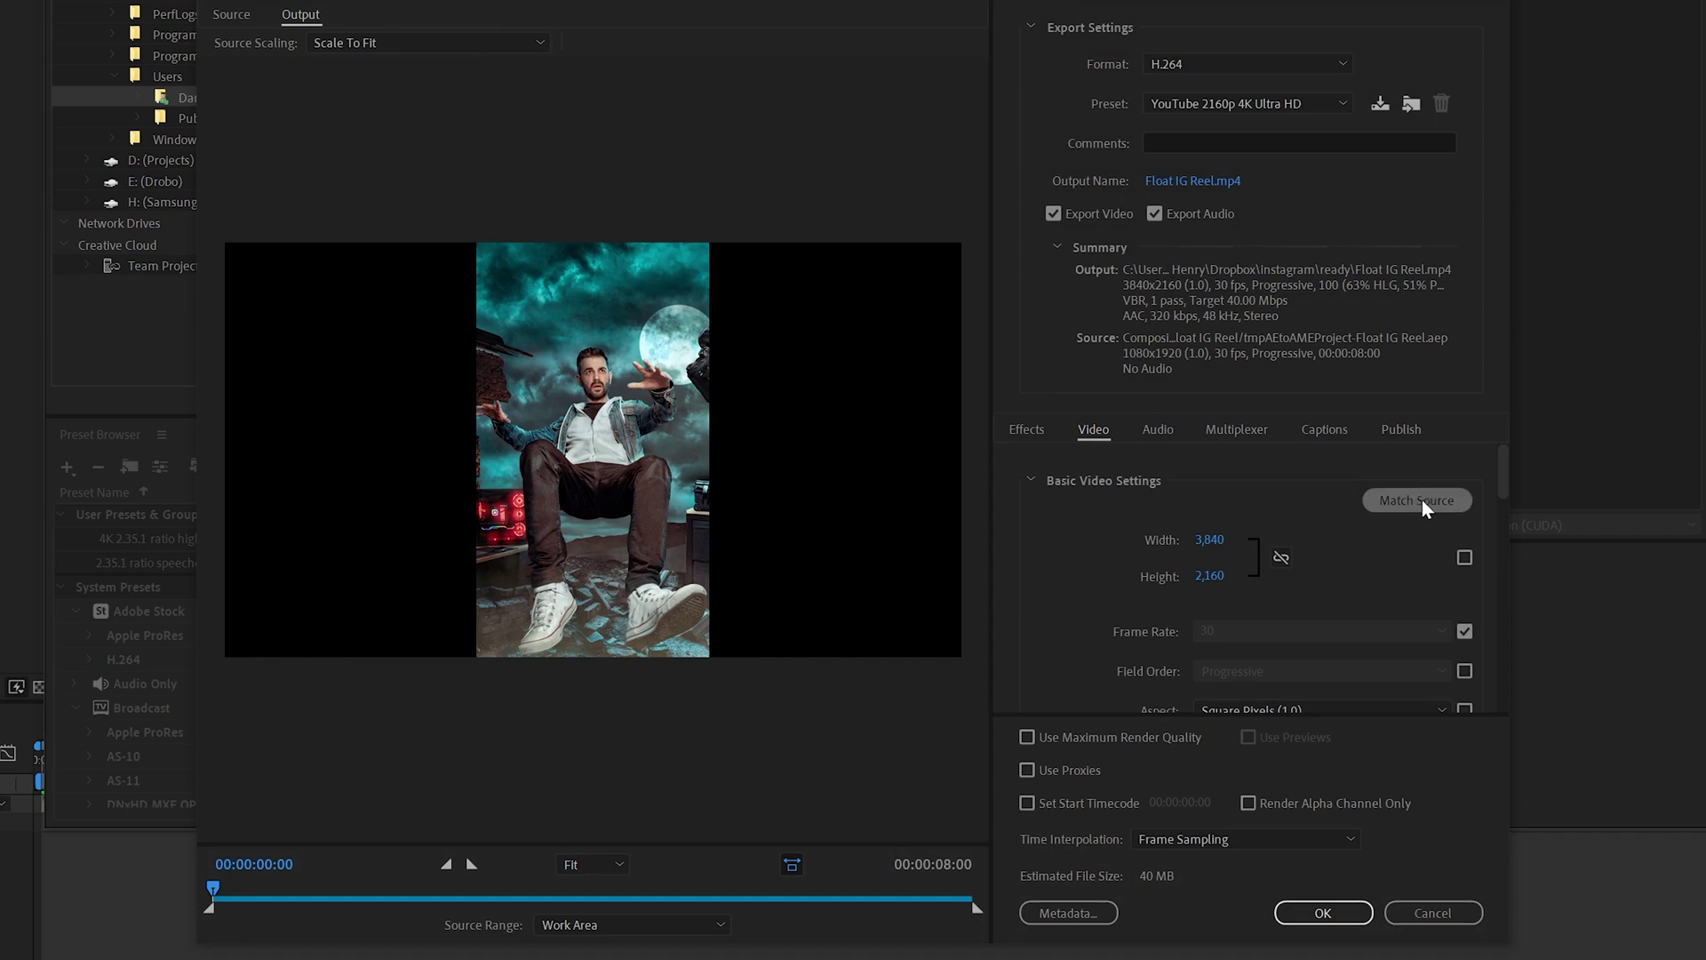
{"action": "left_click", "coordinate": [1421, 500]}
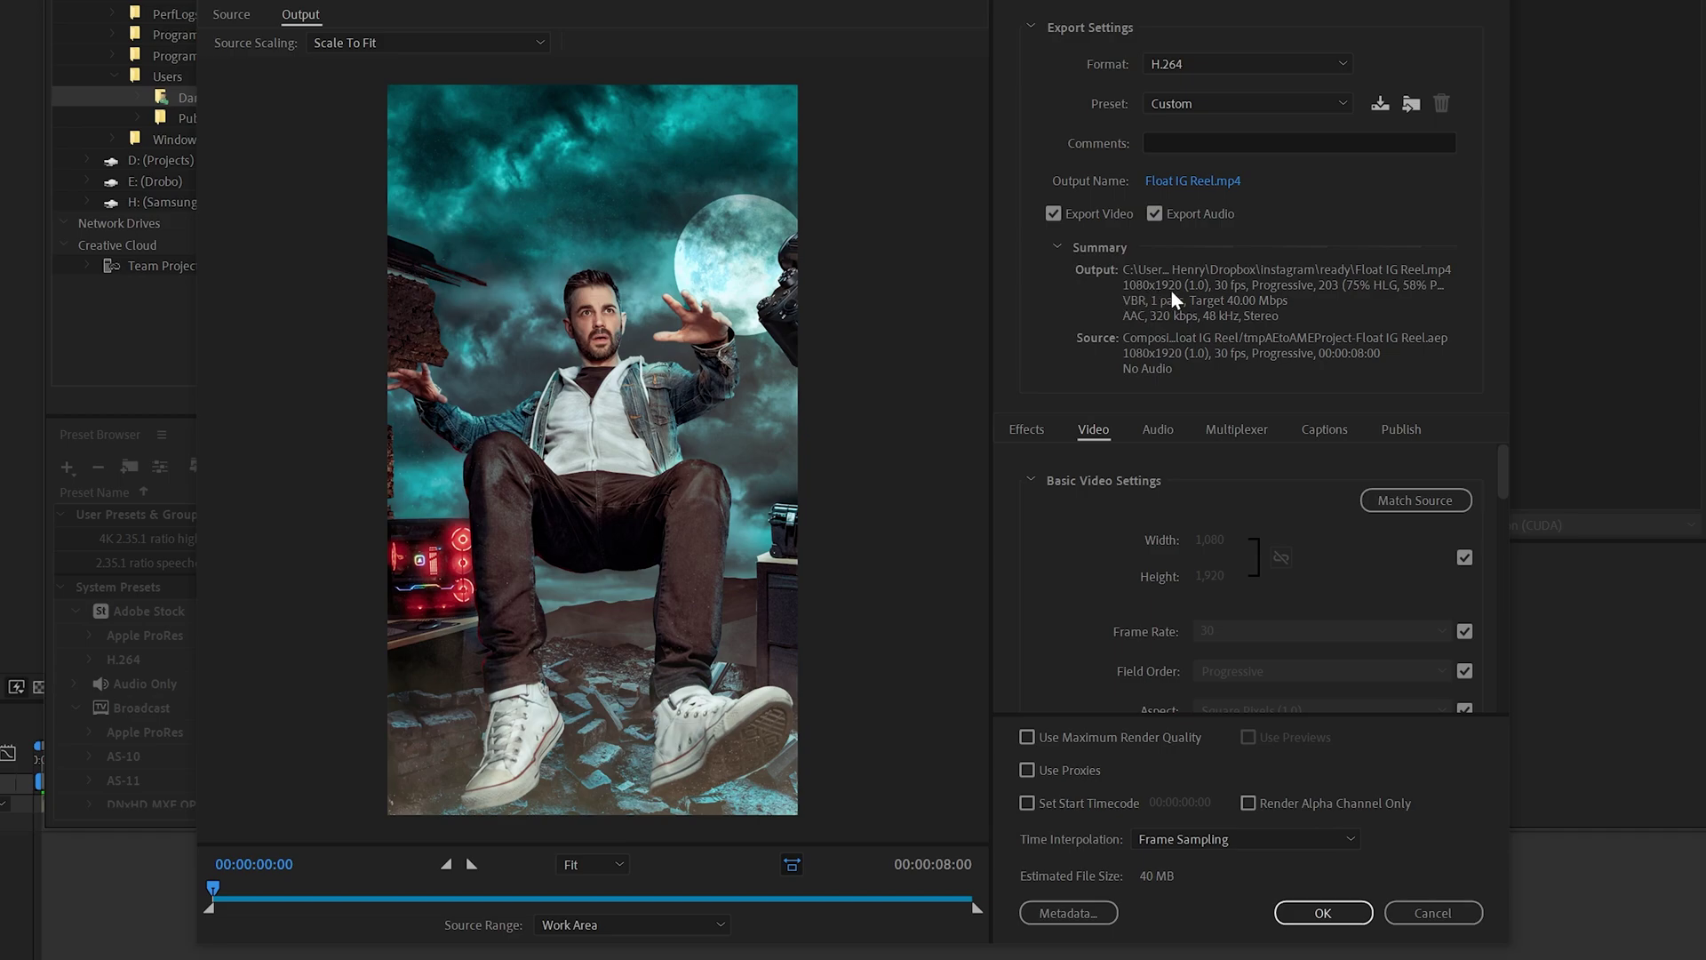
{"action": "scroll", "coordinate": [1244, 622], "scroll_direction": "down", "scroll_amount": 10}
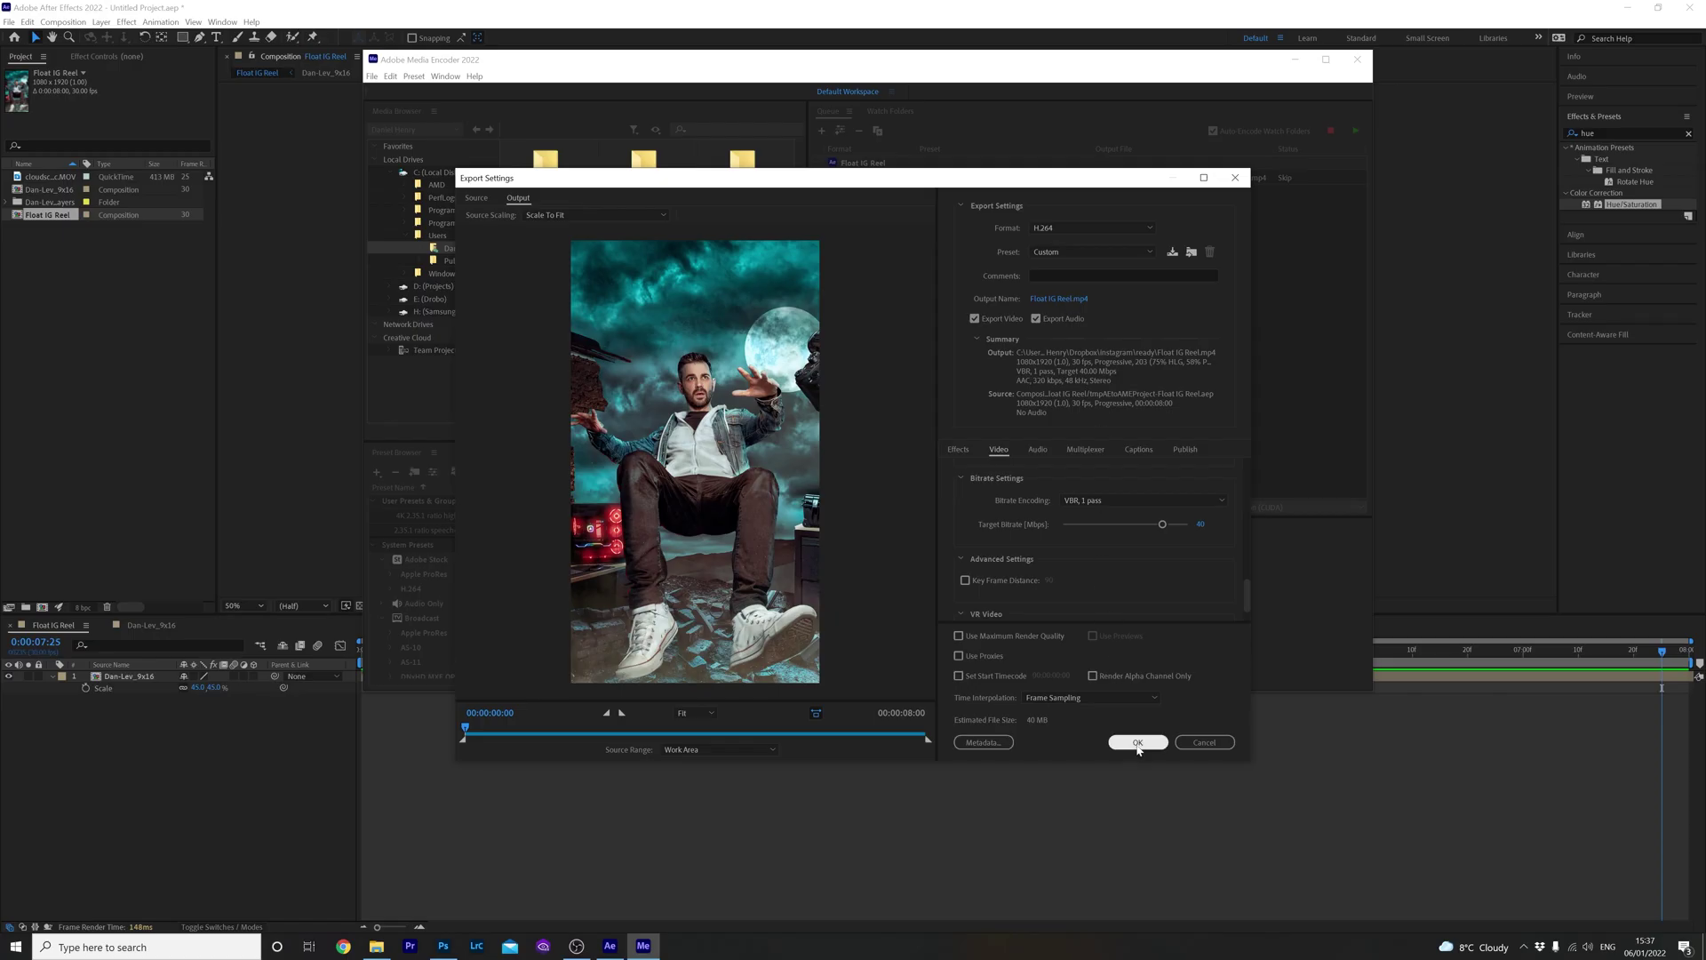
{"action": "left_click", "coordinate": [1138, 742]}
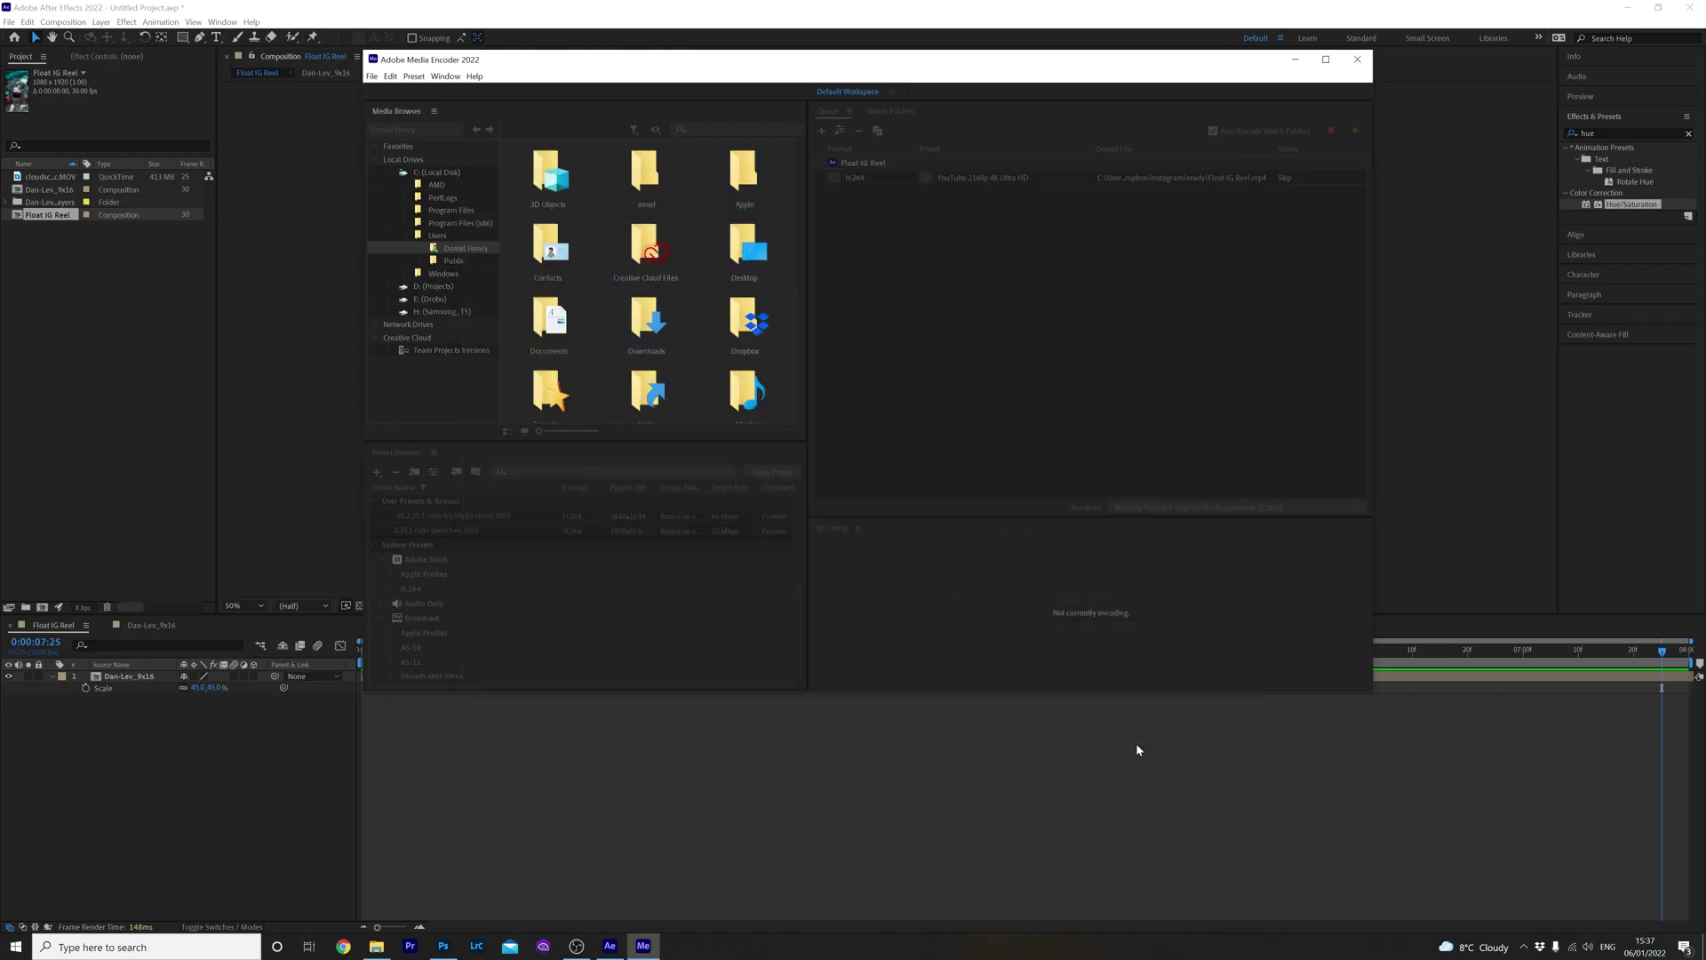